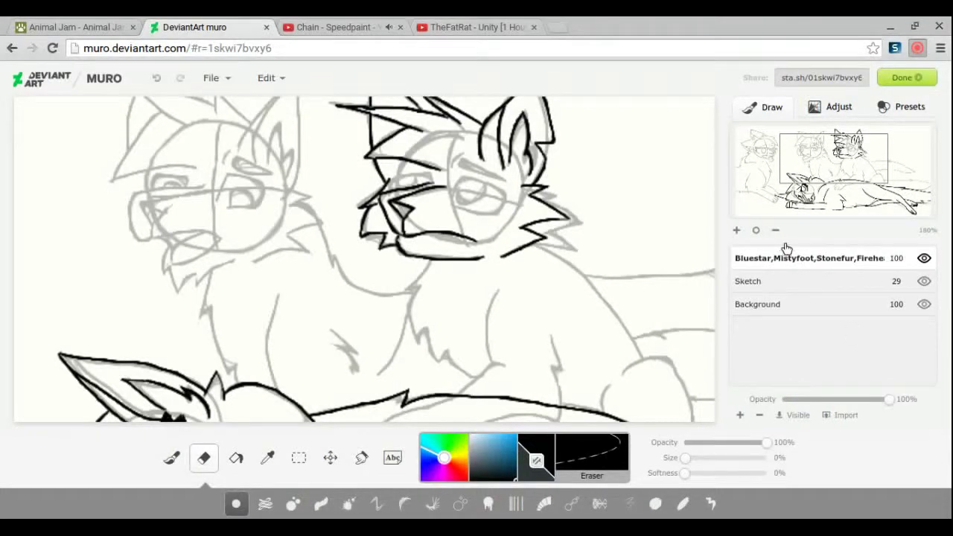
# Step: Ink the jagged chest fur of the rightmost seated cat, following the grey sketch
pyautogui.moveTo(540, 222); pyautogui.dragTo(458, 154)
pyautogui.press('b')
pyautogui.moveTo(328, 177)
pyautogui.mouseDown()
pyautogui.moveTo(335, 265)
pyautogui.moveTo(396, 296)
pyautogui.mouseUp()
pyautogui.press('e')
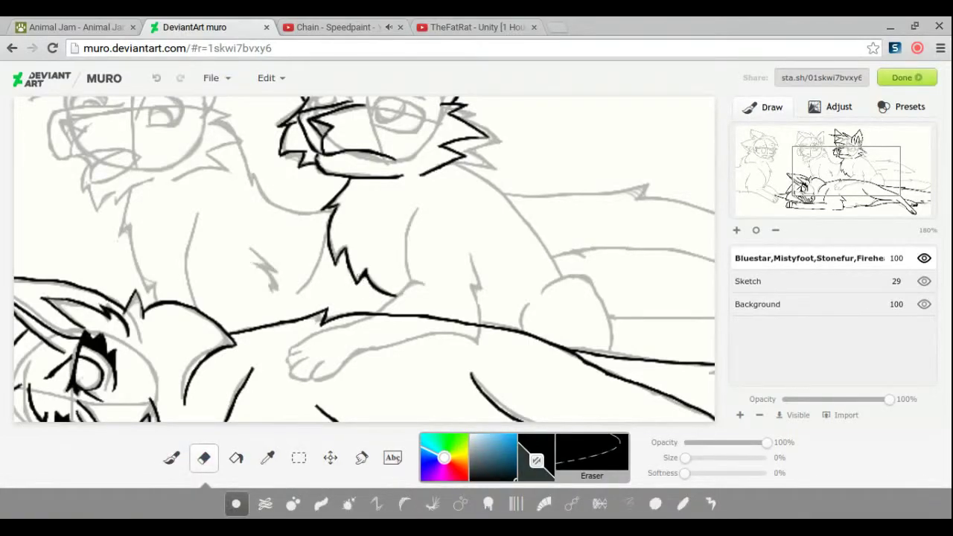
# Step: Ink the rightmost cat's near foreleg and paw, tidying the toes with the Eraser at 4% and 2% size
pyautogui.press('b')
pyautogui.moveTo(415, 202)
pyautogui.mouseDown()
pyautogui.moveTo(426, 285)
pyautogui.moveTo(289, 350)
pyautogui.moveTo(290, 372)
pyautogui.moveTo(321, 382)
pyautogui.moveTo(421, 341)
pyautogui.moveTo(476, 281)
pyautogui.moveTo(462, 237)
pyautogui.mouseUp()
pyautogui.press('e')
pyautogui.moveTo(381, 317)
pyautogui.mouseDown()
pyautogui.moveTo(458, 319)
pyautogui.moveTo(492, 339)
pyautogui.mouseUp()
pyautogui.moveTo(693, 457)
pyautogui.mouseDown()
pyautogui.moveTo(680, 454)
pyautogui.moveTo(688, 457)
pyautogui.mouseUp()
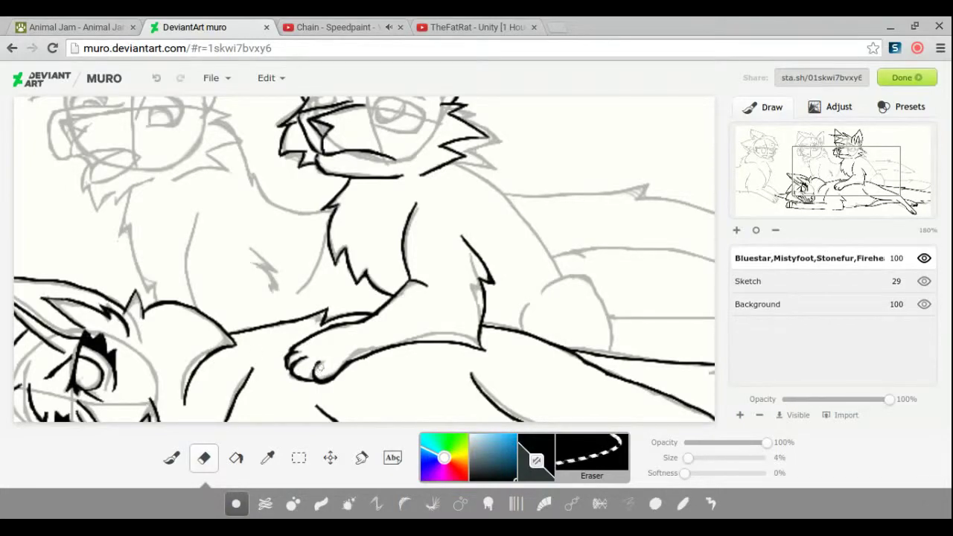
pyautogui.click(171, 459)
pyautogui.click(205, 459)
pyautogui.moveTo(688, 458); pyautogui.dragTo(686, 457)
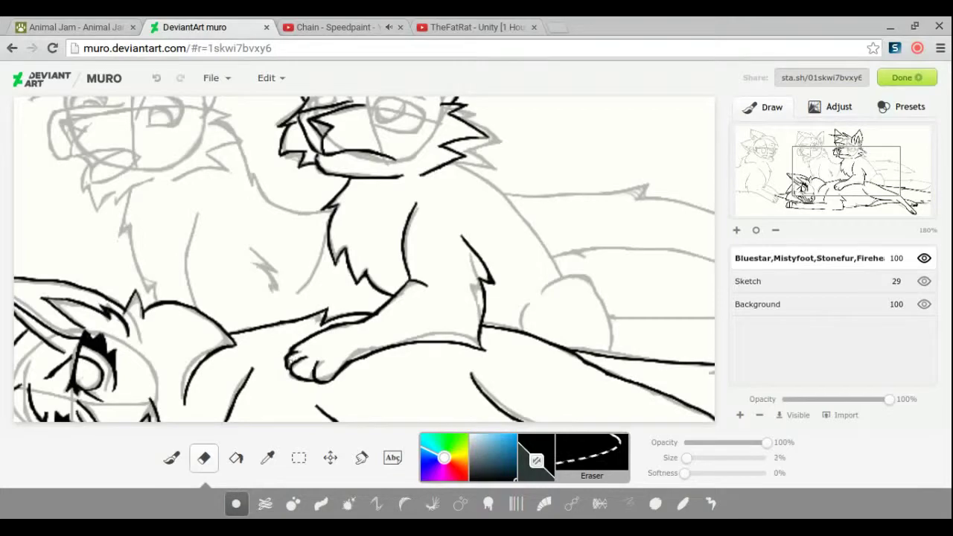
# Step: Ink the rightmost cat's far foreleg edge and the small tuft beneath its chest fur
pyautogui.click(171, 459)
pyautogui.moveTo(327, 238); pyautogui.dragTo(300, 319)
pyautogui.moveTo(372, 289)
pyautogui.mouseDown()
pyautogui.moveTo(361, 311)
pyautogui.moveTo(369, 305)
pyautogui.mouseUp()
pyautogui.click(204, 458)
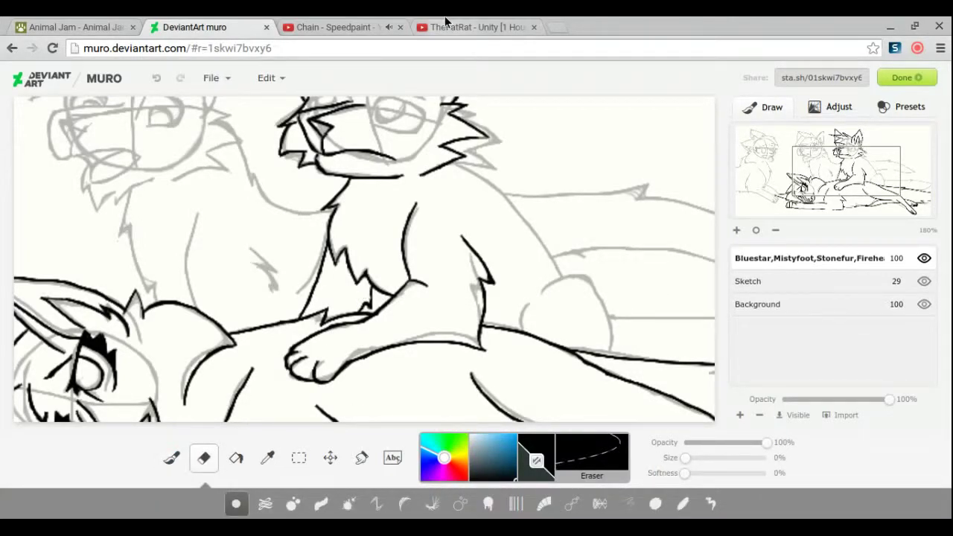
# Step: Ink the rightmost seated cat's back line and the outline of its haunch
pyautogui.click(172, 459)
pyautogui.moveTo(455, 163)
pyautogui.mouseDown()
pyautogui.moveTo(550, 253)
pyautogui.moveTo(555, 284)
pyautogui.mouseUp()
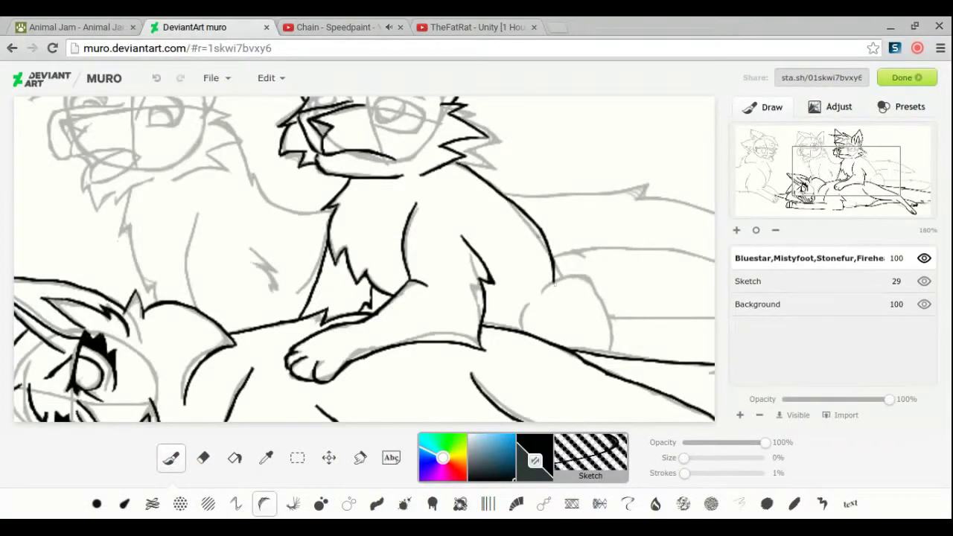
pyautogui.click(203, 458)
pyautogui.click(170, 458)
pyautogui.moveTo(537, 296)
pyautogui.mouseDown()
pyautogui.moveTo(585, 265)
pyautogui.moveTo(617, 354)
pyautogui.moveTo(517, 332)
pyautogui.mouseUp()
pyautogui.press('e')
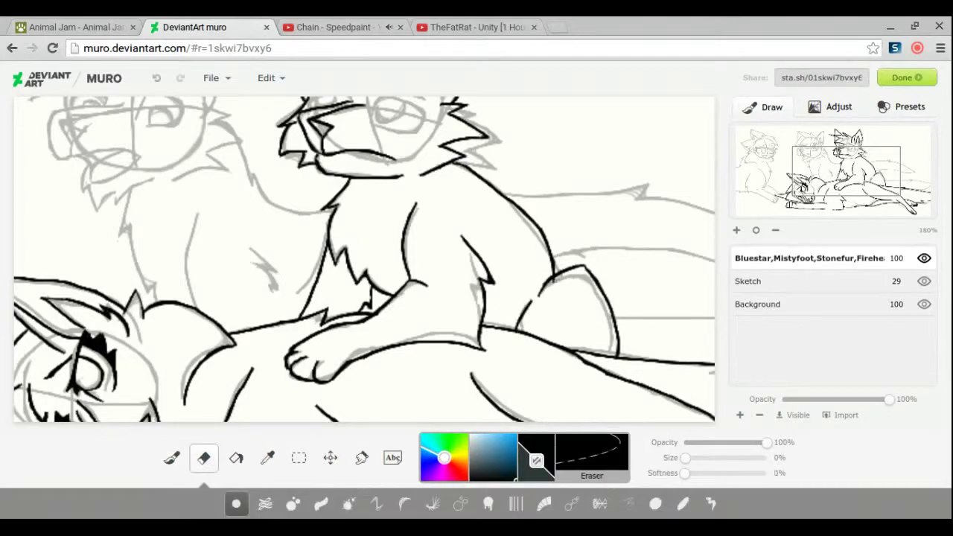
# Step: Ink the upper edge of the tail extending behind the rightmost cat's haunch
pyautogui.click(172, 457)
pyautogui.moveTo(846, 179); pyautogui.dragTo(875, 192)
pyautogui.moveTo(422, 242)
pyautogui.mouseDown()
pyautogui.moveTo(639, 257)
pyautogui.moveTo(719, 284)
pyautogui.moveTo(604, 294)
pyautogui.mouseUp()
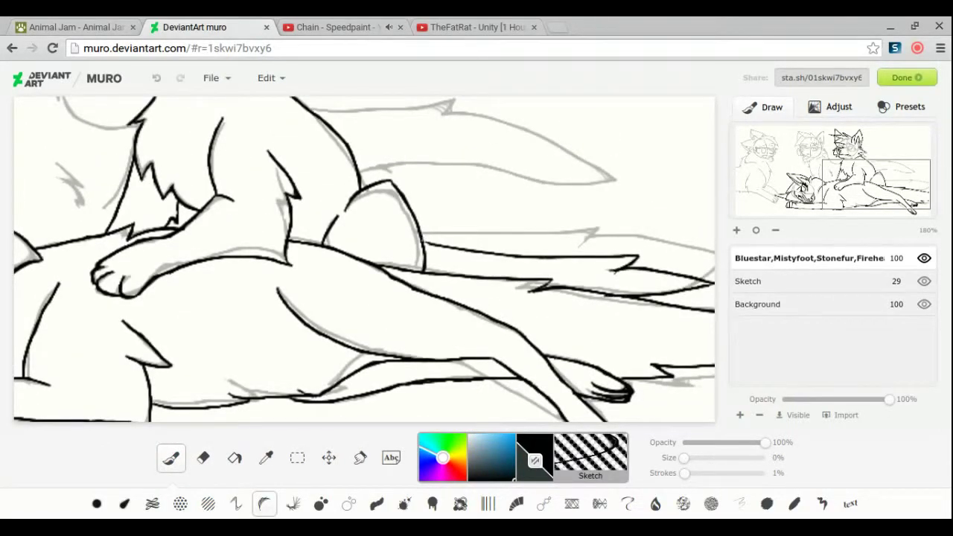
# Step: Switch the background music to the TheFatRat - Unity YouTube video, and return to the drawing with the Eraser active
pyautogui.click(476, 27)
pyautogui.click(208, 27)
pyautogui.moveTo(875, 186); pyautogui.dragTo(844, 185)
pyautogui.press('e')
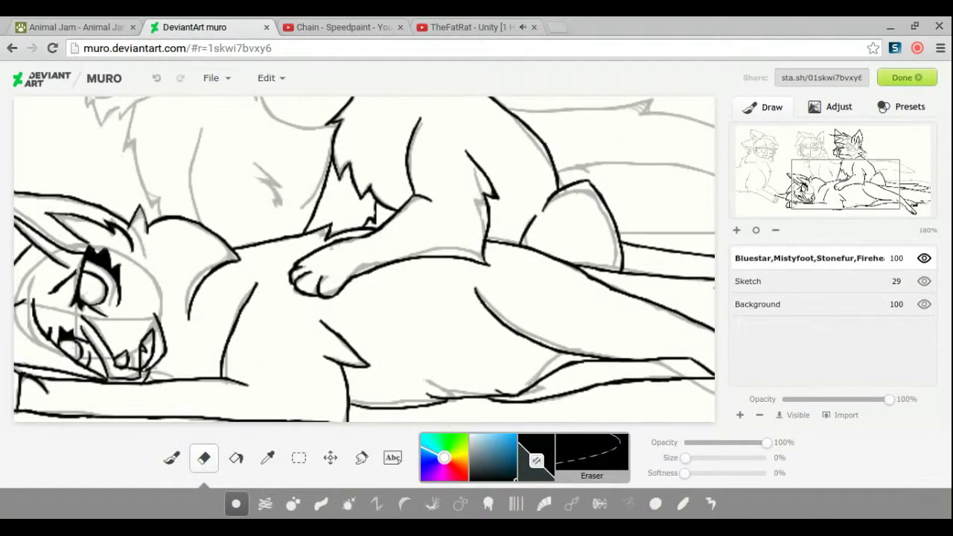
# Step: Ink the brow above the rightmost cat's near eye with the Sketch brush
pyautogui.press('b')
pyautogui.click(833, 150)
pyautogui.moveTo(460, 203)
pyautogui.mouseDown()
pyautogui.moveTo(515, 228)
pyautogui.moveTo(484, 224)
pyautogui.mouseUp()
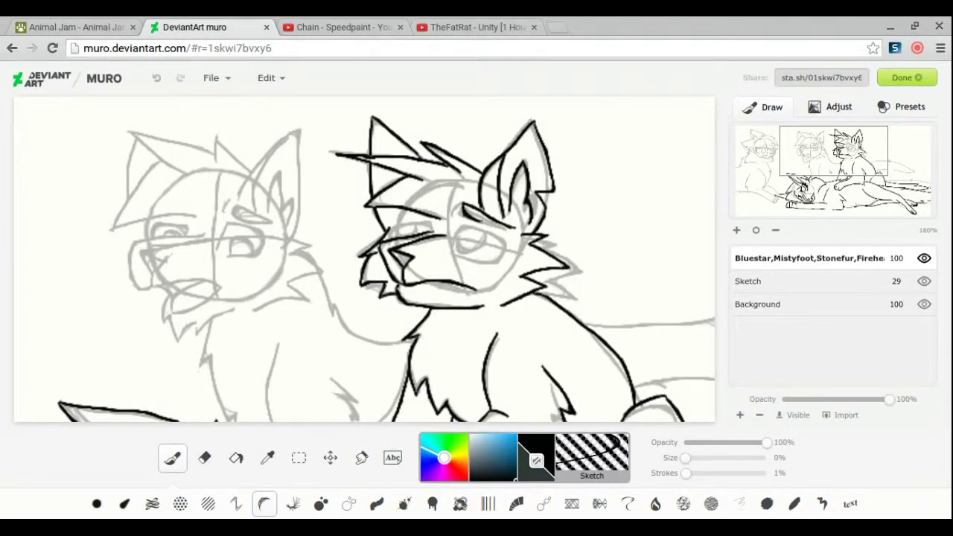
# Step: Reload the TheFatRat - Unity YouTube page and return to the drawing
pyautogui.click(477, 27)
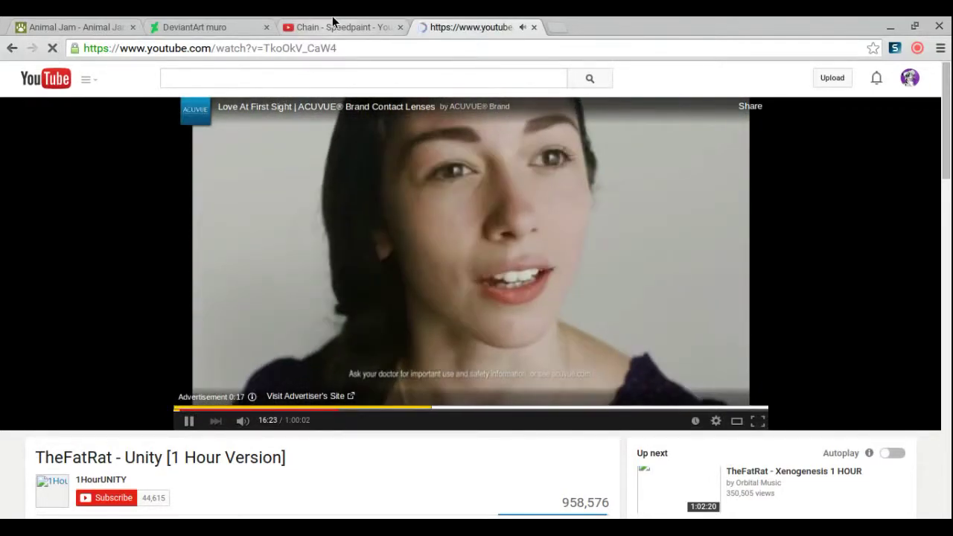
pyautogui.press('F5')
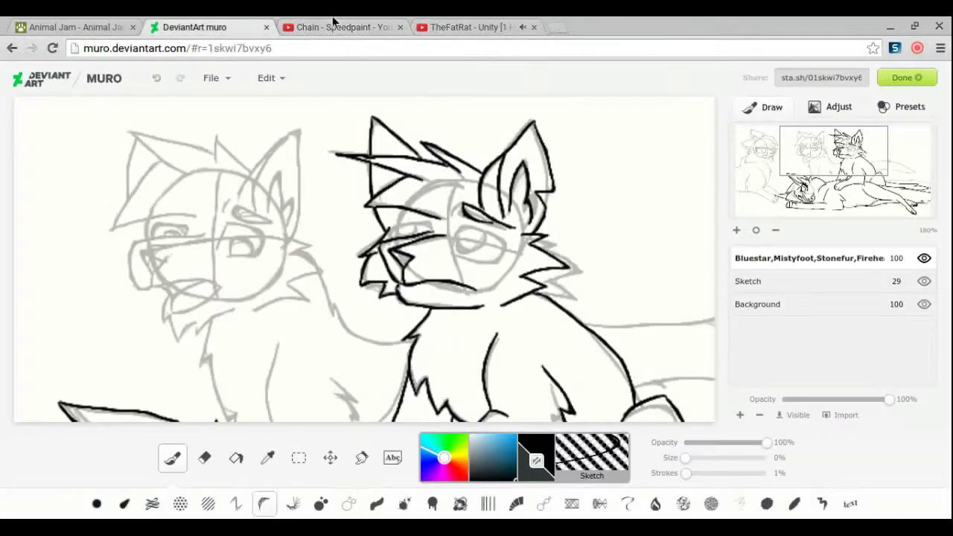
# Step: Ink the rightmost cat's near eye with its iris and lower lid, cleaning the lines with the Eraser
pyautogui.press('e')
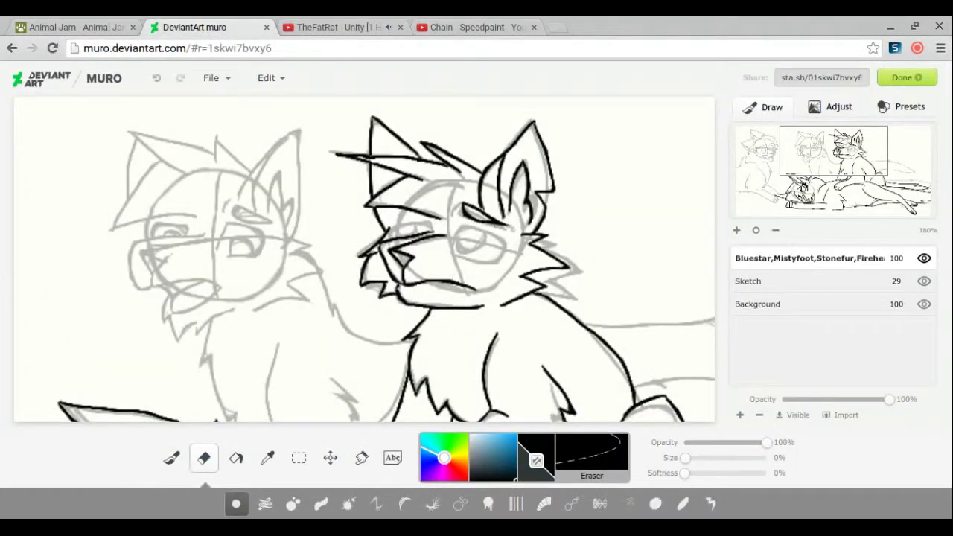
pyautogui.press('b')
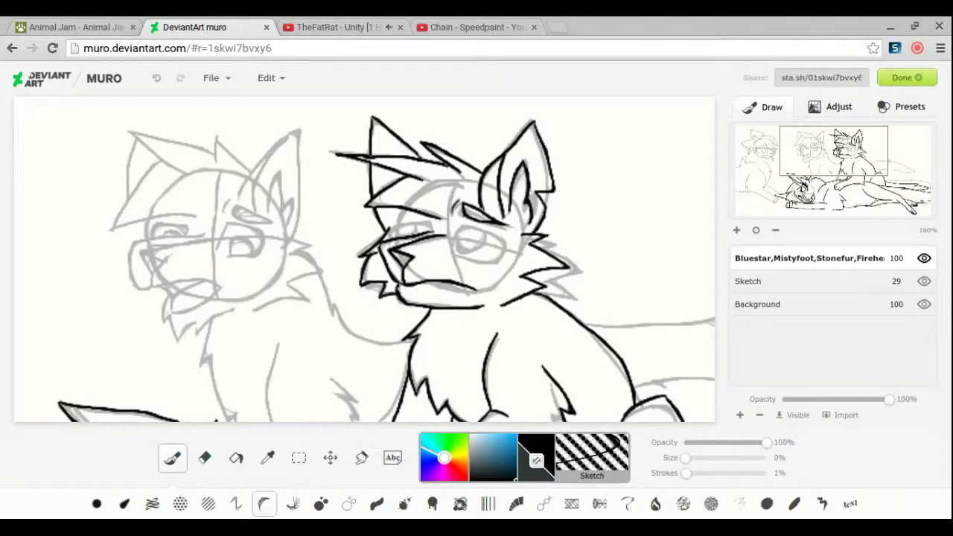
pyautogui.moveTo(454, 248)
pyautogui.mouseDown()
pyautogui.moveTo(510, 237)
pyautogui.moveTo(455, 262)
pyautogui.moveTo(461, 247)
pyautogui.mouseUp()
pyautogui.hotkey('ctrl', 'z')
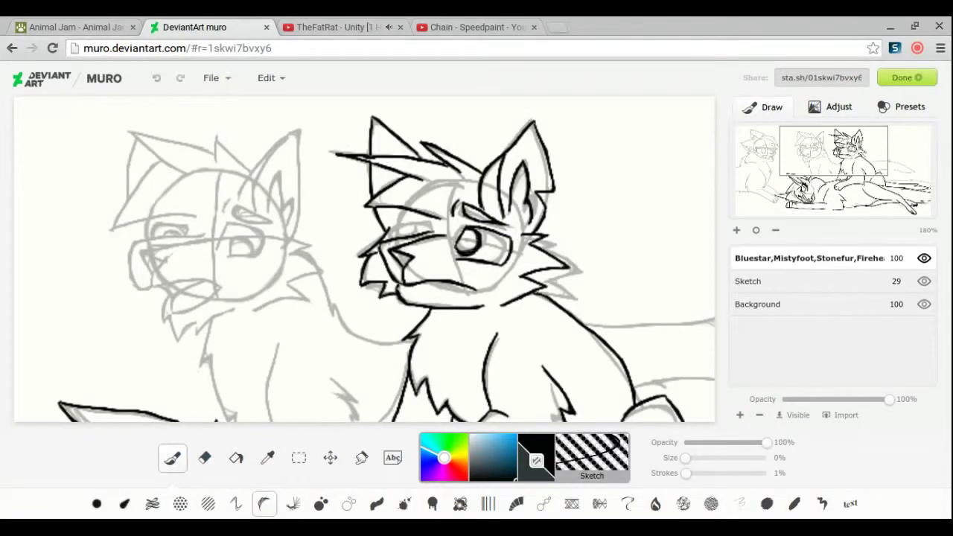
pyautogui.press('e')
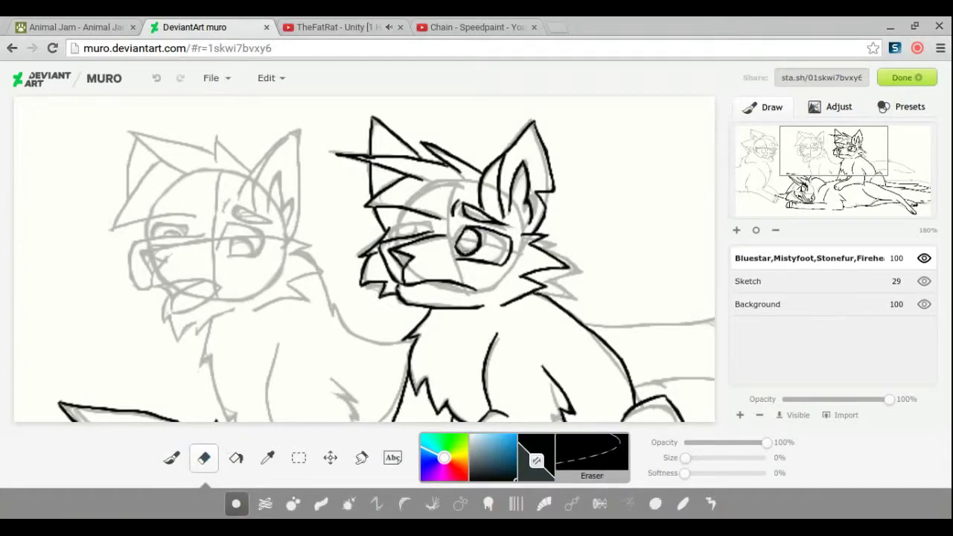
pyautogui.press('b')
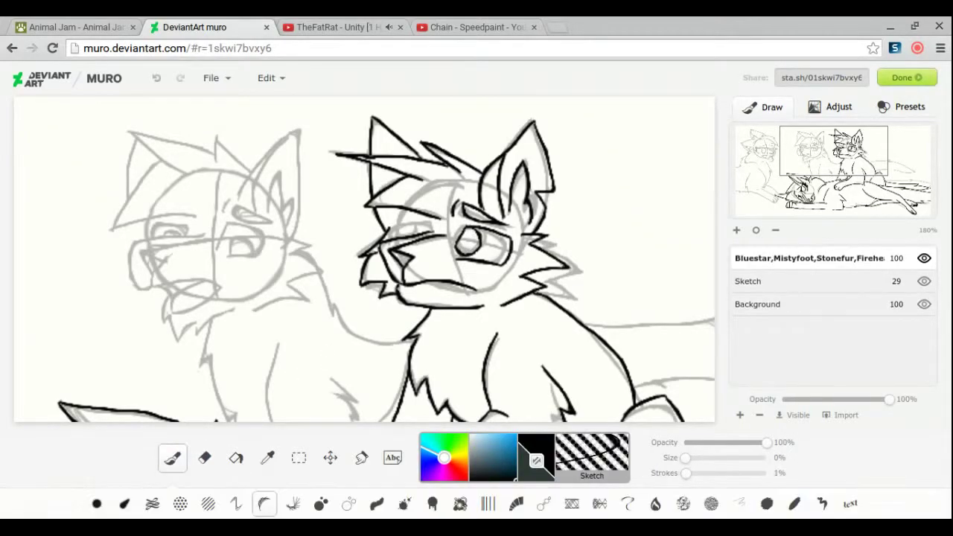
# Step: Thicken the outline of the rightmost cat's near eye with the Sketch brush at 25% size, and ink its far eye
pyautogui.moveTo(685, 457); pyautogui.dragTo(704, 460)
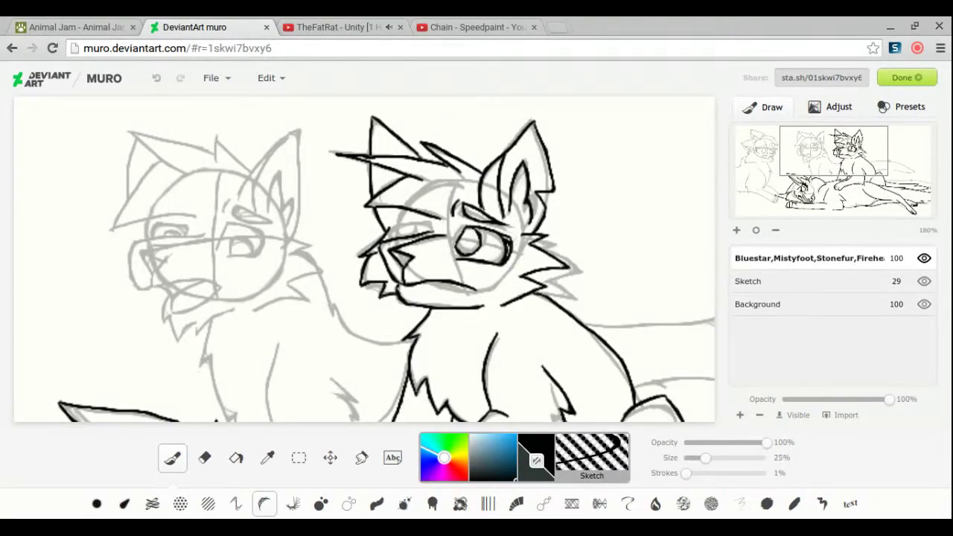
pyautogui.moveTo(372, 260); pyautogui.dragTo(539, 260)
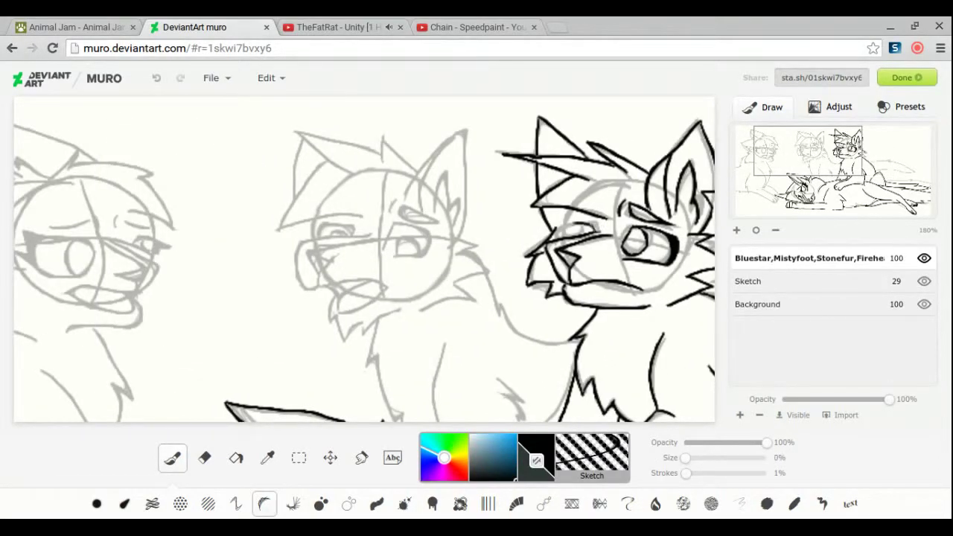
pyautogui.press('e')
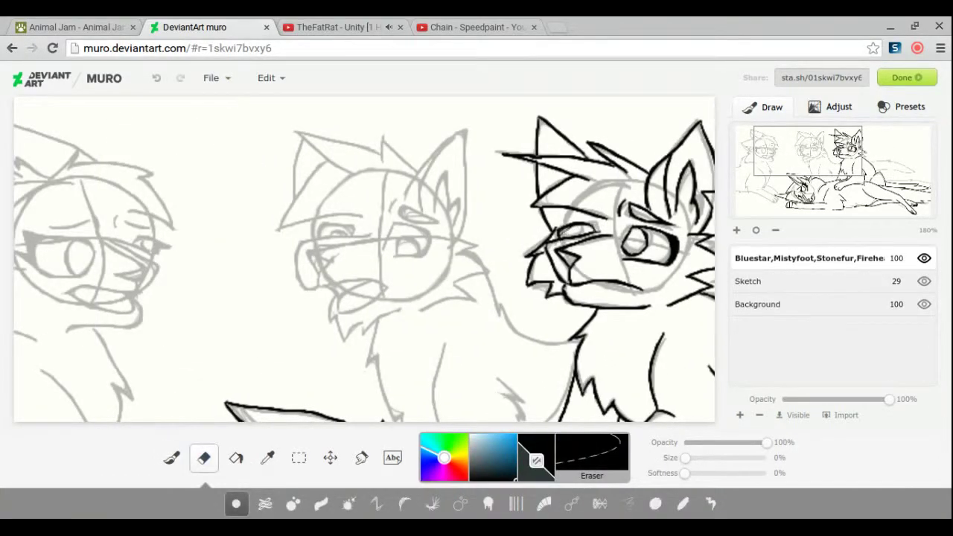
pyautogui.press('b')
pyautogui.moveTo(685, 458); pyautogui.dragTo(683, 458)
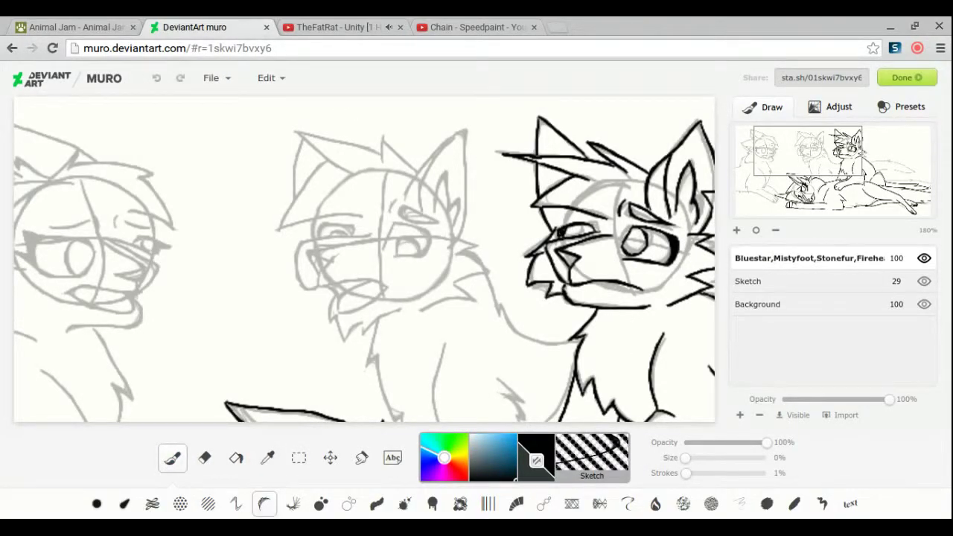
# Step: Ink the near ear of the leftmost cat along the grey sketch
pyautogui.press('e')
pyautogui.press('b')
pyautogui.moveTo(837, 136)
pyautogui.mouseDown()
pyautogui.moveTo(824, 172)
pyautogui.moveTo(830, 143)
pyautogui.moveTo(819, 137)
pyautogui.mouseUp()
pyautogui.moveTo(192, 170)
pyautogui.mouseDown()
pyautogui.moveTo(45, 195)
pyautogui.moveTo(106, 244)
pyautogui.mouseUp()
pyautogui.moveTo(59, 211); pyautogui.dragTo(127, 225)
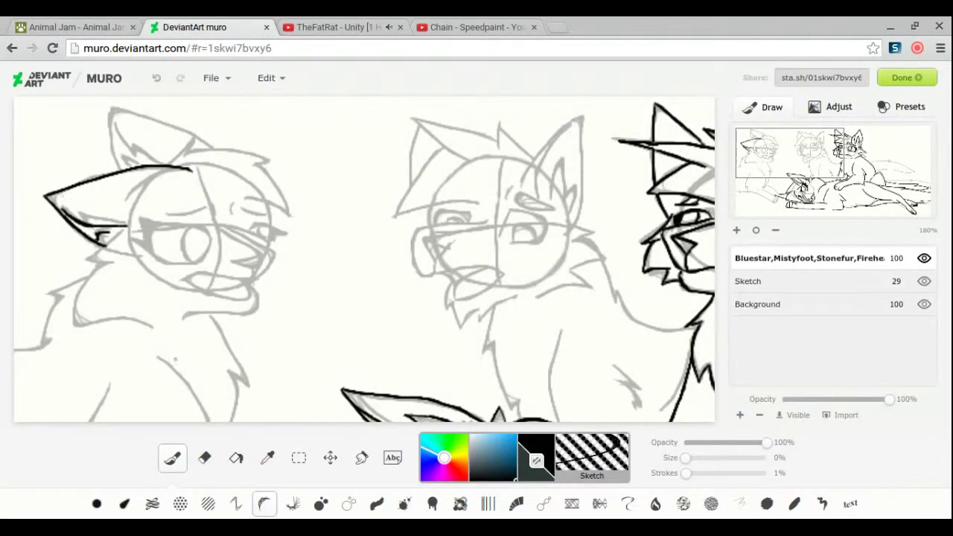
# Step: Ink the leftmost cat's far ear with its inner fur, and the fringe across its forehead
pyautogui.click(203, 458)
pyautogui.click(171, 458)
pyautogui.moveTo(168, 164)
pyautogui.mouseDown()
pyautogui.moveTo(195, 132)
pyautogui.moveTo(274, 160)
pyautogui.moveTo(290, 215)
pyautogui.moveTo(216, 192)
pyautogui.mouseUp()
pyautogui.moveTo(213, 146)
pyautogui.mouseDown()
pyautogui.moveTo(137, 113)
pyautogui.moveTo(119, 168)
pyautogui.mouseUp()
pyautogui.moveTo(123, 120); pyautogui.dragTo(167, 158)
pyautogui.moveTo(123, 123)
pyautogui.mouseDown()
pyautogui.moveTo(165, 163)
pyautogui.moveTo(153, 165)
pyautogui.mouseUp()
pyautogui.press('e')
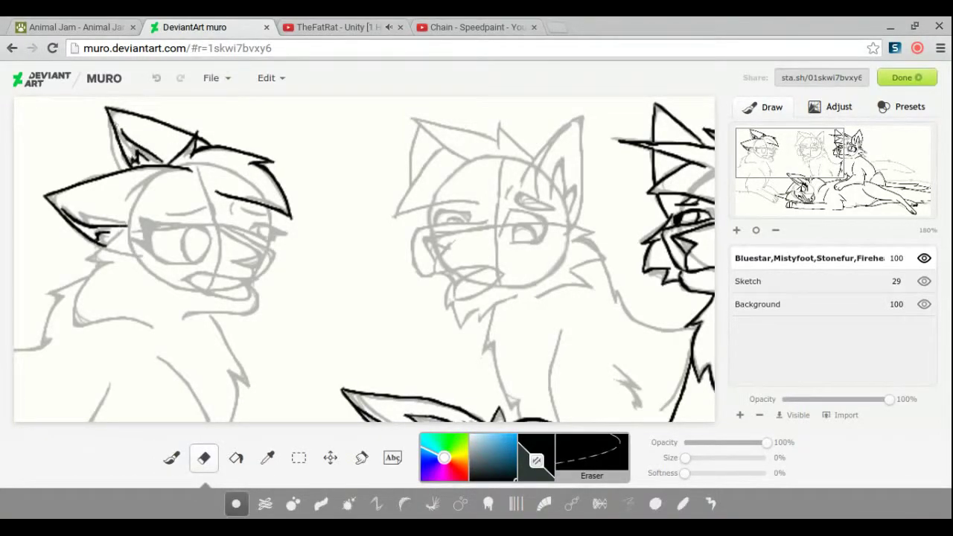
# Step: Ink the leftmost cat's muzzle, nose and open mouth with teeth, undoing stray strokes
pyautogui.press('b')
pyautogui.hotkey('ctrl', 'z')
pyautogui.moveTo(231, 261); pyautogui.dragTo(261, 254)
pyautogui.moveTo(222, 225)
pyautogui.mouseDown()
pyautogui.moveTo(274, 258)
pyautogui.moveTo(253, 283)
pyautogui.moveTo(212, 279)
pyautogui.moveTo(196, 293)
pyautogui.moveTo(247, 300)
pyautogui.moveTo(242, 276)
pyautogui.mouseUp()
pyautogui.click(158, 78)
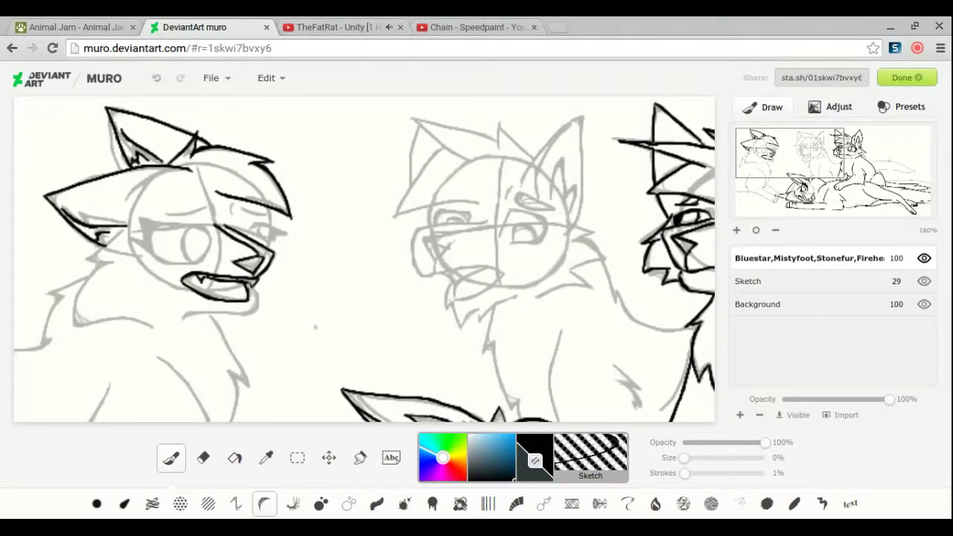
# Step: Ink the leftmost cat's chin and lower jaw line
pyautogui.press('e')
pyautogui.press('b')
pyautogui.moveTo(259, 287)
pyautogui.mouseDown()
pyautogui.moveTo(255, 303)
pyautogui.moveTo(222, 319)
pyautogui.moveTo(168, 322)
pyautogui.mouseUp()
pyautogui.click(201, 460)
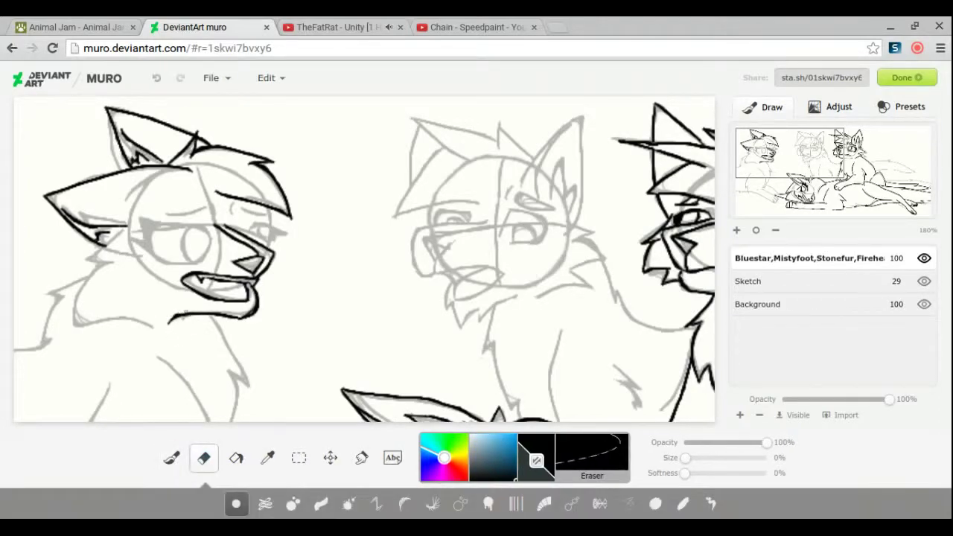
pyautogui.click(171, 457)
# Step: Ink the leftmost cat's neck, back and chest lines and the outline of its near foreleg
pyautogui.click(204, 457)
pyautogui.scroll(-4, 364, 259)
pyautogui.press('b')
pyautogui.moveTo(119, 104)
pyautogui.mouseDown()
pyautogui.moveTo(79, 134)
pyautogui.moveTo(95, 134)
pyautogui.moveTo(74, 198)
pyautogui.moveTo(148, 201)
pyautogui.mouseUp()
pyautogui.moveTo(75, 170); pyautogui.dragTo(15, 206)
pyautogui.moveTo(192, 188)
pyautogui.mouseDown()
pyautogui.moveTo(255, 253)
pyautogui.moveTo(203, 357)
pyautogui.mouseUp()
pyautogui.moveTo(152, 229)
pyautogui.mouseDown()
pyautogui.moveTo(168, 239)
pyautogui.moveTo(203, 354)
pyautogui.moveTo(186, 363)
pyautogui.mouseUp()
pyautogui.moveTo(147, 369)
pyautogui.mouseDown()
pyautogui.moveTo(182, 365)
pyautogui.moveTo(269, 420)
pyautogui.moveTo(184, 299)
pyautogui.moveTo(268, 300)
pyautogui.mouseUp()
# Step: Ink the leftmost cat's elbow fur, the upper edge of its near foreleg and the toes of its paw
pyautogui.moveTo(110, 136); pyautogui.dragTo(61, 199)
pyautogui.moveTo(88, 185)
pyautogui.mouseDown()
pyautogui.moveTo(78, 245)
pyautogui.moveTo(95, 268)
pyautogui.moveTo(110, 261)
pyautogui.moveTo(265, 336)
pyautogui.mouseUp()
pyautogui.moveTo(246, 305); pyautogui.dragTo(268, 337)
pyautogui.moveTo(257, 300); pyautogui.dragTo(280, 335)
pyautogui.moveTo(274, 303); pyautogui.dragTo(289, 332)
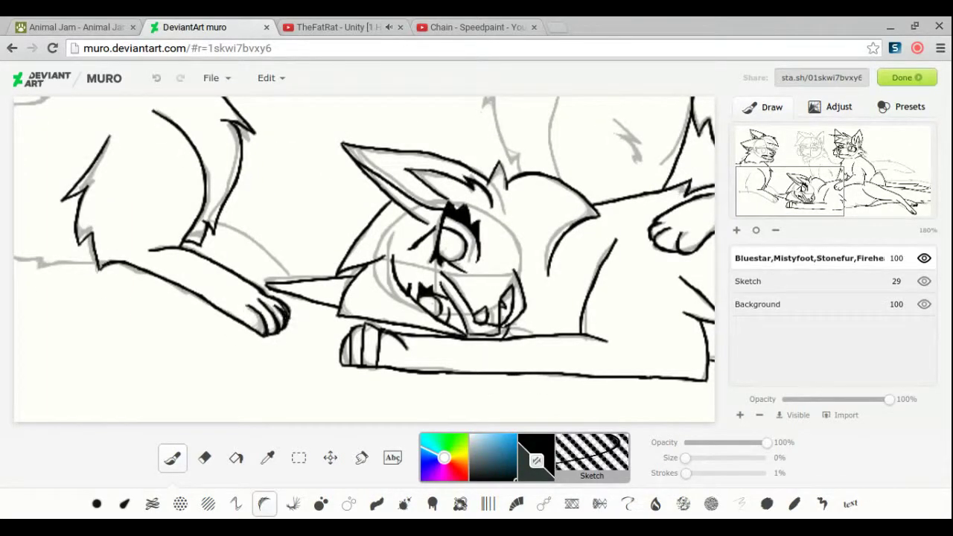
pyautogui.click(204, 457)
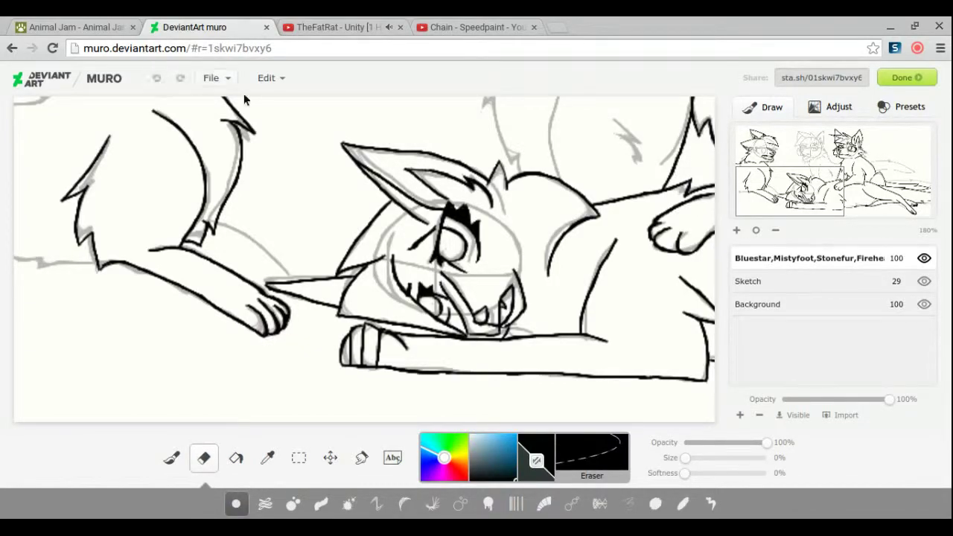
# Step: Ink the leftmost cat's far foreleg and paw behind the near one
pyautogui.click(171, 457)
pyautogui.moveTo(293, 301)
pyautogui.mouseDown()
pyautogui.moveTo(304, 320)
pyautogui.moveTo(321, 319)
pyautogui.mouseUp()
pyautogui.click(204, 457)
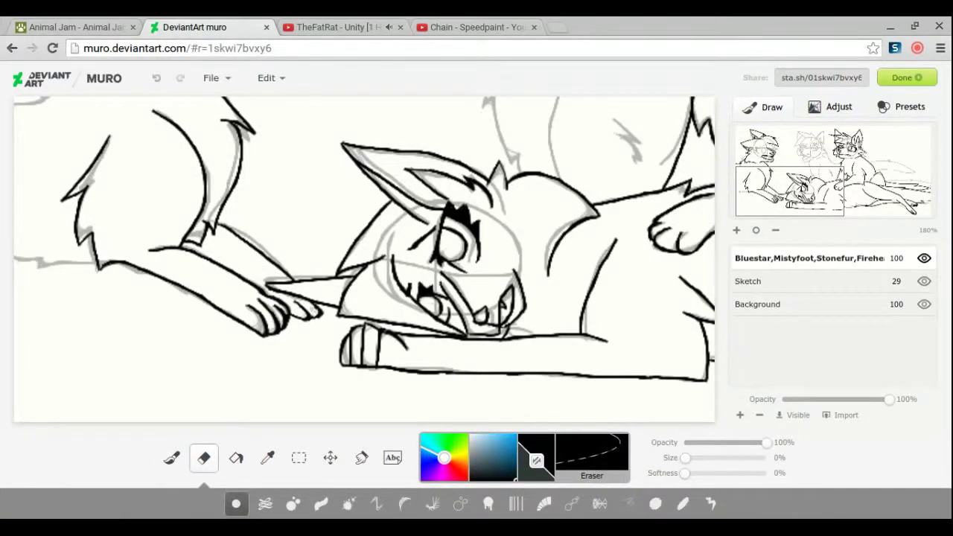
# Step: Ink the outline of the leftmost cat's near eye with its upper, lower and side lid lines
pyautogui.press('b')
pyautogui.moveTo(772, 218); pyautogui.dragTo(769, 153)
pyautogui.moveTo(186, 228)
pyautogui.mouseDown()
pyautogui.moveTo(210, 257)
pyautogui.moveTo(160, 262)
pyautogui.moveTo(201, 270)
pyautogui.moveTo(140, 249)
pyautogui.moveTo(146, 271)
pyautogui.moveTo(213, 229)
pyautogui.moveTo(212, 268)
pyautogui.moveTo(208, 235)
pyautogui.mouseUp()
pyautogui.press('e')
pyautogui.press('b')
pyautogui.moveTo(170, 244)
pyautogui.mouseDown()
pyautogui.moveTo(146, 273)
pyautogui.moveTo(206, 263)
pyautogui.moveTo(169, 271)
pyautogui.mouseUp()
pyautogui.press('e')
pyautogui.press('b')
pyautogui.moveTo(177, 228); pyautogui.dragTo(133, 232)
pyautogui.moveTo(132, 232); pyautogui.dragTo(149, 265)
pyautogui.moveTo(168, 232)
pyautogui.mouseDown()
pyautogui.moveTo(200, 237)
pyautogui.moveTo(219, 223)
pyautogui.mouseUp()
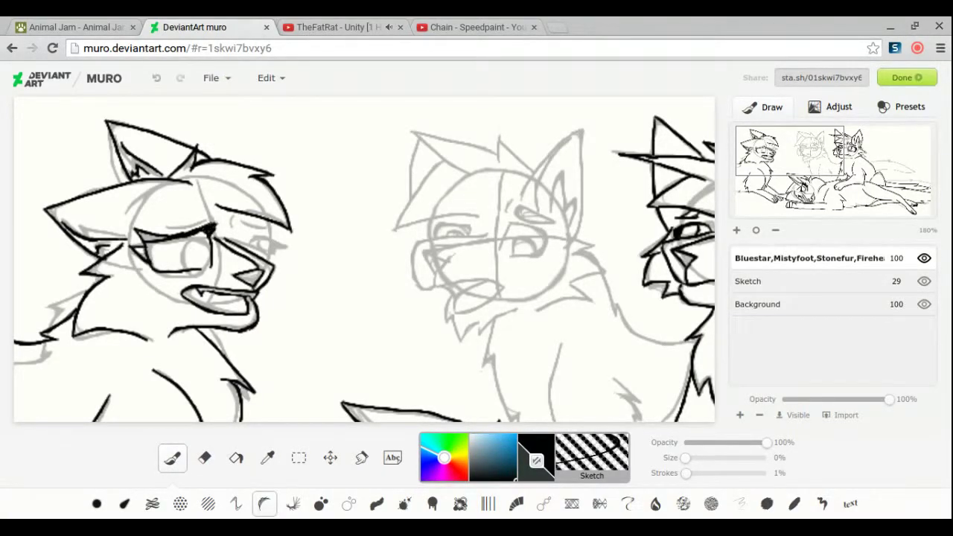
# Step: Thicken the upper lid and lashes of the leftmost cat's near eye using the Sketch brush at 22% size
pyautogui.press(']')
pyautogui.press(']')
pyautogui.press(']')
pyautogui.press(']')
pyautogui.moveTo(152, 230)
pyautogui.mouseDown()
pyautogui.moveTo(134, 235)
pyautogui.moveTo(166, 235)
pyautogui.mouseUp()
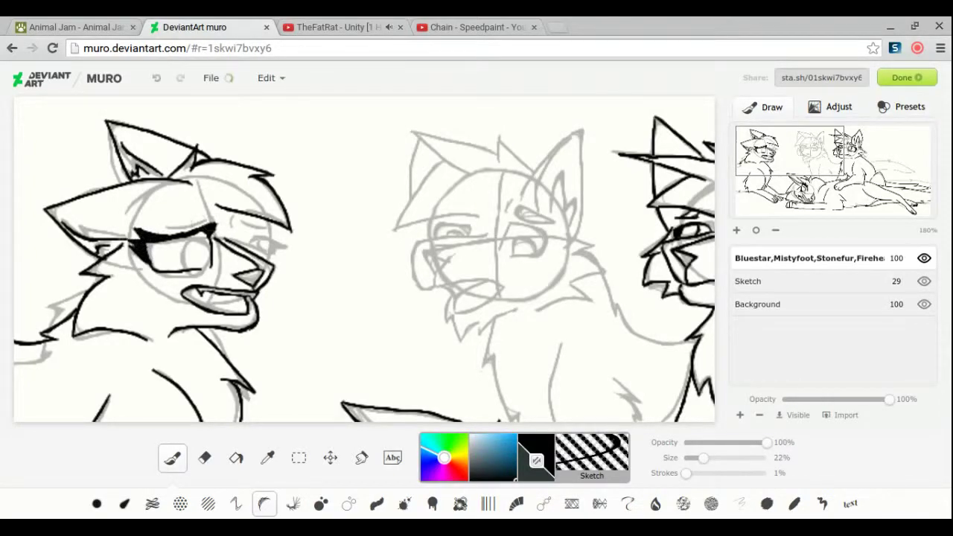
pyautogui.press('e')
pyautogui.press('b')
pyautogui.moveTo(192, 231); pyautogui.dragTo(132, 225)
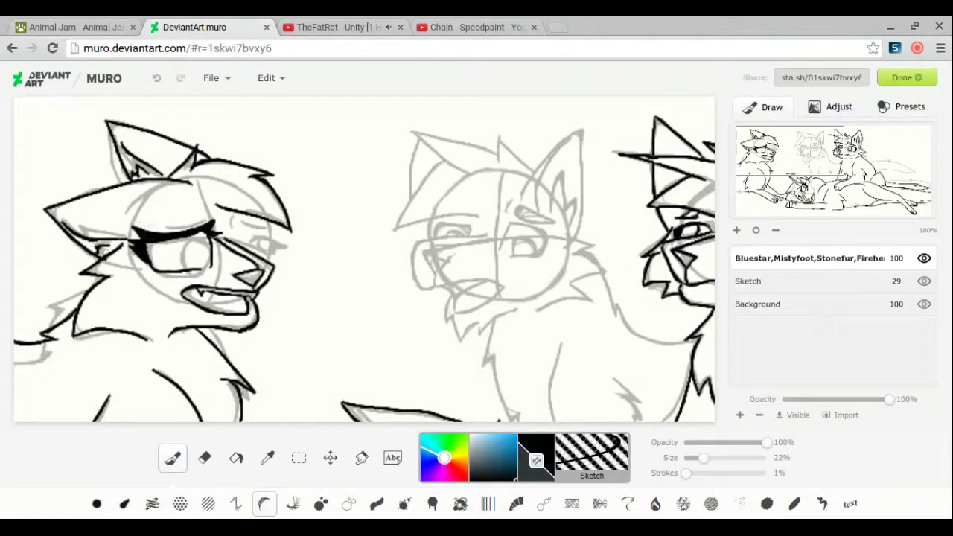
# Step: Clean up the outer corner of the leftmost cat's near eye with the Eraser at 8% size, and ink its iris
pyautogui.press('e')
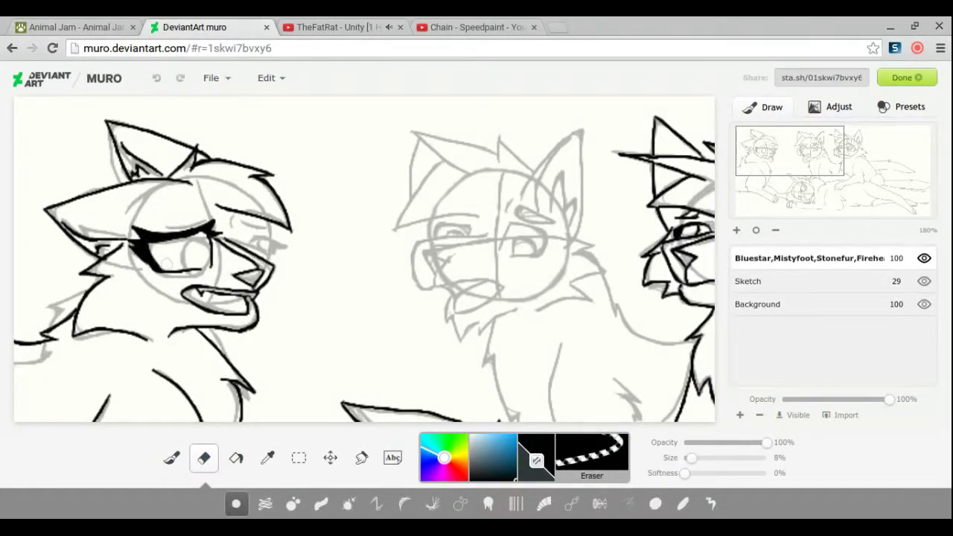
pyautogui.moveTo(141, 261); pyautogui.dragTo(159, 273)
pyautogui.moveTo(210, 242)
pyautogui.mouseDown()
pyautogui.moveTo(181, 267)
pyautogui.moveTo(190, 269)
pyautogui.mouseUp()
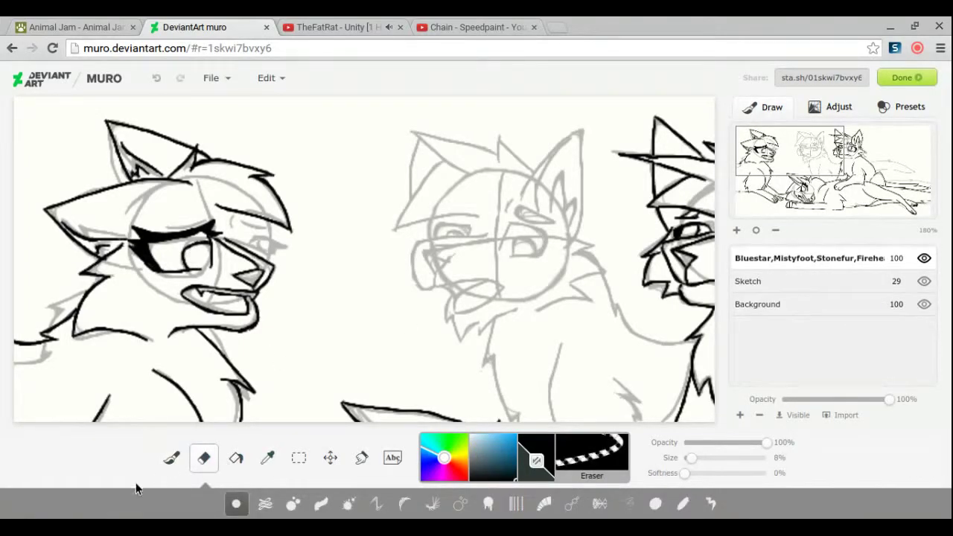
# Step: Ink the eyebrow above the leftmost cat's near eye and refine it with the Eraser at 2% size
pyautogui.press('b')
pyautogui.moveTo(159, 221)
pyautogui.mouseDown()
pyautogui.moveTo(195, 206)
pyautogui.moveTo(145, 222)
pyautogui.mouseUp()
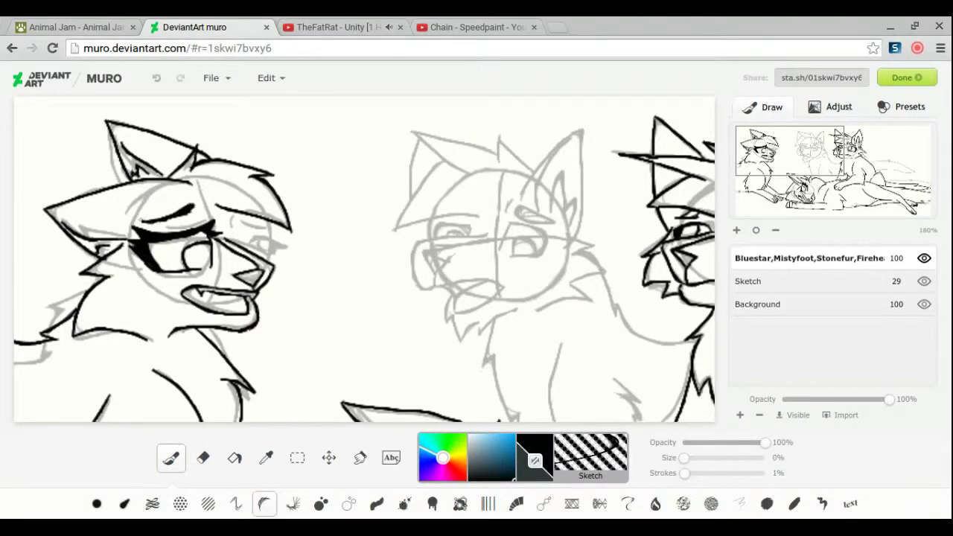
pyautogui.press('e')
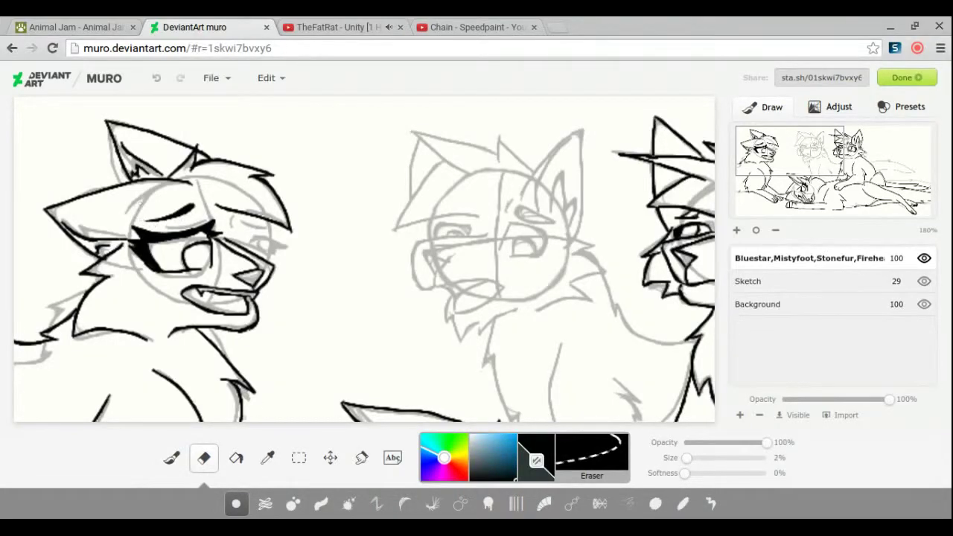
# Step: Ink the leftmost cat's far eye and its protruding lashes with the Sketch brush at 12% size
pyautogui.press('b')
pyautogui.moveTo(245, 231); pyautogui.dragTo(293, 244)
pyautogui.moveTo(269, 256); pyautogui.dragTo(290, 262)
pyautogui.press(']')
pyautogui.press(']')
pyautogui.press(']')
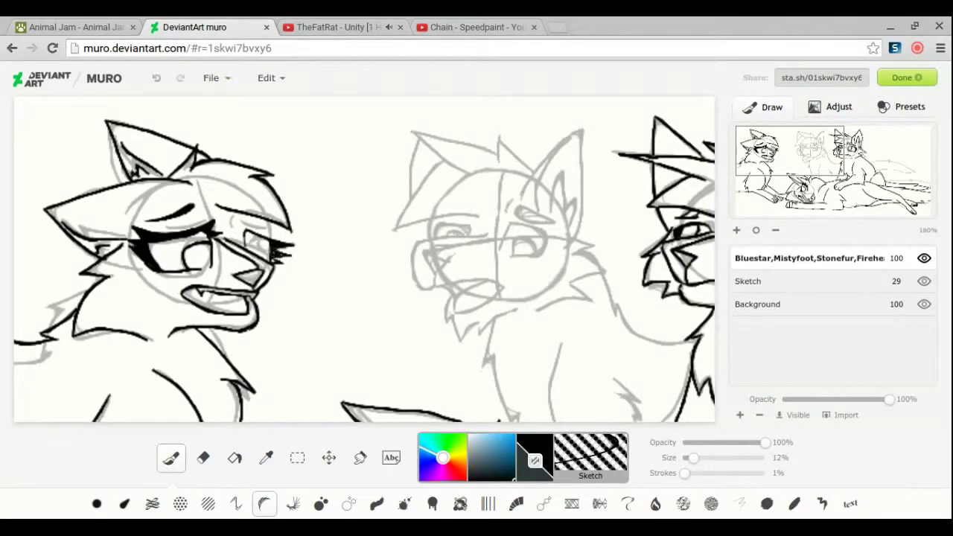
# Step: Ink the inner lashes and iris of the leftmost cat's far eye with the Sketch brush, trimming them with the Eraser at 0% size
pyautogui.click(203, 458)
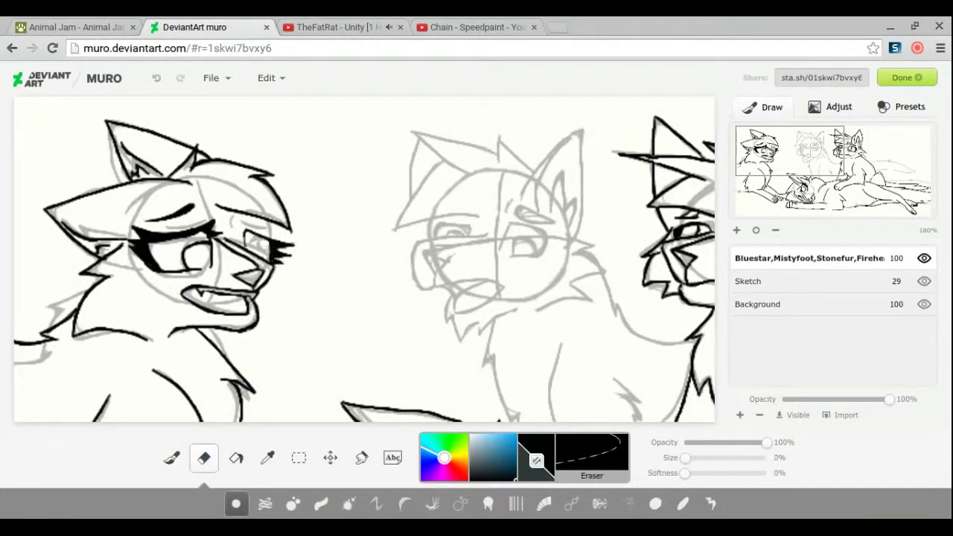
pyautogui.press('b')
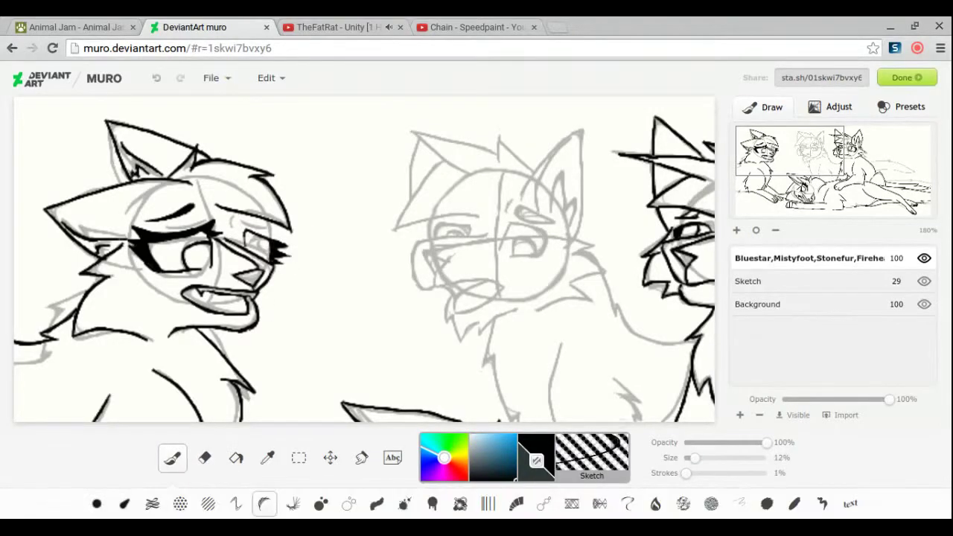
pyautogui.press('e')
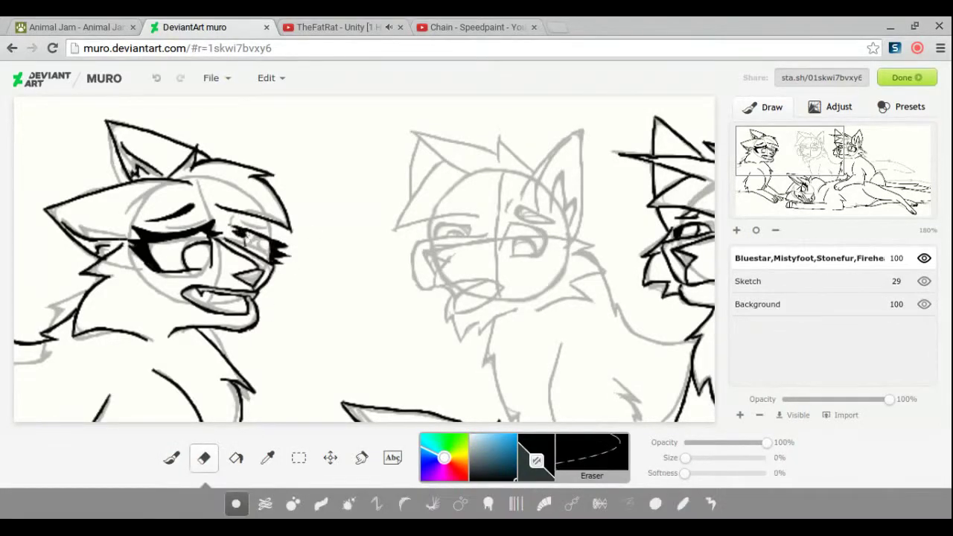
pyautogui.press('b')
pyautogui.press('e')
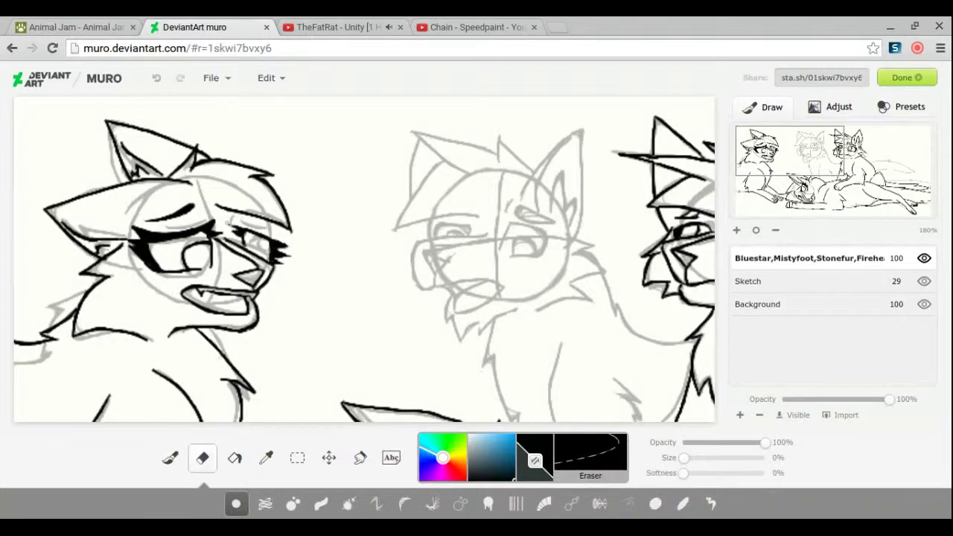
pyautogui.press('b')
pyautogui.moveTo(254, 245); pyautogui.dragTo(267, 253)
pyautogui.press('e')
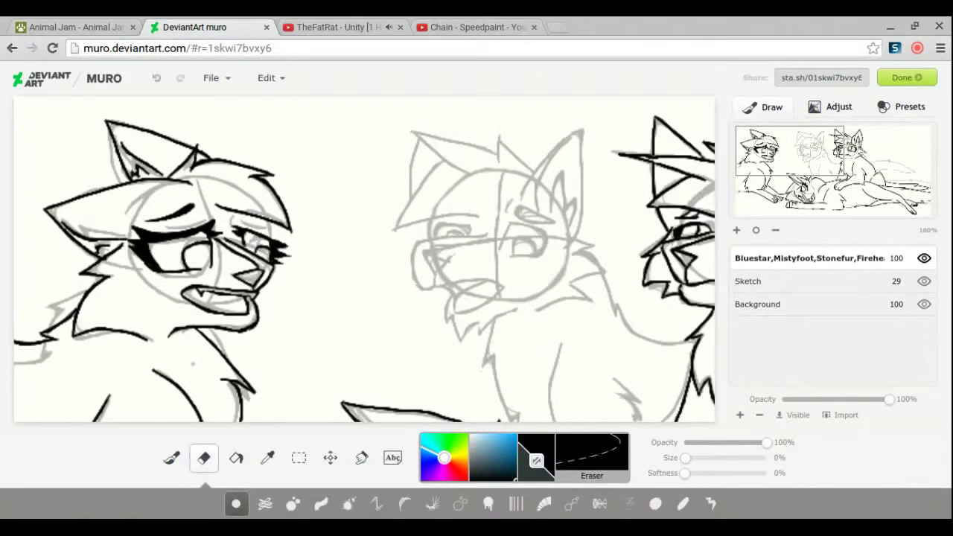
# Step: Ink the leftmost cat's far eyebrow with its brow creases, and outline the fur on its far cheek
pyautogui.press('b')
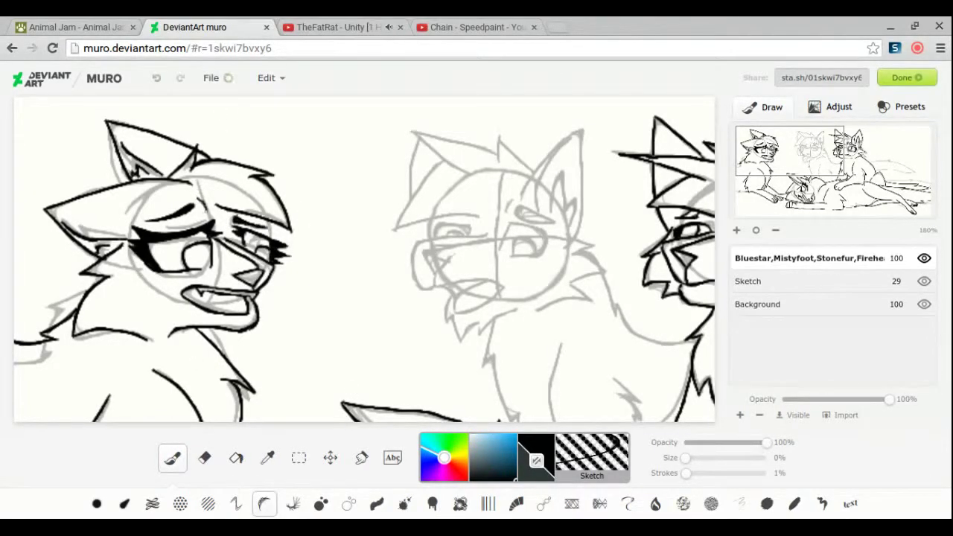
pyautogui.click(203, 457)
pyautogui.press('b')
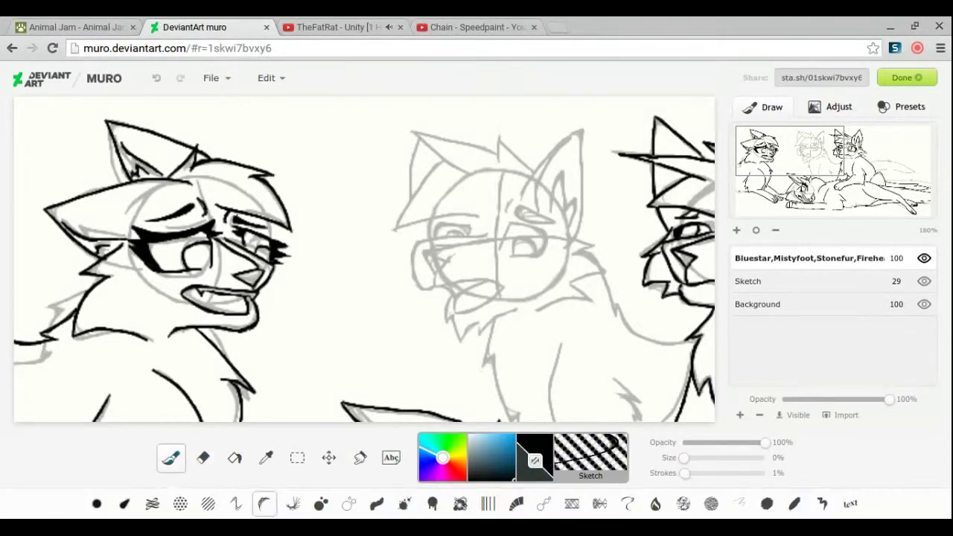
pyautogui.moveTo(270, 227)
pyautogui.mouseDown()
pyautogui.moveTo(290, 301)
pyautogui.moveTo(256, 327)
pyautogui.mouseUp()
# Step: Ink the middle sitting cat's ragged ears, inner-ear fur and head tufts with the Sketch brush, trimming the lines with the Eraser
pyautogui.moveTo(737, 158); pyautogui.dragTo(813, 160)
pyautogui.press('e')
pyautogui.press('b')
pyautogui.moveTo(361, 146)
pyautogui.mouseDown()
pyautogui.moveTo(524, 198)
pyautogui.moveTo(581, 126)
pyautogui.moveTo(565, 186)
pyautogui.moveTo(567, 249)
pyautogui.mouseUp()
pyautogui.press('e')
pyautogui.moveTo(564, 184)
pyautogui.mouseDown()
pyautogui.moveTo(577, 189)
pyautogui.moveTo(450, 146)
pyautogui.moveTo(417, 173)
pyautogui.moveTo(487, 208)
pyautogui.mouseUp()
pyautogui.press('b')
pyautogui.moveTo(442, 137)
pyautogui.mouseDown()
pyautogui.moveTo(418, 118)
pyautogui.moveTo(402, 119)
pyautogui.moveTo(408, 185)
pyautogui.mouseUp()
pyautogui.moveTo(551, 154); pyautogui.dragTo(540, 213)
pyautogui.moveTo(559, 173); pyautogui.dragTo(566, 235)
pyautogui.press('e')
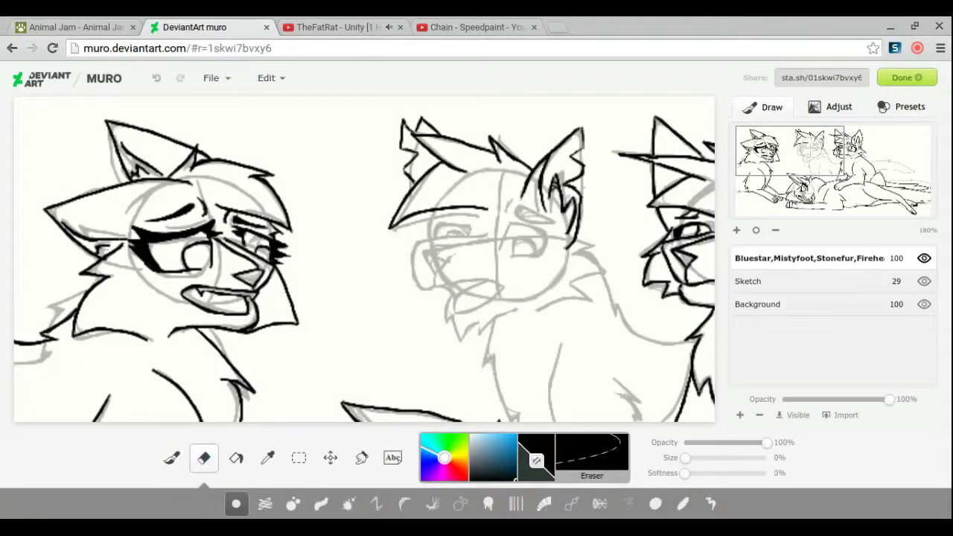
# Step: Switch to the YouTube tab, start a different TheFatRat track, and return to the drawing
pyautogui.hotkey('ctrl', 'Tab')
pyautogui.press('space')
pyautogui.click(849, 473)
pyautogui.click(213, 25)
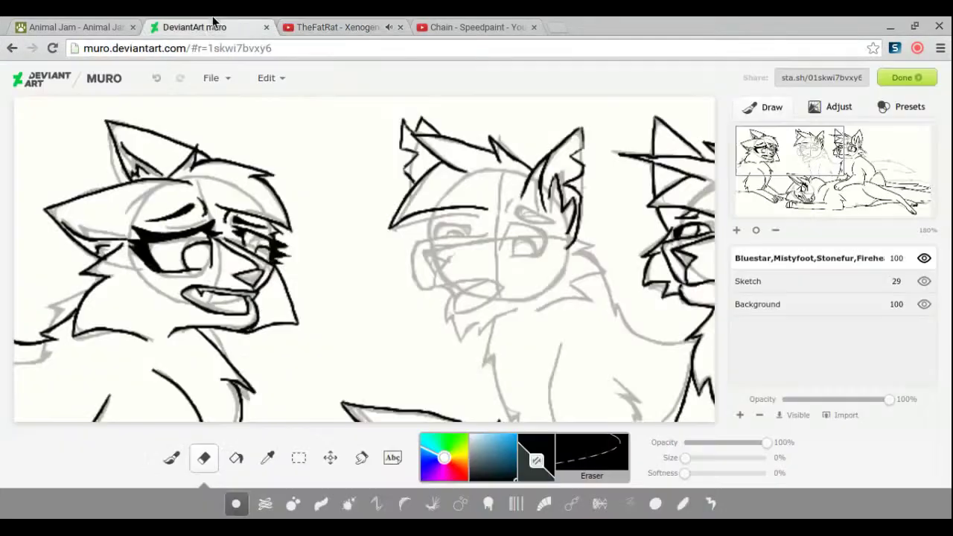
# Step: Ink the spiky fur on the middle cat's near cheek and the eyebrow above its near eye
pyautogui.moveTo(610, 257); pyautogui.dragTo(569, 283)
pyautogui.moveTo(589, 277); pyautogui.dragTo(531, 306)
pyautogui.click(335, 27)
pyautogui.click(251, 27)
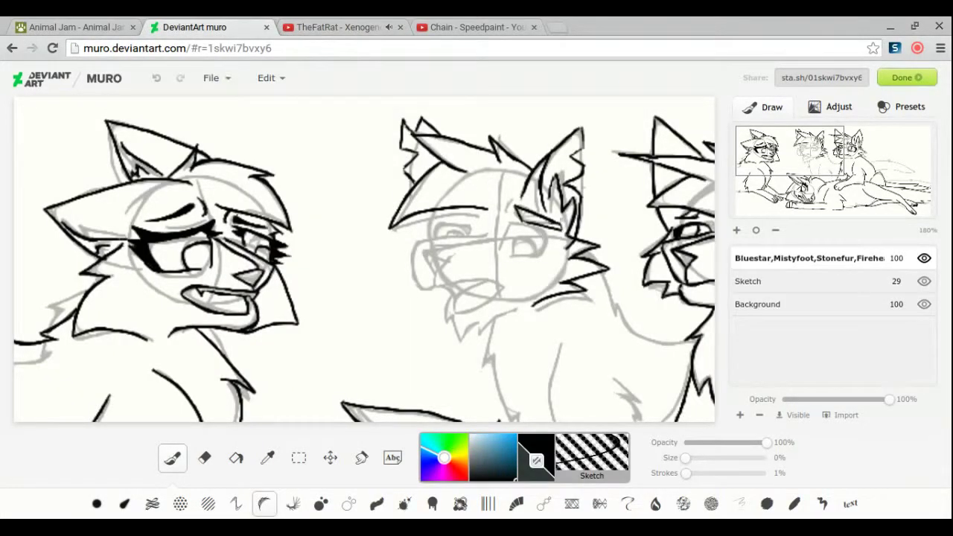
# Step: Ink the middle cat's nose and muzzle outline with the Sketch brush, refining the upper lip with the Eraser at 6% size
pyautogui.moveTo(433, 251); pyautogui.dragTo(419, 271)
pyautogui.moveTo(490, 232); pyautogui.dragTo(413, 245)
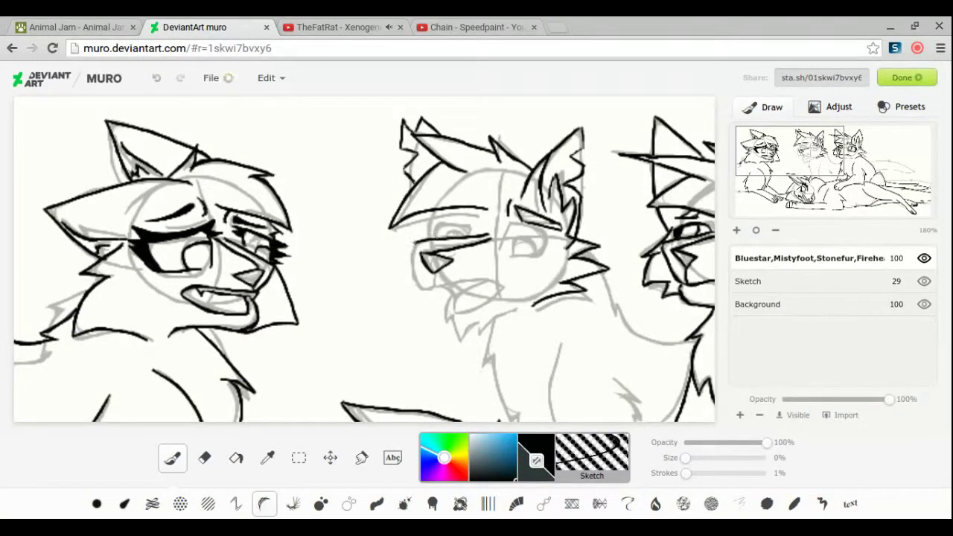
pyautogui.moveTo(505, 278); pyautogui.dragTo(427, 287)
pyautogui.press('e')
pyautogui.moveTo(507, 276); pyautogui.dragTo(435, 286)
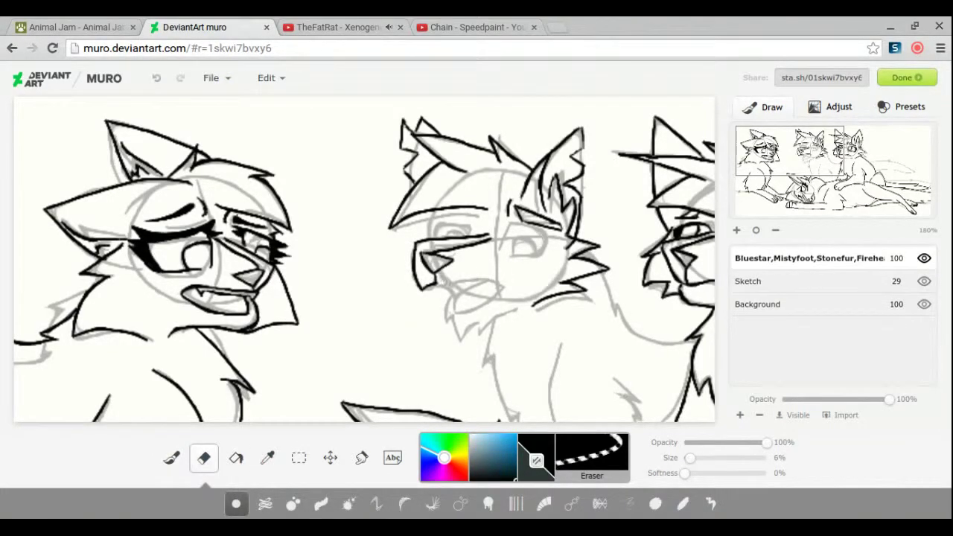
pyautogui.press('b')
pyautogui.hotkey('ctrl', 'z')
pyautogui.moveTo(498, 283); pyautogui.dragTo(433, 286)
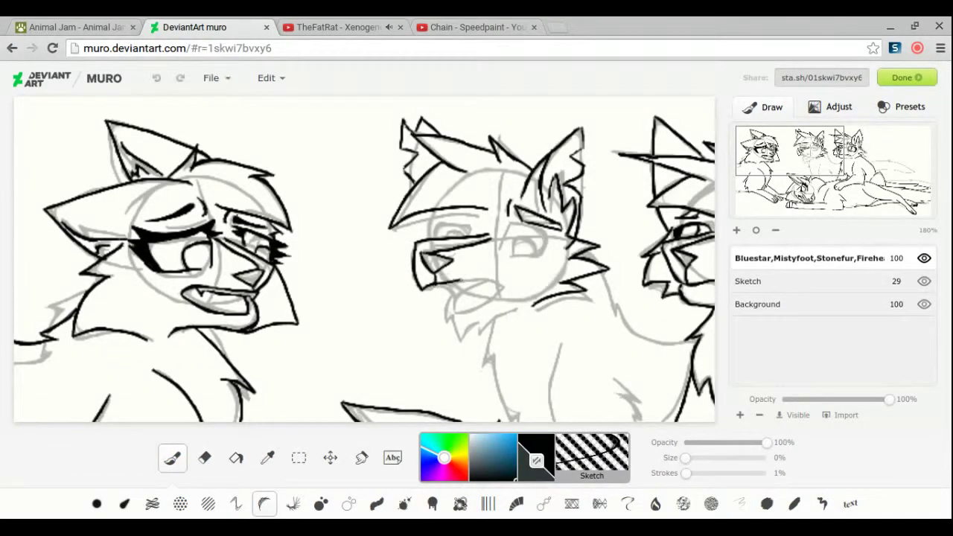
# Step: Ink the middle cat's open mouth with its teeth, and the ragged fur beneath its chin
pyautogui.moveTo(485, 302); pyautogui.dragTo(452, 316)
pyautogui.hotkey('ctrl', 'z')
pyautogui.moveTo(500, 277)
pyautogui.mouseDown()
pyautogui.moveTo(461, 292)
pyautogui.moveTo(453, 313)
pyautogui.moveTo(457, 301)
pyautogui.mouseUp()
pyautogui.hotkey('ctrl', 'z')
pyautogui.press('e')
pyautogui.press('b')
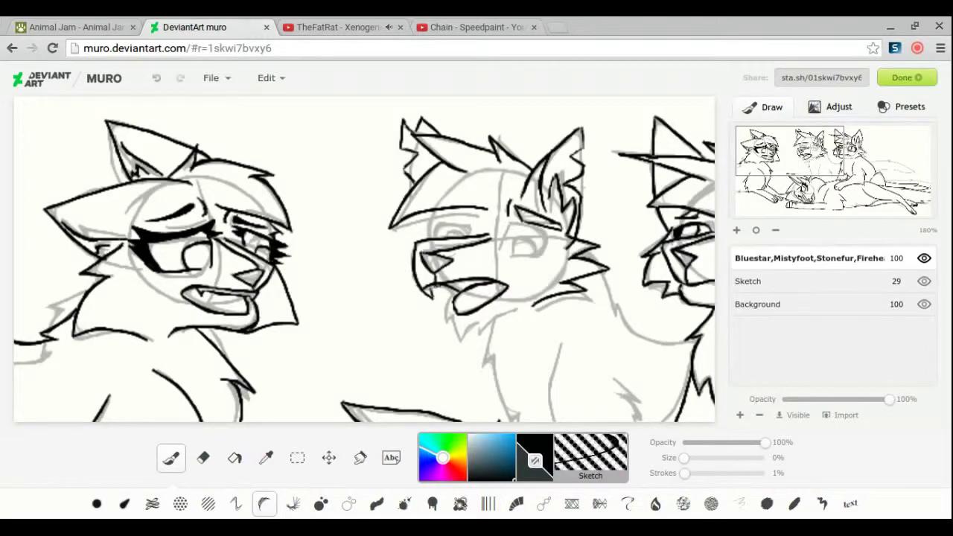
pyautogui.click(203, 458)
pyautogui.click(160, 457)
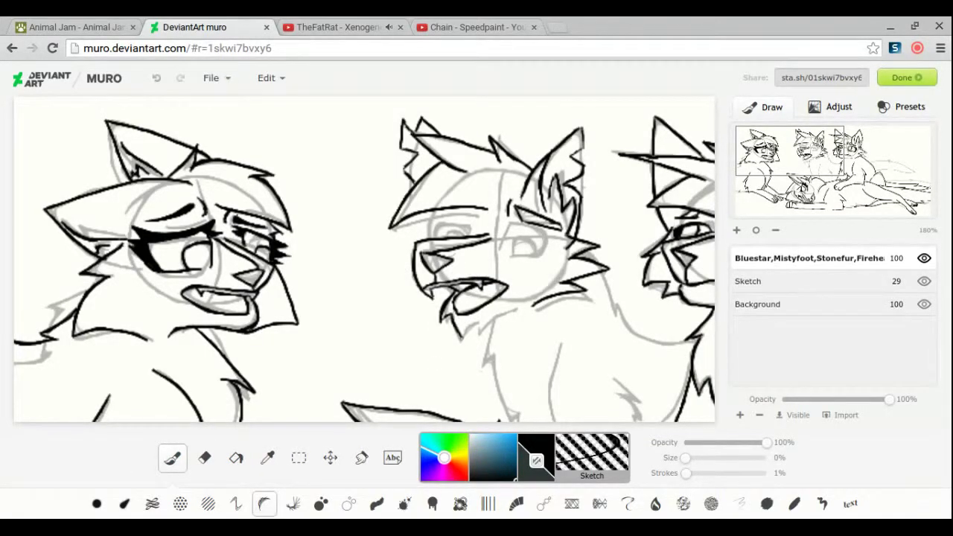
pyautogui.press('e')
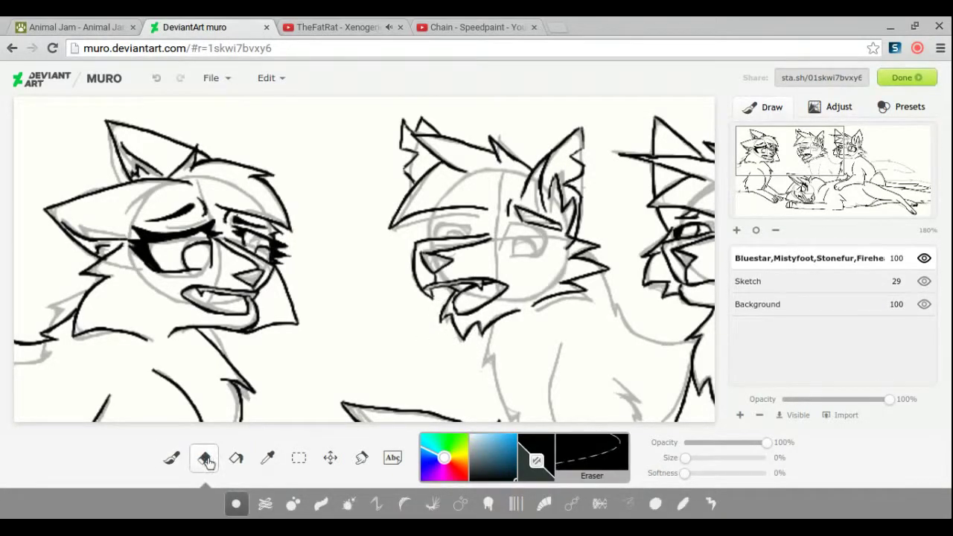
pyautogui.click(171, 458)
# Step: Undo the middle cat's chest outline and redraw it along the sketch, and ink its near foreleg and shoulder fur
pyautogui.moveTo(789, 150); pyautogui.dragTo(799, 163)
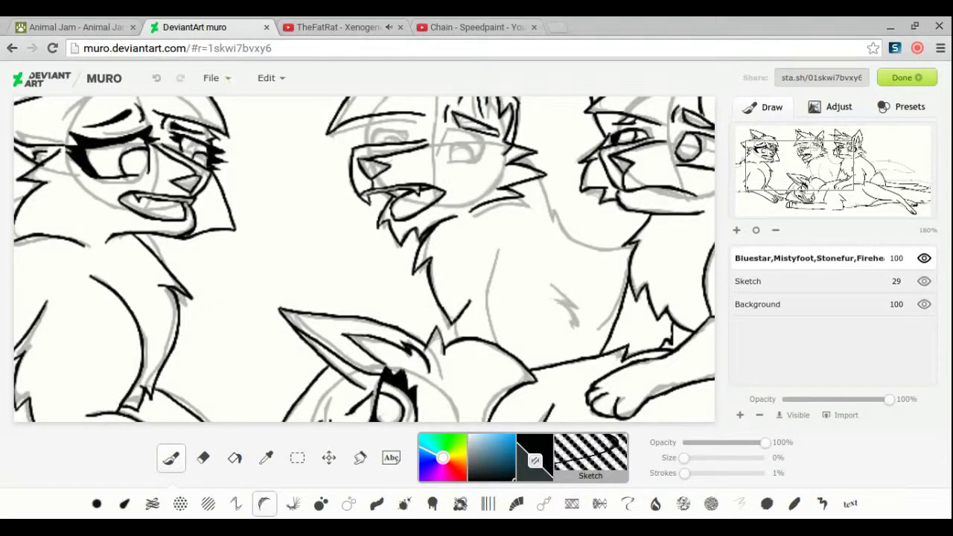
pyautogui.click(156, 78)
pyautogui.click(157, 77)
pyautogui.click(156, 77)
pyautogui.moveTo(427, 228); pyautogui.dragTo(440, 320)
pyautogui.moveTo(500, 245); pyautogui.dragTo(489, 344)
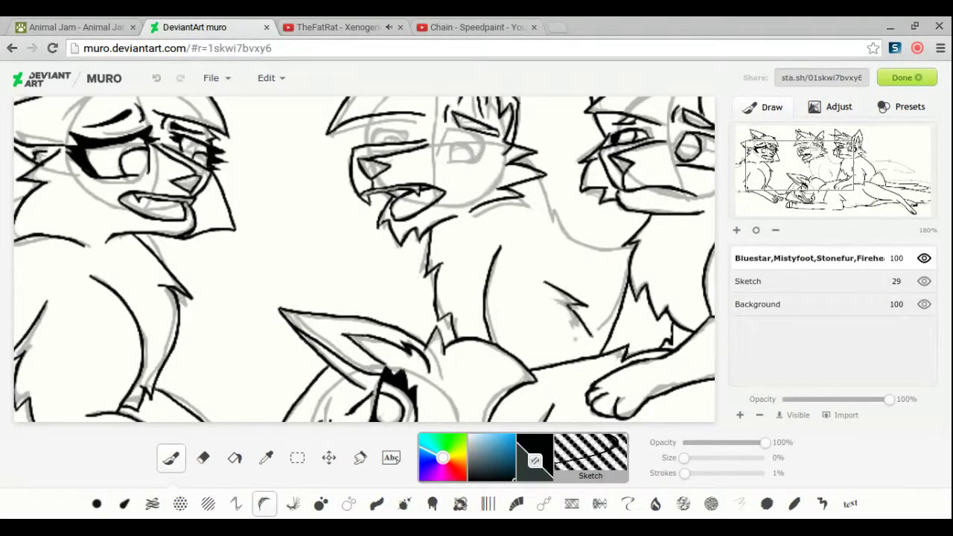
# Step: Ink the middle cat's far foreleg down behind the lying cat's ear and the line of its back, trimming with the Eraser
pyautogui.moveTo(439, 290); pyautogui.dragTo(361, 316)
pyautogui.hotkey('ctrl', 'z')
pyautogui.moveTo(428, 250); pyautogui.dragTo(417, 313)
pyautogui.moveTo(418, 305); pyautogui.dragTo(351, 315)
pyautogui.press('e')
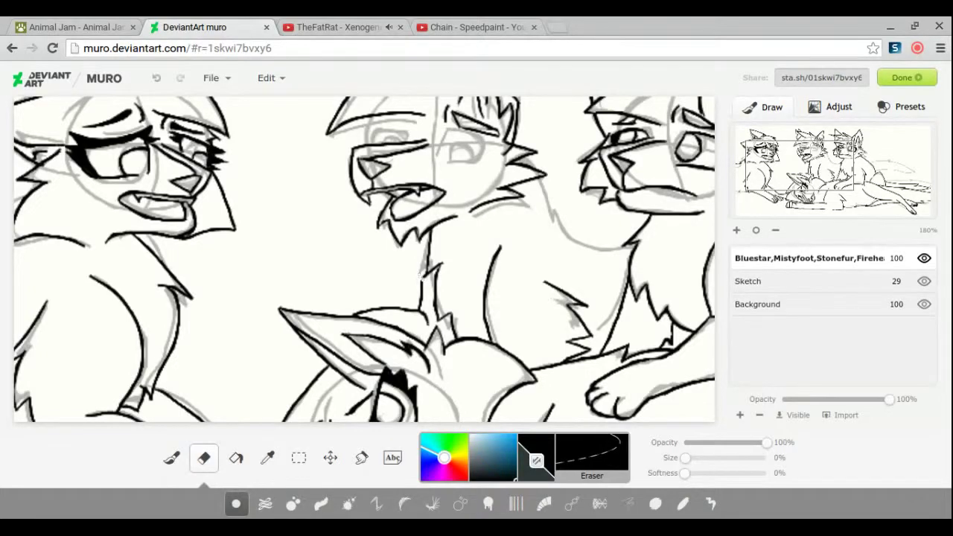
pyautogui.press('b')
pyautogui.press('e')
pyautogui.press('b')
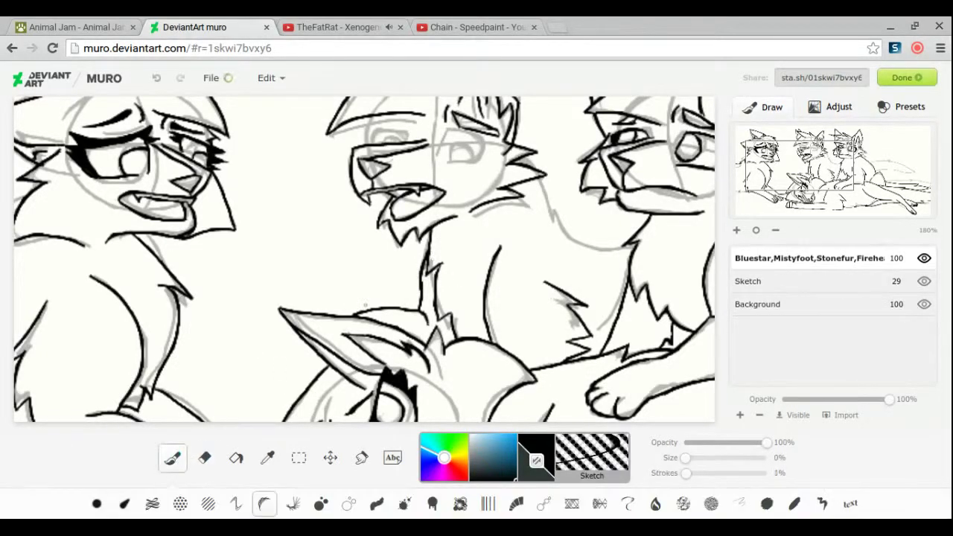
pyautogui.moveTo(557, 208)
pyautogui.mouseDown()
pyautogui.moveTo(611, 240)
pyautogui.moveTo(631, 238)
pyautogui.mouseUp()
pyautogui.press('e')
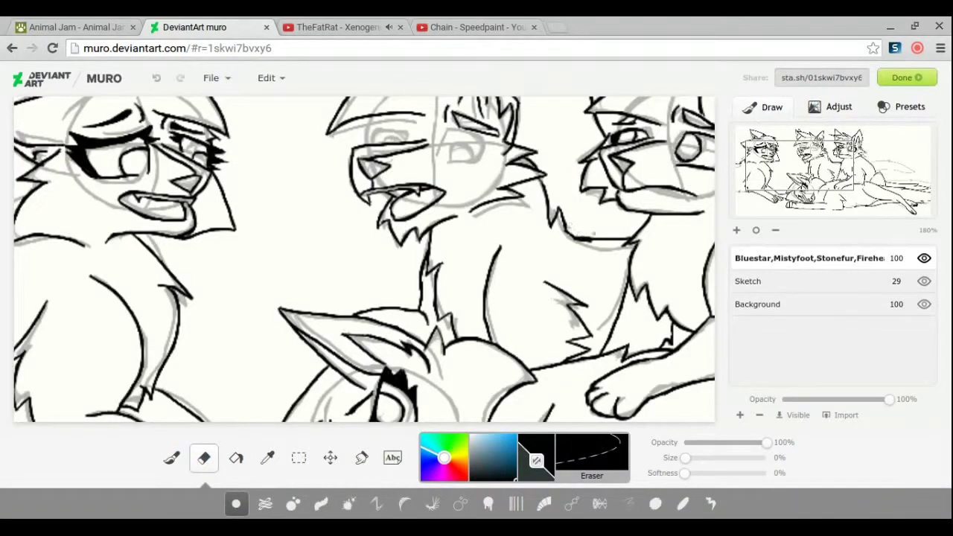
# Step: Ink the raised bushy tail extending behind the rightmost sitting cat and clean up its outline with the Eraser
pyautogui.moveTo(798, 165); pyautogui.dragTo(876, 161)
pyautogui.press('b')
pyautogui.moveTo(313, 262)
pyautogui.mouseDown()
pyautogui.moveTo(393, 260)
pyautogui.moveTo(571, 299)
pyautogui.moveTo(425, 316)
pyautogui.moveTo(356, 337)
pyautogui.mouseUp()
pyautogui.press('e')
pyautogui.press('b')
pyautogui.press('e')
pyautogui.moveTo(521, 276); pyautogui.dragTo(550, 289)
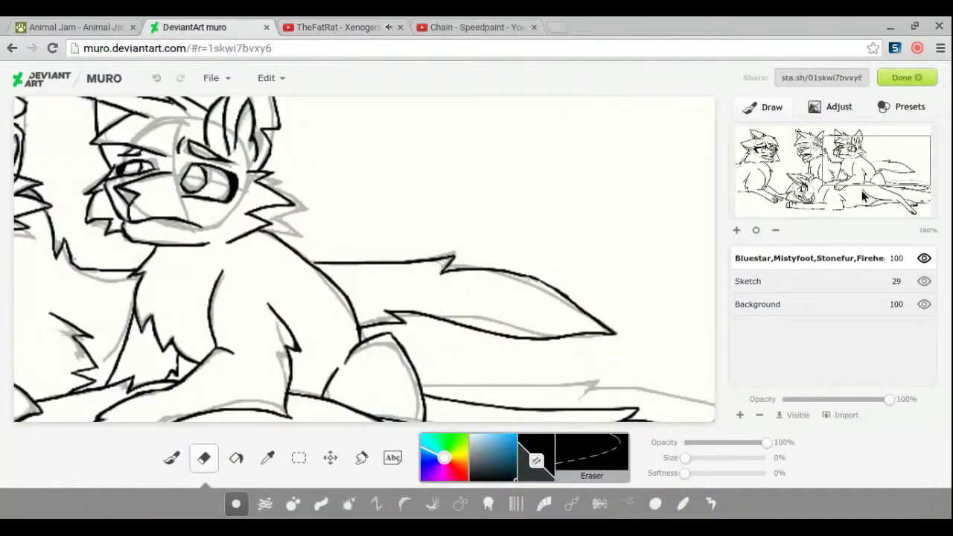
# Step: Lower the Sketch layer's opacity to 1% to check the whole line art, and reselect the line art layer
pyautogui.moveTo(877, 167); pyautogui.dragTo(824, 152)
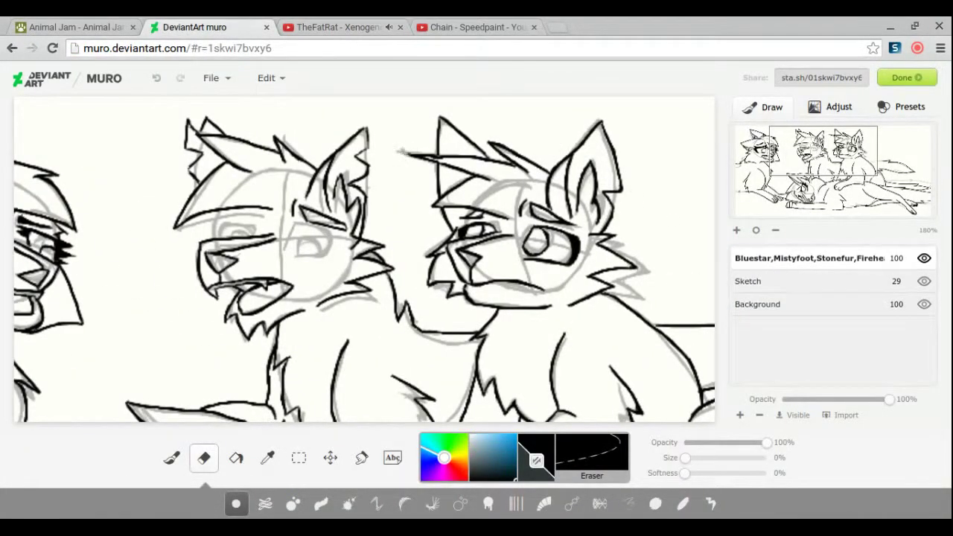
pyautogui.moveTo(804, 135); pyautogui.dragTo(770, 176)
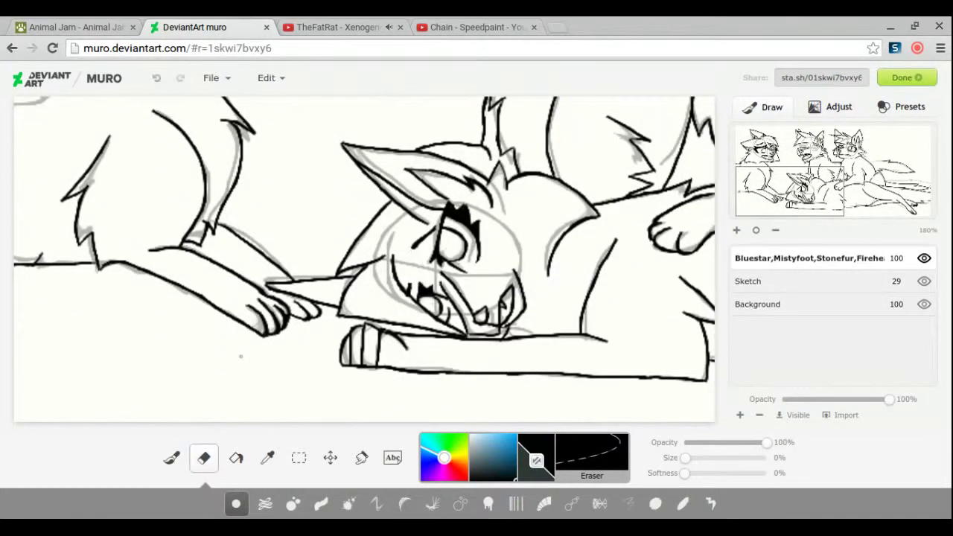
pyautogui.press('b')
pyautogui.click(755, 230)
pyautogui.click(748, 281)
pyautogui.moveTo(804, 396); pyautogui.dragTo(784, 399)
pyautogui.click(804, 257)
# Step: Write "whoops LOL" in the empty area beside the cats with the Basic brush at 7% size, and erase it
pyautogui.moveTo(516, 143)
pyautogui.mouseDown()
pyautogui.moveTo(544, 168)
pyautogui.moveTo(645, 160)
pyautogui.moveTo(698, 179)
pyautogui.mouseUp()
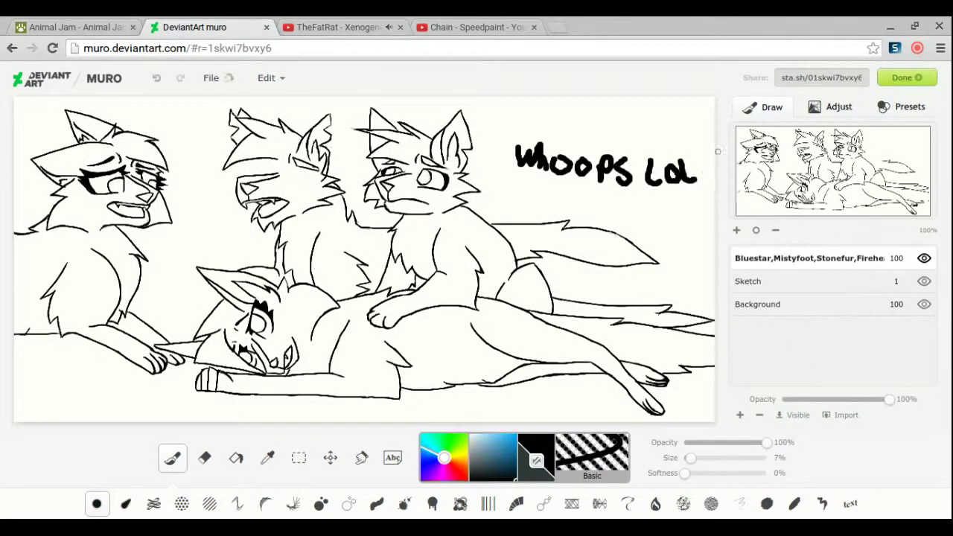
pyautogui.press('e')
pyautogui.moveTo(515, 160); pyautogui.dragTo(692, 179)
pyautogui.press('b')
# Step: Set the Sketch layer's opacity to 38% and return to the line art layer with the Sketch brush
pyautogui.click(819, 281)
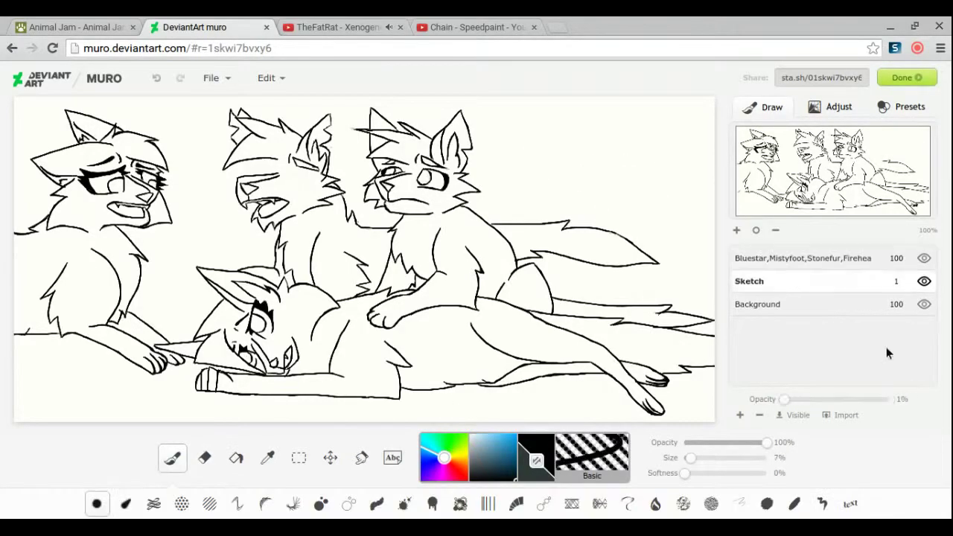
pyautogui.moveTo(784, 399); pyautogui.dragTo(823, 399)
pyautogui.click(803, 258)
pyautogui.click(264, 504)
# Step: Ink the middle cat's near eye with its iris and thickened outer lid, refining it with the Eraser at 4% size
pyautogui.click(736, 230)
pyautogui.moveTo(472, 198); pyautogui.dragTo(524, 195)
pyautogui.moveTo(523, 201); pyautogui.dragTo(512, 234)
pyautogui.moveTo(485, 200)
pyautogui.mouseDown()
pyautogui.moveTo(474, 226)
pyautogui.moveTo(503, 210)
pyautogui.mouseUp()
pyautogui.moveTo(498, 209)
pyautogui.mouseDown()
pyautogui.moveTo(479, 224)
pyautogui.moveTo(510, 235)
pyautogui.mouseUp()
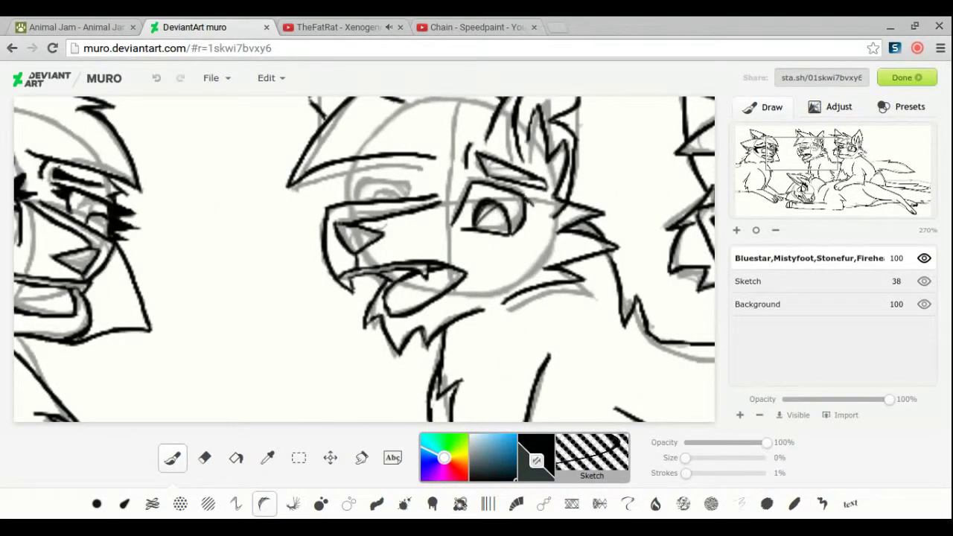
pyautogui.moveTo(537, 205)
pyautogui.mouseDown()
pyautogui.moveTo(513, 237)
pyautogui.moveTo(463, 228)
pyautogui.mouseUp()
pyautogui.press('e')
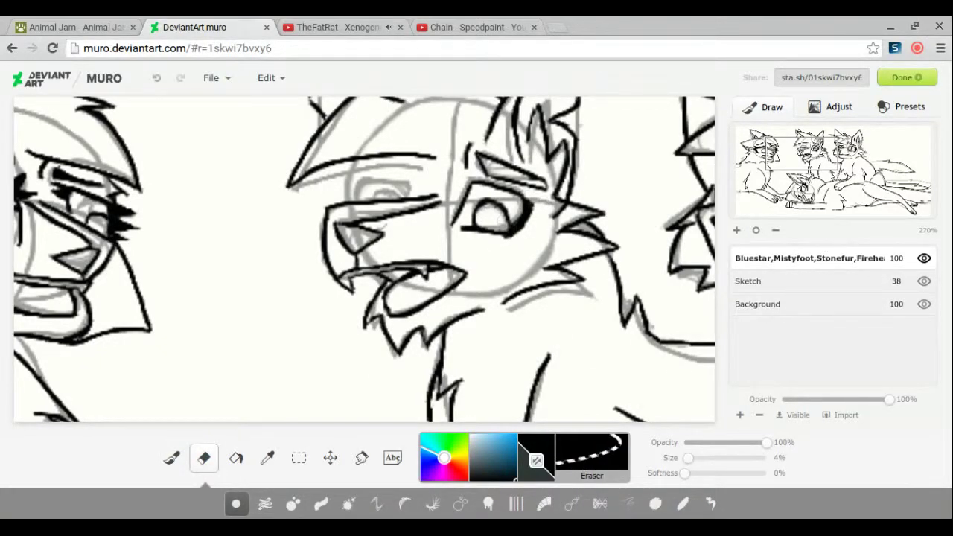
pyautogui.press('b')
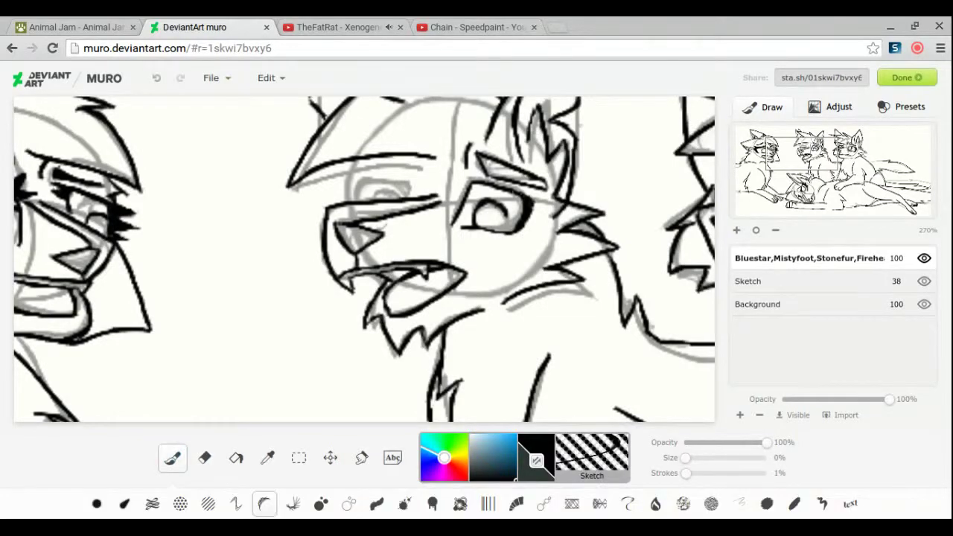
pyautogui.click(206, 457)
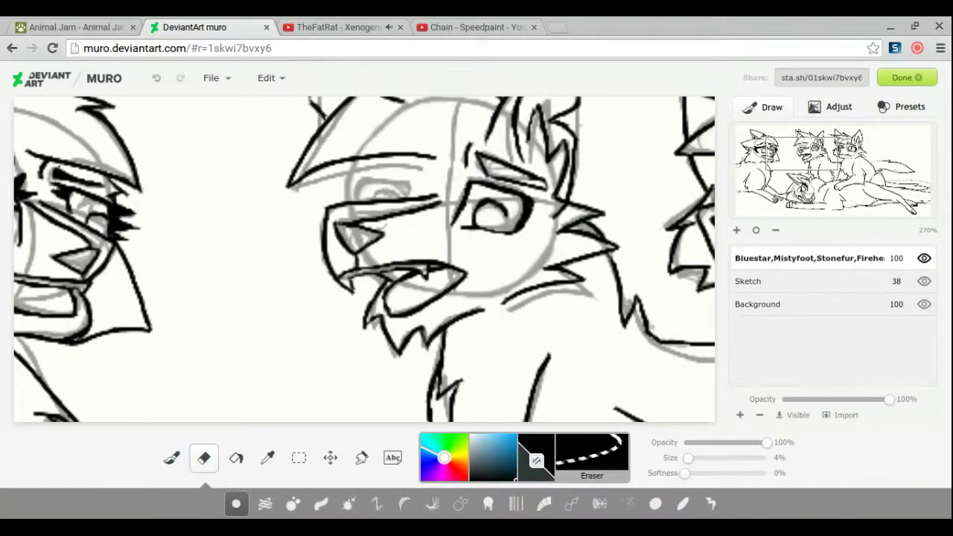
# Step: Ink the middle cat's far eye and the spiky fur on its far cheek with the Sketch brush
pyautogui.press('b')
pyautogui.moveTo(410, 195)
pyautogui.mouseDown()
pyautogui.moveTo(326, 204)
pyautogui.moveTo(405, 187)
pyautogui.mouseUp()
pyautogui.moveTo(361, 164); pyautogui.dragTo(335, 200)
pyautogui.moveTo(774, 171); pyautogui.dragTo(769, 171)
pyautogui.moveTo(369, 216)
pyautogui.mouseDown()
pyautogui.moveTo(344, 270)
pyautogui.moveTo(336, 259)
pyautogui.moveTo(411, 291)
pyautogui.mouseUp()
pyautogui.click(157, 78)
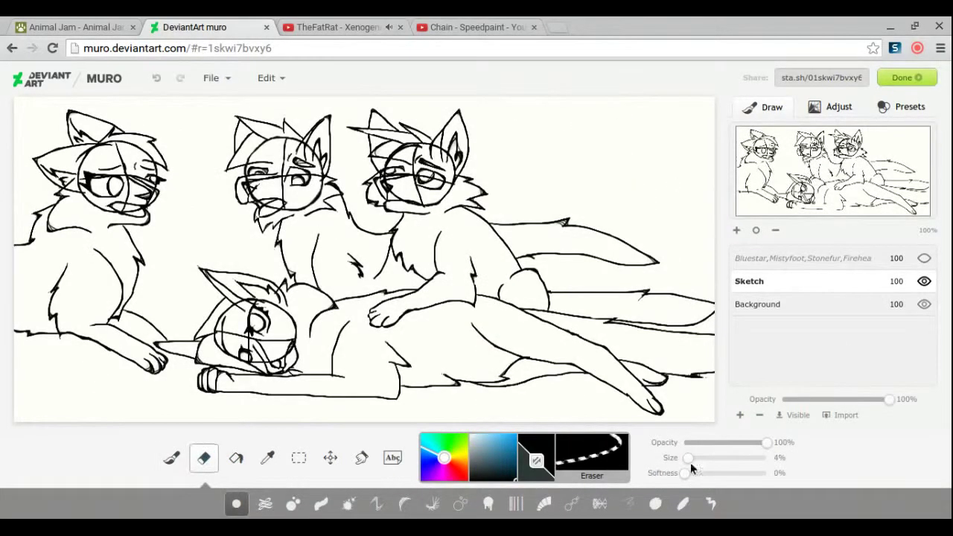
# Step: Erase the rough drawing from the Sketch layer, and show and select the line art layer again
pyautogui.moveTo(670, 387)
pyautogui.mouseDown()
pyautogui.moveTo(504, 134)
pyautogui.moveTo(101, 356)
pyautogui.mouseUp()
pyautogui.click(923, 258)
pyautogui.click(804, 257)
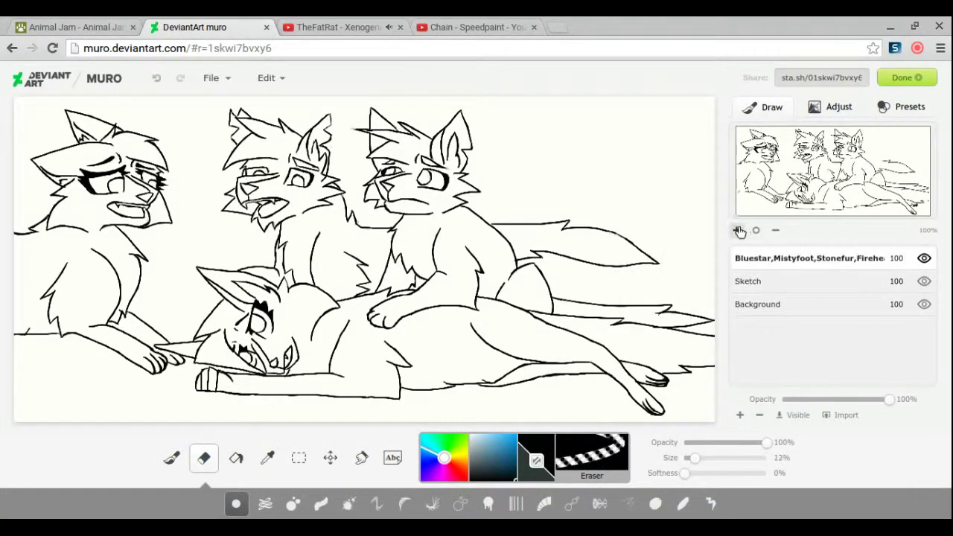
# Step: Touch up the line work on the right cat's near eye using the Eraser at 2% size
pyautogui.click(736, 230)
pyautogui.click(798, 146)
pyautogui.moveTo(799, 146); pyautogui.dragTo(825, 147)
pyautogui.moveTo(693, 458); pyautogui.dragTo(687, 458)
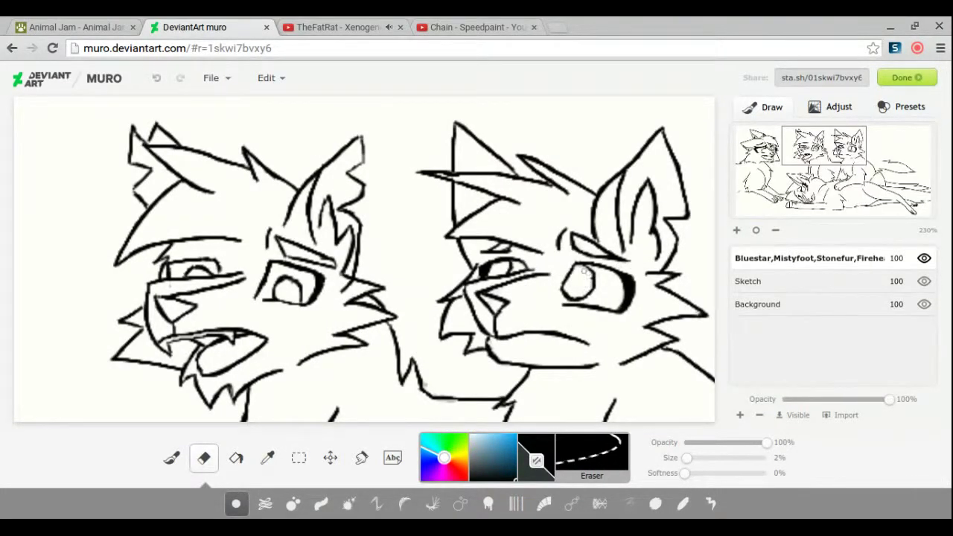
pyautogui.click(195, 457)
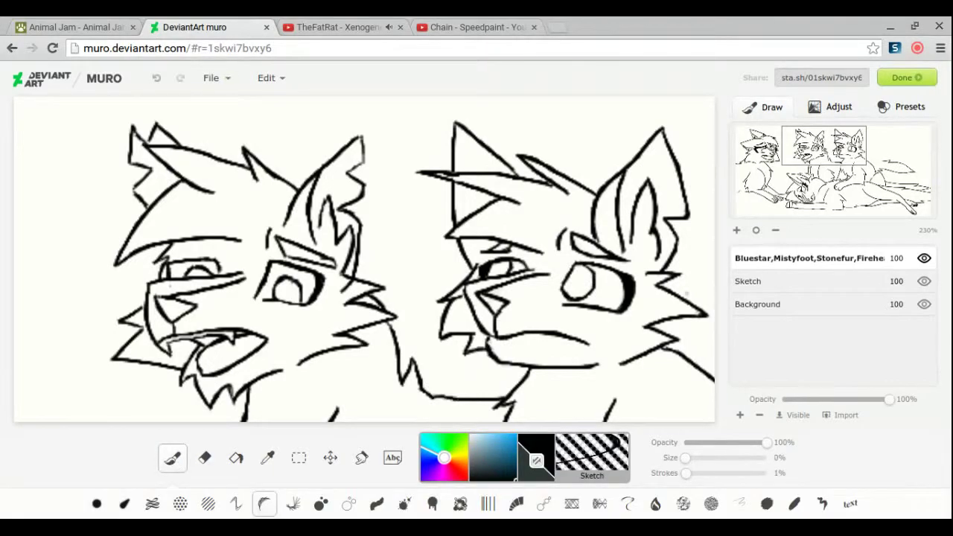
# Step: Touch up the lines on the left cat's head and ears with the Sketch brush and the Eraser
pyautogui.moveTo(840, 139); pyautogui.dragTo(758, 143)
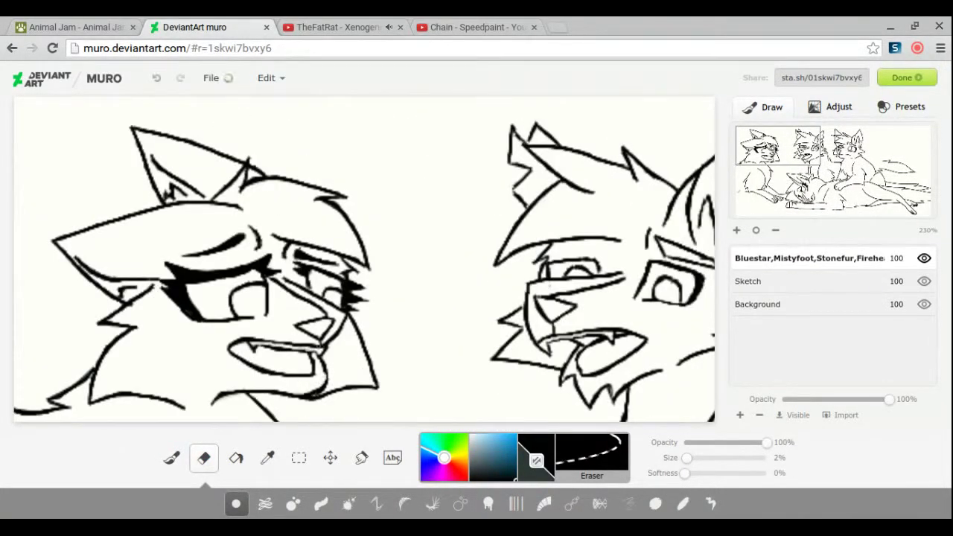
pyautogui.press('b')
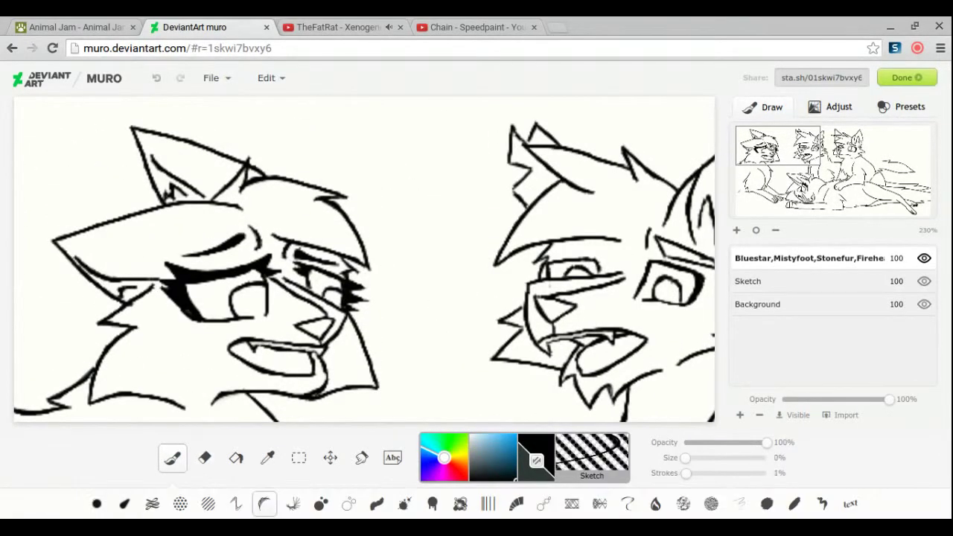
pyautogui.click(201, 459)
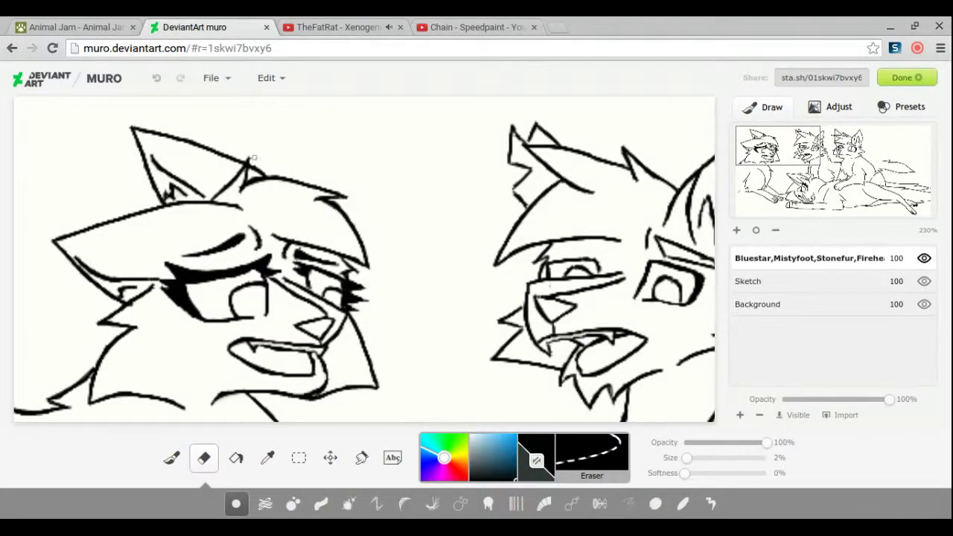
# Step: Clean up the lines around the right cat's mouth and body with a smaller Eraser and the Sketch brush
pyautogui.moveTo(800, 219); pyautogui.dragTo(844, 165)
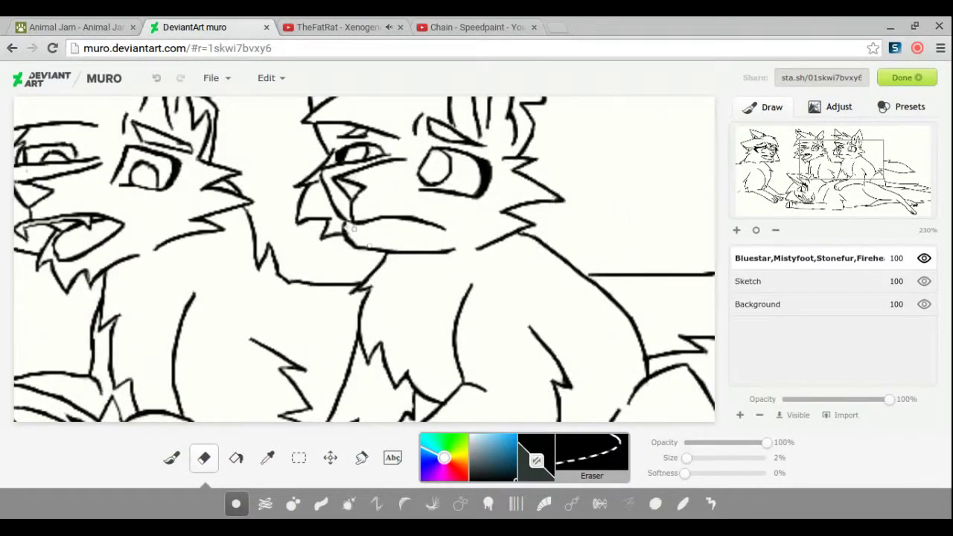
pyautogui.moveTo(687, 458); pyautogui.dragTo(684, 458)
pyautogui.press('b')
pyautogui.moveTo(811, 197)
pyautogui.mouseDown()
pyautogui.moveTo(797, 204)
pyautogui.moveTo(910, 202)
pyautogui.mouseUp()
pyautogui.click(755, 230)
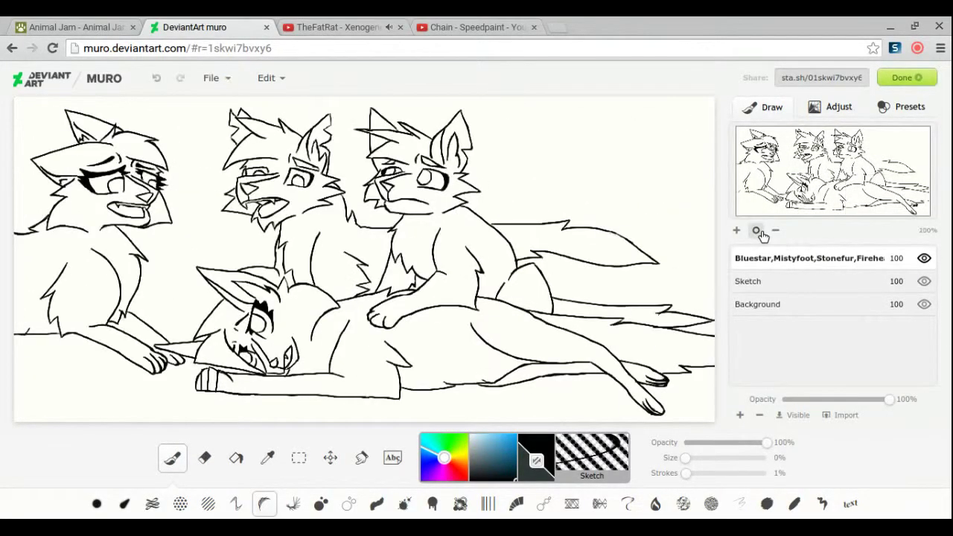
# Step: Flood Fill the right cat's body, head, tail, far ear and far cheek with bright orange
pyautogui.click(469, 454)
pyautogui.click(510, 434)
pyautogui.press('f')
pyautogui.click(461, 245)
pyautogui.click(395, 275)
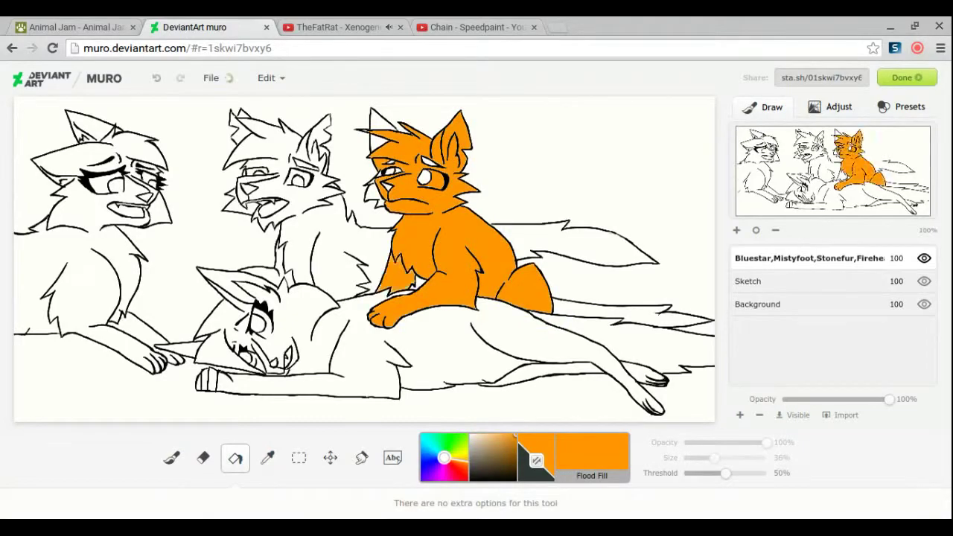
pyautogui.click(633, 317)
pyautogui.click(381, 119)
pyautogui.click(378, 143)
pyautogui.click(373, 195)
# Step: Fill the orange cat's eyebrows with a dark orange-brown
pyautogui.click(737, 230)
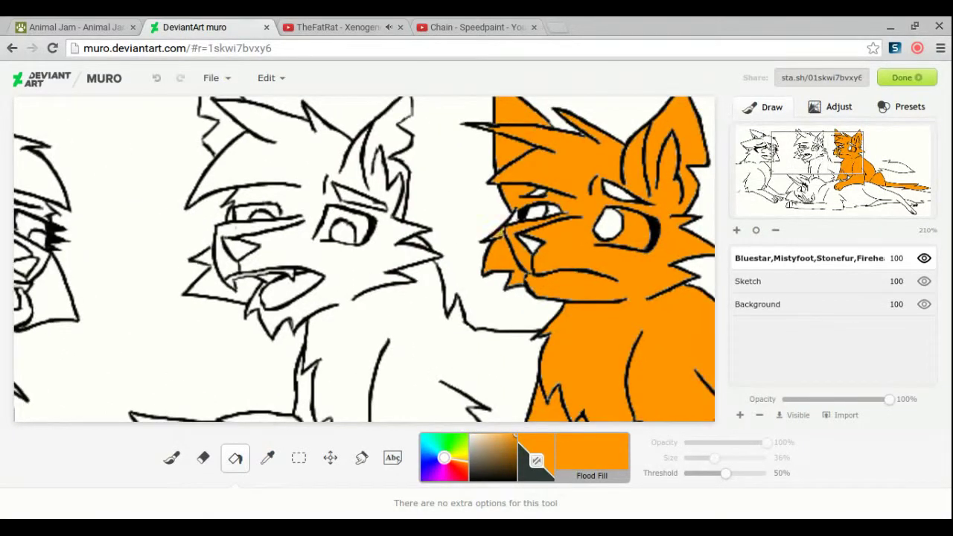
pyautogui.click(519, 444)
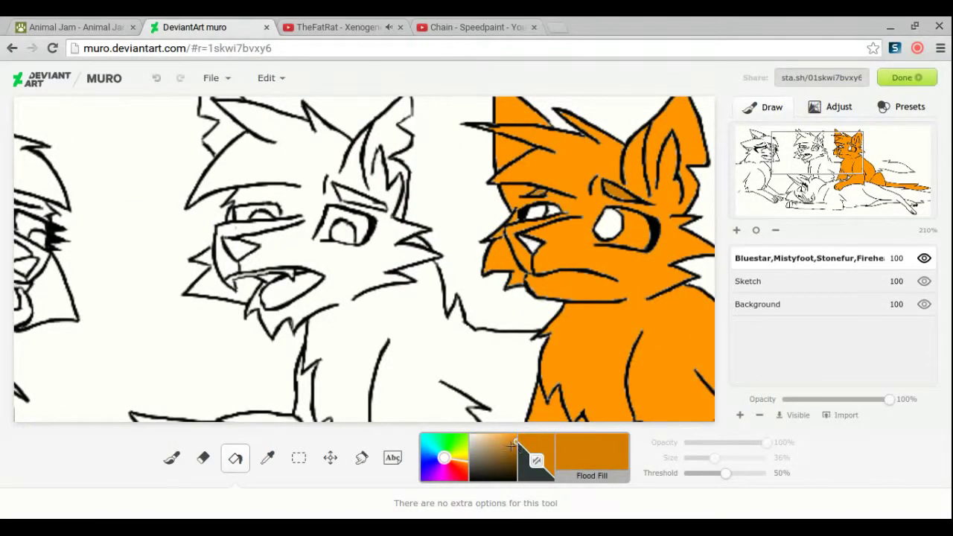
pyautogui.click(518, 446)
# Step: Select the orange fur area by colour and paint the white of the near eye with the Basic brush at 10% size
pyautogui.press('i')
pyautogui.press('m')
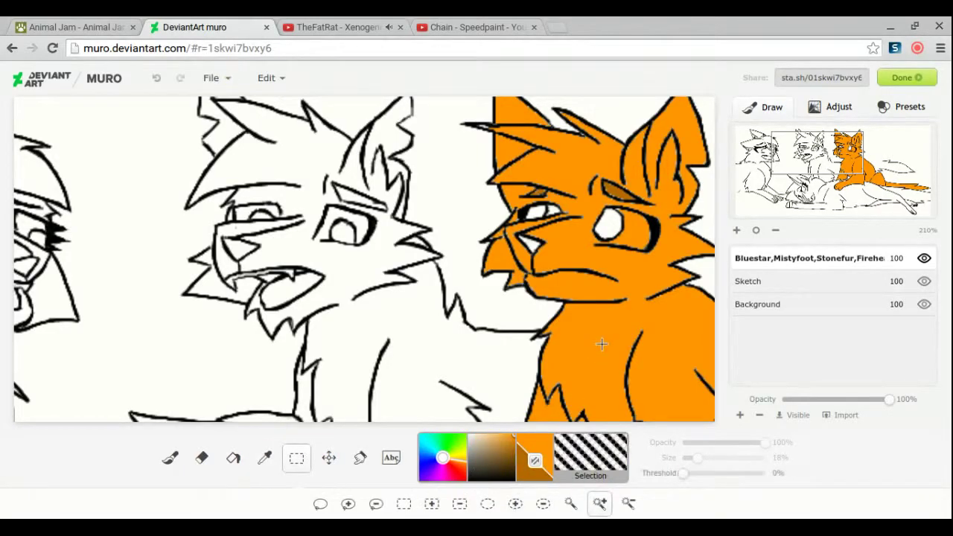
pyautogui.click(601, 350)
pyautogui.press('b')
pyautogui.click(94, 504)
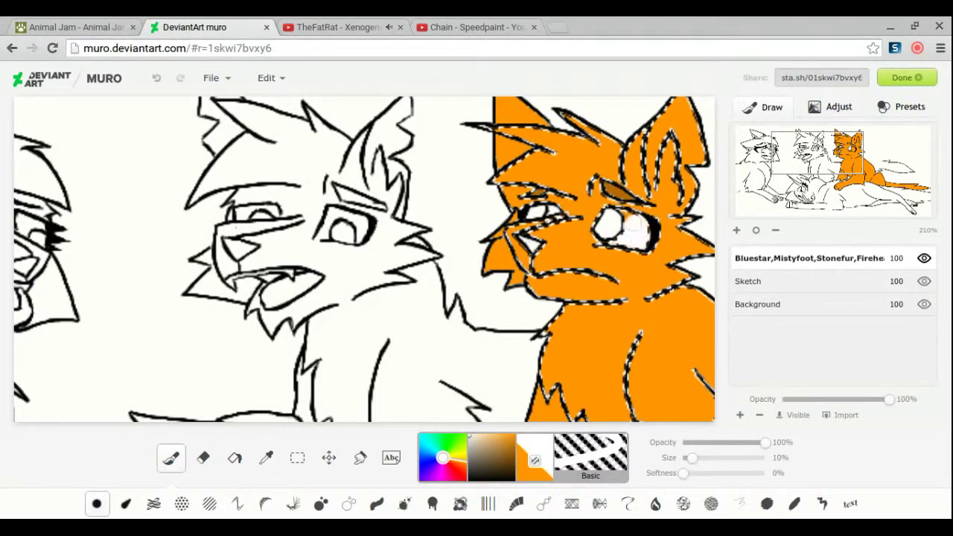
# Step: Hide the Background layer and paint the inside of the orange cat's near ear light orange
pyautogui.click(923, 304)
pyautogui.moveTo(818, 152)
pyautogui.mouseDown()
pyautogui.moveTo(886, 184)
pyautogui.moveTo(825, 154)
pyautogui.moveTo(831, 147)
pyautogui.mouseUp()
pyautogui.press('i')
pyautogui.press('b')
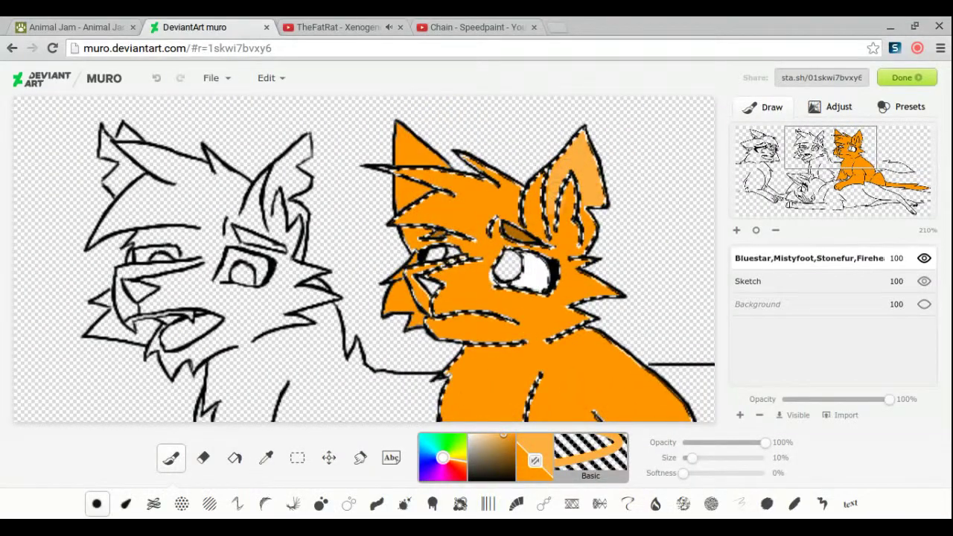
# Step: Paint dark brown markings on the orange cat's forehead tufts with the Basic brush at 2% size
pyautogui.press('[')
pyautogui.press('[')
pyautogui.press('[')
pyautogui.press('[')
pyautogui.click(514, 454)
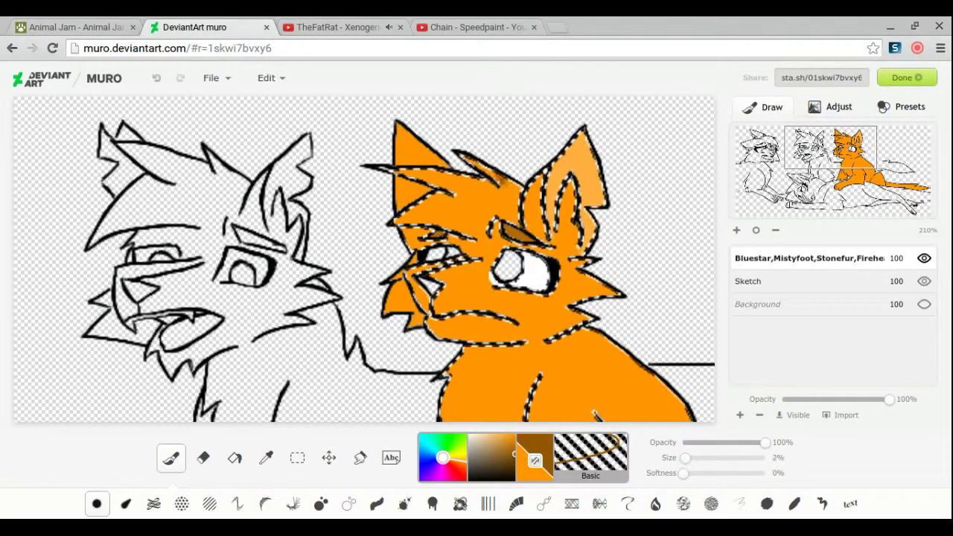
pyautogui.moveTo(476, 190)
pyautogui.mouseDown()
pyautogui.moveTo(431, 170)
pyautogui.moveTo(408, 173)
pyautogui.mouseUp()
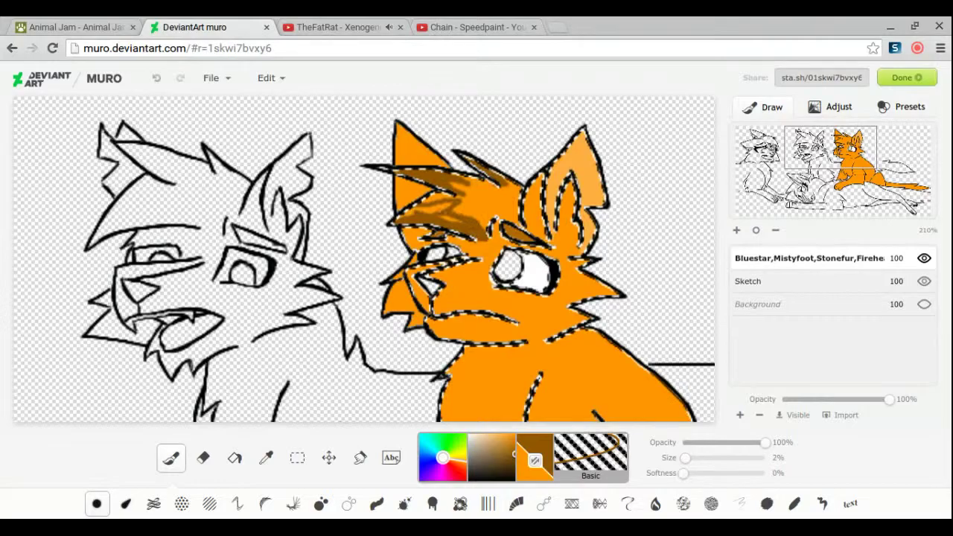
pyautogui.press('x')
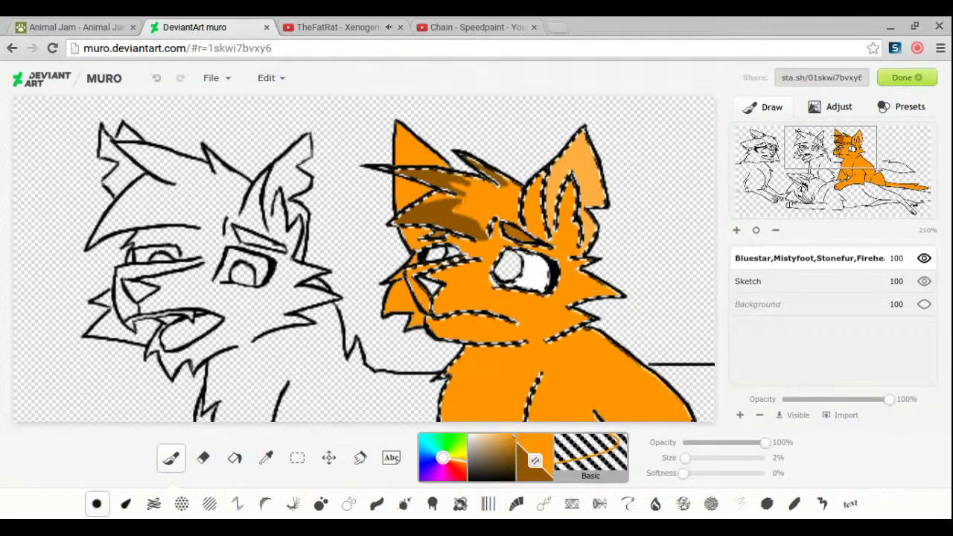
# Step: Sample the dark brown and paint two pointed stripes beneath the orange cat's near eye
pyautogui.click(266, 457)
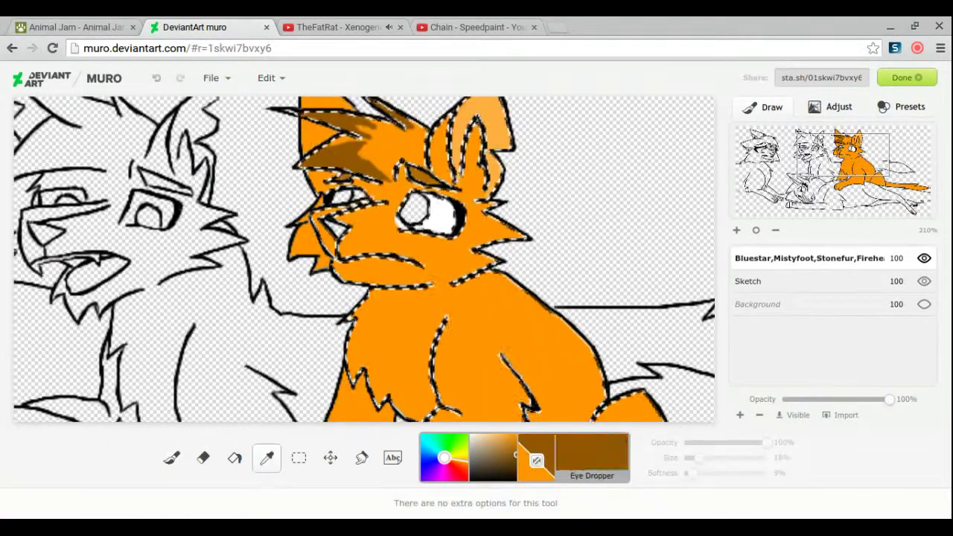
pyautogui.moveTo(409, 232); pyautogui.dragTo(421, 264)
pyautogui.moveTo(449, 239); pyautogui.dragTo(451, 264)
# Step: Paint the toes of the orange cat's front paw light orange with the Basic brush at 9% size
pyautogui.press(']')
pyautogui.moveTo(842, 157); pyautogui.dragTo(835, 178)
pyautogui.press('alt')
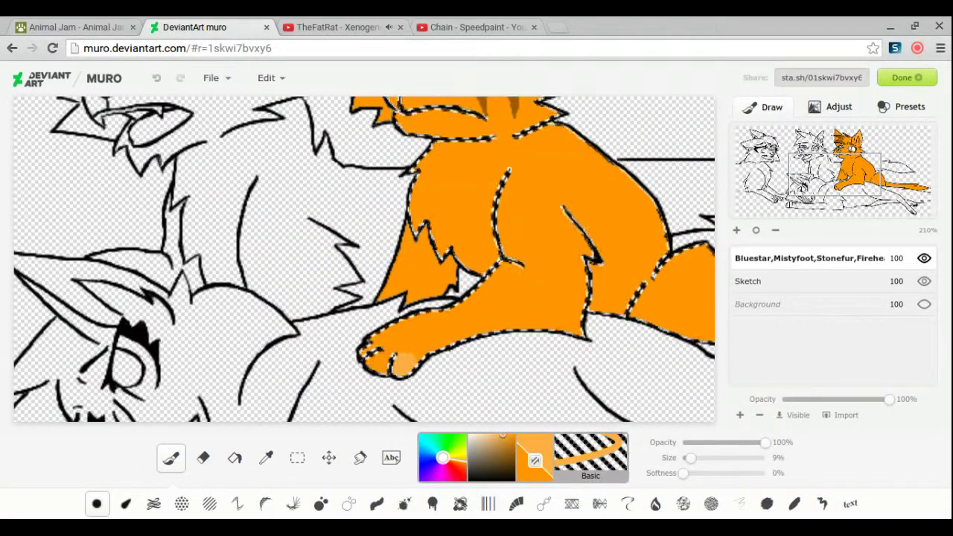
# Step: Paint the orange cat's chest fur light orange, using a 1% brush for edges and 17% for the interior
pyautogui.press('[')
pyautogui.press('[')
pyautogui.press('[')
pyautogui.press('[')
pyautogui.press('[')
pyautogui.press('[')
pyautogui.press('[')
pyautogui.press('[')
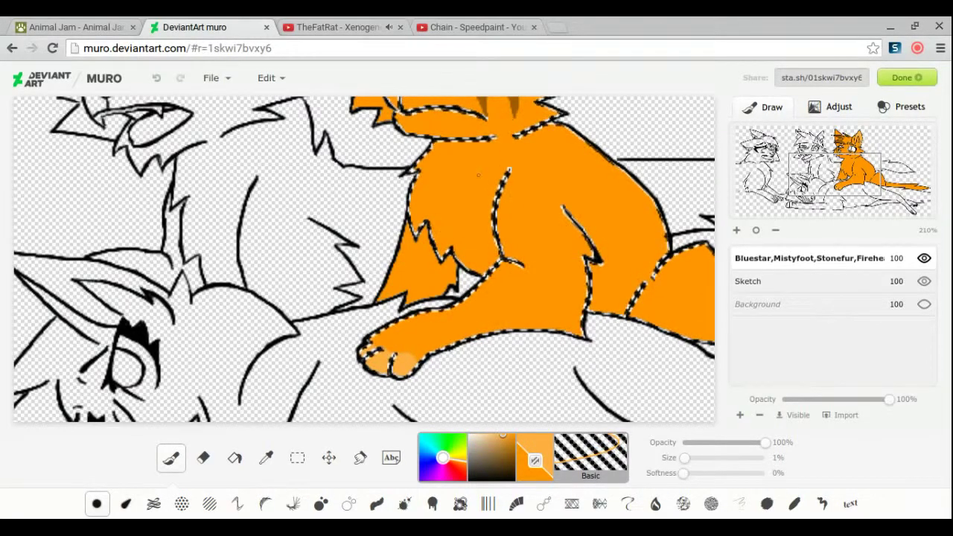
pyautogui.press(']')
pyautogui.press(']')
pyautogui.press(']')
pyautogui.press(']')
pyautogui.press(']')
pyautogui.press(']')
pyautogui.press(']')
pyautogui.press(']')
pyautogui.press(']')
pyautogui.press(']')
pyautogui.press(']')
pyautogui.press(']')
pyautogui.press(']')
pyautogui.press(']')
pyautogui.press(']')
pyautogui.press(']')
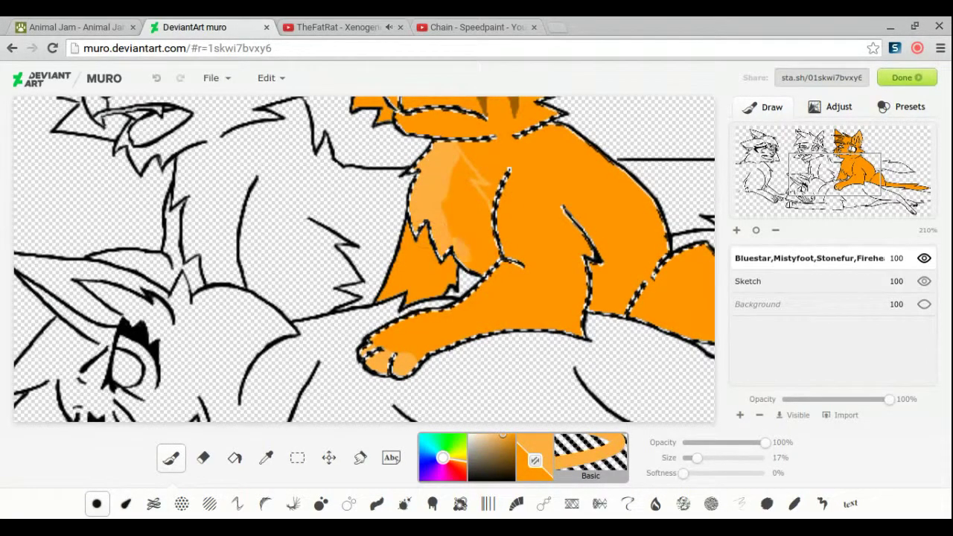
pyautogui.moveTo(697, 457); pyautogui.dragTo(685, 457)
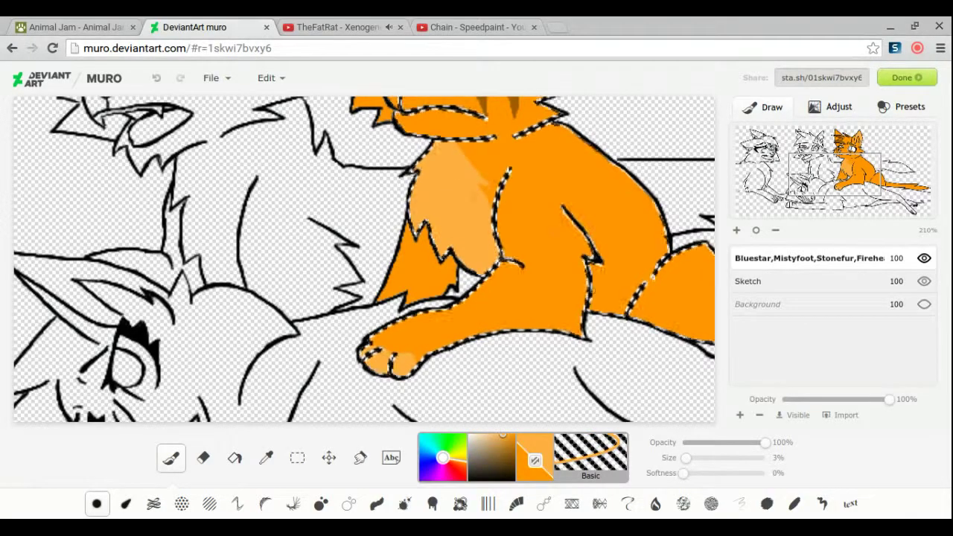
# Step: Add light orange fur to the orange cat's belly and tail tip, using a 3% brush on the tail
pyautogui.click(234, 457)
pyautogui.click(604, 298)
pyautogui.press('b')
pyautogui.moveTo(446, 260); pyautogui.dragTo(97, 238)
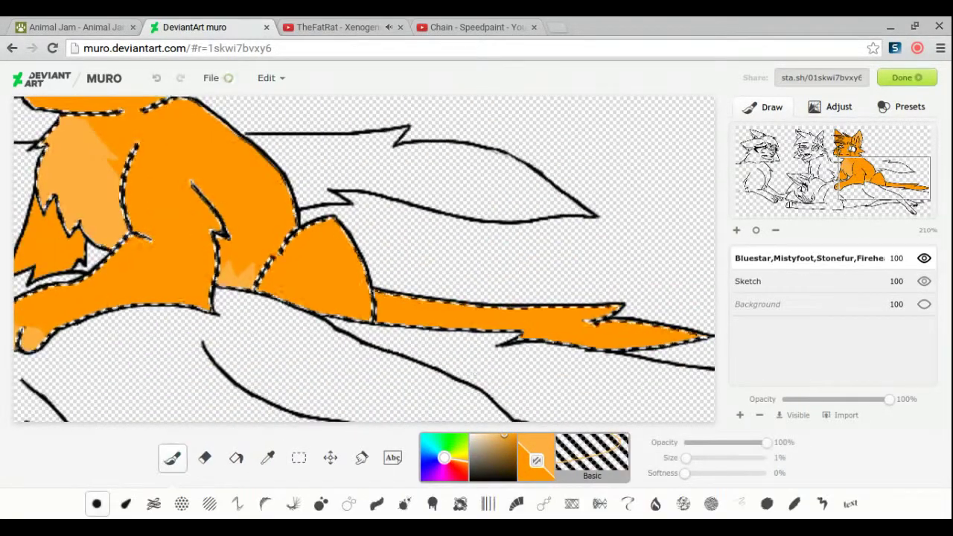
pyautogui.moveTo(686, 457); pyautogui.dragTo(686, 457)
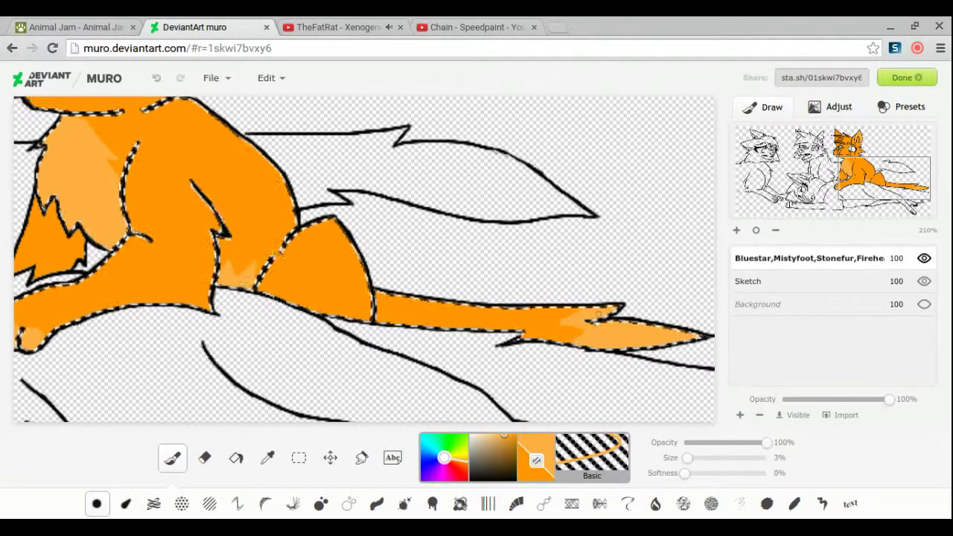
# Step: Paint the orange cat's muzzle light orange with the Basic brush up to 13% size, and paste onto a new layer
pyautogui.moveTo(884, 178); pyautogui.dragTo(837, 148)
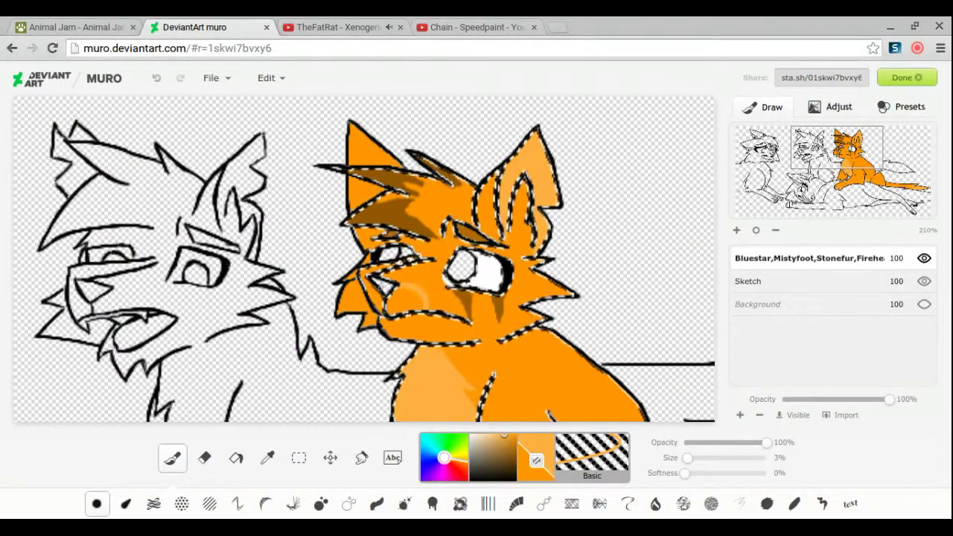
pyautogui.moveTo(426, 286); pyautogui.dragTo(408, 313)
pyautogui.press(']')
pyautogui.press(']')
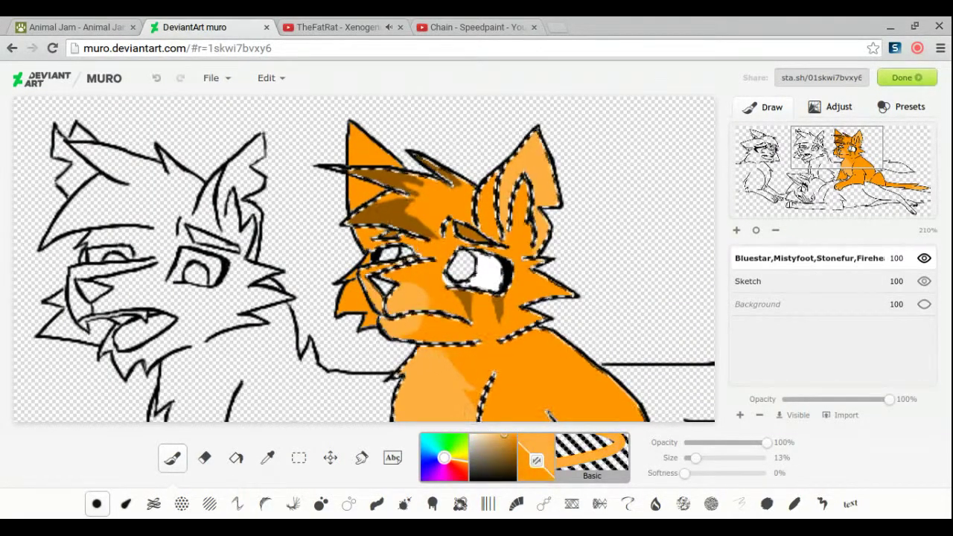
pyautogui.click(860, 179)
pyautogui.hotkey('ctrl', 'v')
pyautogui.click(756, 230)
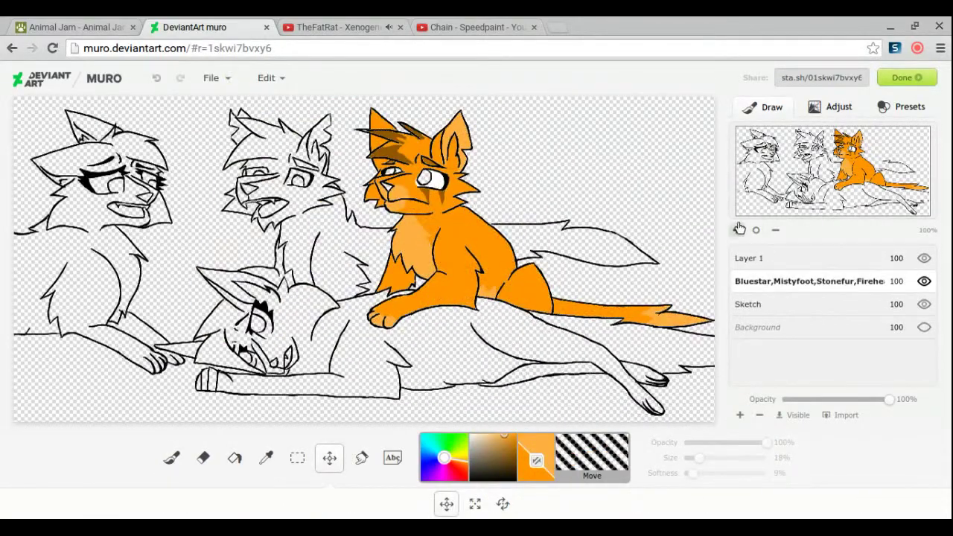
# Step: Flood Fill the orange cat's irises green and its nose dark purple on the line art layer
pyautogui.click(808, 156)
pyautogui.press('f')
pyautogui.click(454, 440)
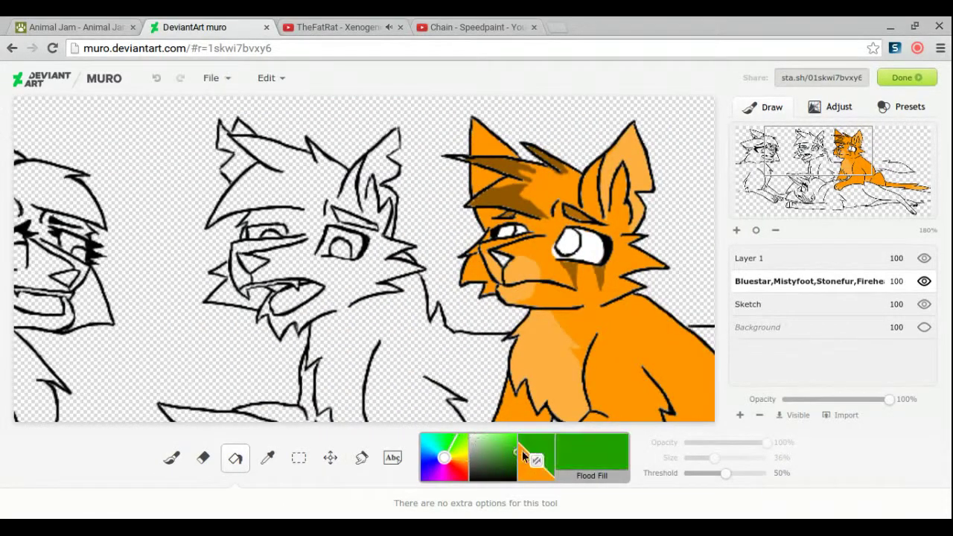
pyautogui.click(567, 242)
pyautogui.click(506, 231)
pyautogui.click(443, 477)
pyautogui.moveTo(495, 450); pyautogui.dragTo(493, 474)
pyautogui.click(175, 458)
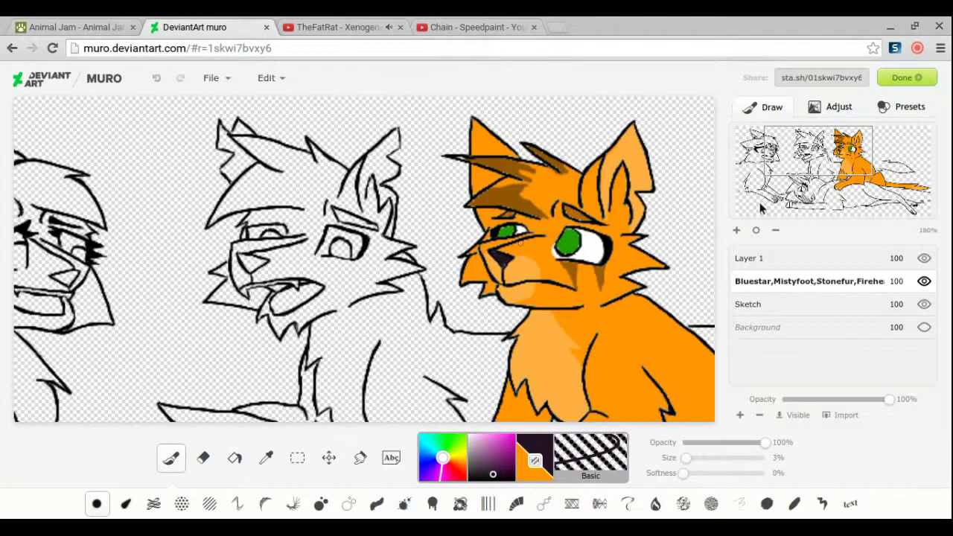
# Step: Sample the dark brown and lasso-select jagged stripe shapes across the orange cat's back, legs and tail
pyautogui.moveTo(817, 153); pyautogui.dragTo(877, 162)
pyautogui.click(266, 457)
pyautogui.click(296, 457)
pyautogui.moveTo(278, 223)
pyautogui.mouseDown()
pyautogui.moveTo(339, 306)
pyautogui.moveTo(327, 290)
pyautogui.moveTo(320, 315)
pyautogui.moveTo(416, 372)
pyautogui.moveTo(372, 391)
pyautogui.moveTo(360, 349)
pyautogui.mouseUp()
pyautogui.scroll(-2, 402, 320)
pyautogui.moveTo(446, 301); pyautogui.dragTo(588, 316)
pyautogui.moveTo(246, 250)
pyautogui.mouseDown()
pyautogui.moveTo(201, 290)
pyautogui.moveTo(149, 316)
pyautogui.moveTo(216, 313)
pyautogui.moveTo(264, 257)
pyautogui.mouseUp()
pyautogui.scroll(1, 590, 248)
pyautogui.hscroll(-8, 590, 248)
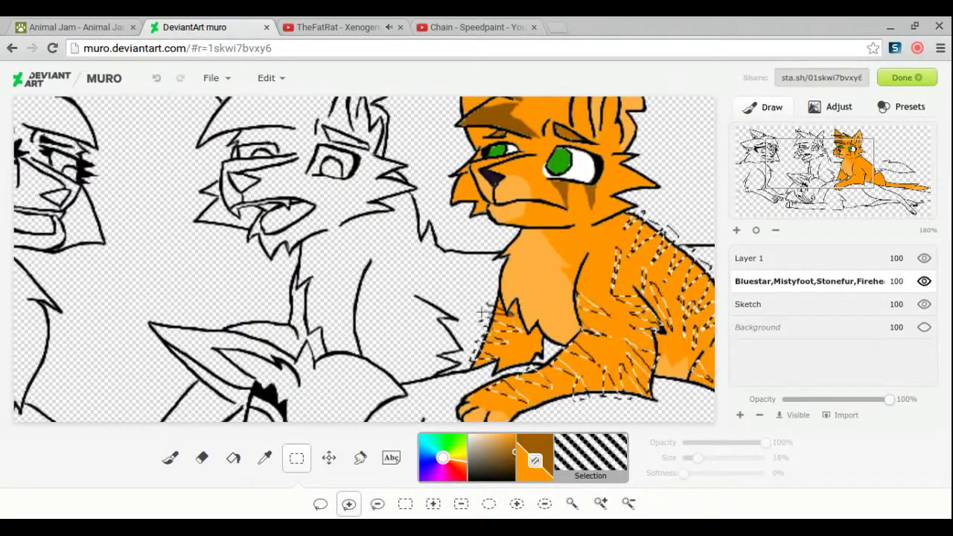
# Step: Add stripe shapes on the orange cat's cheeks to the selection and fill the selected stripes with dark brown
pyautogui.moveTo(590, 248)
pyautogui.mouseDown()
pyautogui.moveTo(659, 192)
pyautogui.moveTo(482, 163)
pyautogui.mouseUp()
pyautogui.click(849, 159)
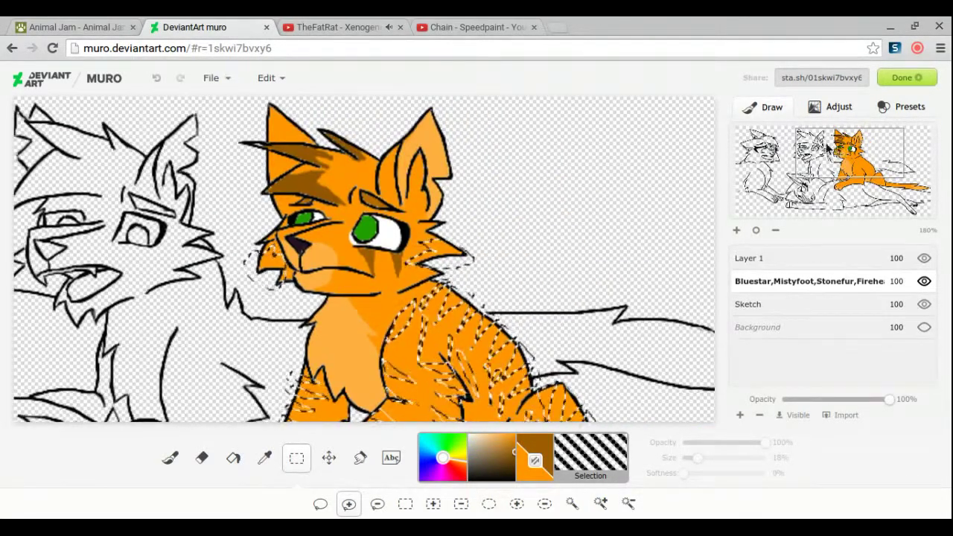
pyautogui.click(235, 457)
pyautogui.click(843, 192)
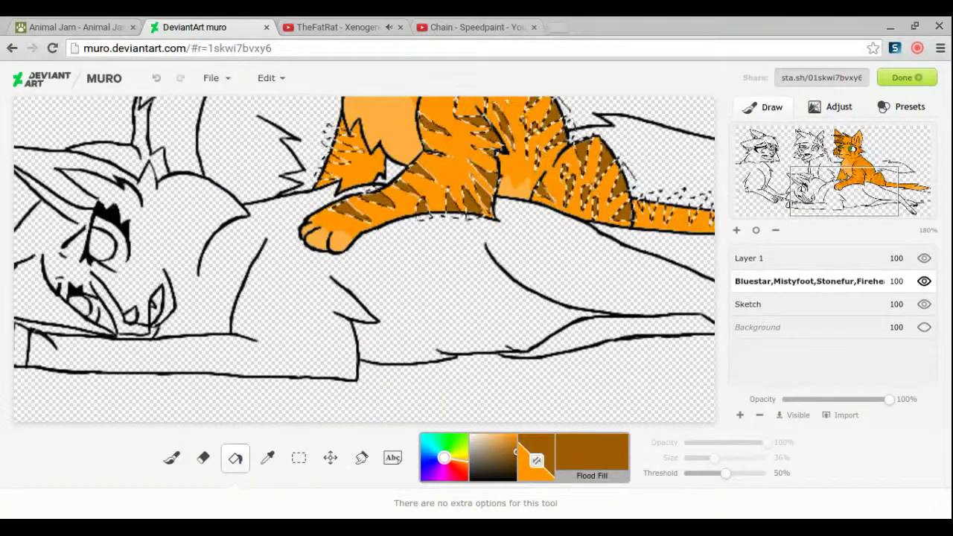
pyautogui.press('m')
# Step: Mix a light greyish purple and Flood Fill the lying cat's fur with it
pyautogui.moveTo(843, 191)
pyautogui.mouseDown()
pyautogui.moveTo(871, 190)
pyautogui.moveTo(863, 205)
pyautogui.moveTo(824, 151)
pyautogui.moveTo(842, 172)
pyautogui.moveTo(823, 180)
pyautogui.mouseUp()
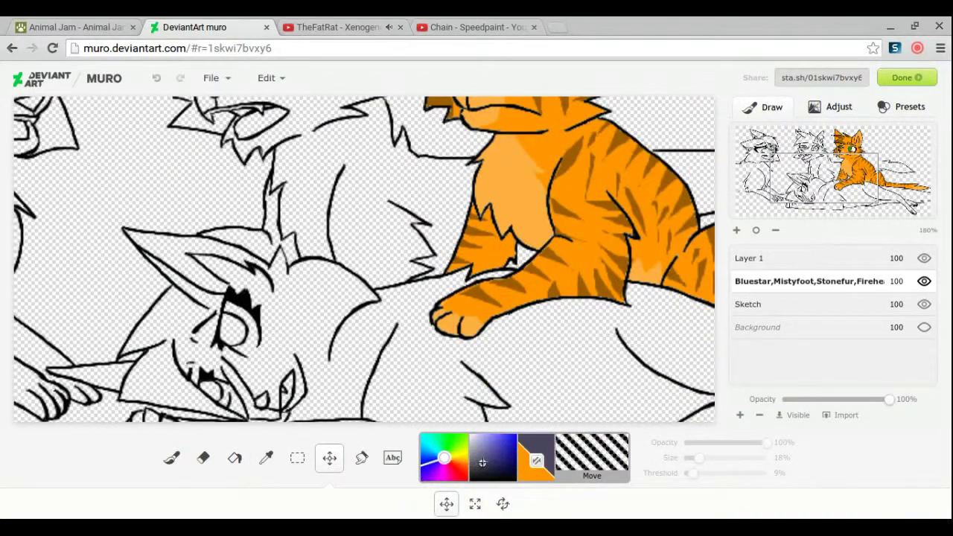
pyautogui.moveTo(484, 462); pyautogui.dragTo(478, 447)
pyautogui.click(235, 457)
pyautogui.click(417, 365)
pyautogui.click(826, 179)
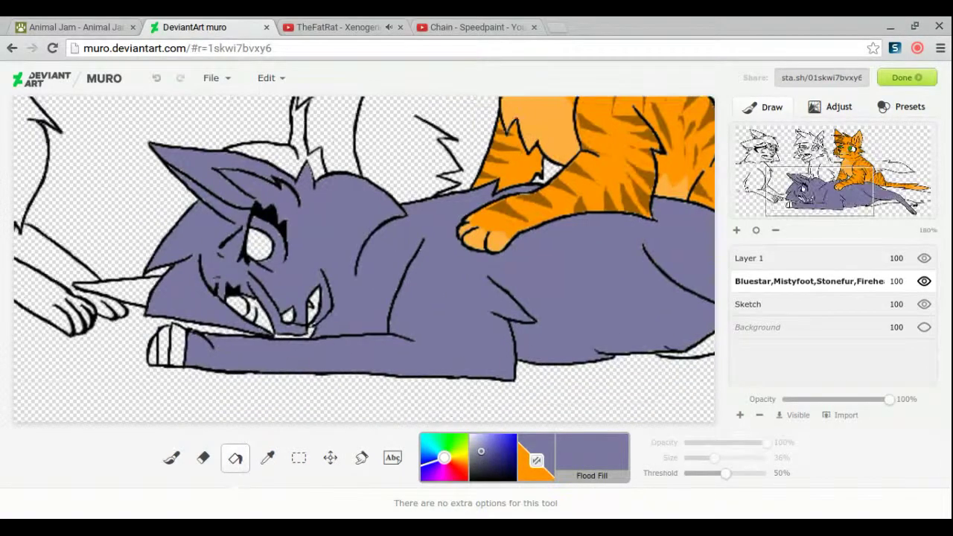
pyautogui.moveTo(827, 180); pyautogui.dragTo(923, 171)
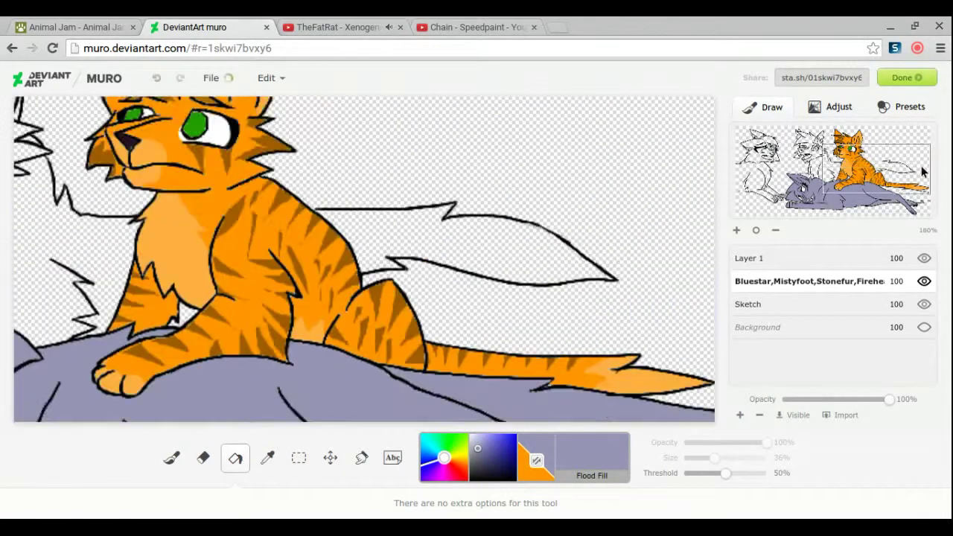
# Step: Select the lying cat's fur by colour and paint the white of its near eye with the Basic brush
pyautogui.click(298, 457)
pyautogui.click(600, 501)
pyautogui.click(172, 457)
pyautogui.click(297, 457)
pyautogui.click(171, 457)
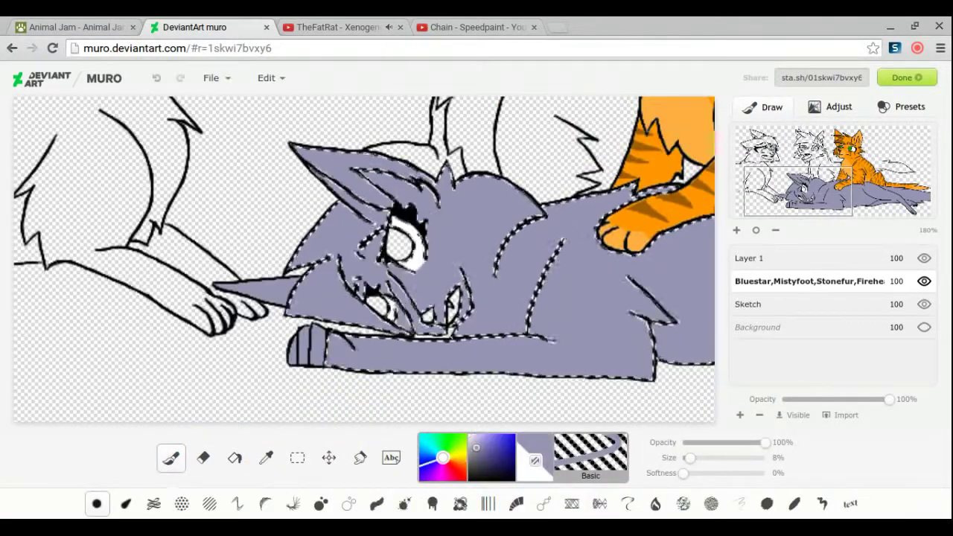
# Step: Paint the lying cat's muzzle light grey and outline a light grey patch along its belly with the Basic brush
pyautogui.click(457, 442)
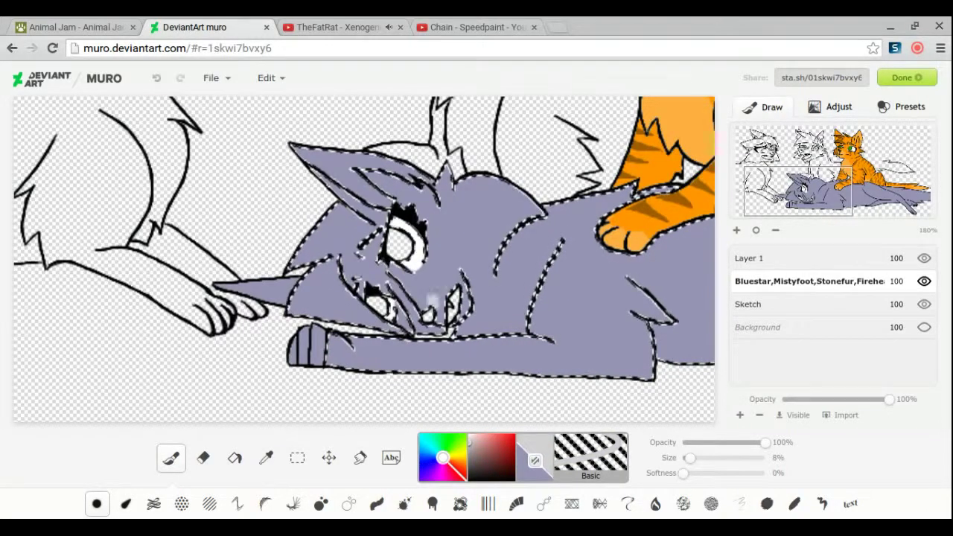
pyautogui.keyDown('alt'); pyautogui.click(446, 293); pyautogui.keyUp('alt')
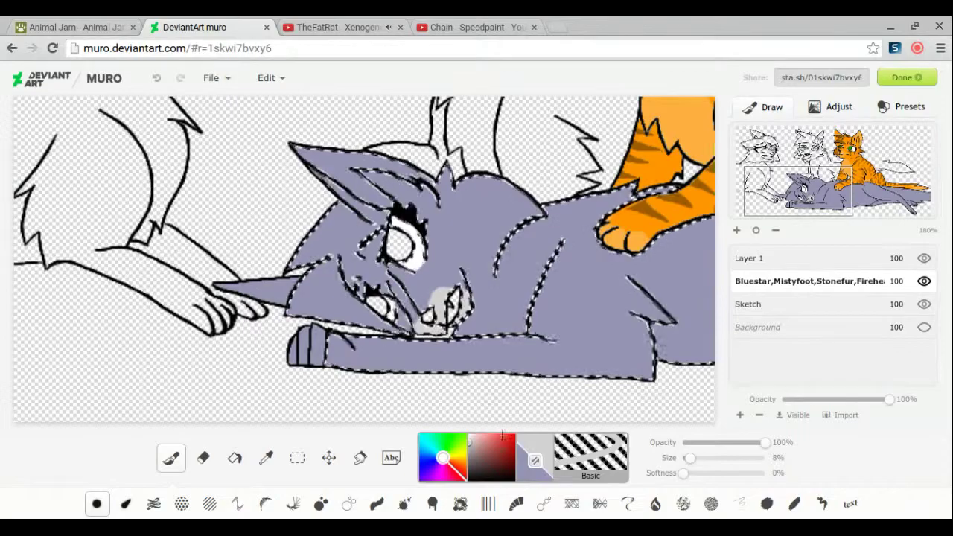
pyautogui.moveTo(798, 191); pyautogui.dragTo(867, 191)
pyautogui.moveTo(212, 343); pyautogui.dragTo(395, 304)
pyautogui.press(']')
pyautogui.press(']')
pyautogui.moveTo(212, 344); pyautogui.dragTo(285, 361)
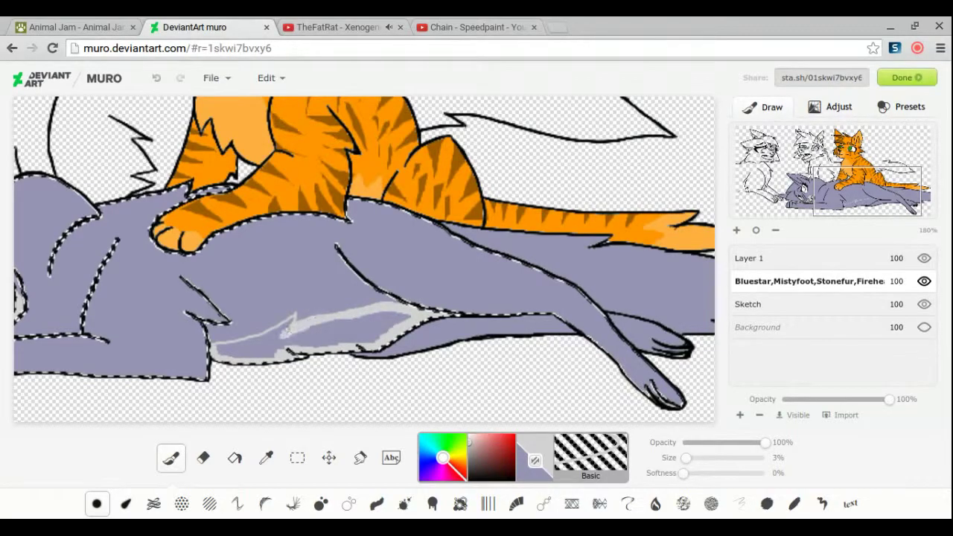
# Step: Enlarge the brush to 13% and fill in the lying cat's outlined belly patch with light grey
pyautogui.press(']')
pyautogui.press(']')
pyautogui.press(']')
pyautogui.press(']')
pyautogui.press(']')
pyautogui.press(']')
pyautogui.press(']')
pyautogui.press(']')
pyautogui.press(']')
pyautogui.press(']')
pyautogui.moveTo(286, 339); pyautogui.dragTo(237, 346)
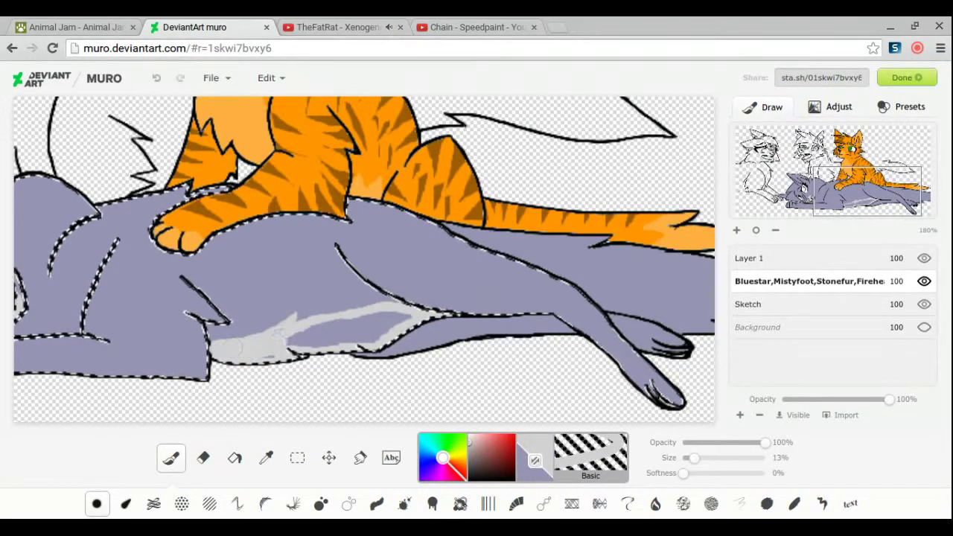
# Step: Add the lying cat's unselected leg and paw areas to the selection and paint its paws light grey
pyautogui.press('m')
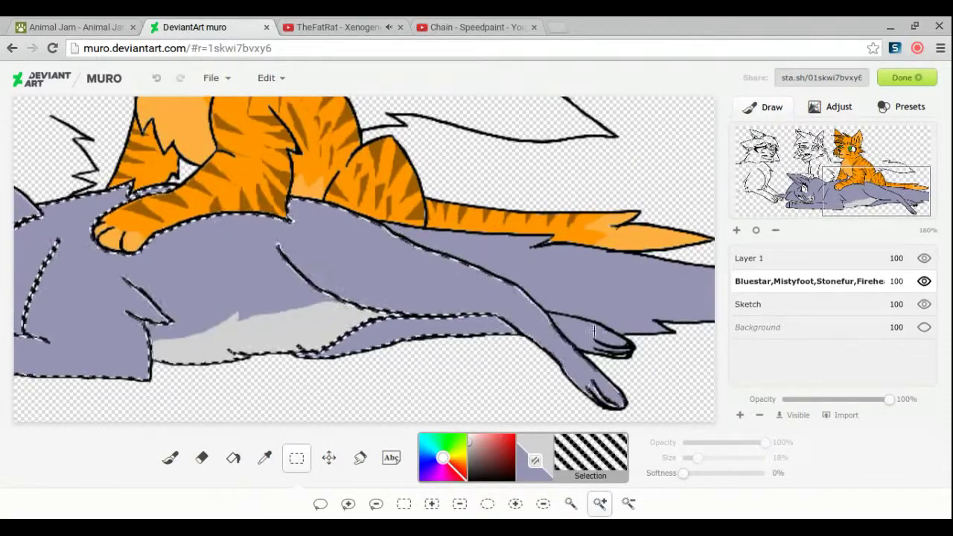
pyautogui.press('b')
pyautogui.moveTo(595, 338); pyautogui.dragTo(615, 344)
pyautogui.moveTo(592, 385); pyautogui.dragTo(620, 403)
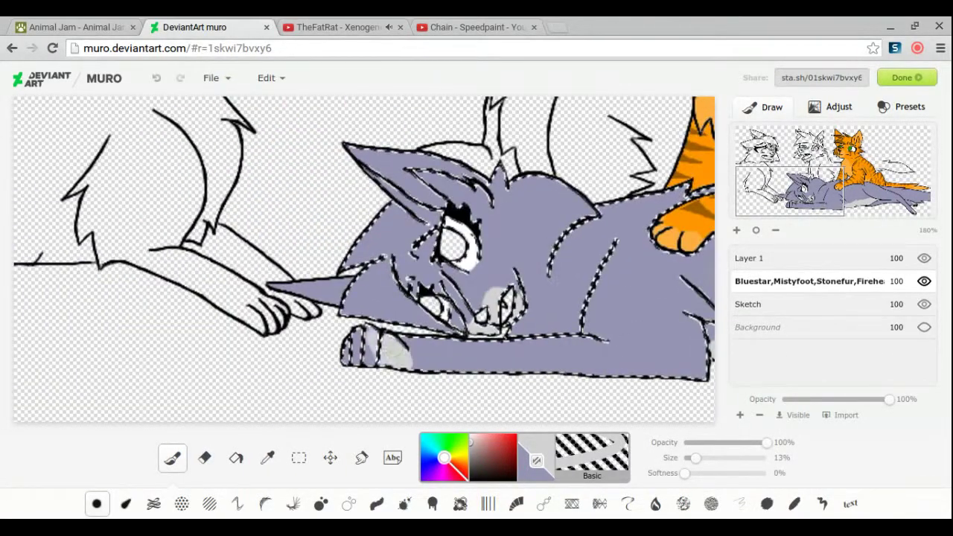
# Step: Outline a jagged light grey chest patch below the lying cat's muzzle at 1% brush size and fill it in at 8%
pyautogui.moveTo(695, 458); pyautogui.dragTo(691, 458)
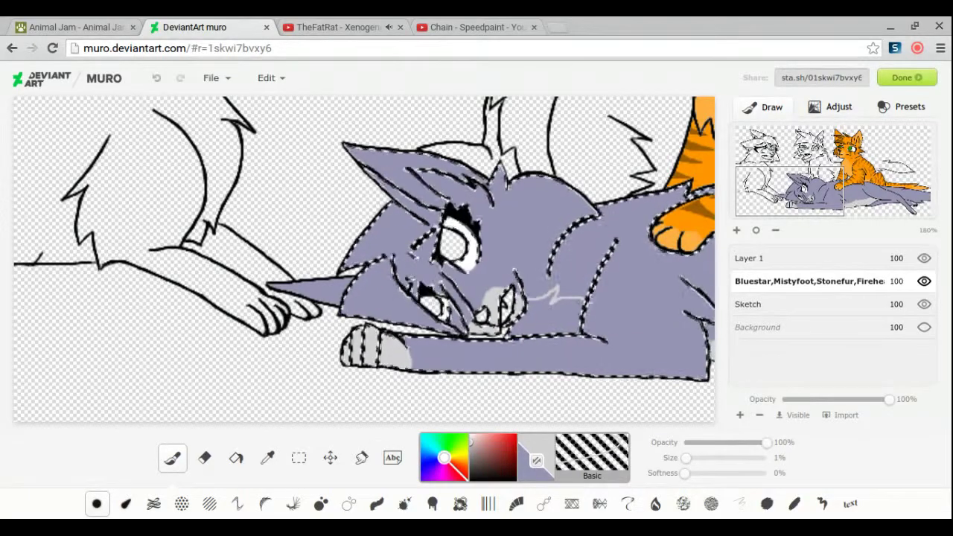
pyautogui.moveTo(525, 304); pyautogui.dragTo(584, 297)
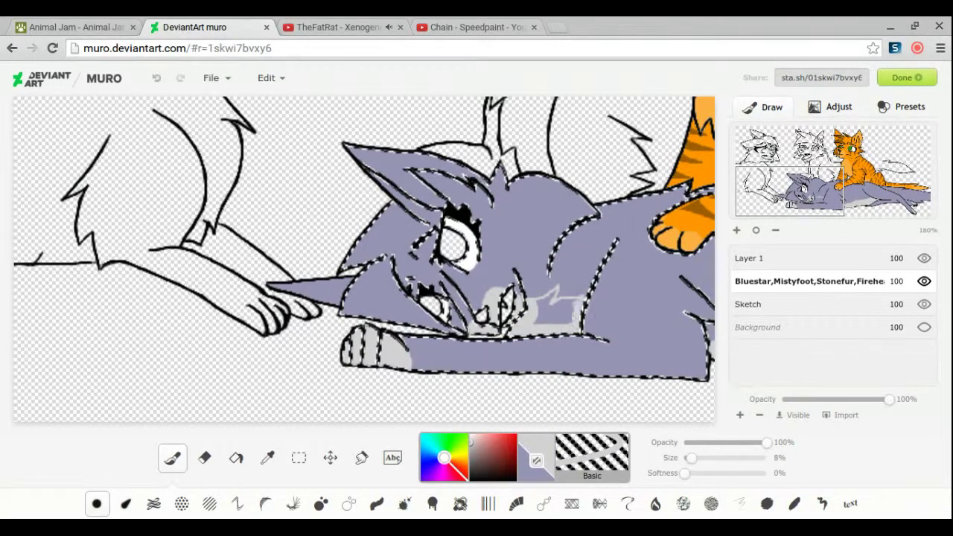
pyautogui.moveTo(534, 317); pyautogui.dragTo(572, 319)
# Step: Outline the inside of the lying cat's upper ear in light grey at 1% brush size and fill it in at 6%
pyautogui.moveTo(691, 458); pyautogui.dragTo(685, 458)
pyautogui.keyDown('alt'); pyautogui.click(633, 350); pyautogui.keyUp('alt')
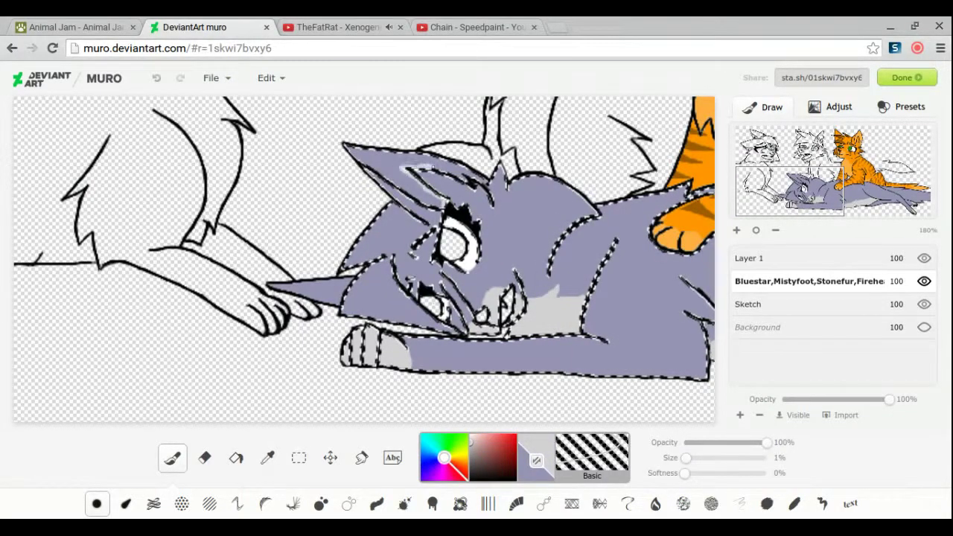
pyautogui.moveTo(685, 458); pyautogui.dragTo(690, 458)
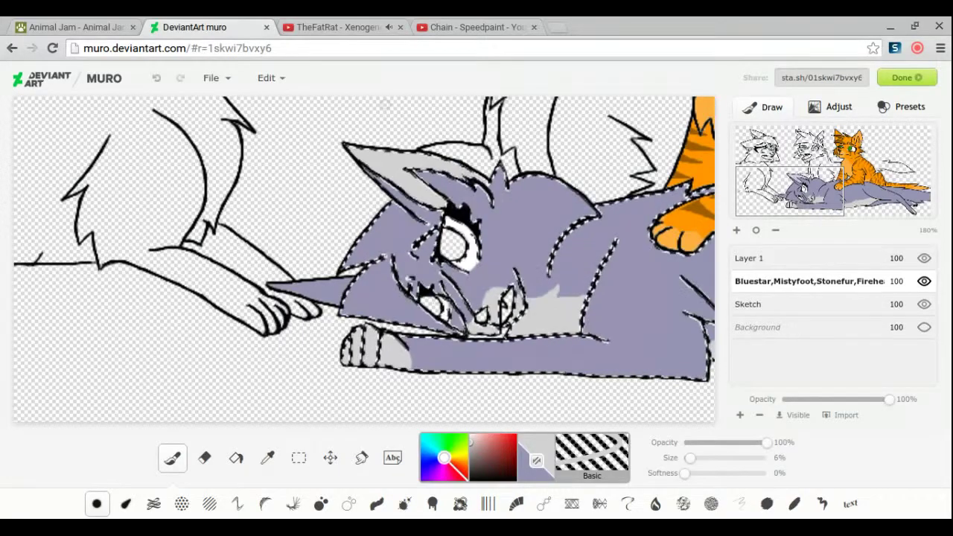
# Step: Clear the selection and Flood Fill the lying cat's irises with white on the cats' colour layer
pyautogui.click(749, 258)
pyautogui.click(755, 230)
pyautogui.press('v')
pyautogui.click(802, 281)
pyautogui.click(736, 230)
pyautogui.click(800, 190)
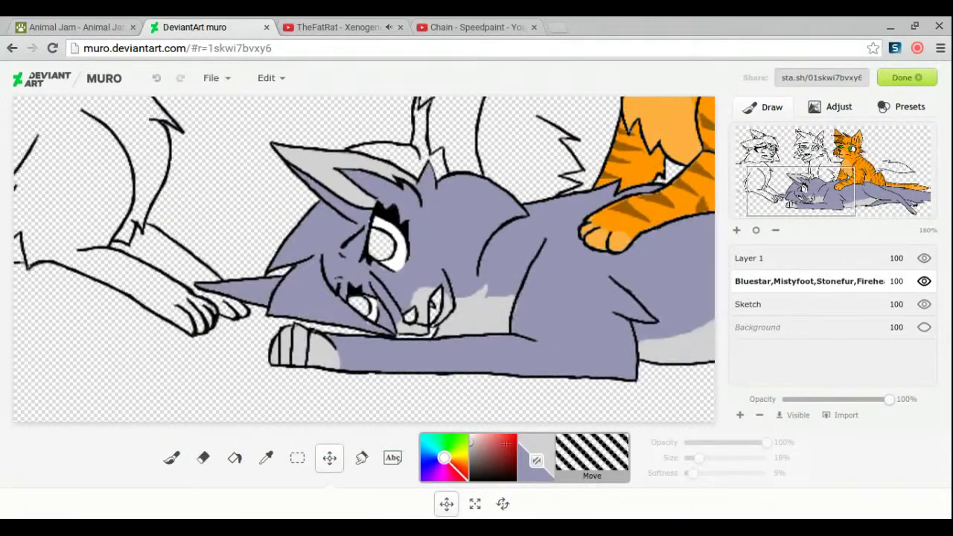
pyautogui.press('g')
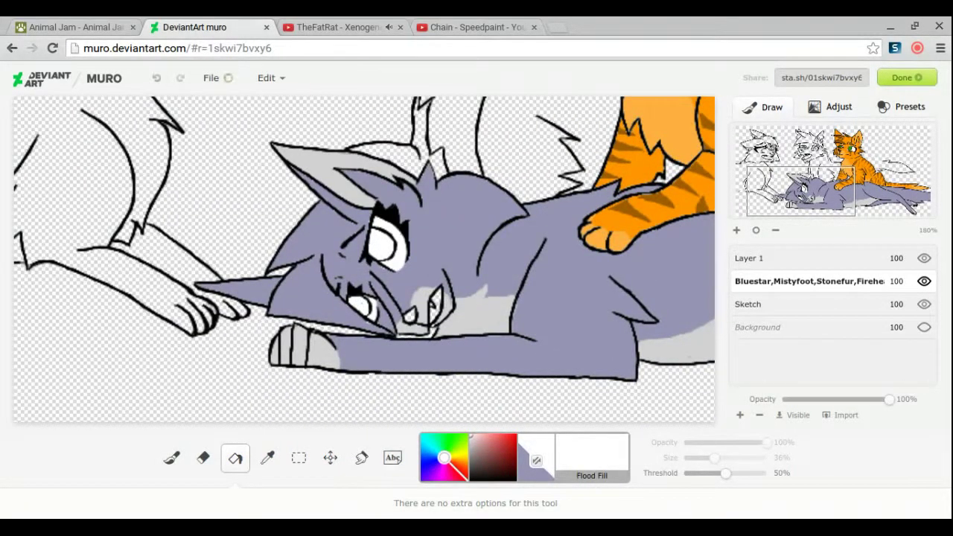
# Step: Mix a dark greyish purple from the fur colour and fill a lasso-selected jagged marking beside the lying cat's near eye
pyautogui.press('i')
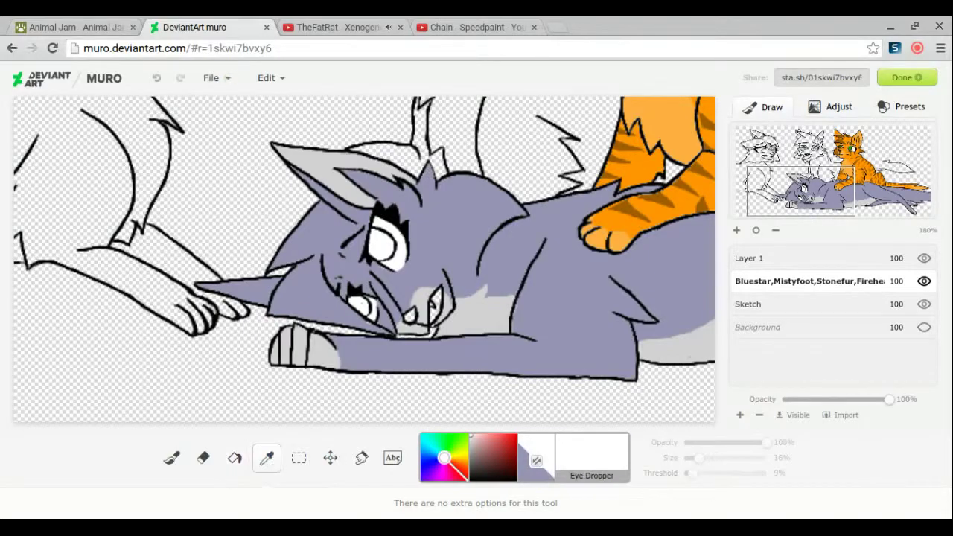
pyautogui.click(483, 349)
pyautogui.press('b')
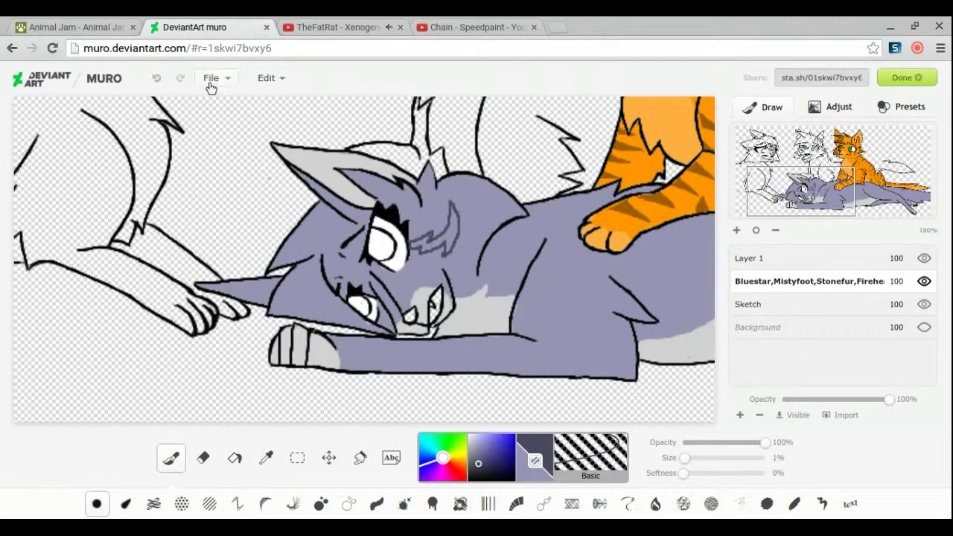
pyautogui.hotkey('ctrl', 'z')
pyautogui.press('m')
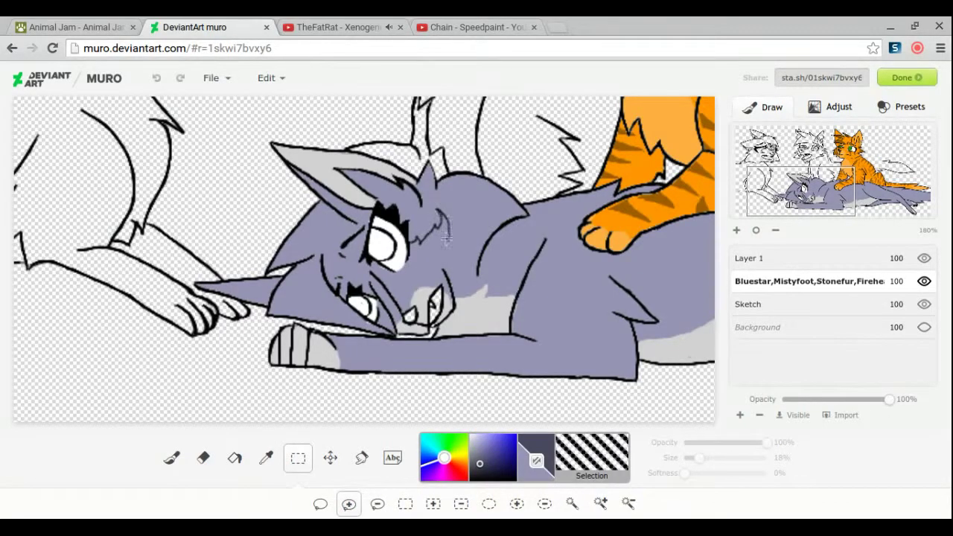
pyautogui.click(235, 457)
# Step: Select the lying cat's tail, paint a jagged light grey tip on it, and sample the fur colour for touching up its edge
pyautogui.click(330, 458)
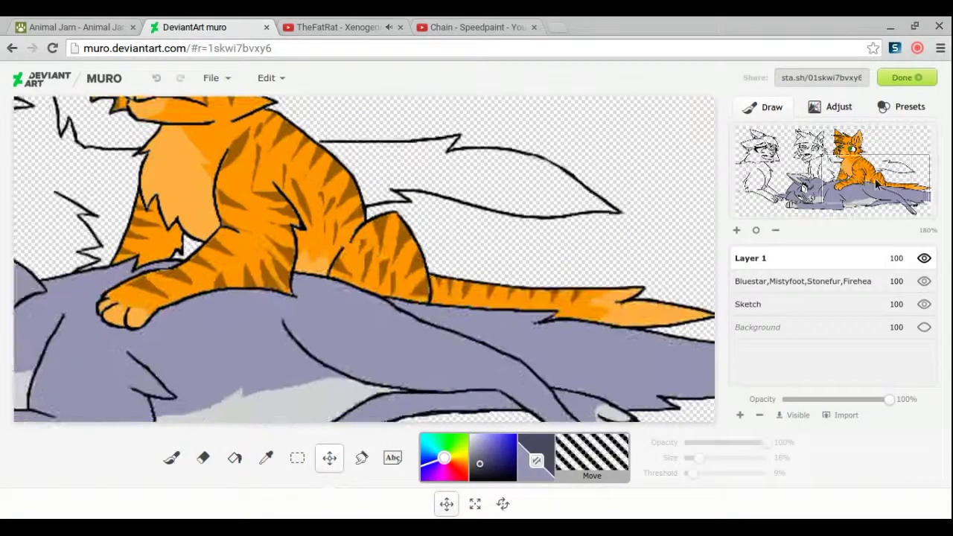
pyautogui.click(297, 457)
pyautogui.click(171, 457)
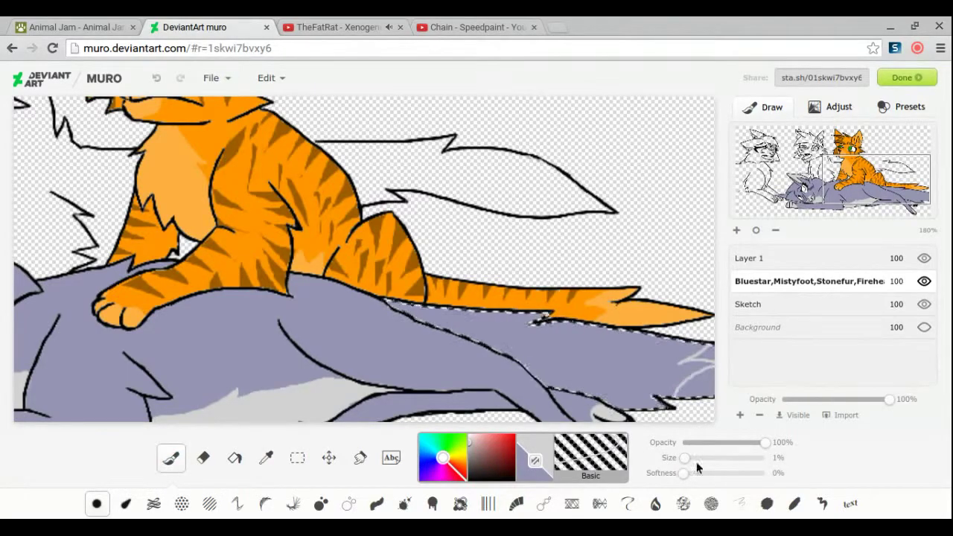
pyautogui.moveTo(693, 457); pyautogui.dragTo(688, 458)
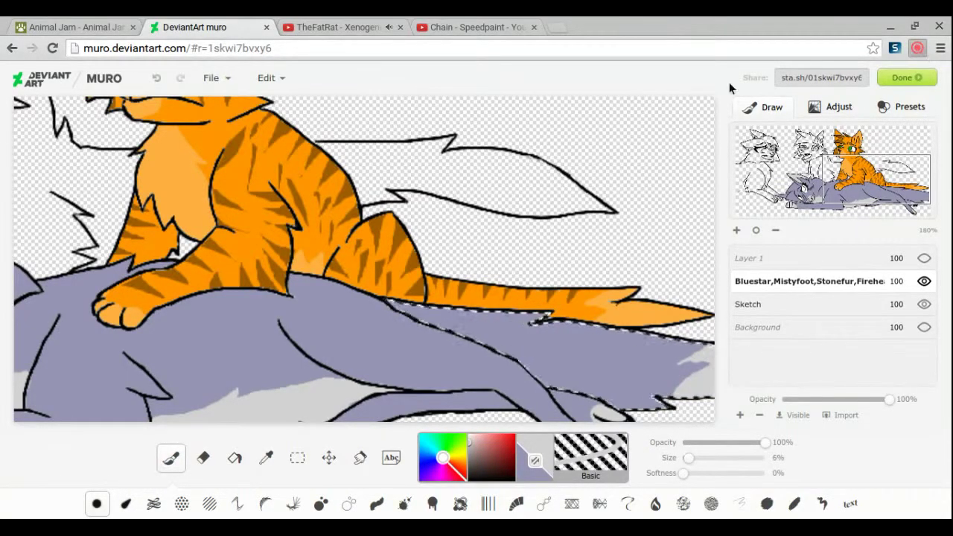
pyautogui.keyDown('alt'); pyautogui.click(698, 364); pyautogui.keyUp('alt')
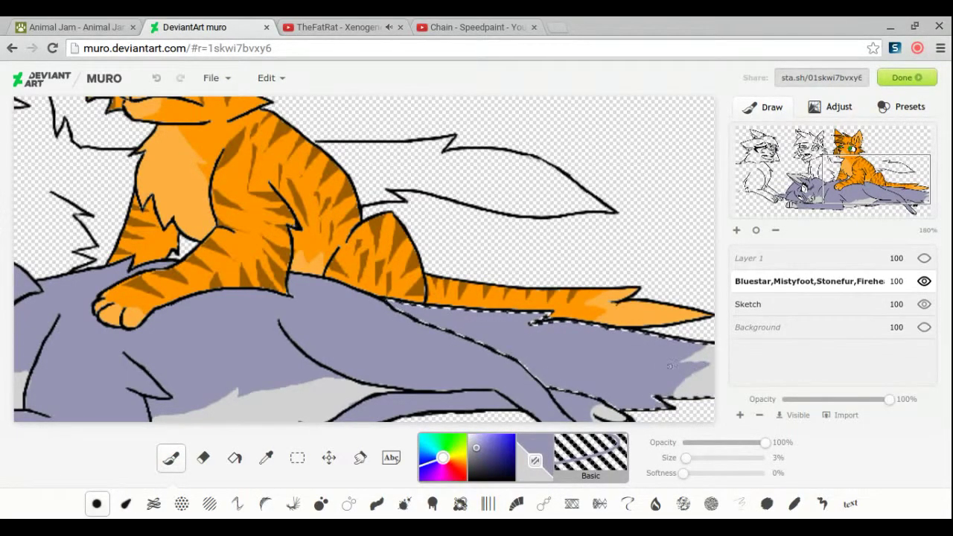
# Step: Pick a light pink and Flood Fill the open mouths of the lying cat and the two uncoloured cats
pyautogui.moveTo(826, 190)
pyautogui.mouseDown()
pyautogui.moveTo(827, 216)
pyautogui.moveTo(825, 202)
pyautogui.moveTo(774, 209)
pyautogui.mouseUp()
pyautogui.press('m')
pyautogui.click(481, 433)
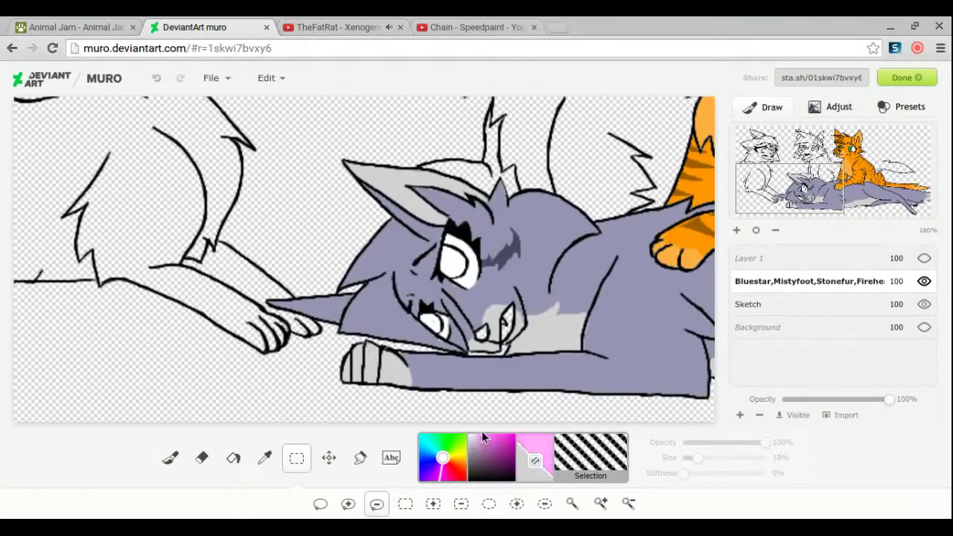
pyautogui.press('f')
pyautogui.click(506, 324)
# Step: Flood Fill the lying cat's nose with dark purple and its irises with light blue
pyautogui.click(485, 466)
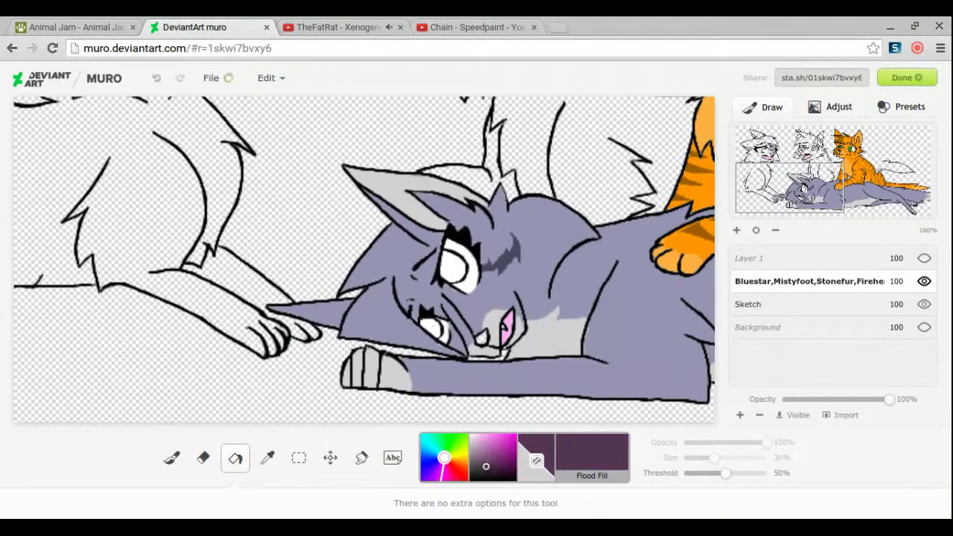
pyautogui.click(424, 450)
pyautogui.click(491, 435)
# Step: Mix a darker greyish purple from the fur colour and Flood Fill the leftmost cat's body, legs, head and ears
pyautogui.scroll(5, 364, 259)
pyautogui.scroll(-3, 364, 259)
pyautogui.press('i')
pyautogui.click(479, 455)
pyautogui.press('f')
pyautogui.click(134, 312)
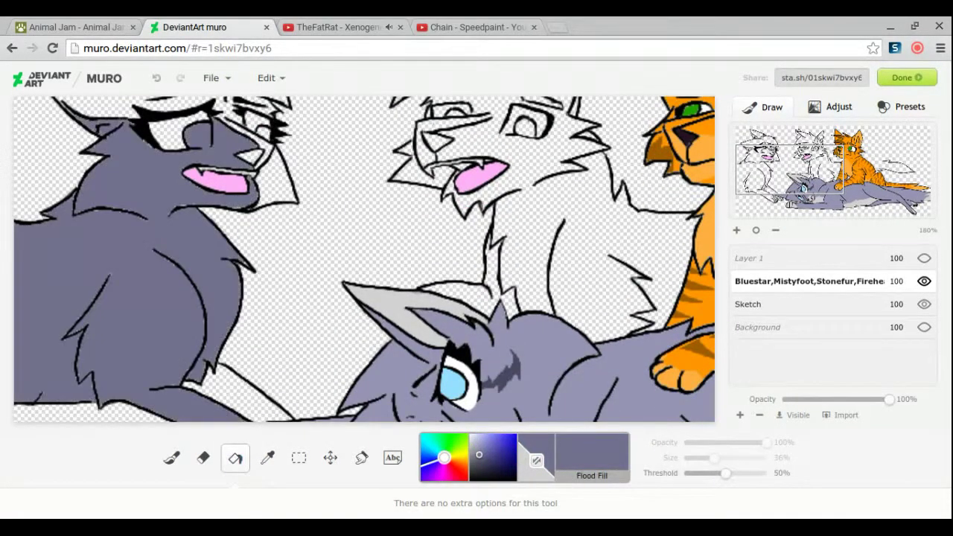
pyautogui.scroll(5, 364, 259)
pyautogui.click(111, 216)
pyautogui.click(276, 294)
pyautogui.click(149, 141)
pyautogui.click(257, 216)
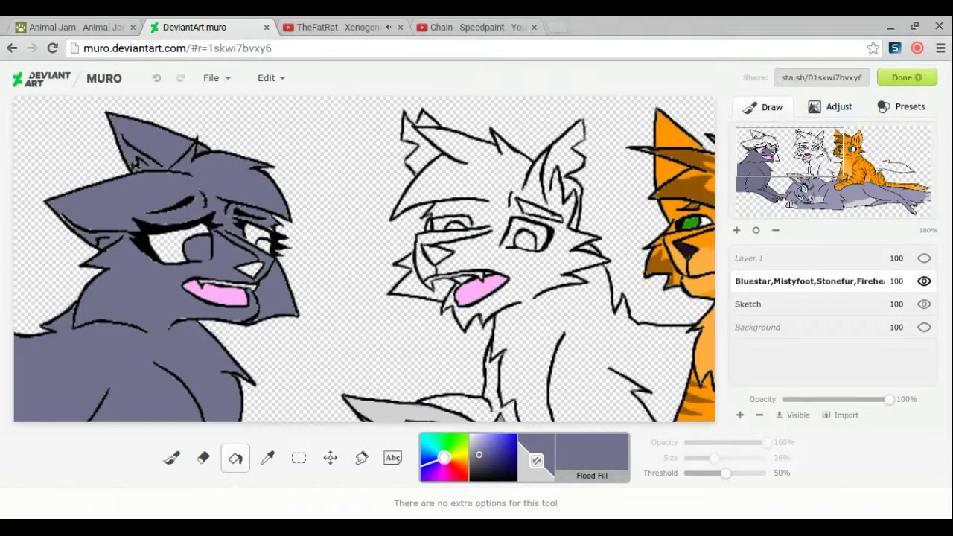
# Step: Flood Fill the whites of both of the leftmost cat's eyes
pyautogui.keyDown('alt'); pyautogui.click(447, 372); pyautogui.keyUp('alt')
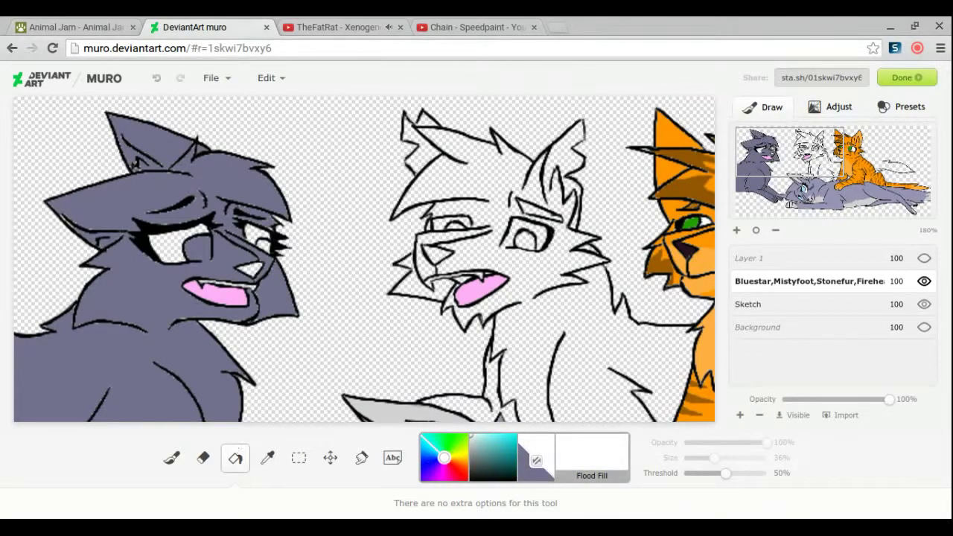
pyautogui.click(179, 246)
pyautogui.click(260, 237)
# Step: Select the leftmost cat's fur by colour, paint its near iris white with the Basic brush, and clear the selection
pyautogui.press('b')
pyautogui.press('m')
pyautogui.click(112, 357)
pyautogui.press('b')
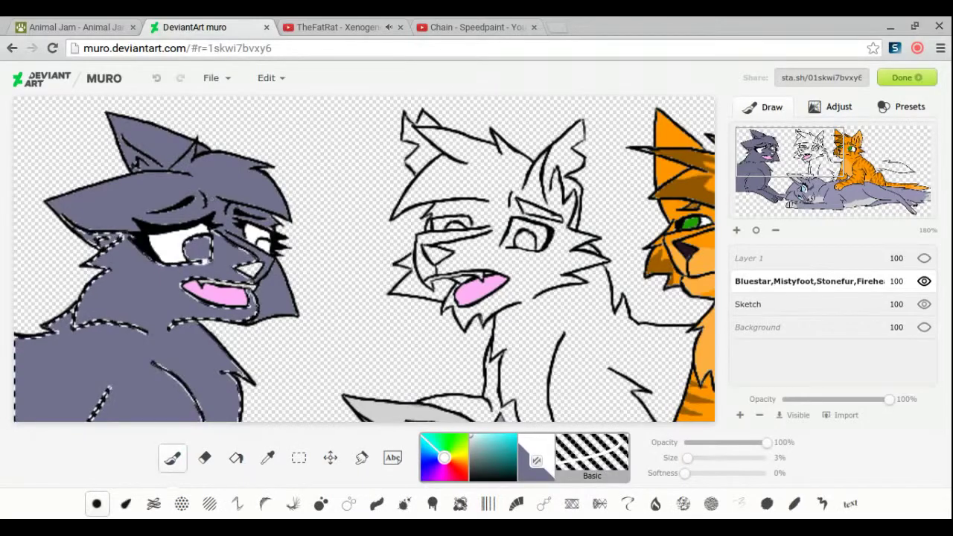
pyautogui.keyDown('alt'); pyautogui.click(115, 238); pyautogui.keyUp('alt')
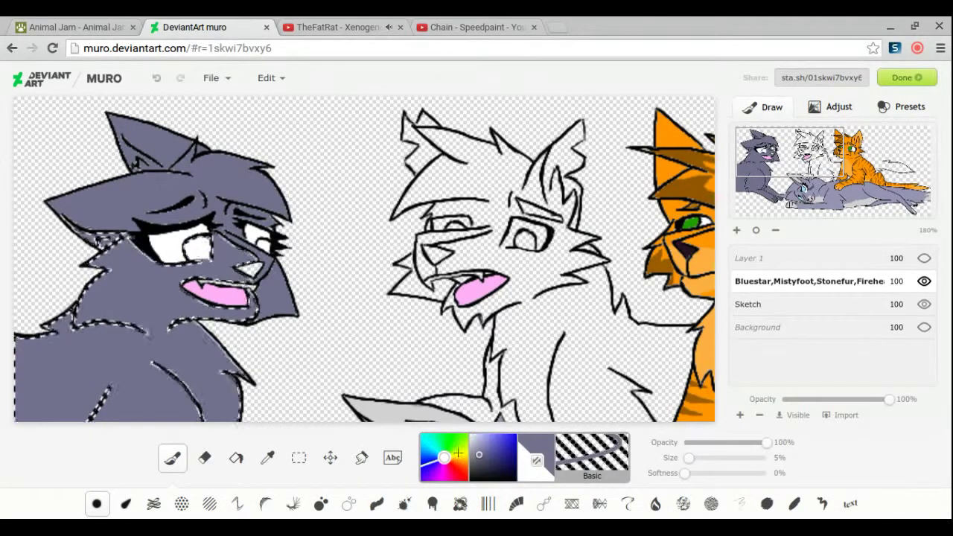
pyautogui.press('m')
pyautogui.scroll(-2, 319, 179)
pyautogui.scroll(-2, 181, 334)
pyautogui.scroll(4, 406, 351)
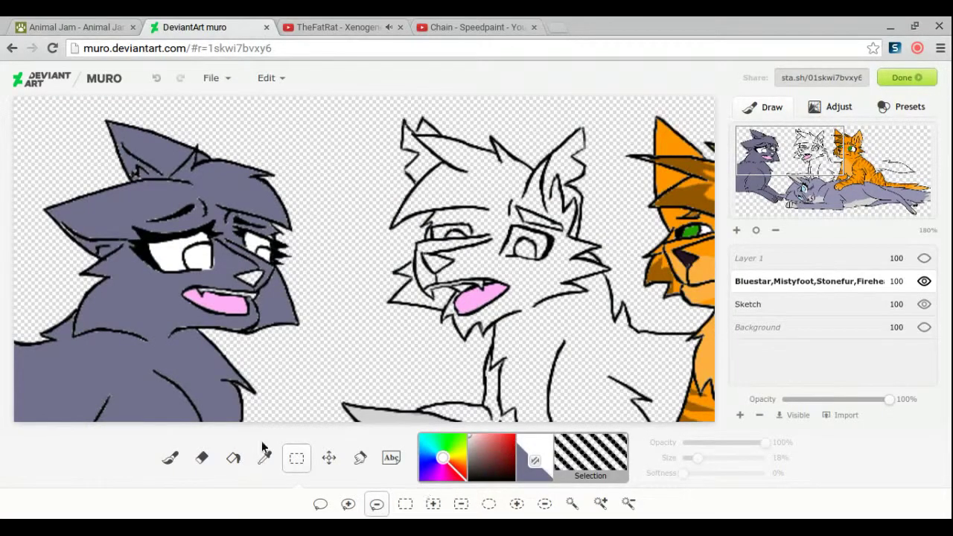
# Step: Select the leftmost cat's fur by colour and paint a slightly lighter greyish purple patch on its muzzle
pyautogui.click(233, 457)
pyautogui.press('i')
pyautogui.press('m')
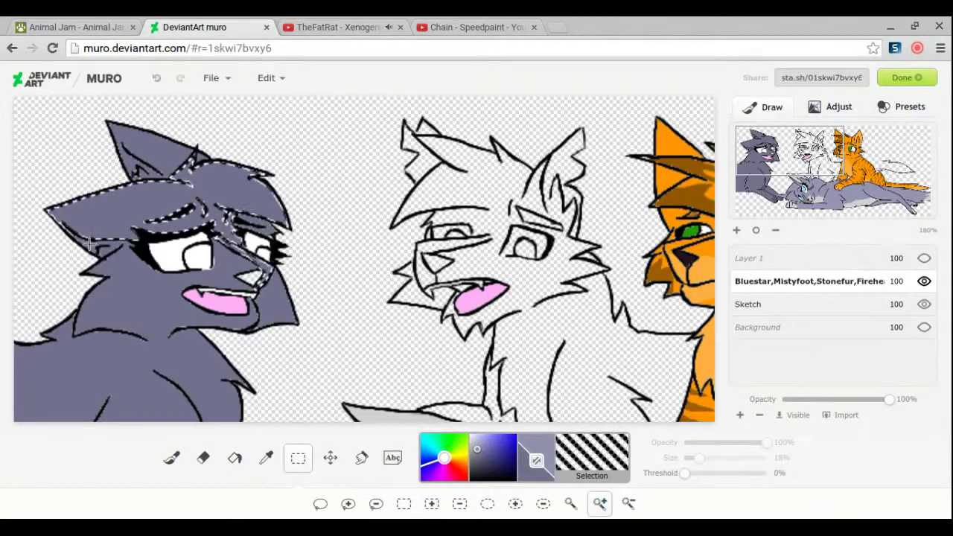
pyautogui.scroll(-2, 383, 236)
pyautogui.scroll(2, 383, 236)
pyautogui.click(172, 457)
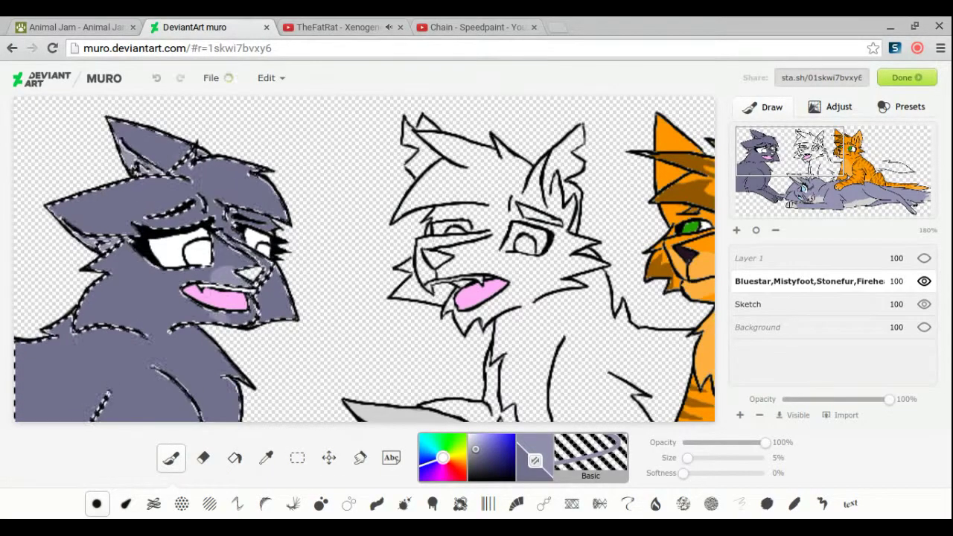
pyautogui.click(202, 457)
pyautogui.click(172, 457)
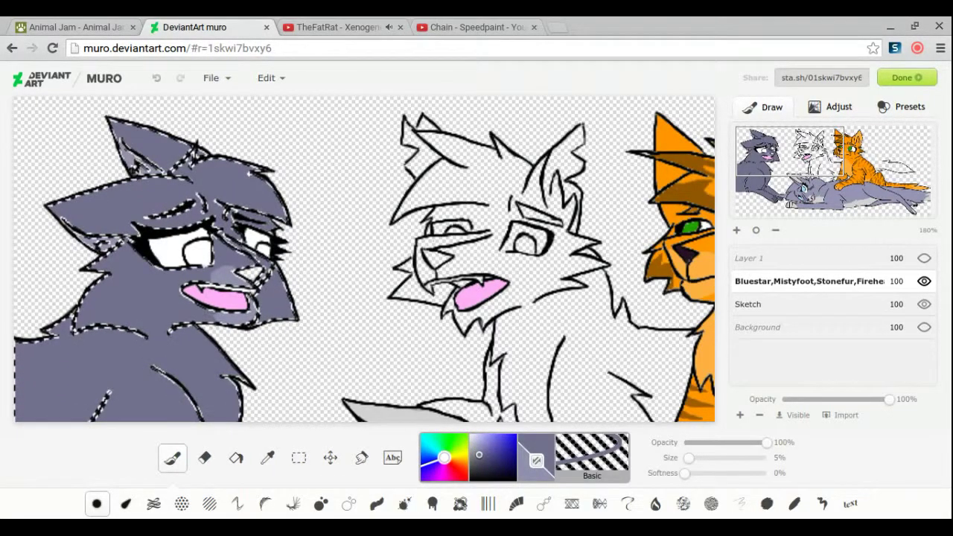
# Step: Paint a lighter greyish purple patch with jagged strands on the leftmost cat's forehead tuft, using brush sizes of 1% to 4%
pyautogui.moveTo(689, 458); pyautogui.dragTo(685, 458)
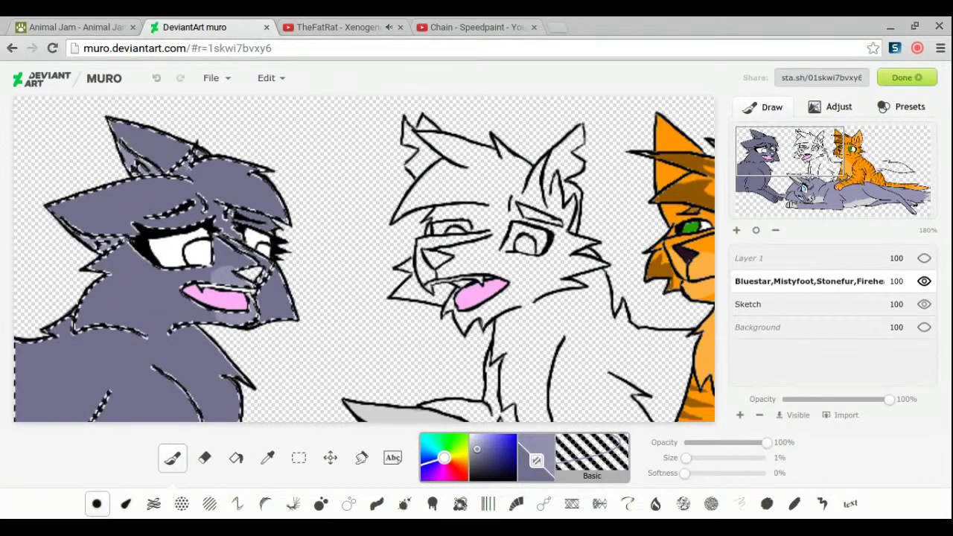
pyautogui.moveTo(685, 458); pyautogui.dragTo(688, 458)
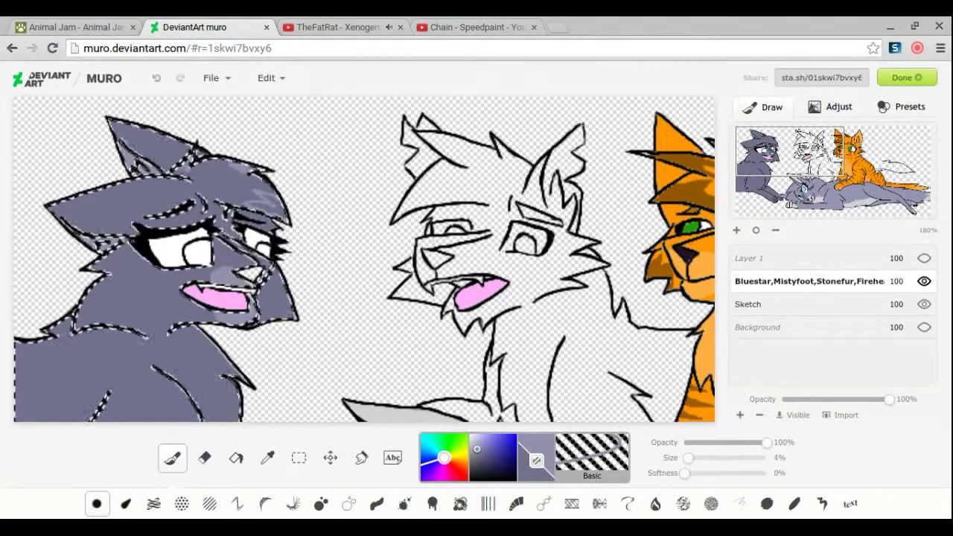
pyautogui.press('[')
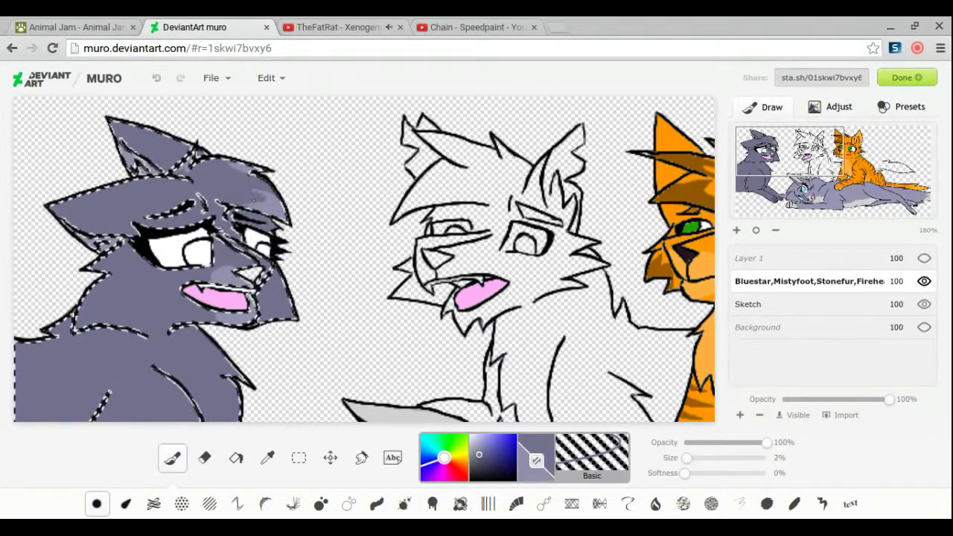
pyautogui.click(477, 449)
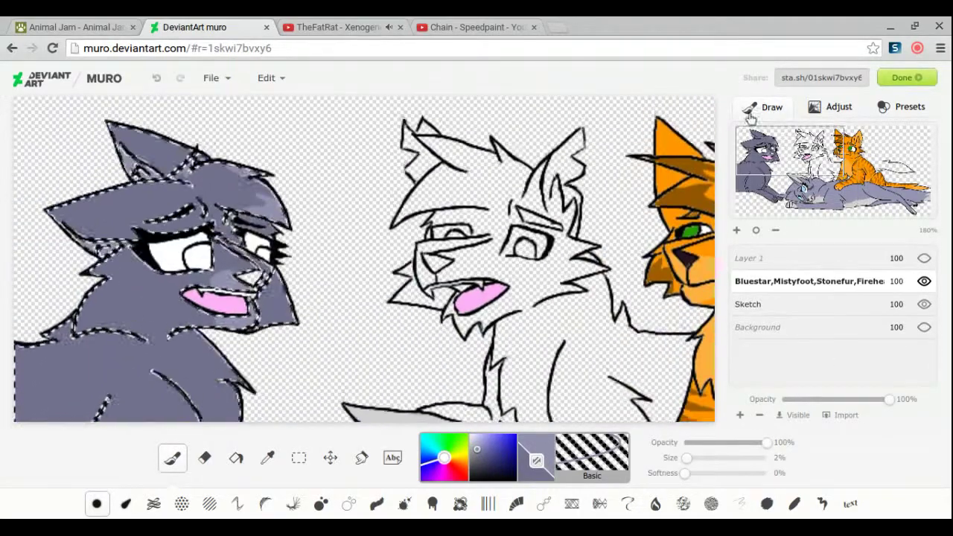
pyautogui.moveTo(804, 170); pyautogui.dragTo(804, 208)
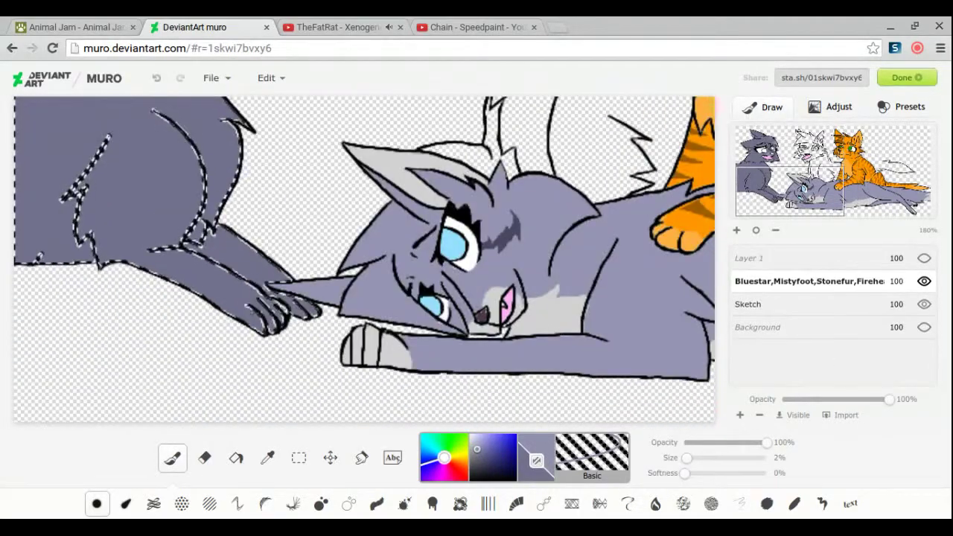
# Step: Paint lighter greyish purple patches on the leftmost cat's paws and chest, using brush sizes of 10% and 11%
pyautogui.click(699, 459)
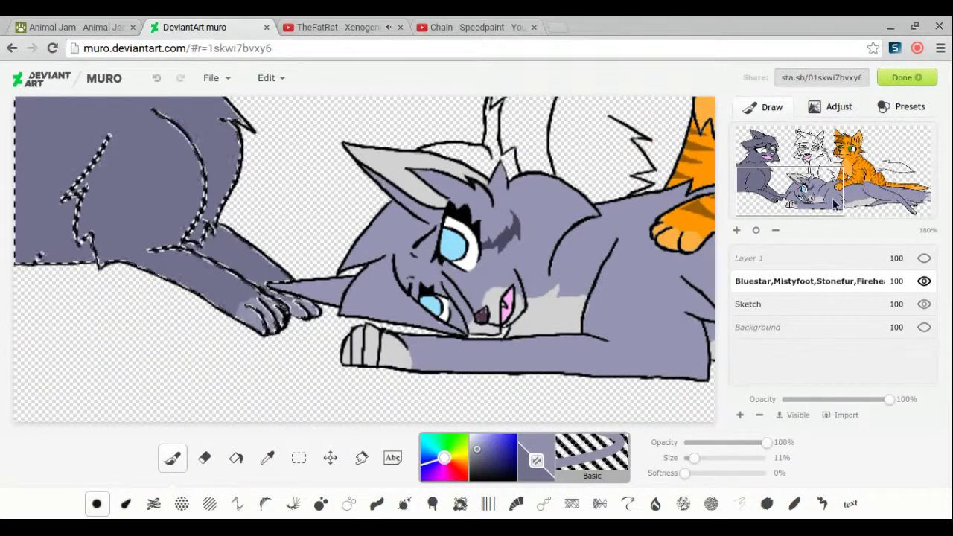
pyautogui.moveTo(835, 204); pyautogui.dragTo(835, 164)
pyautogui.click(691, 458)
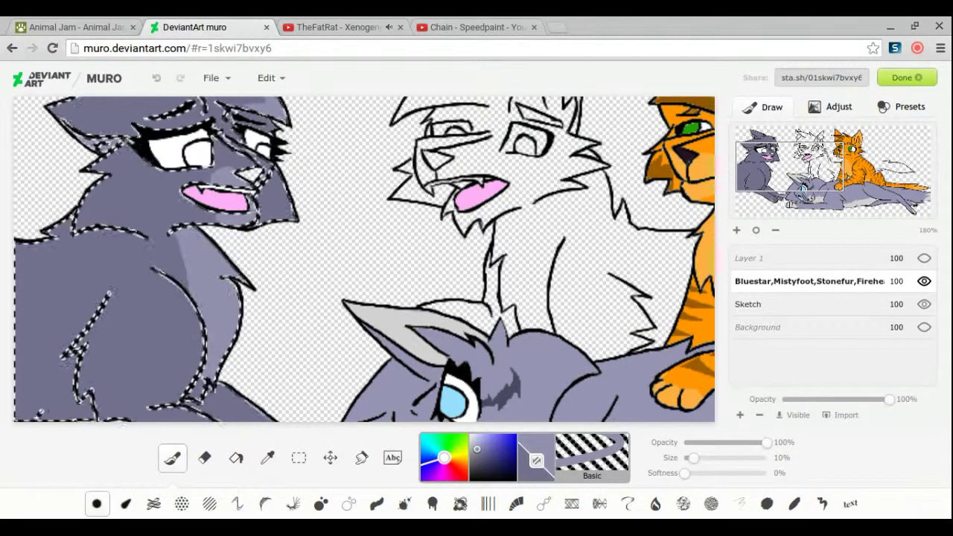
pyautogui.moveTo(782, 163); pyautogui.dragTo(761, 146)
# Step: Sample a dark purple and Flood Fill the leftmost cat's nose with it
pyautogui.click(755, 230)
pyautogui.press('v')
pyautogui.click(736, 230)
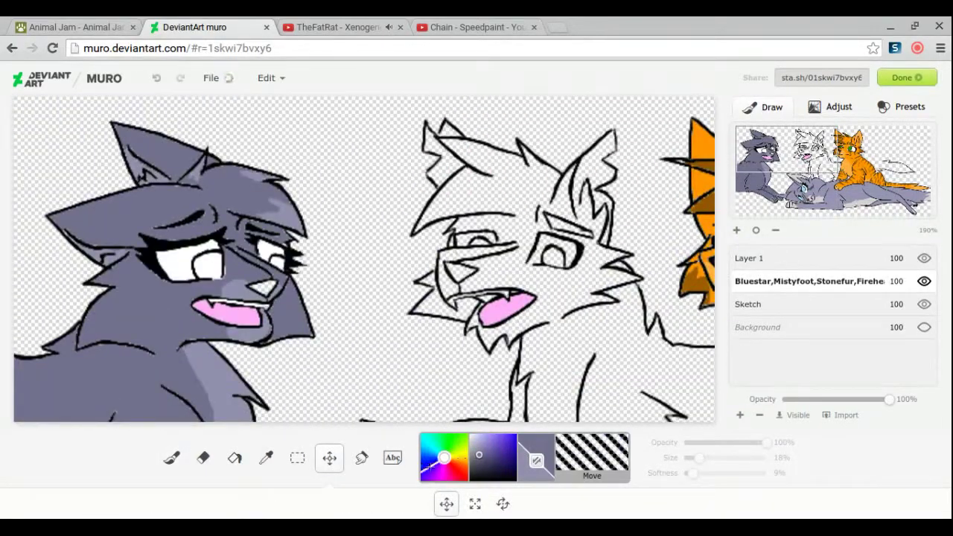
pyautogui.press('i')
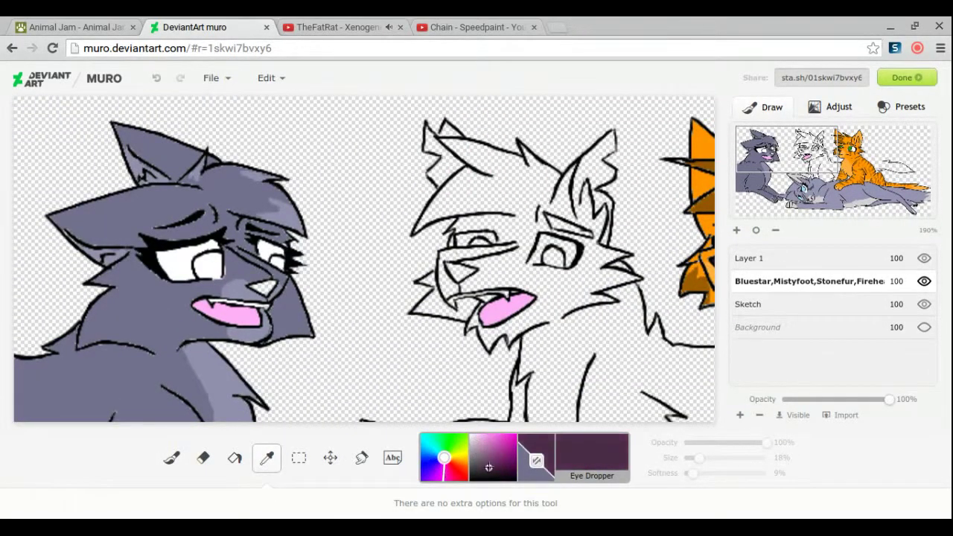
pyautogui.press('f')
pyautogui.click(780, 195)
pyautogui.press('i')
pyautogui.click(791, 157)
pyautogui.press('f')
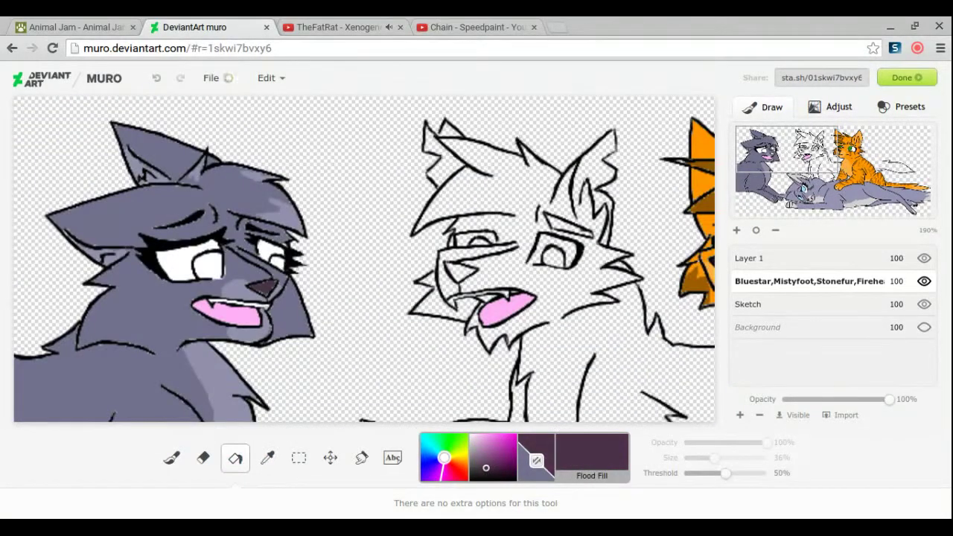
pyautogui.click(780, 195)
# Step: Sample the lying cat's light blue eye colour, darken it, and Flood Fill both of the leftmost cat's irises
pyautogui.click(267, 458)
pyautogui.click(332, 293)
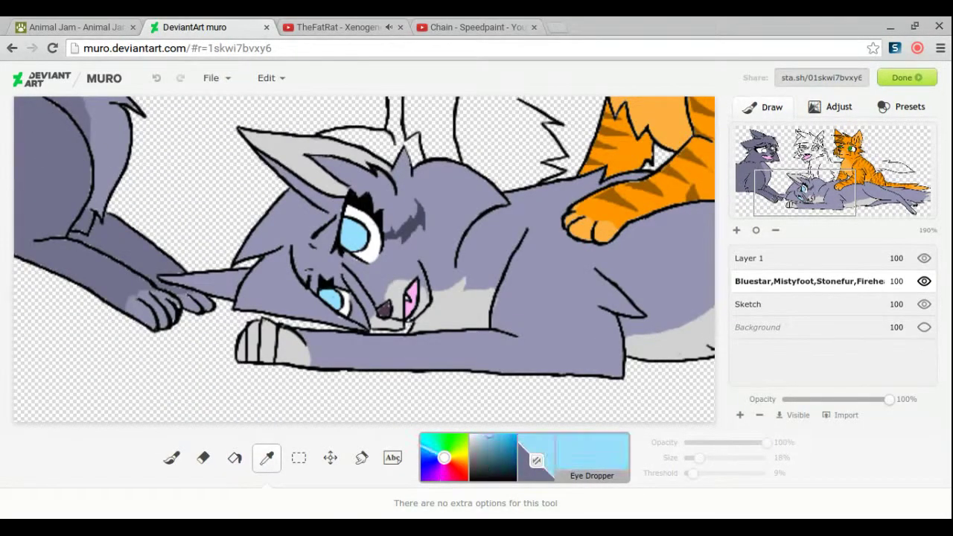
pyautogui.click(789, 175)
pyautogui.press('f')
pyautogui.click(206, 157)
pyautogui.click(277, 152)
# Step: Flood Fill the middle cat's head, ears and body with medium grey and the whites of its eyes with white
pyautogui.click(801, 158)
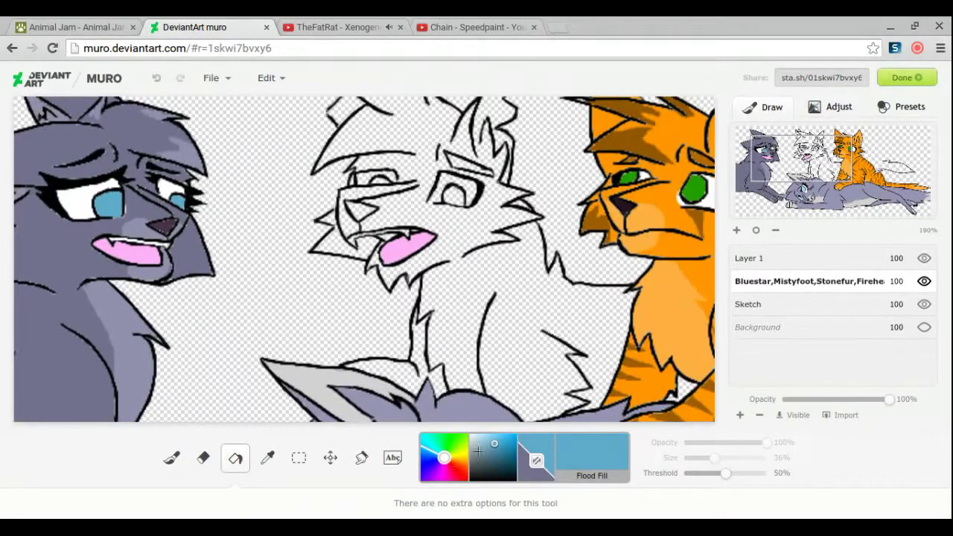
pyautogui.click(500, 142)
pyautogui.click(351, 181)
pyautogui.click(342, 242)
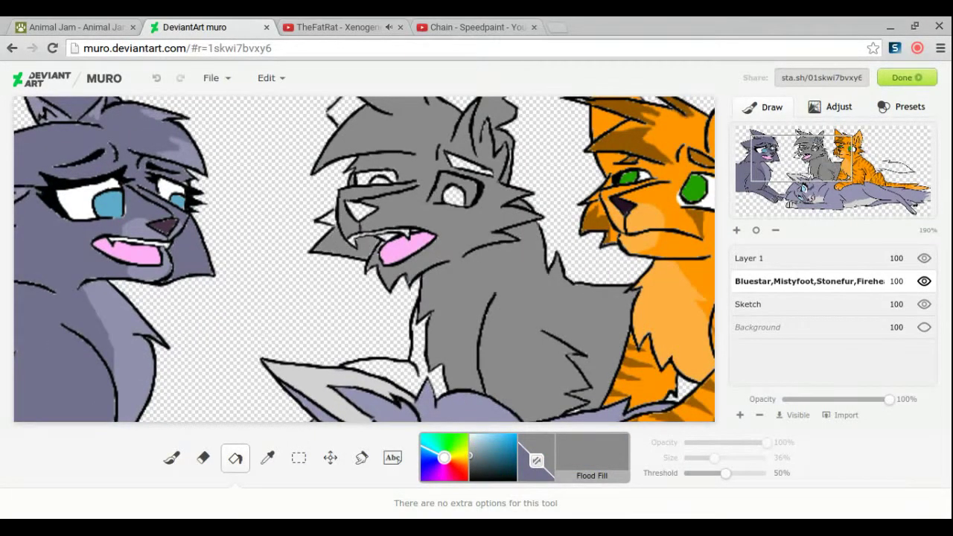
pyautogui.click(347, 110)
pyautogui.click(330, 218)
pyautogui.click(781, 158)
pyautogui.click(803, 168)
pyautogui.click(356, 295)
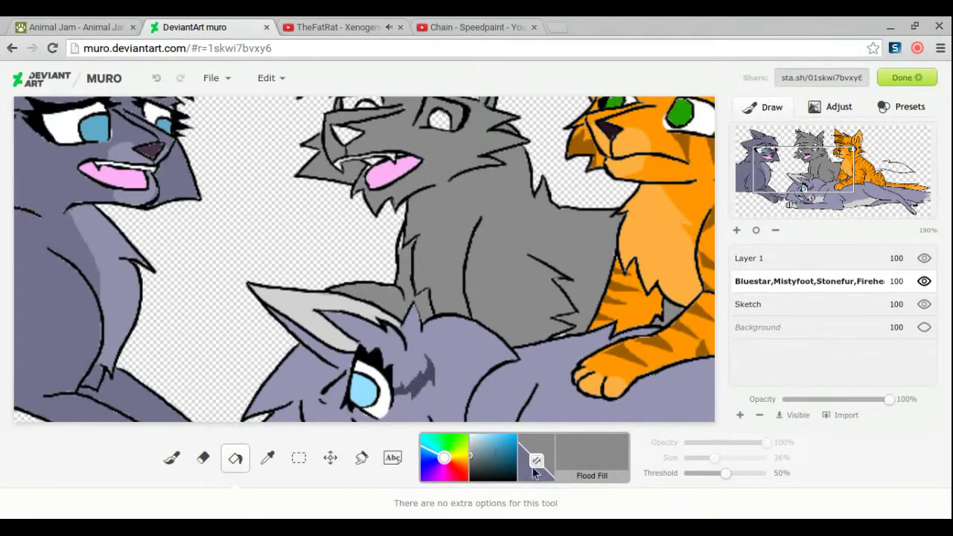
pyautogui.click(534, 466)
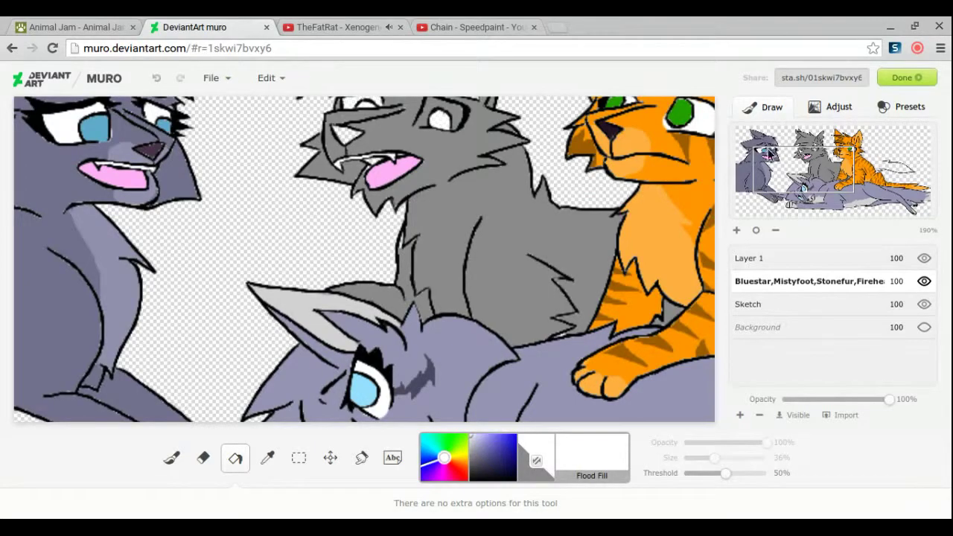
pyautogui.click(795, 149)
# Step: Select the middle cat's grey fur by colour and paint lighter grey inside its ear with a 3% Basic brush
pyautogui.press('b')
pyautogui.moveTo(469, 436); pyautogui.dragTo(469, 455)
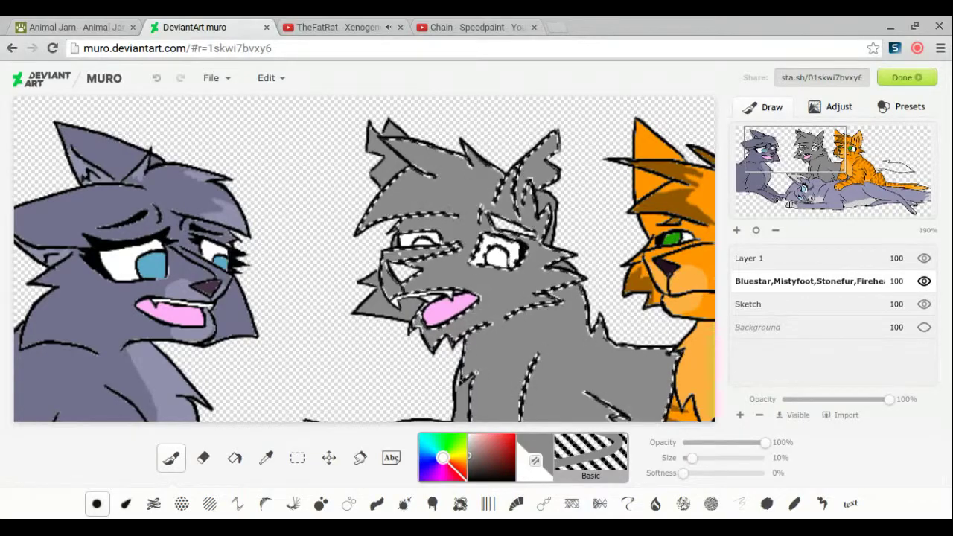
pyautogui.moveTo(691, 458); pyautogui.dragTo(687, 461)
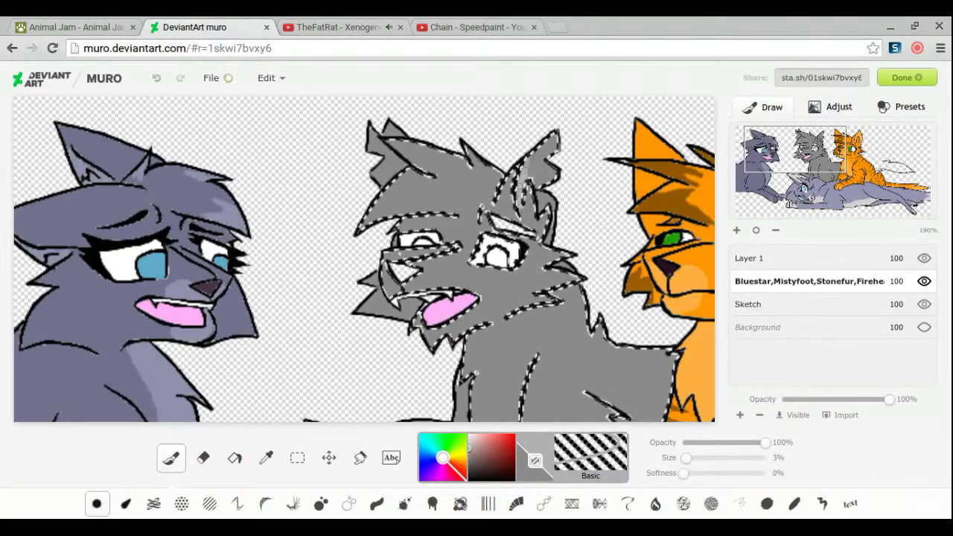
pyautogui.press('m')
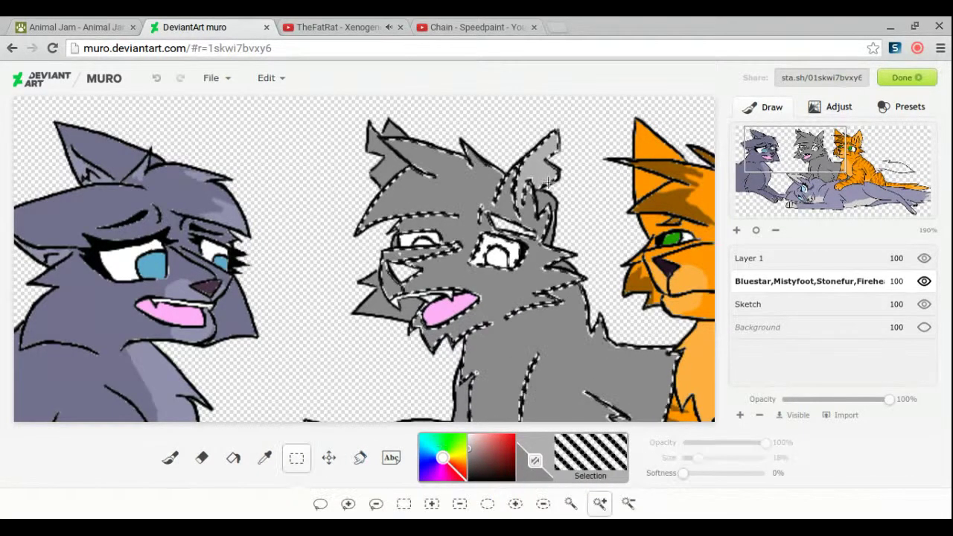
# Step: Outline a lighter grey patch on the middle cat's muzzle at 3% brush size and fill it in at 12%
pyautogui.press('b')
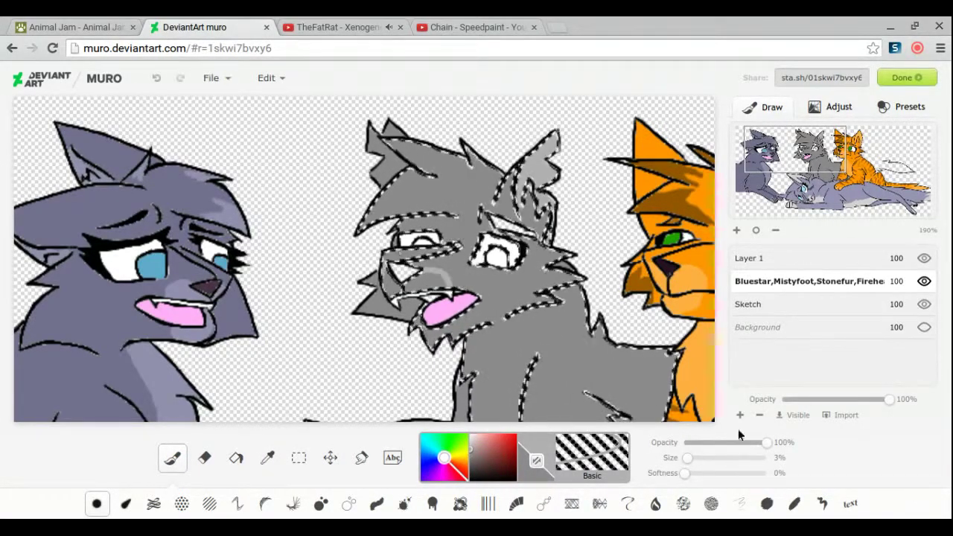
pyautogui.click(694, 457)
pyautogui.click(430, 275)
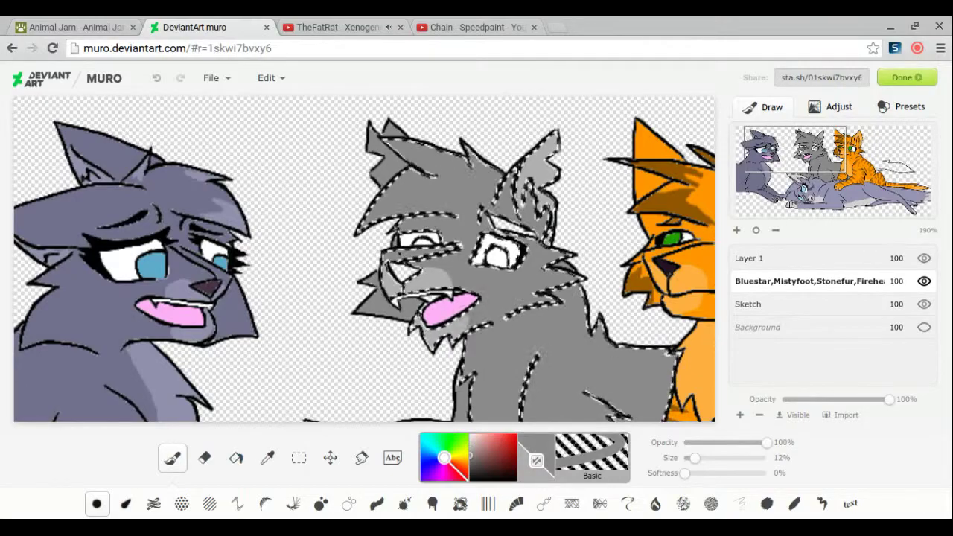
# Step: Paint a lighter grey patch down the middle cat's chest with a 7% Basic brush
pyautogui.moveTo(794, 149); pyautogui.dragTo(817, 171)
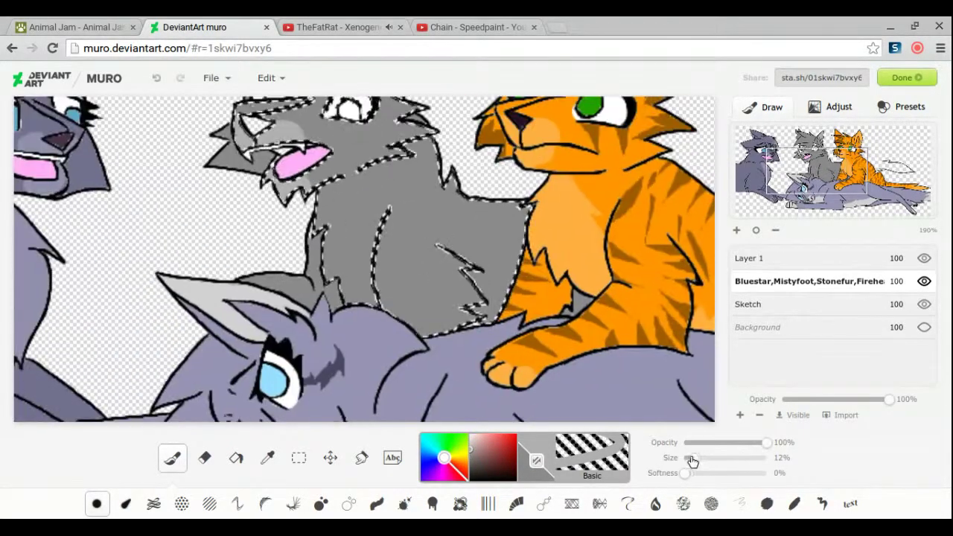
pyautogui.moveTo(694, 457); pyautogui.dragTo(685, 457)
pyautogui.press(']')
pyautogui.moveTo(322, 185); pyautogui.dragTo(372, 237)
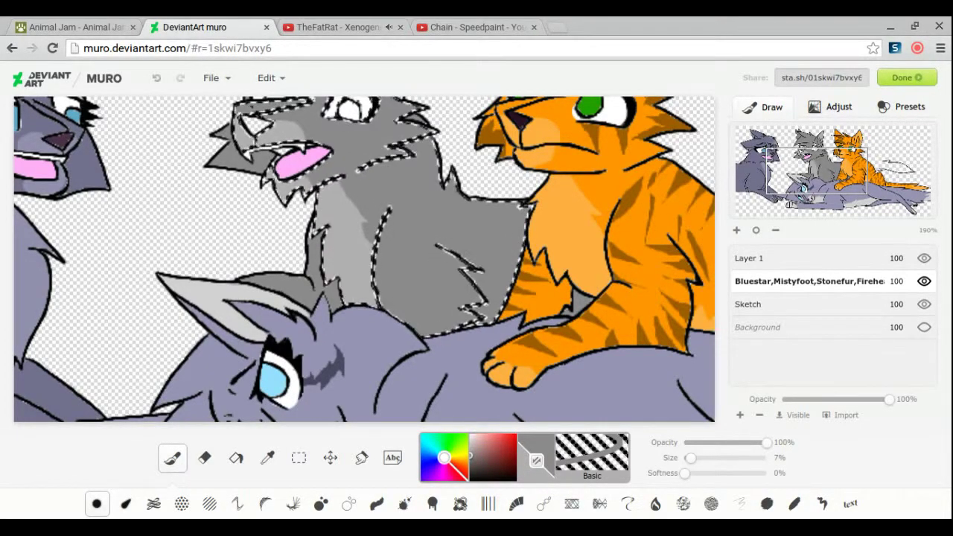
# Step: Paint darker grey patches on the middle cat's forehead tuft and the top of its head with a 5% brush
pyautogui.moveTo(684, 460); pyautogui.dragTo(688, 458)
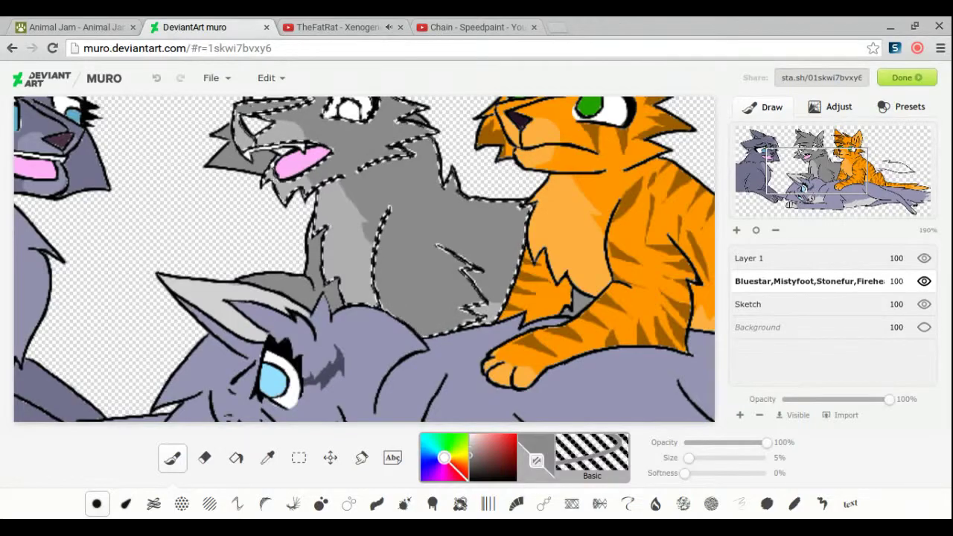
pyautogui.click(878, 168)
pyautogui.click(804, 147)
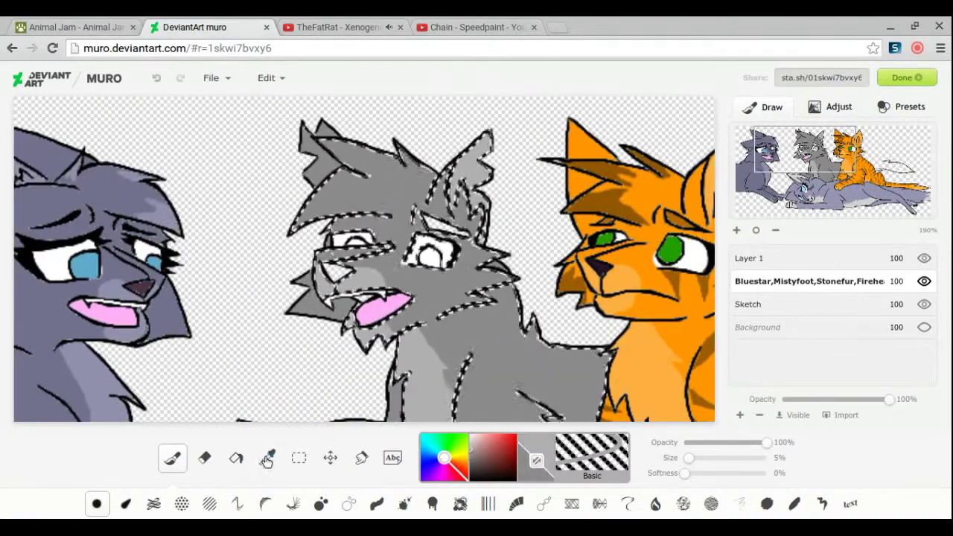
pyautogui.press('[')
pyautogui.press('[')
pyautogui.press('[')
pyautogui.press('[')
pyautogui.press(']')
pyautogui.press(']')
pyautogui.press(']')
pyautogui.press(']')
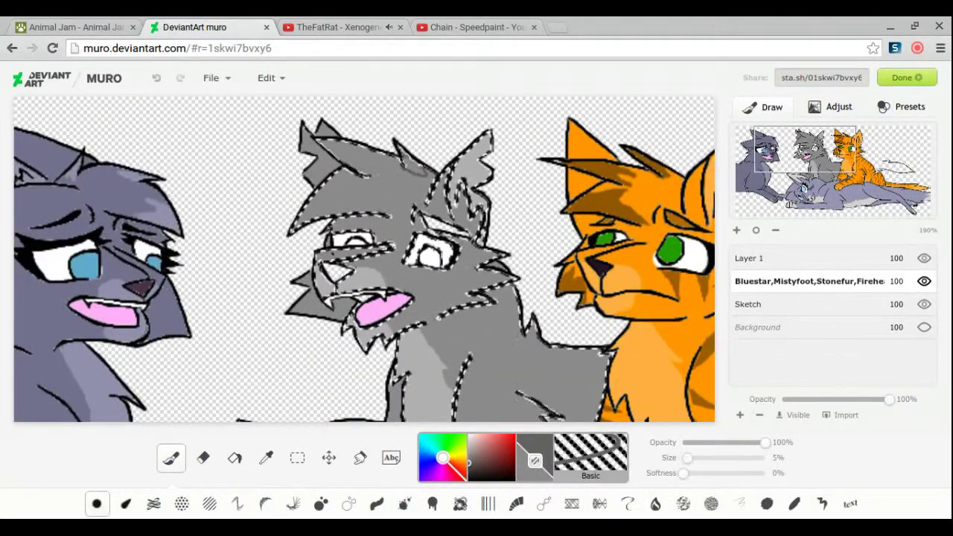
pyautogui.moveTo(329, 194); pyautogui.dragTo(351, 187)
pyautogui.moveTo(411, 172); pyautogui.dragTo(433, 165)
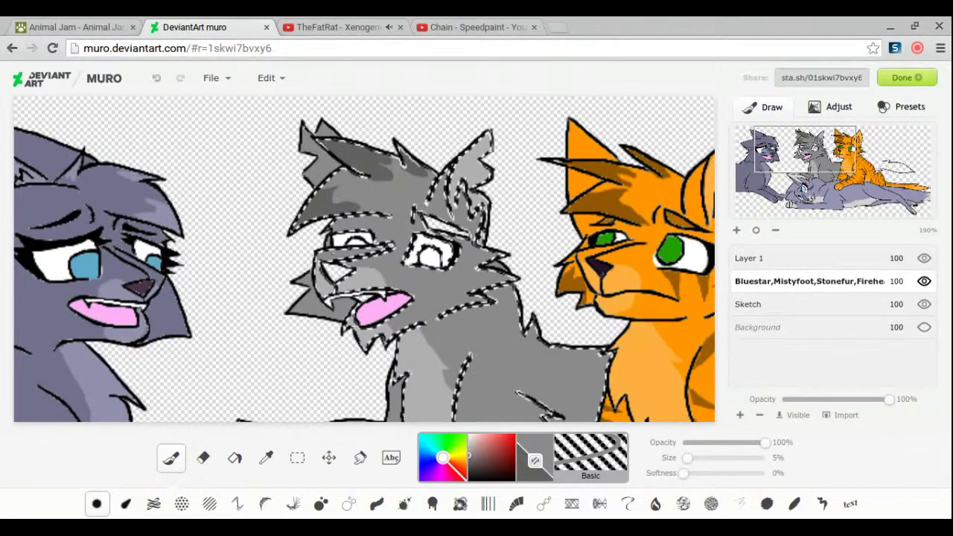
# Step: Refine the middle cat's tuft patch and paint darker grey strands on its cheek and chin, using brush sizes of 2% and 1%
pyautogui.press('[')
pyautogui.press('[')
pyautogui.press('[')
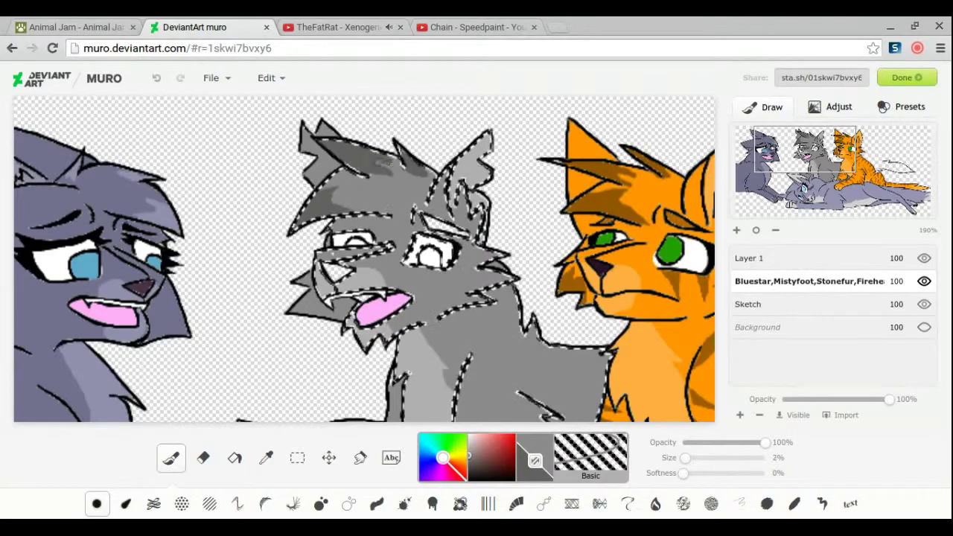
pyautogui.moveTo(521, 358); pyautogui.dragTo(451, 301)
pyautogui.press('[')
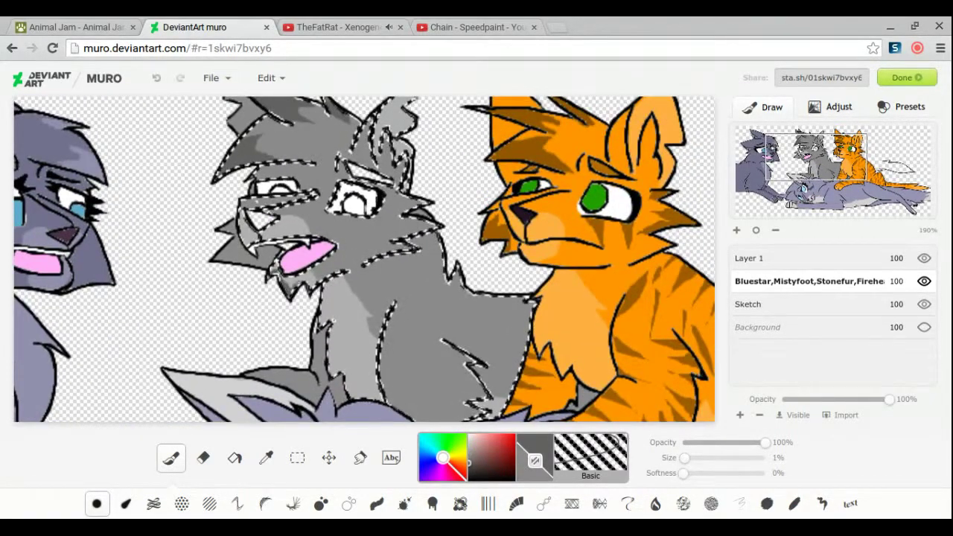
pyautogui.moveTo(365, 260); pyautogui.dragTo(514, 249)
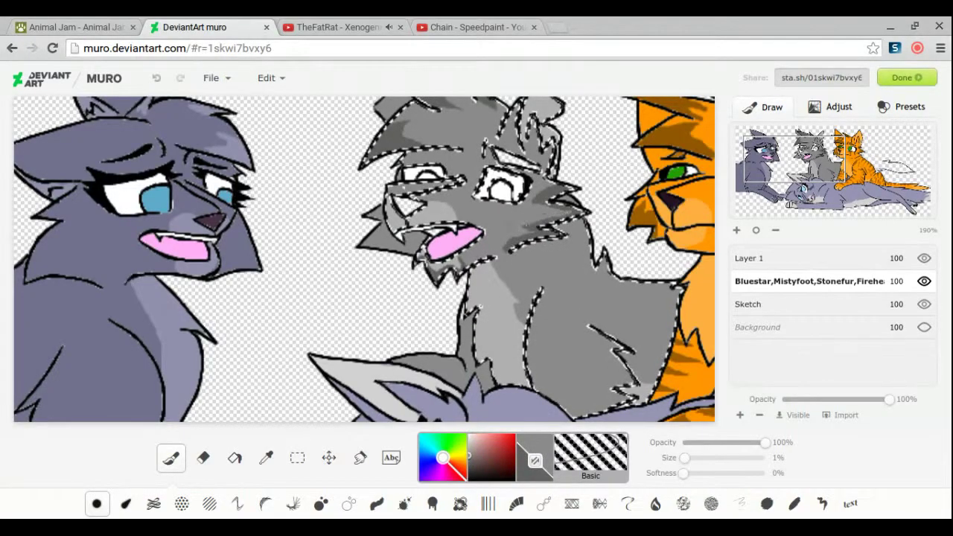
# Step: Flood Fill the middle cat's tail with its grey fur colour and paint a darker grey tip with jagged strands
pyautogui.click(846, 169)
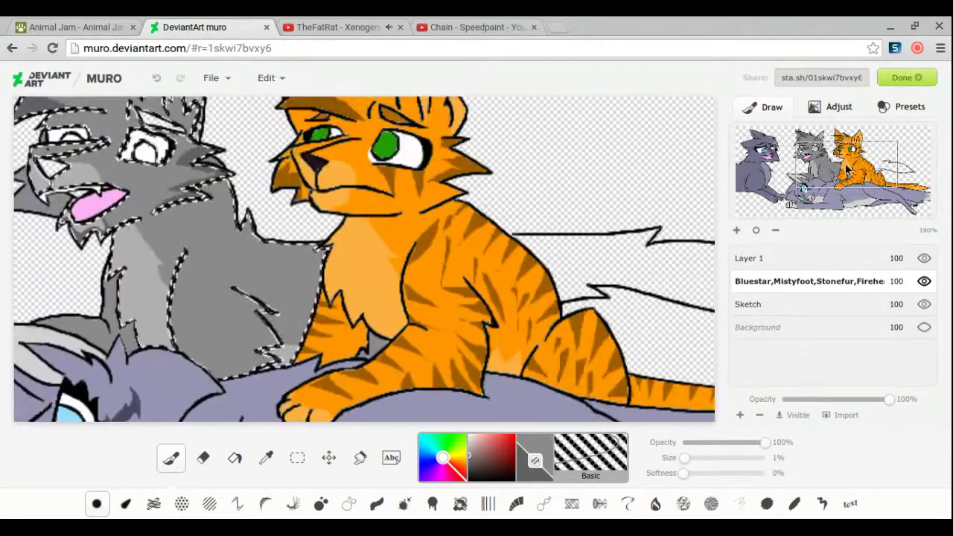
pyautogui.click(756, 230)
pyautogui.click(266, 457)
pyautogui.click(234, 457)
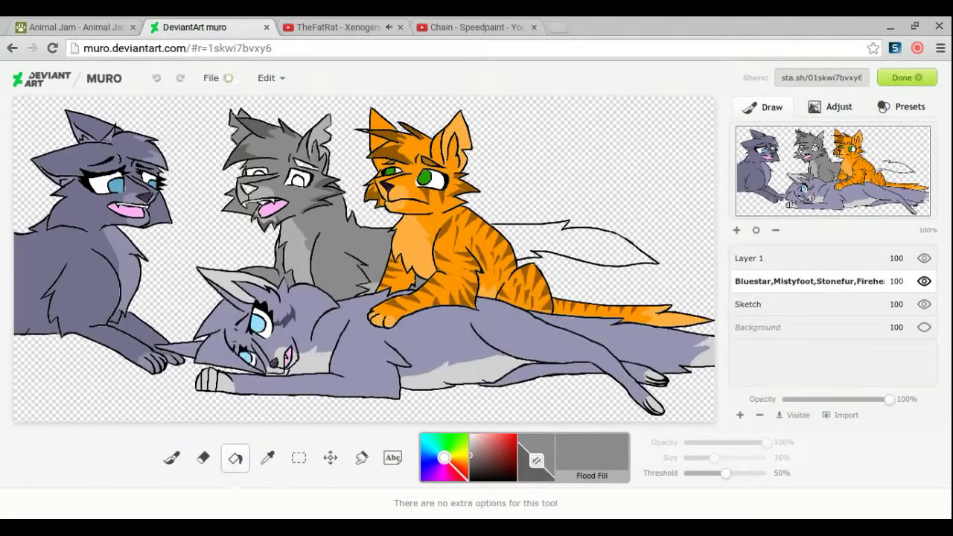
pyautogui.click(588, 246)
pyautogui.click(172, 457)
pyautogui.moveTo(566, 238); pyautogui.dragTo(632, 257)
pyautogui.click(234, 457)
# Step: Flood Fill the middle cat's nose with dark purple
pyautogui.click(330, 457)
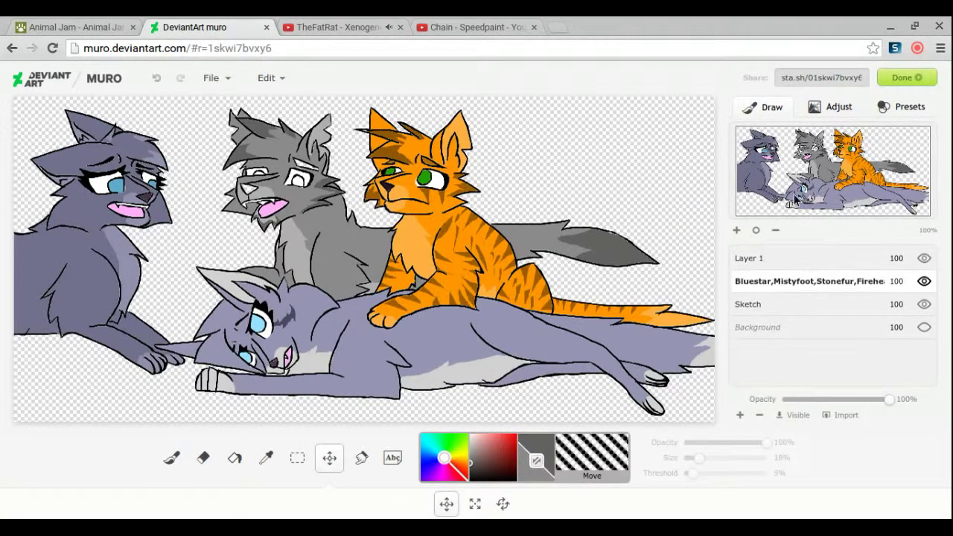
pyautogui.click(753, 230)
pyautogui.press('f')
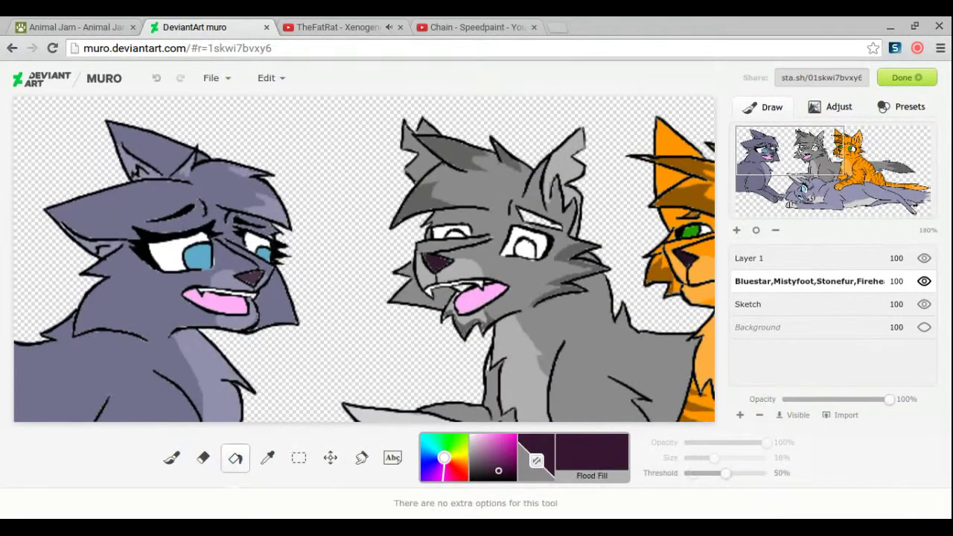
# Step: Flood Fill the middle cat's brow marking with the sampled dark grey and both of its irises with blue
pyautogui.keyDown('alt'); pyautogui.click(463, 288); pyautogui.keyUp('alt')
pyautogui.keyDown('alt'); pyautogui.click(540, 219); pyautogui.keyUp('alt')
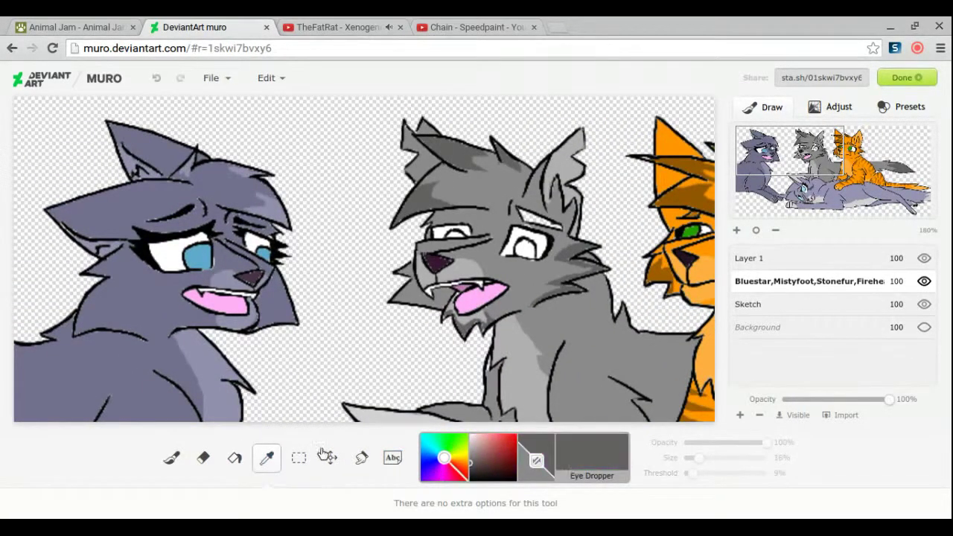
pyautogui.click(428, 467)
pyautogui.click(525, 248)
pyautogui.click(454, 234)
# Step: Select the orange cat's green irises by colour and shade them with darker green using the Basic brush
pyautogui.moveTo(789, 151)
pyautogui.mouseDown()
pyautogui.moveTo(819, 178)
pyautogui.moveTo(840, 162)
pyautogui.mouseUp()
pyautogui.keyDown('alt'); pyautogui.click(423, 160); pyautogui.keyUp('alt')
pyautogui.press('m')
pyautogui.press('b')
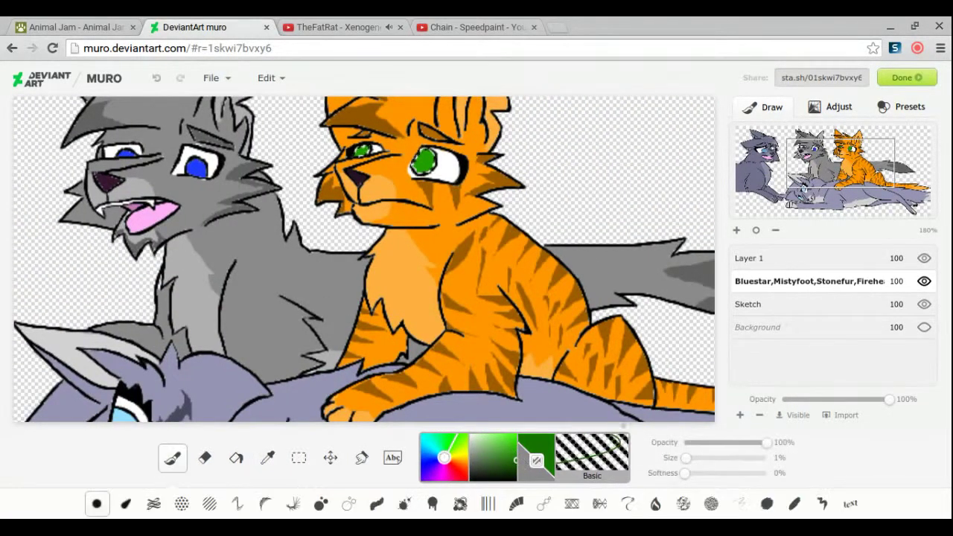
pyautogui.moveTo(744, 442); pyautogui.dragTo(757, 442)
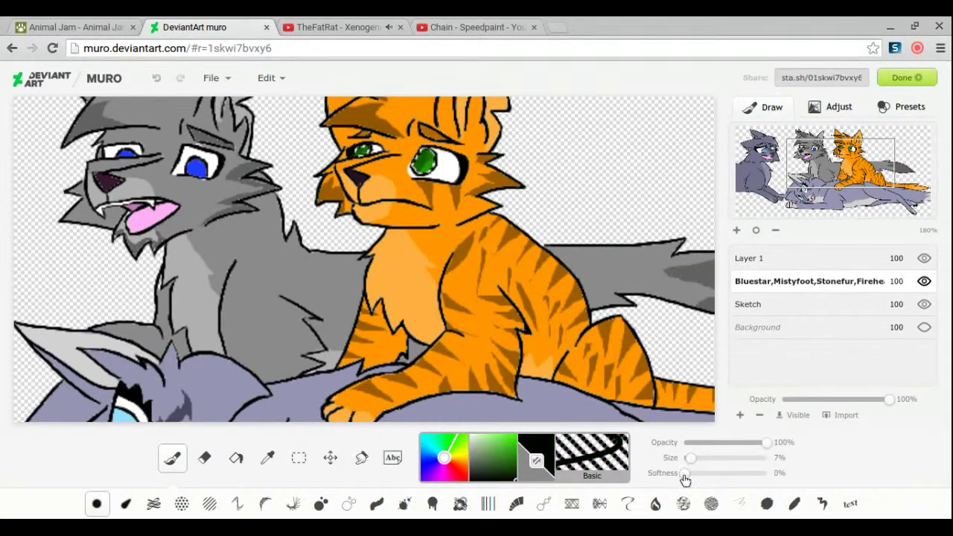
# Step: Select the lying cat's light blue irises by colour and shade them with deeper blue at 90% opacity, adding small pale blue highlights
pyautogui.keyDown('alt'); pyautogui.click(629, 446); pyautogui.keyUp('alt')
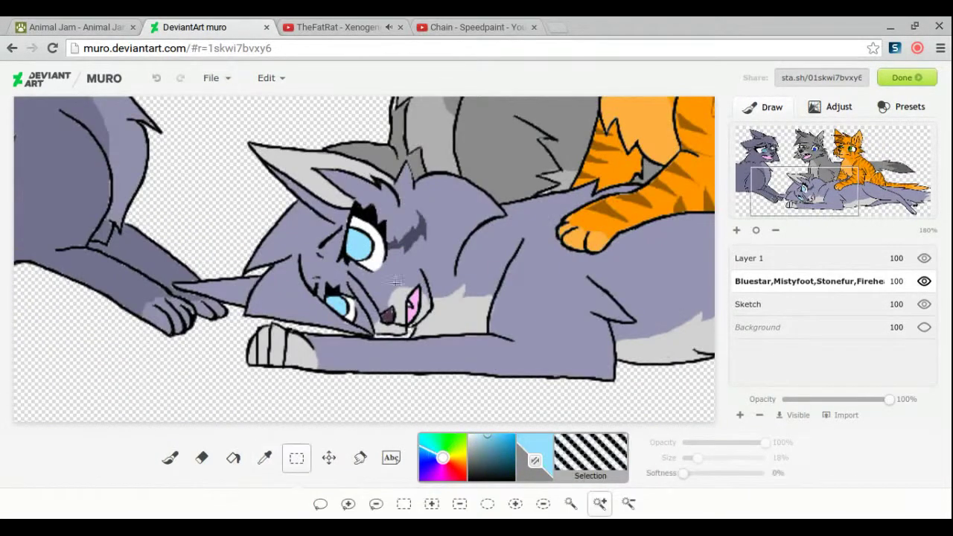
pyautogui.press('b')
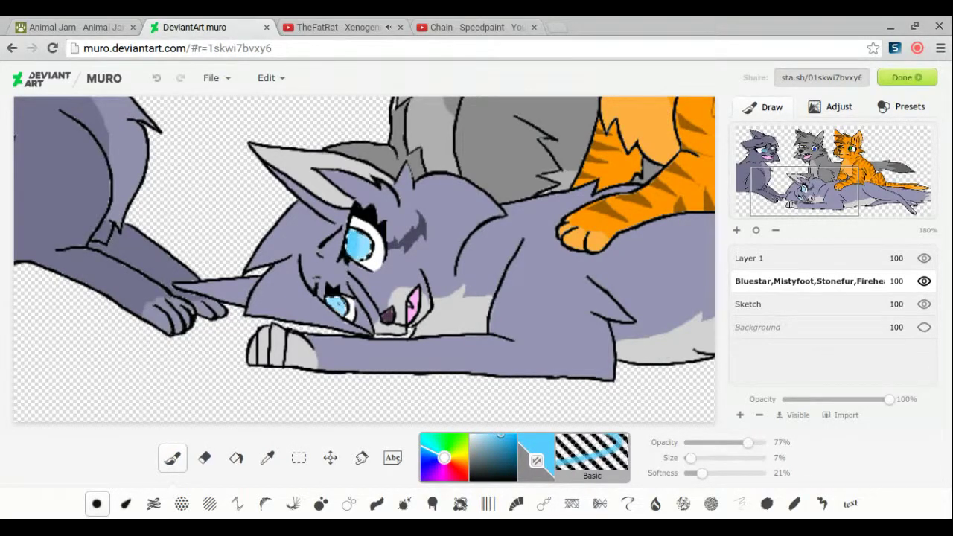
pyautogui.click(760, 443)
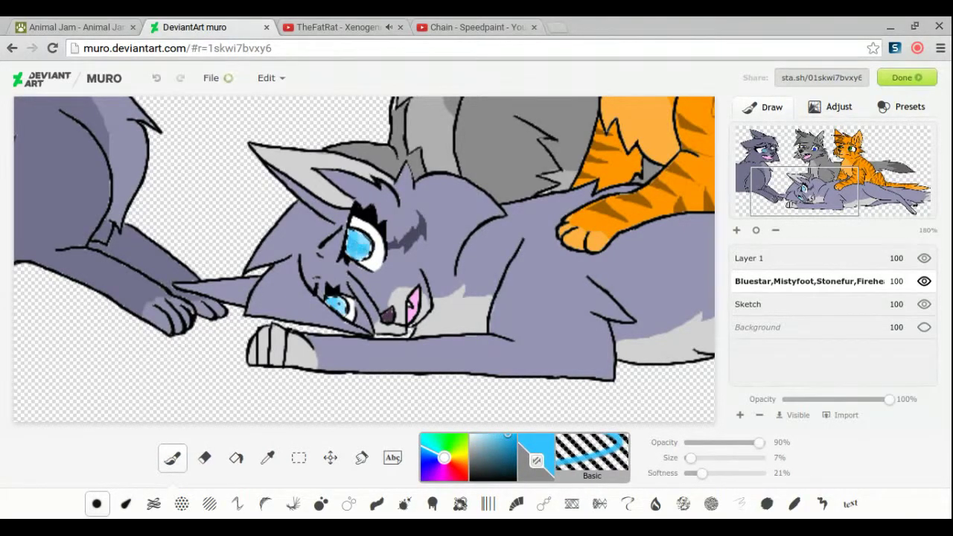
pyautogui.press('i')
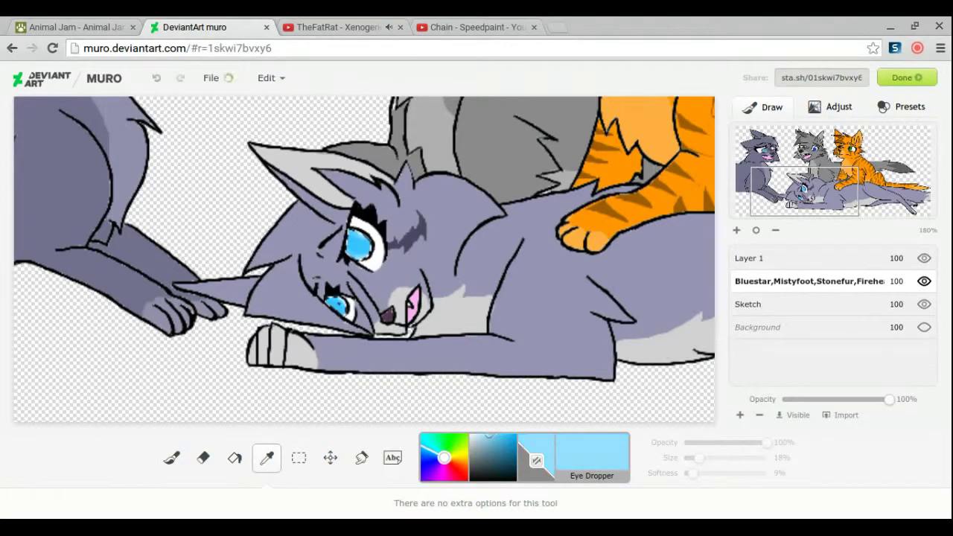
pyautogui.press('b')
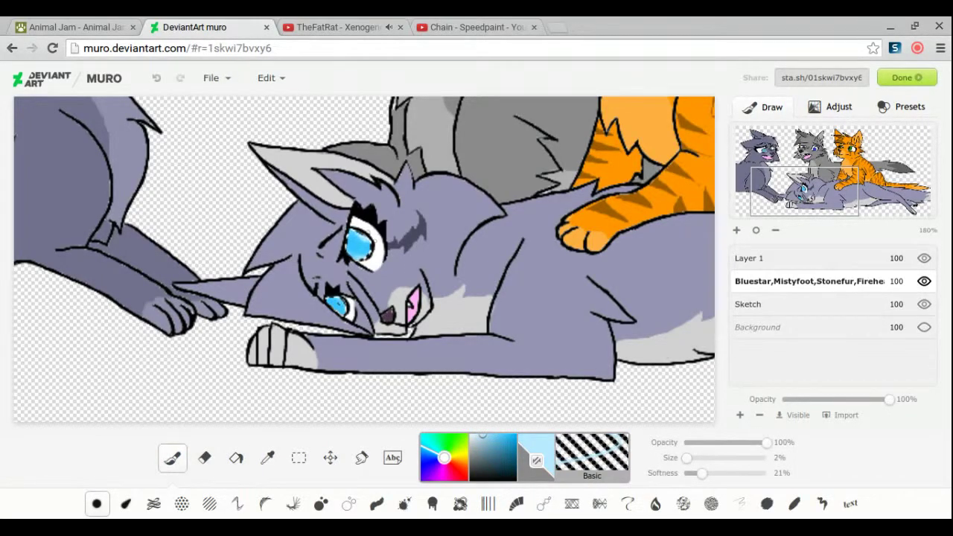
pyautogui.click(537, 467)
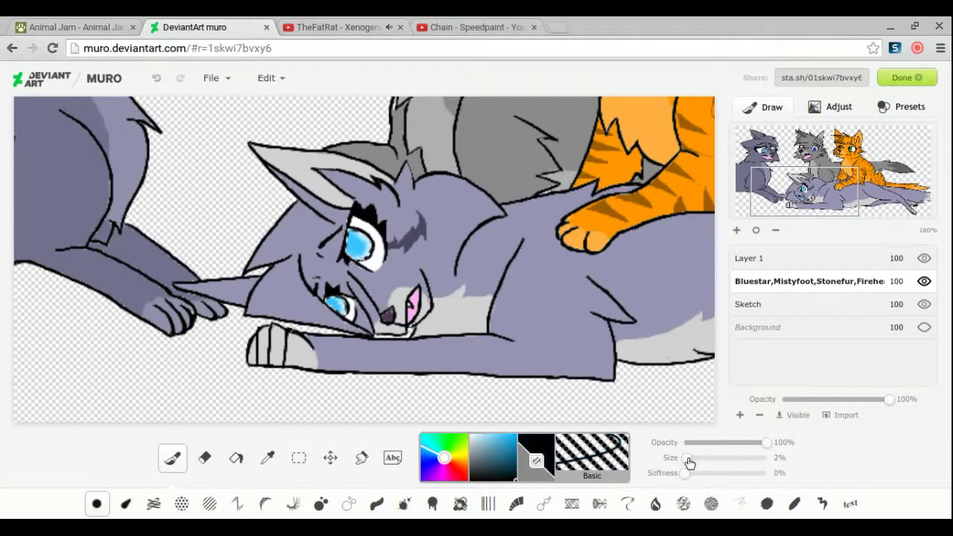
# Step: Select the left cat's teal irises by colour on the coloured cats layer and shade them with darker teal at 90% opacity
pyautogui.click(748, 258)
pyautogui.moveTo(805, 191); pyautogui.dragTo(785, 156)
pyautogui.press('i')
pyautogui.click(197, 221)
pyautogui.press('m')
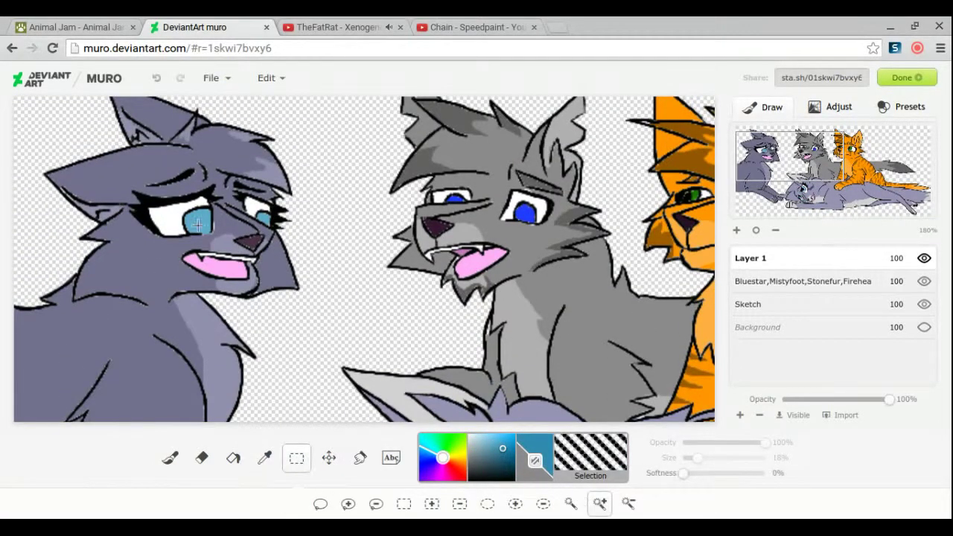
pyautogui.click(742, 281)
pyautogui.click(172, 462)
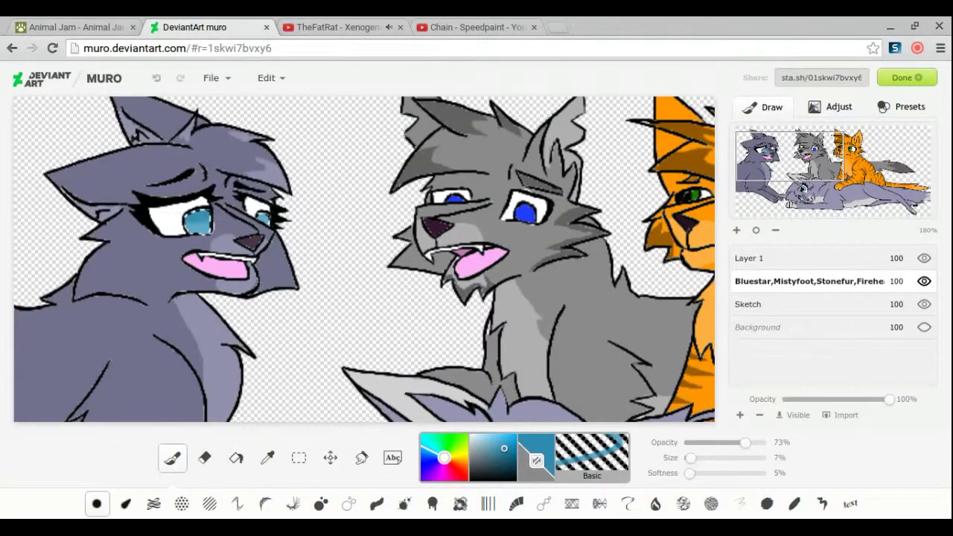
pyautogui.keyDown('alt'); pyautogui.click(264, 212); pyautogui.keyUp('alt')
pyautogui.press('9')
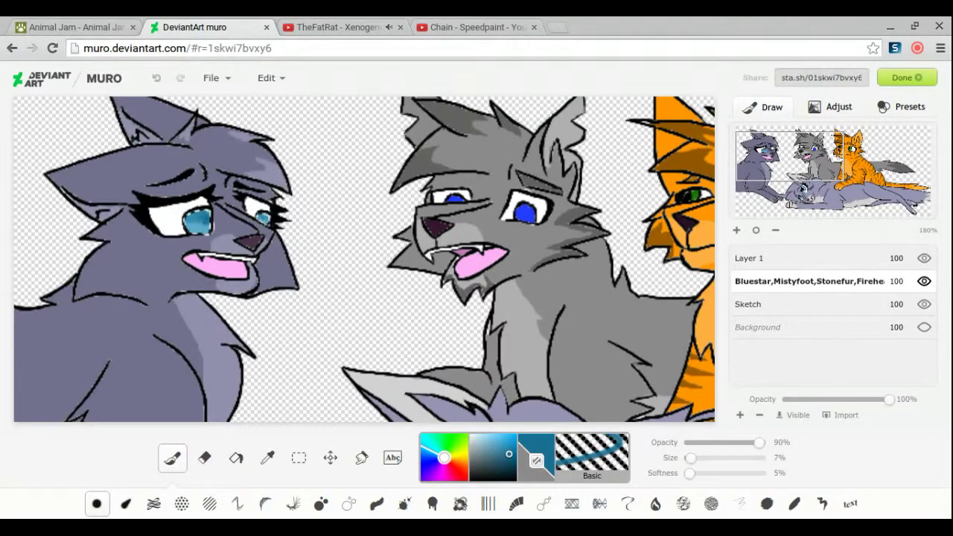
# Step: Add soft pale blue highlights and hard black pupils to the left cat's irises using the Basic brush at 4% size
pyautogui.click(268, 457)
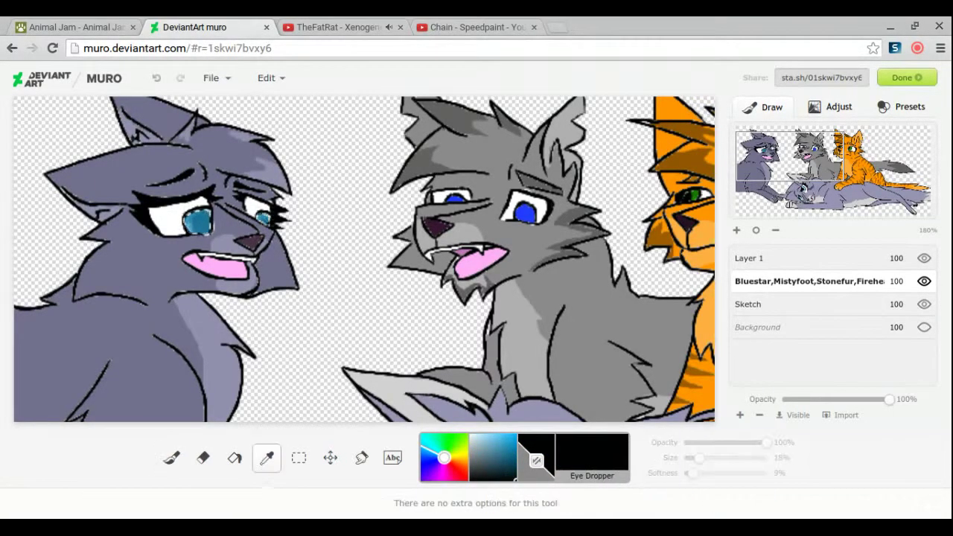
pyautogui.click(171, 457)
pyautogui.press('[')
pyautogui.hotkey('shift', ']')
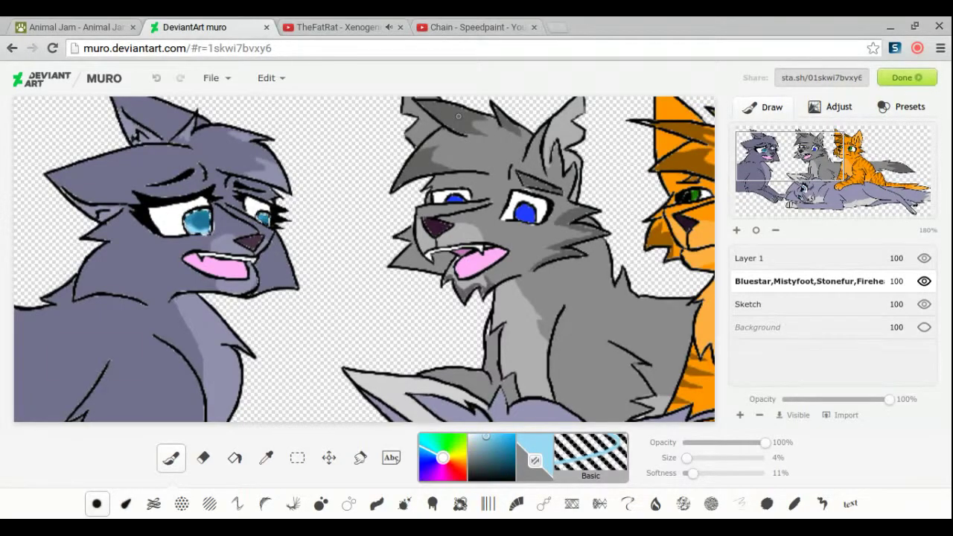
pyautogui.hotkey('shift', '[')
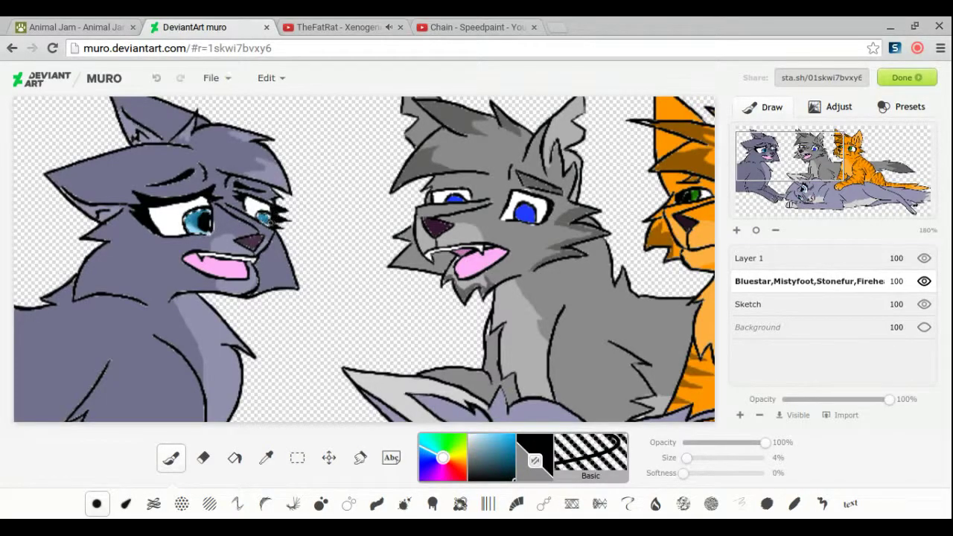
pyautogui.click(329, 457)
pyautogui.moveTo(328, 457); pyautogui.dragTo(255, 335)
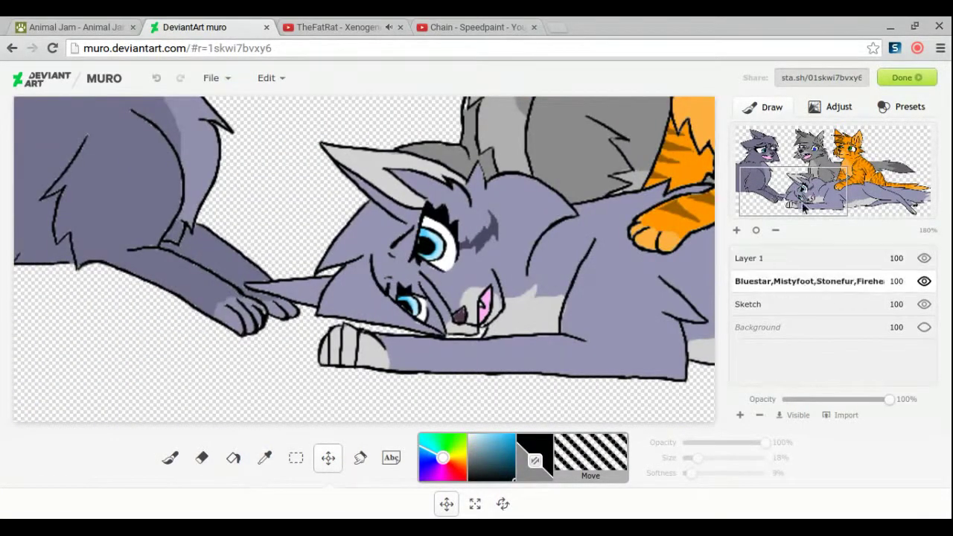
# Step: Select the middle cat's blue irises and shade them with darker blue using the Basic brush at 84% opacity
pyautogui.moveTo(793, 221); pyautogui.dragTo(804, 216)
pyautogui.press('m')
pyautogui.press('b')
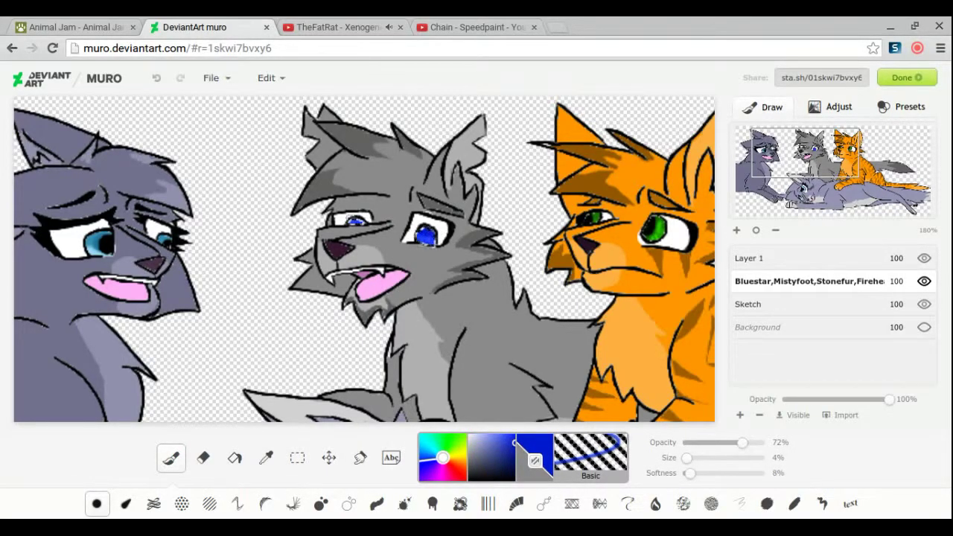
pyautogui.moveTo(727, 443); pyautogui.dragTo(752, 442)
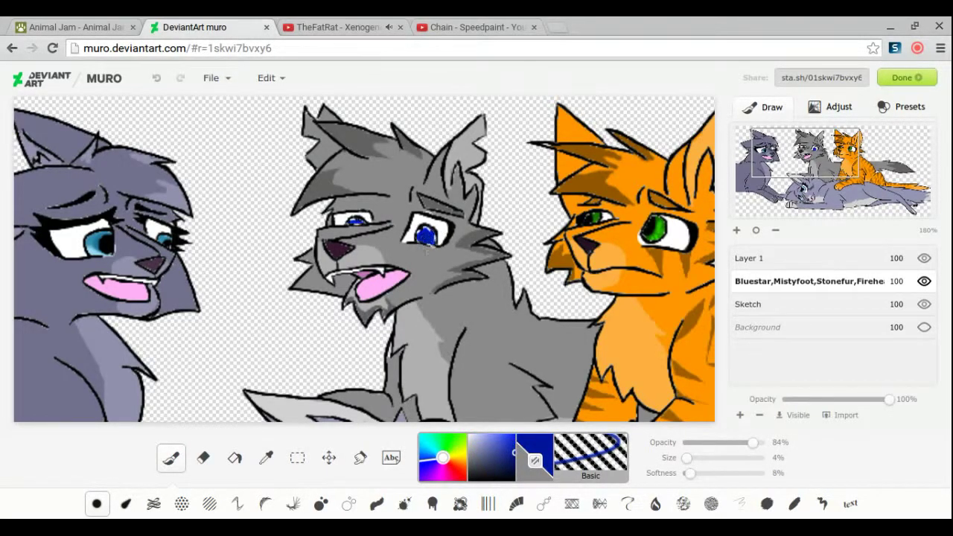
pyautogui.click(268, 457)
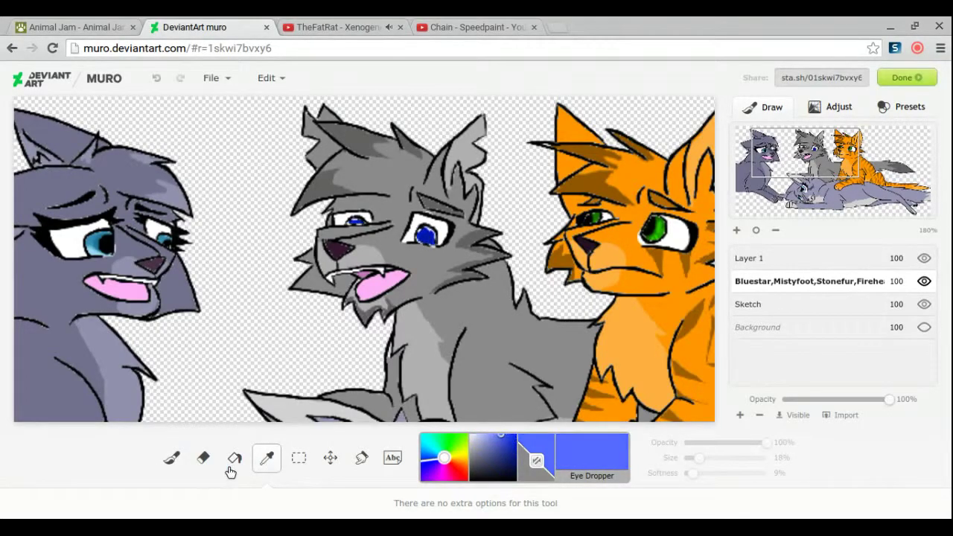
# Step: Paint black pupils and soft light blue highlights in the middle cat's irises with the Basic brush at 5% size
pyautogui.press('b')
pyautogui.click(514, 480)
pyautogui.click(682, 473)
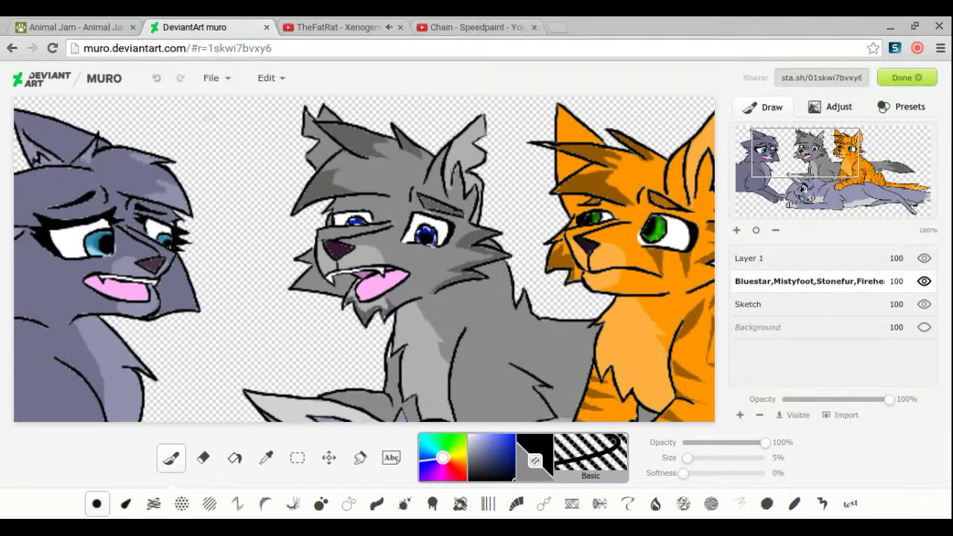
pyautogui.click(489, 435)
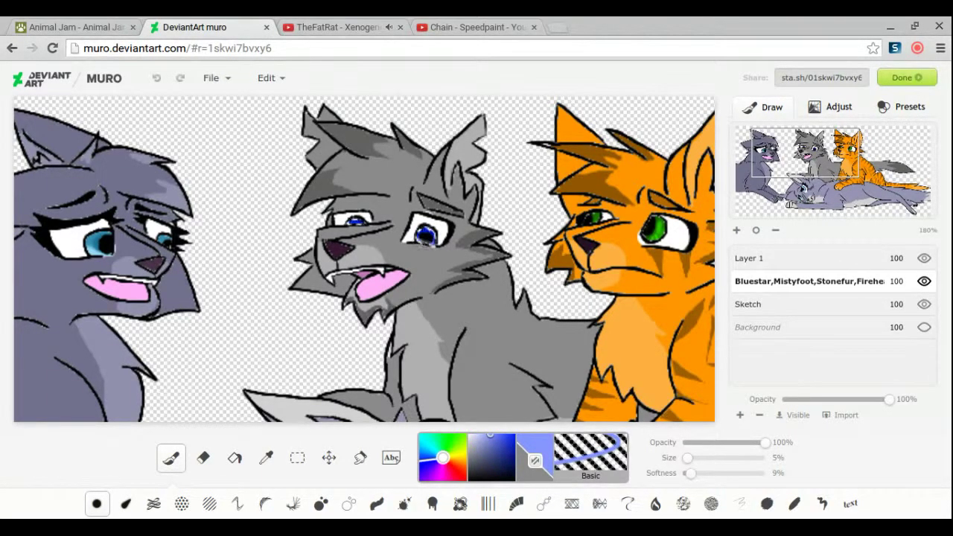
pyautogui.click(514, 479)
pyautogui.click(329, 457)
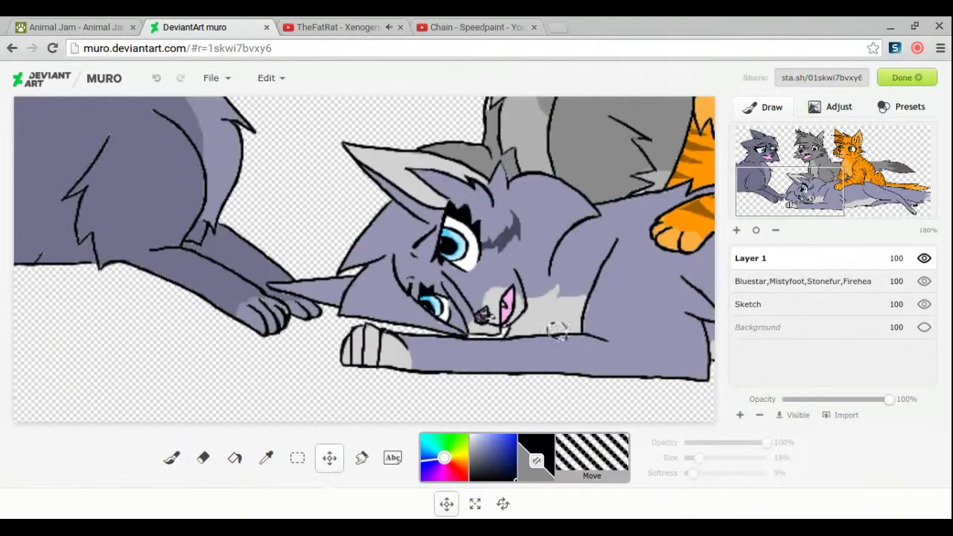
# Step: Select small elliptical shine spots in all the cats' eyes and paint them white with the Basic brush at 34% size
pyautogui.scroll(-5, 363, 259)
pyautogui.scroll(5, 363, 259)
pyautogui.click(297, 457)
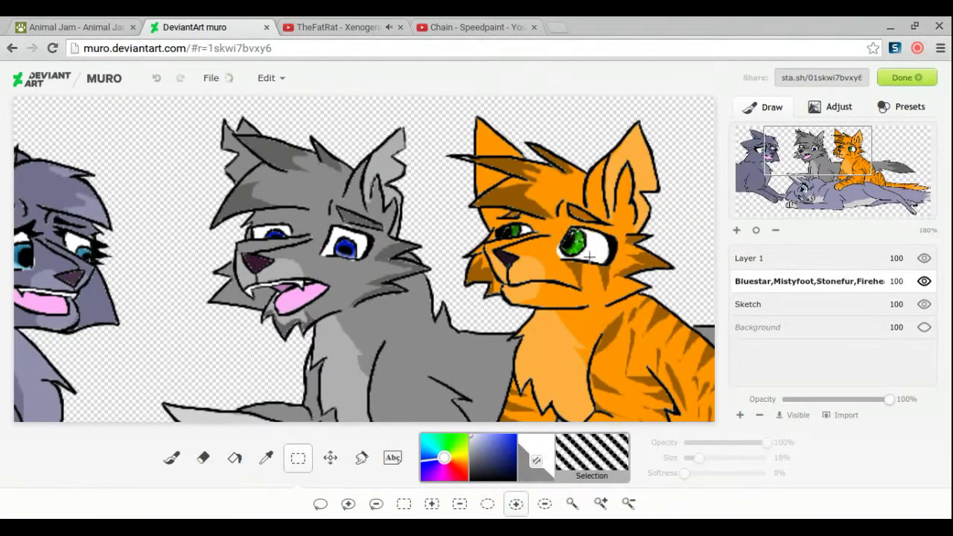
pyautogui.scroll(-3, 512, 231)
pyautogui.hscroll(-3, 483, 268)
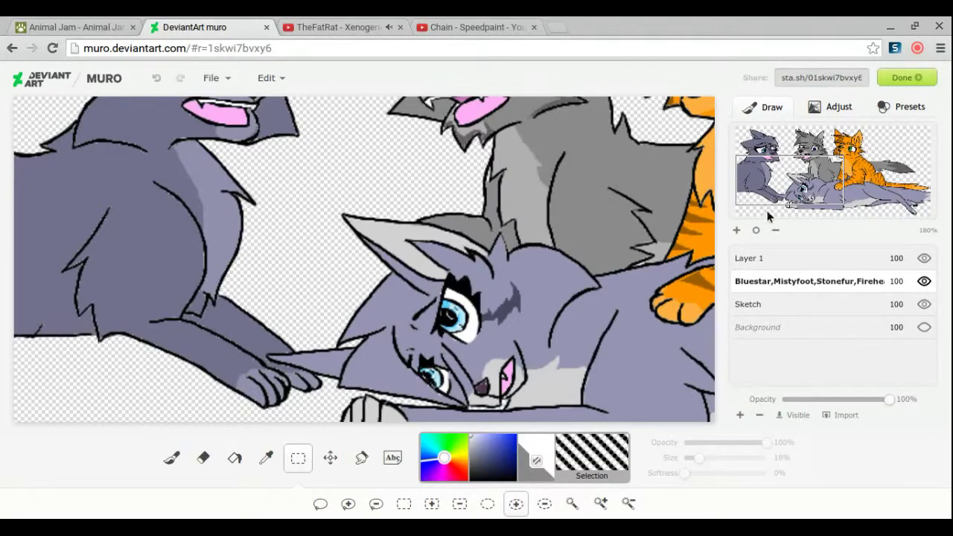
pyautogui.scroll(3, 206, 248)
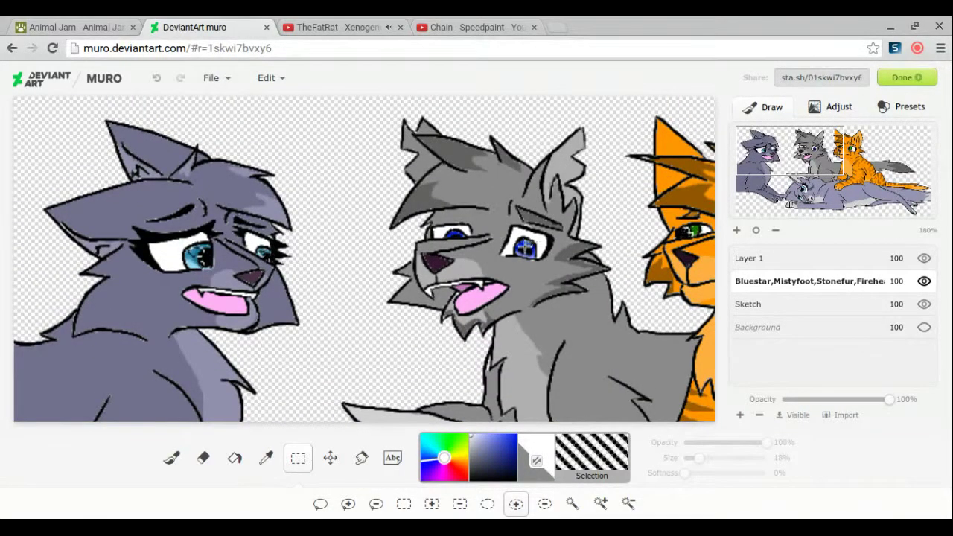
pyautogui.click(171, 457)
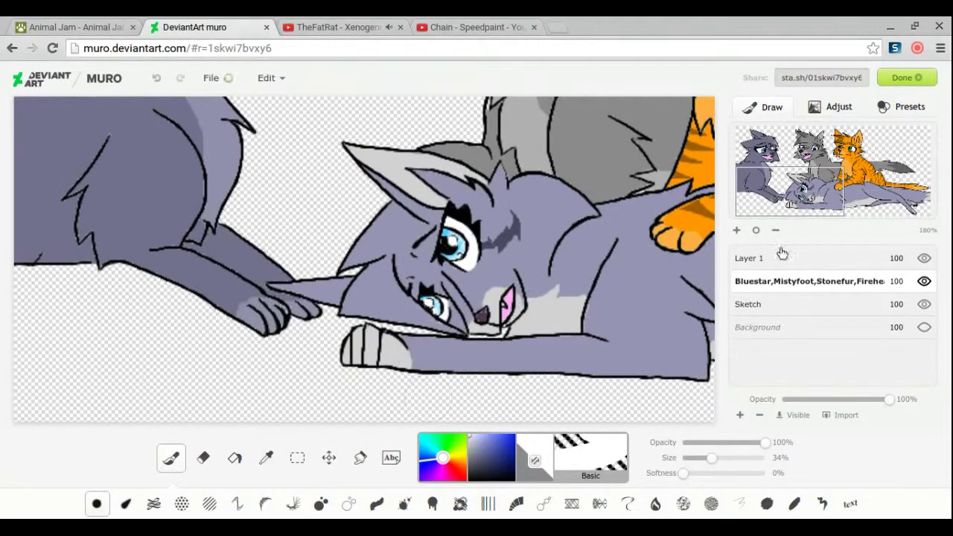
# Step: Rename the empty top layer, Layer 1, as Shading
pyautogui.click(812, 260)
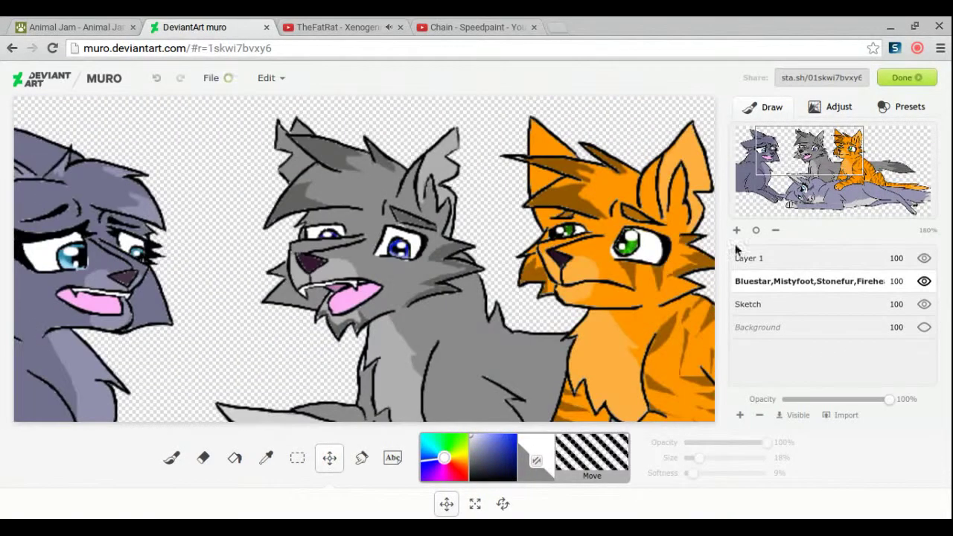
pyautogui.doubleClick(748, 257)
pyautogui.write('Shading')
pyautogui.press('Return')
# Step: Select everything on the coloured cats layer and subtract the transparent background so only the cats are selected
pyautogui.click(297, 458)
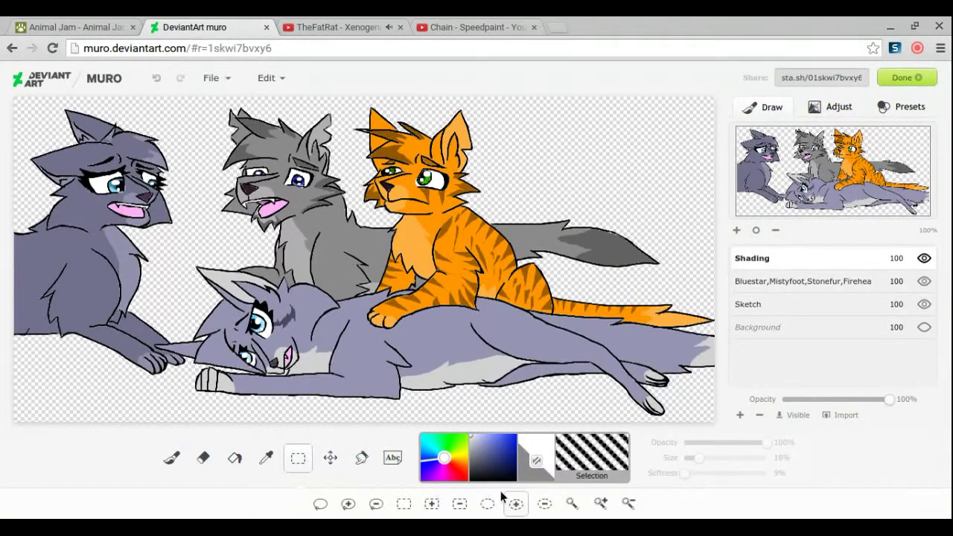
pyautogui.click(804, 281)
pyautogui.hotkey('ctrl', 'a')
pyautogui.click(578, 164)
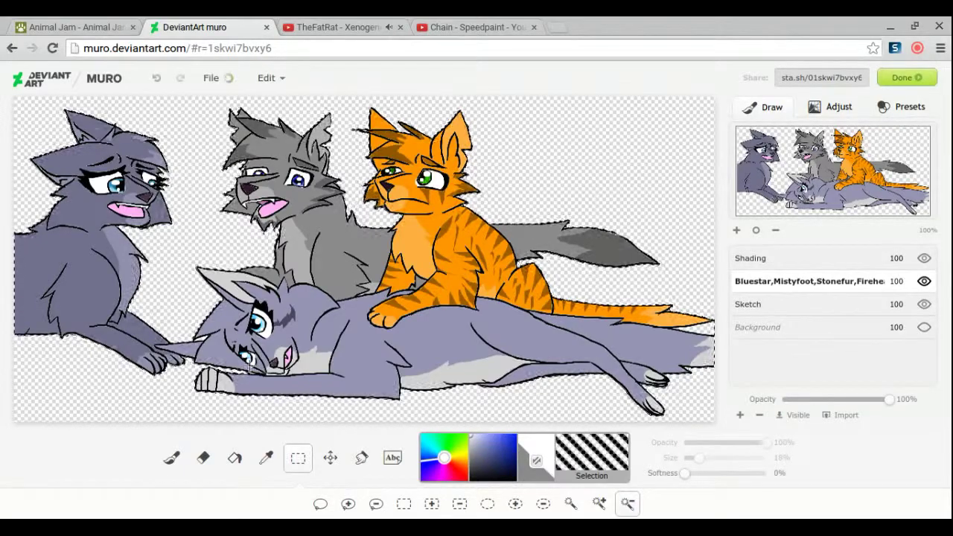
# Step: Paint dark navy shadow on the Shading layer along the lying cat's belly and the underside of its far hind leg
pyautogui.click(763, 261)
pyautogui.click(171, 458)
pyautogui.click(736, 230)
pyautogui.moveTo(832, 170); pyautogui.dragTo(845, 194)
pyautogui.moveTo(350, 344)
pyautogui.mouseDown()
pyautogui.moveTo(613, 305)
pyautogui.moveTo(476, 350)
pyautogui.moveTo(359, 364)
pyautogui.moveTo(585, 311)
pyautogui.mouseUp()
pyautogui.press(']')
pyautogui.moveTo(845, 194); pyautogui.dragTo(879, 194)
pyautogui.moveTo(261, 354)
pyautogui.mouseDown()
pyautogui.moveTo(495, 316)
pyautogui.moveTo(588, 339)
pyautogui.moveTo(555, 327)
pyautogui.mouseUp()
pyautogui.click(203, 458)
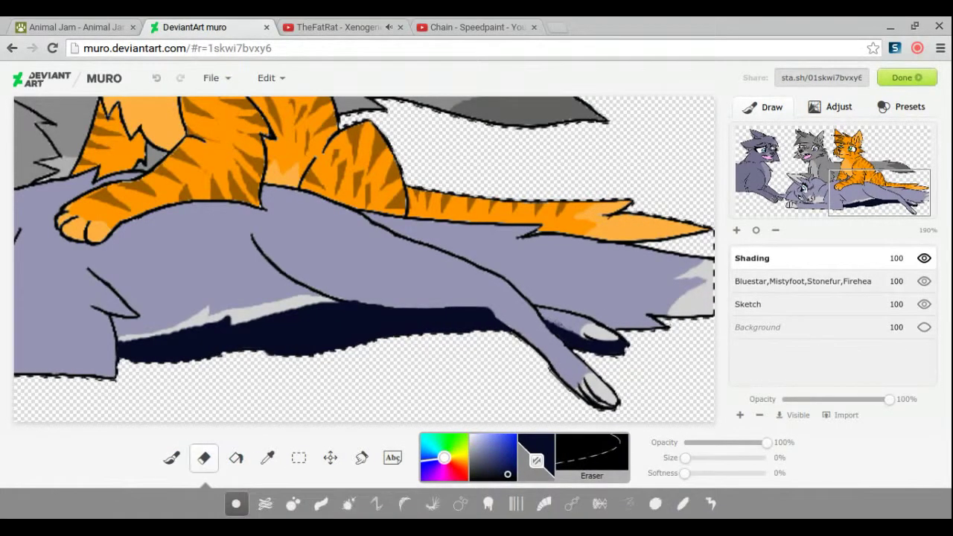
# Step: Paint a dark navy shadow along the lying cat's near hind leg and paw, trimming its edges with the Eraser at 5% size
pyautogui.click(173, 458)
pyautogui.click(174, 458)
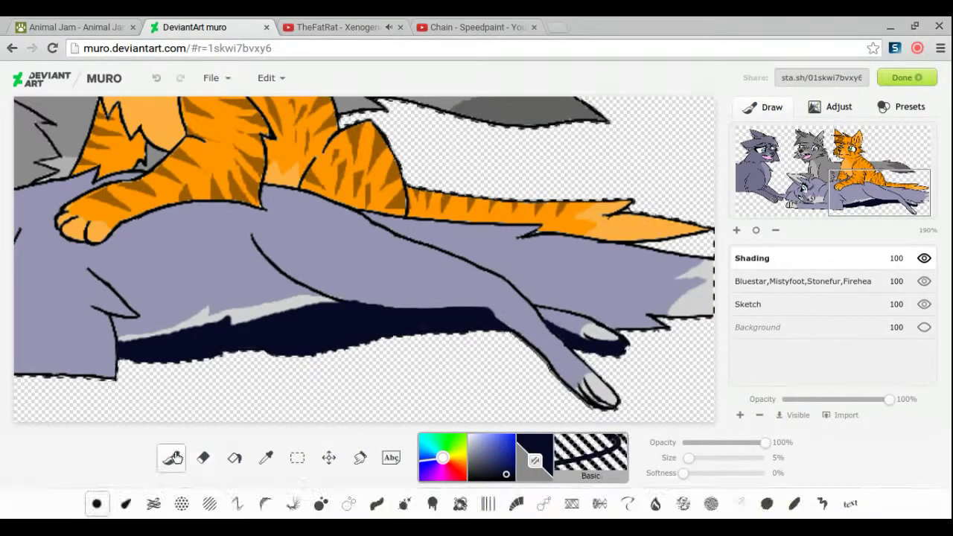
pyautogui.moveTo(368, 222); pyautogui.dragTo(514, 284)
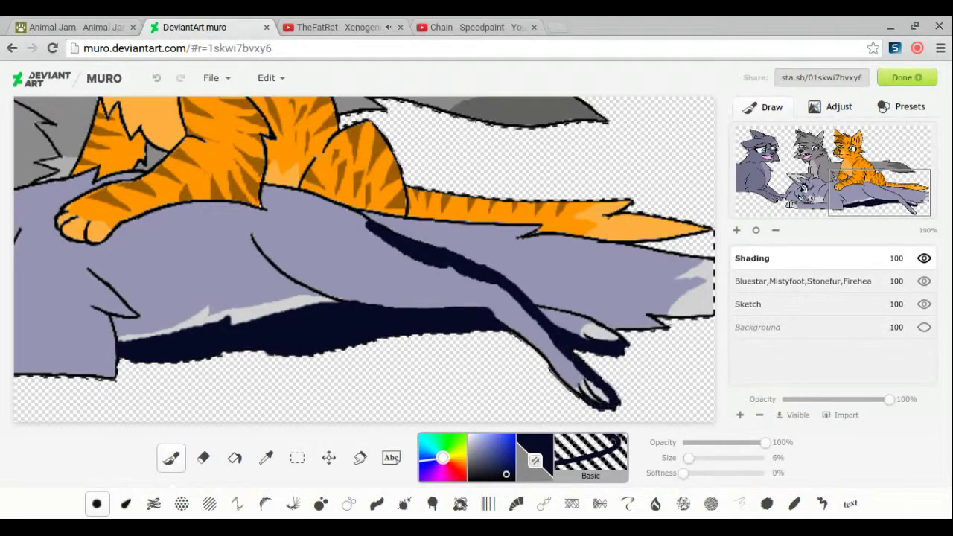
pyautogui.press('e')
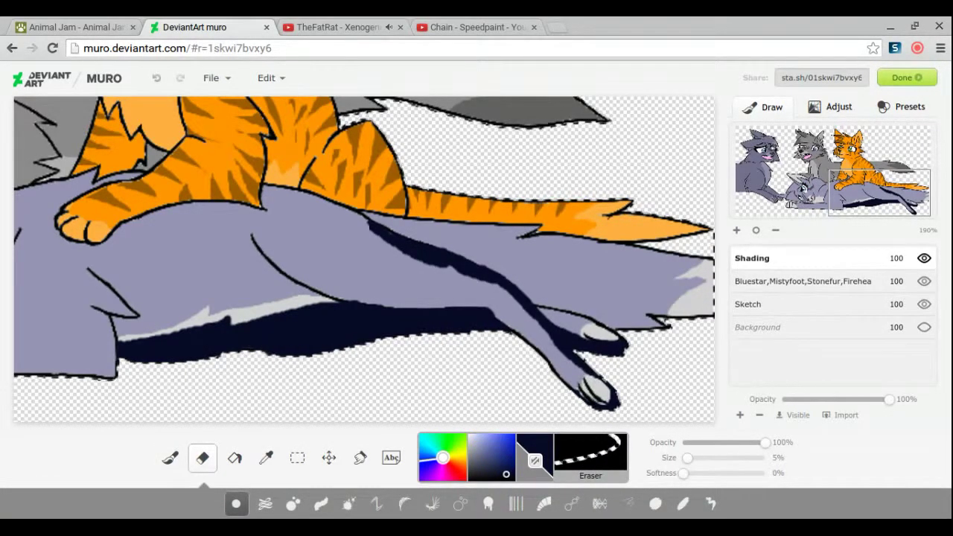
pyautogui.moveTo(368, 225); pyautogui.dragTo(480, 280)
# Step: Shade the underside of the lying cat's tail in dark navy with jagged fur edges, refining the shape with the Eraser
pyautogui.click(170, 460)
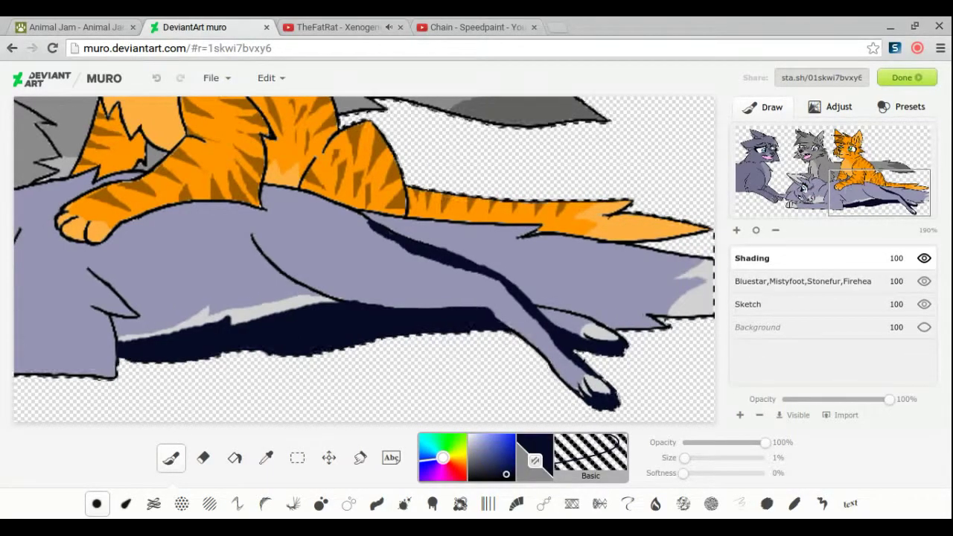
pyautogui.moveTo(684, 458); pyautogui.dragTo(693, 458)
pyautogui.moveTo(533, 298)
pyautogui.mouseDown()
pyautogui.moveTo(664, 331)
pyautogui.moveTo(692, 321)
pyautogui.mouseUp()
pyautogui.press('e')
pyautogui.press('b')
pyautogui.moveTo(572, 298)
pyautogui.mouseDown()
pyautogui.moveTo(673, 319)
pyautogui.moveTo(713, 306)
pyautogui.moveTo(640, 297)
pyautogui.mouseUp()
pyautogui.moveTo(688, 458); pyautogui.dragTo(686, 457)
pyautogui.press('e')
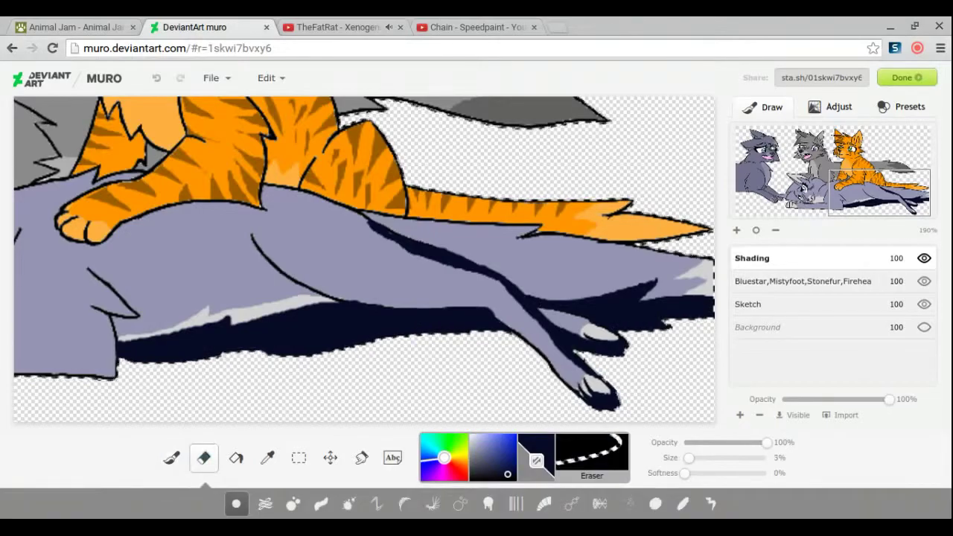
# Step: Outline and fill a dark navy shadow along the underside of the lying cat's outstretched foreleg, paw and elbow
pyautogui.moveTo(879, 193); pyautogui.dragTo(803, 193)
pyautogui.press('b')
pyautogui.moveTo(624, 320)
pyautogui.mouseDown()
pyautogui.moveTo(521, 367)
pyautogui.moveTo(338, 365)
pyautogui.moveTo(257, 350)
pyautogui.mouseUp()
pyautogui.press('[')
pyautogui.press('[')
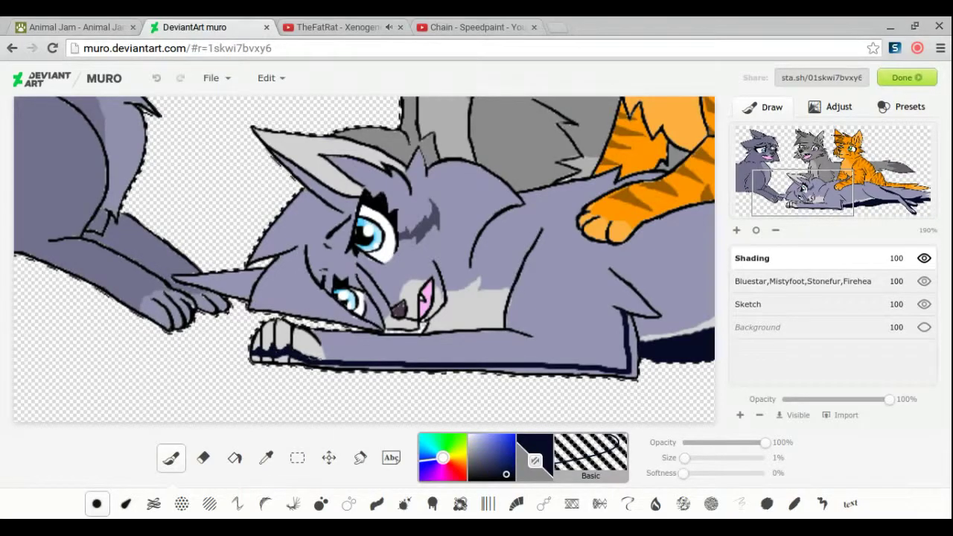
pyautogui.press(']')
pyautogui.press(']')
pyautogui.press(']')
pyautogui.press(']')
pyautogui.press(']')
pyautogui.press(']')
pyautogui.press(']')
pyautogui.press(']')
pyautogui.press(']')
pyautogui.moveTo(253, 357)
pyautogui.mouseDown()
pyautogui.moveTo(637, 372)
pyautogui.moveTo(631, 316)
pyautogui.mouseUp()
# Step: Paint navy shadow on the fur tuft above the lying cat's elbow and trim it with the Eraser at 5% size
pyautogui.press('[')
pyautogui.press('[')
pyautogui.press('[')
pyautogui.press('[')
pyautogui.press('[')
pyautogui.press('[')
pyautogui.press('[')
pyautogui.press('[')
pyautogui.moveTo(605, 272); pyautogui.dragTo(667, 311)
pyautogui.press('e')
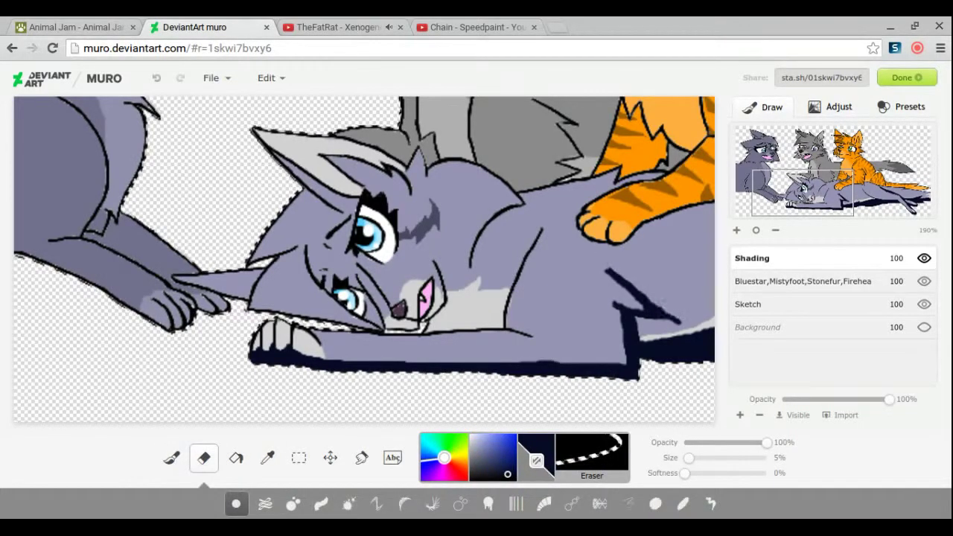
pyautogui.moveTo(607, 272); pyautogui.dragTo(668, 319)
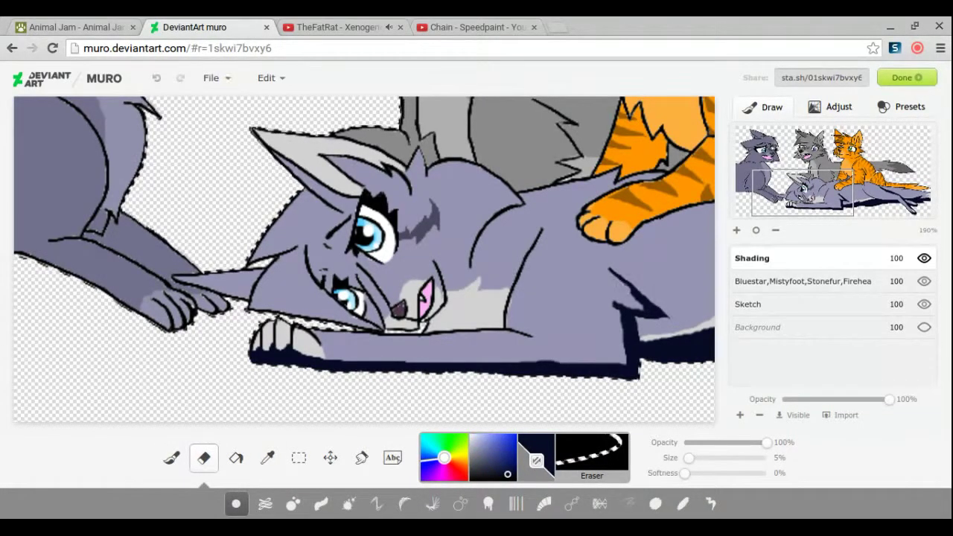
# Step: Reduce the Shading layer's opacity to 44%
pyautogui.moveTo(804, 192); pyautogui.dragTo(789, 187)
pyautogui.press('b')
pyautogui.moveTo(888, 399); pyautogui.dragTo(830, 399)
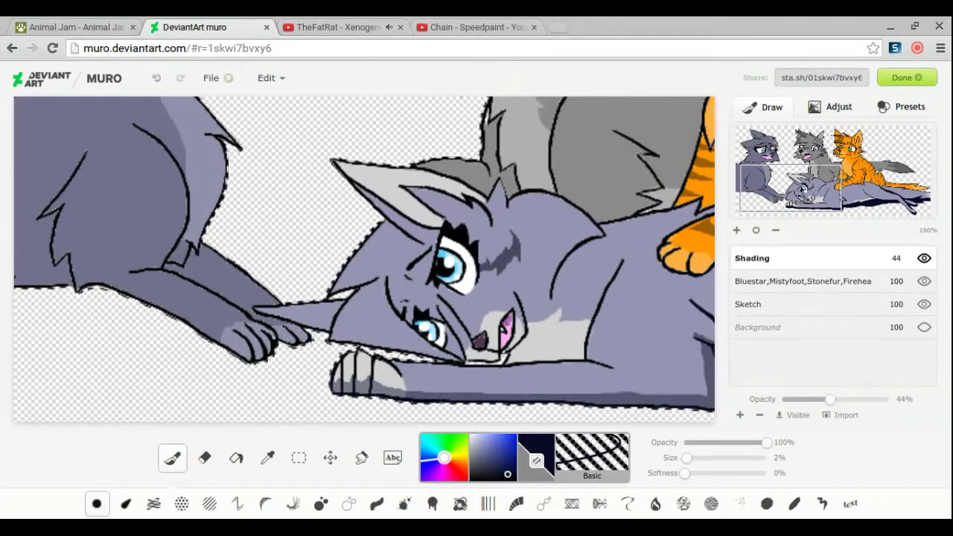
# Step: Shade the lying cat's mouth, the top of its upper eye and its upper ear with the 2% brush, trimming with the Eraser
pyautogui.moveTo(503, 326); pyautogui.dragTo(515, 343)
pyautogui.press('e')
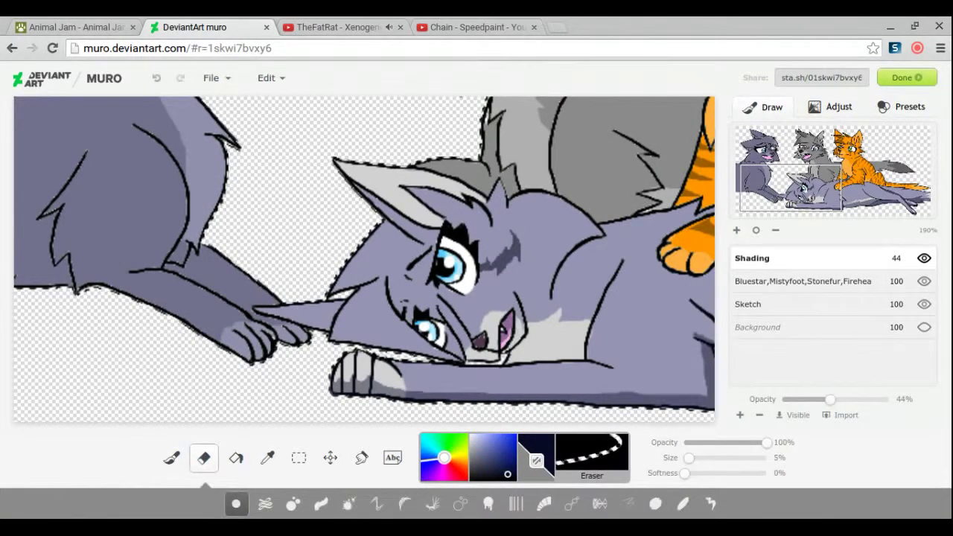
pyautogui.press('b')
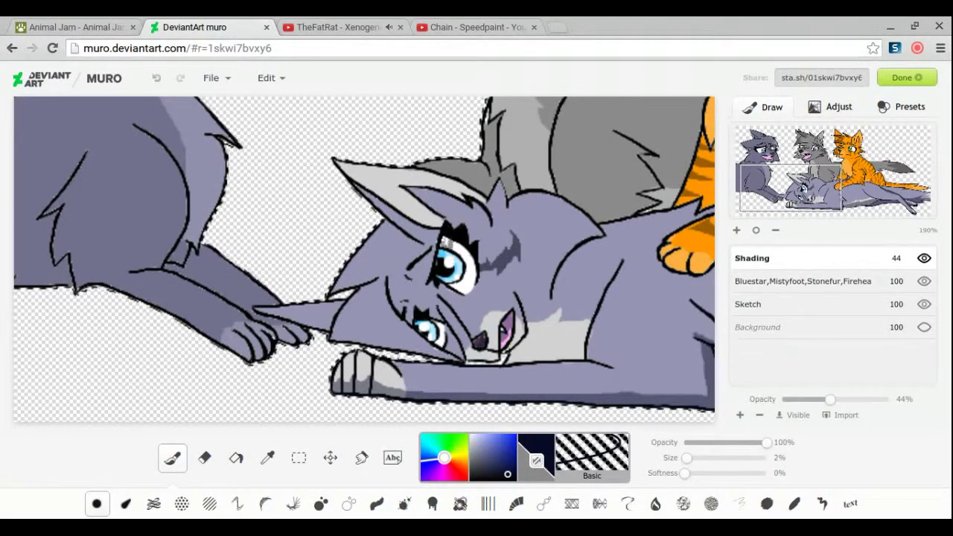
pyautogui.moveTo(399, 182); pyautogui.dragTo(427, 183)
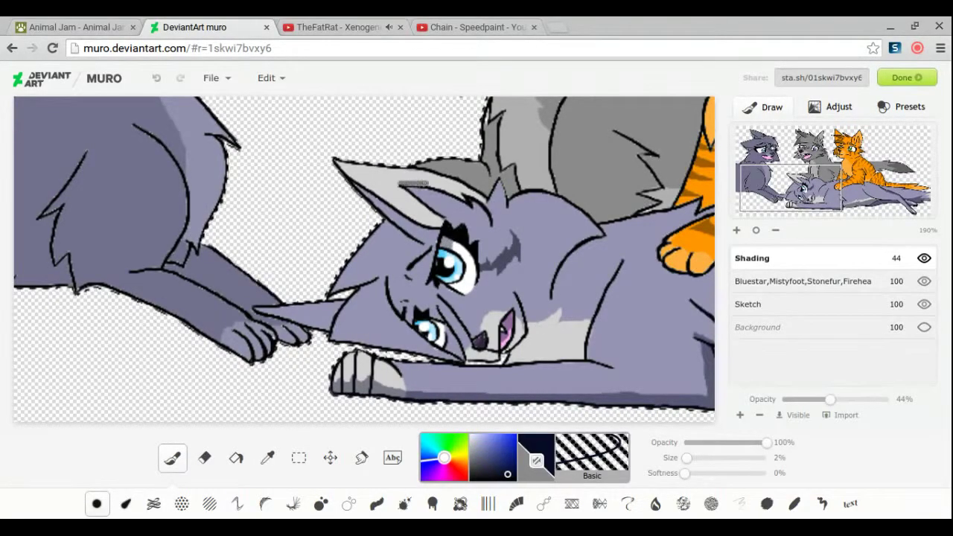
pyautogui.press('e')
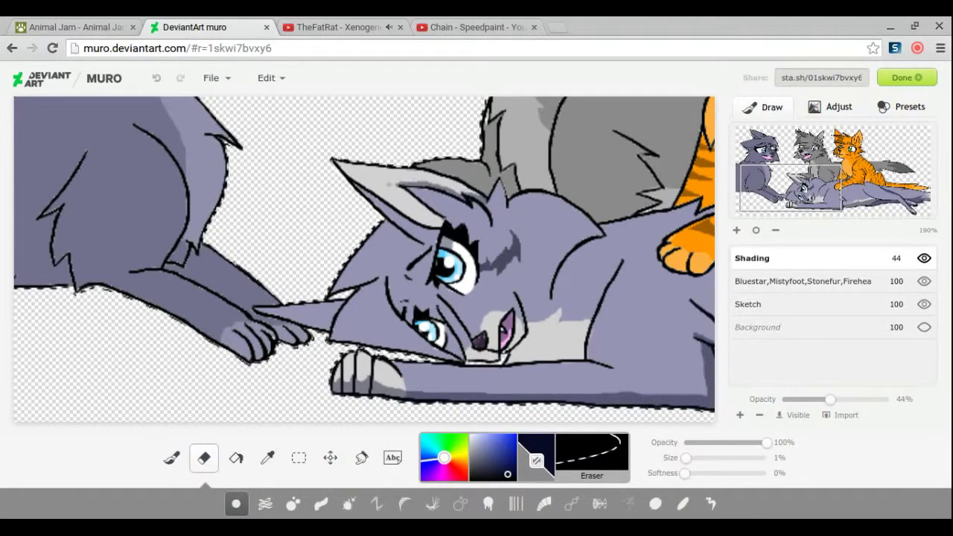
# Step: Shade the lying cat's lower ear with the 2% brush and refine the shadow's shape with the Eraser
pyautogui.click(172, 458)
pyautogui.click(804, 197)
pyautogui.moveTo(804, 197); pyautogui.dragTo(787, 198)
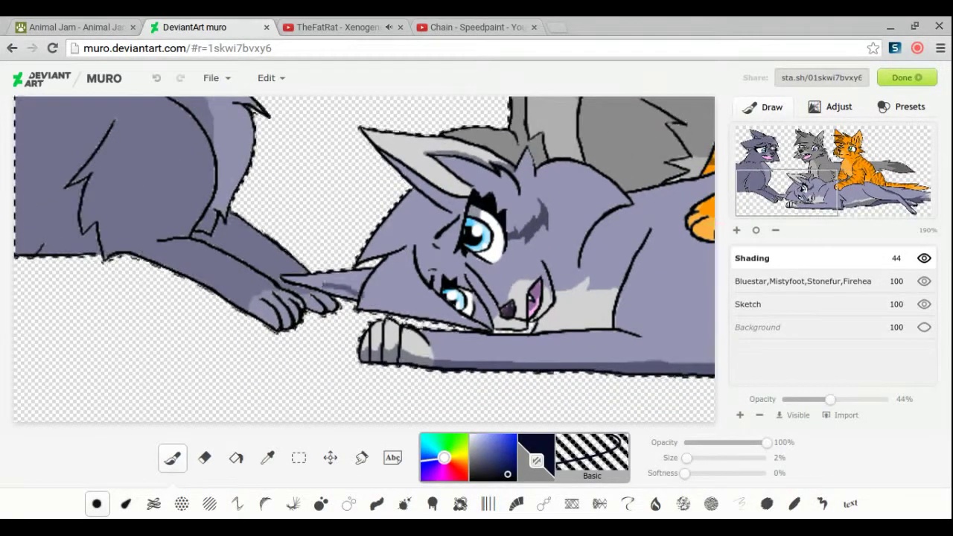
pyautogui.press('e')
pyautogui.press('b')
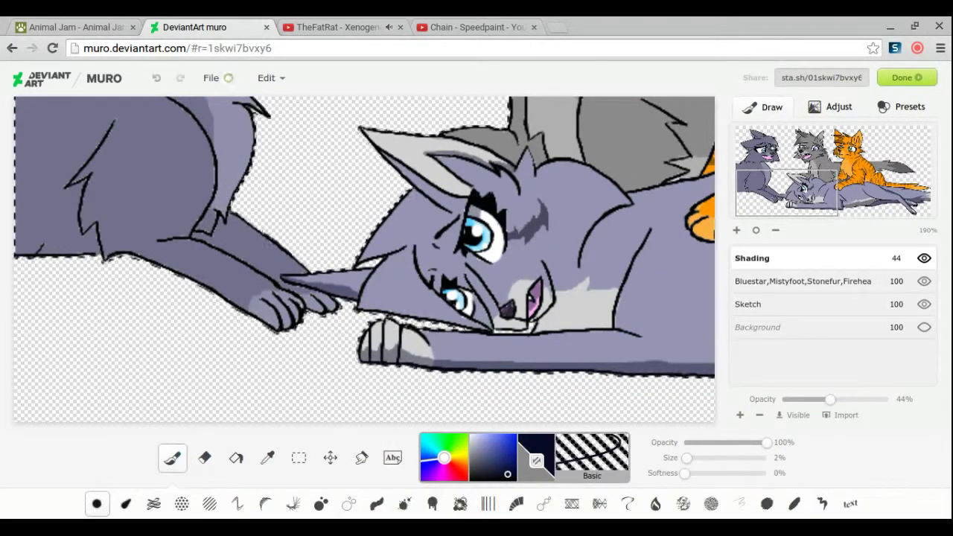
# Step: Paint shadows along the lying cat's cheek beside the mouth and the top edge of its head
pyautogui.moveTo(555, 274); pyautogui.dragTo(547, 321)
pyautogui.press('e')
pyautogui.press('b')
pyautogui.moveTo(525, 153); pyautogui.dragTo(562, 177)
# Step: Shade the lying cat's neck behind the cheek and its pale chest fur under the chin, trimming the edges with the Eraser at 1% size
pyautogui.moveTo(629, 187)
pyautogui.mouseDown()
pyautogui.moveTo(599, 217)
pyautogui.moveTo(574, 272)
pyautogui.mouseUp()
pyautogui.moveTo(633, 205); pyautogui.dragTo(584, 261)
pyautogui.moveTo(606, 217)
pyautogui.mouseDown()
pyautogui.moveTo(579, 283)
pyautogui.moveTo(536, 325)
pyautogui.mouseUp()
pyautogui.press('e')
pyautogui.press('b')
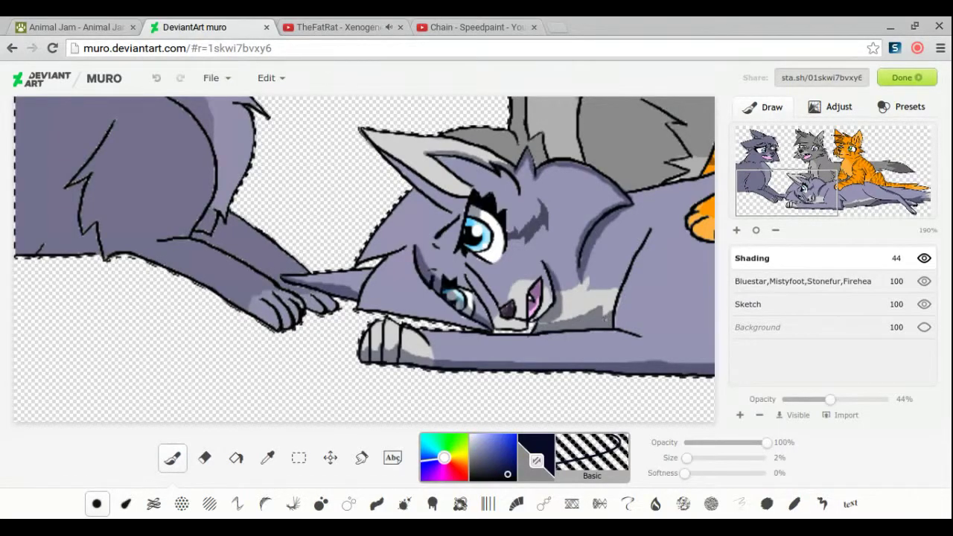
pyautogui.press('e')
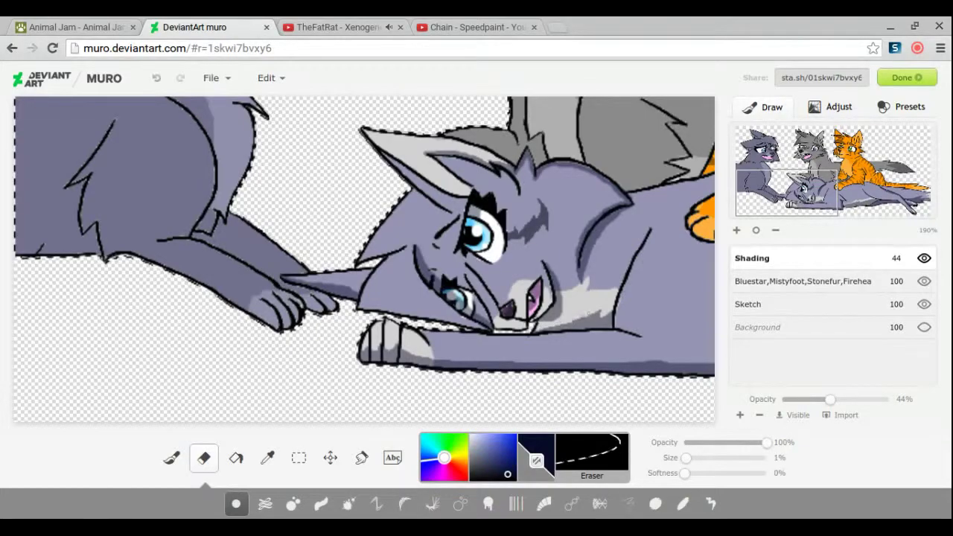
pyautogui.press('b')
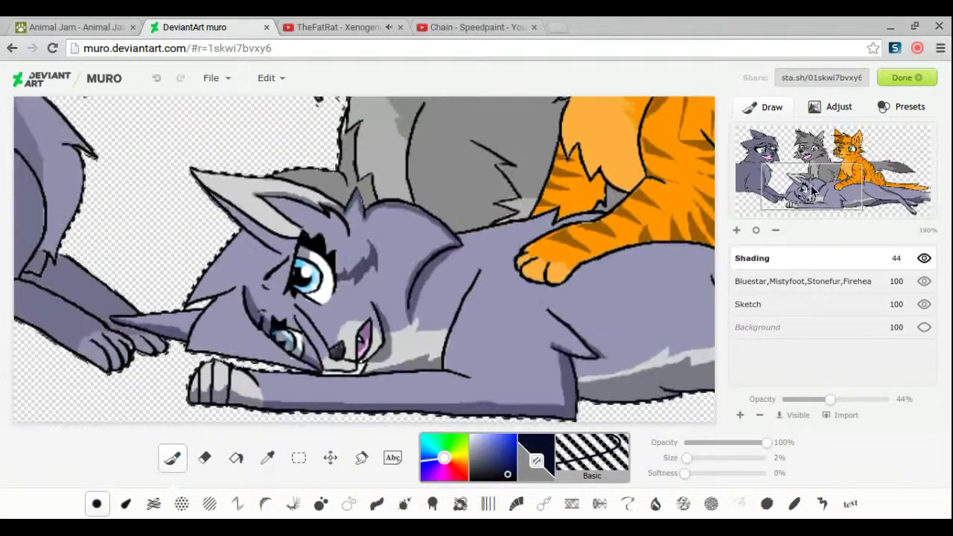
# Step: Shade the fur tuft on the lying cat's back beside the orange tabby's foreleg with the brush at 1% size
pyautogui.click(686, 458)
pyautogui.moveTo(545, 228); pyautogui.dragTo(105, 212)
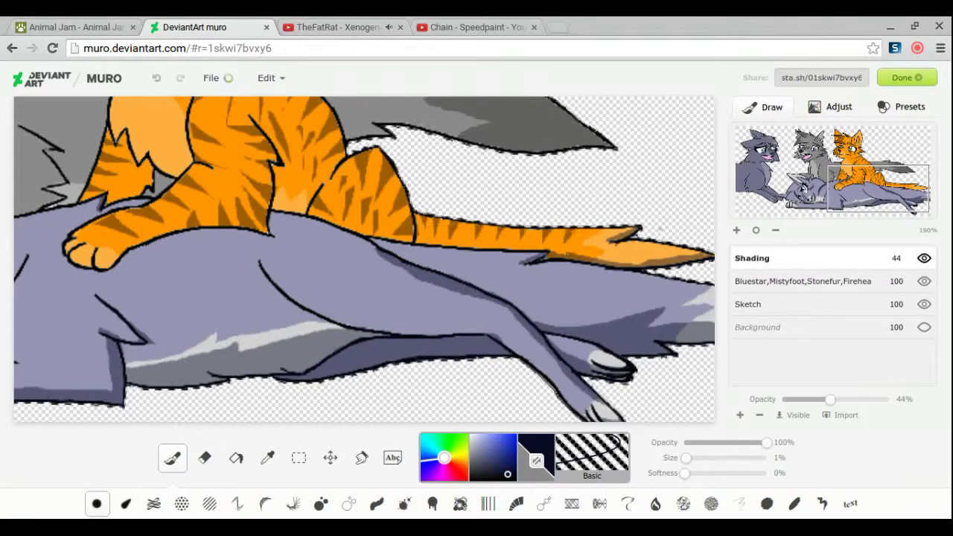
pyautogui.press('e')
pyautogui.moveTo(223, 223); pyautogui.dragTo(536, 354)
pyautogui.press('b')
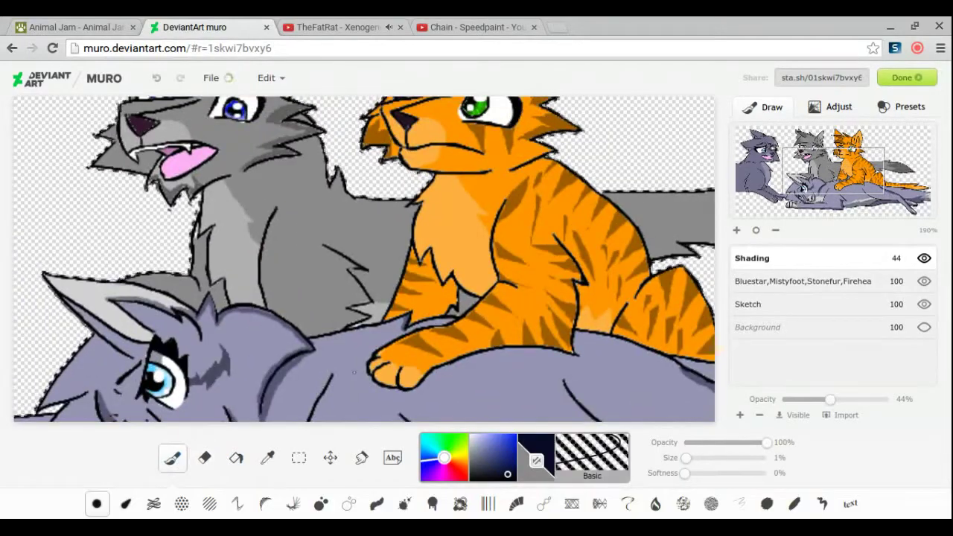
# Step: Paint a shadow along the underside of the orange tabby's near foreleg and paw with the 4% brush, correcting its edge with the Eraser
pyautogui.moveTo(685, 457); pyautogui.dragTo(688, 457)
pyautogui.moveTo(408, 383)
pyautogui.mouseDown()
pyautogui.moveTo(467, 347)
pyautogui.moveTo(572, 343)
pyautogui.mouseUp()
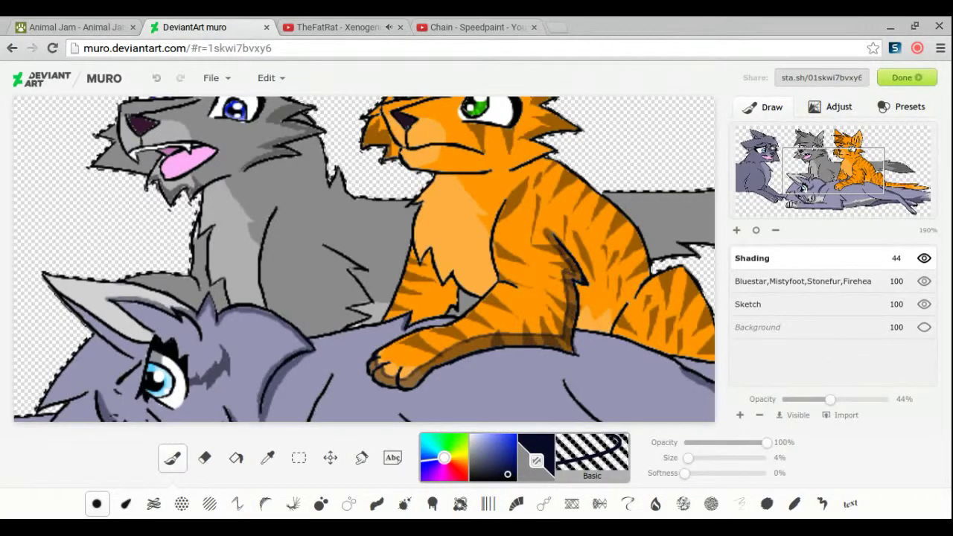
pyautogui.hotkey('ctrl', 'z')
pyautogui.press('e')
pyautogui.moveTo(572, 274); pyautogui.dragTo(549, 231)
# Step: Shade the fur behind the orange tabby's near foreleg using brush sizes of 1% and 2%, refining it with the Eraser at 1%
pyautogui.press('b')
pyautogui.moveTo(688, 457); pyautogui.dragTo(685, 457)
pyautogui.moveTo(588, 264); pyautogui.dragTo(583, 318)
pyautogui.moveTo(685, 457); pyautogui.dragTo(687, 457)
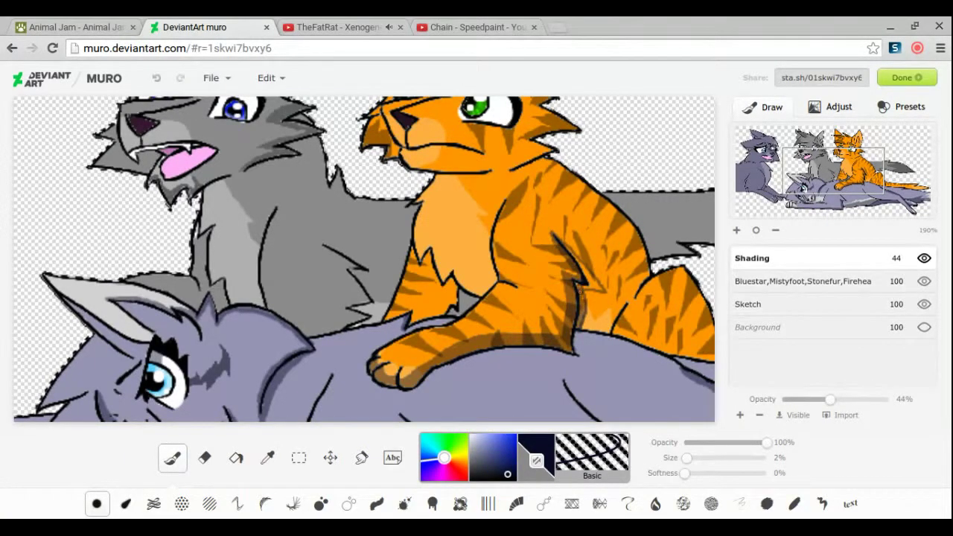
pyautogui.press('e')
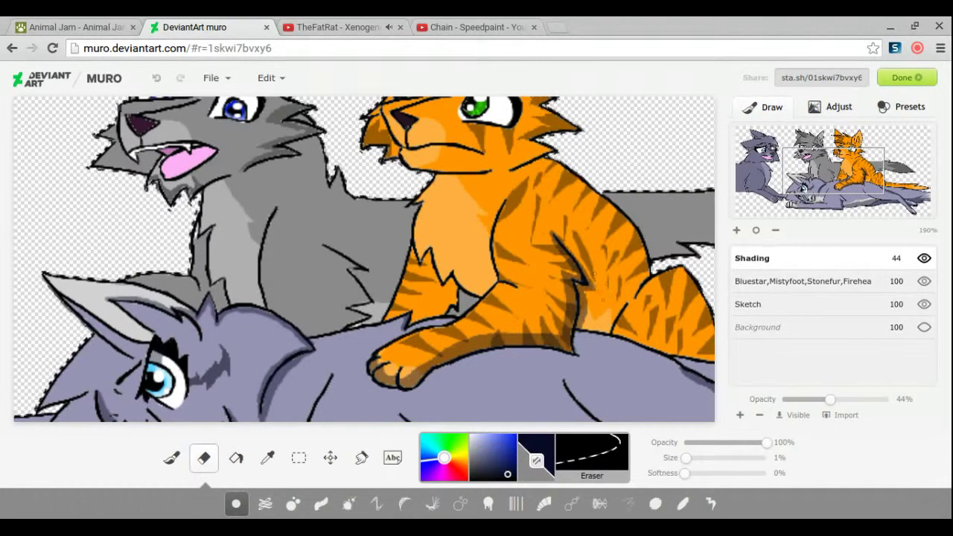
# Step: Shade the orange tabby's lower belly between the foreleg and hind leg, filling it with the brush at 8% size
pyautogui.press('b')
pyautogui.moveTo(588, 327); pyautogui.dragTo(607, 309)
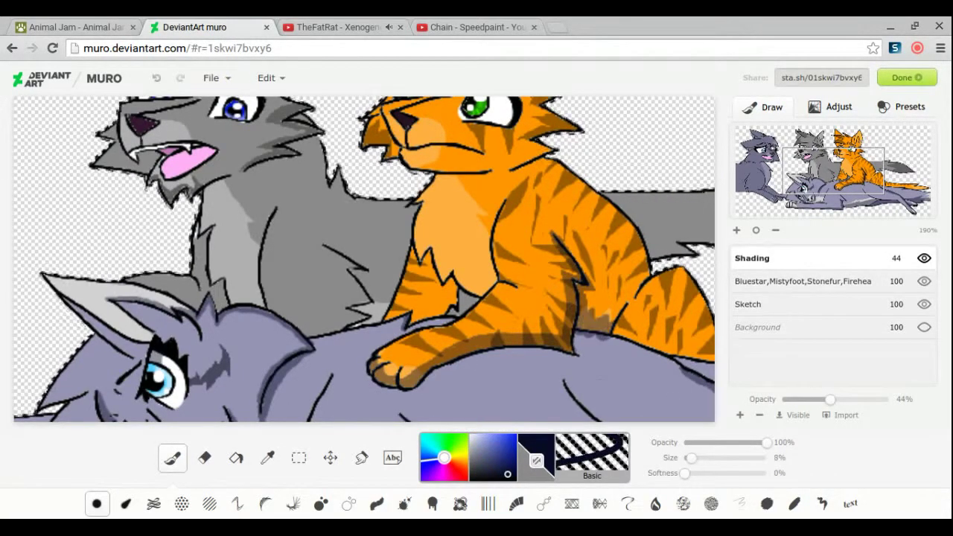
pyautogui.press('e')
pyautogui.press('b')
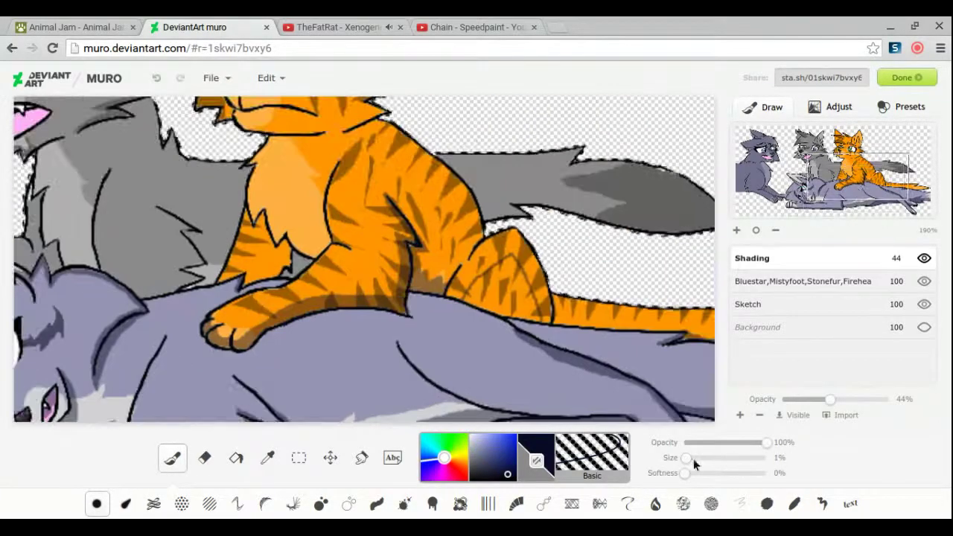
# Step: Fill the shadow on the orange tabby's hind leg with the 10% brush and shape it with the Eraser at 15% size
pyautogui.moveTo(688, 461); pyautogui.dragTo(692, 459)
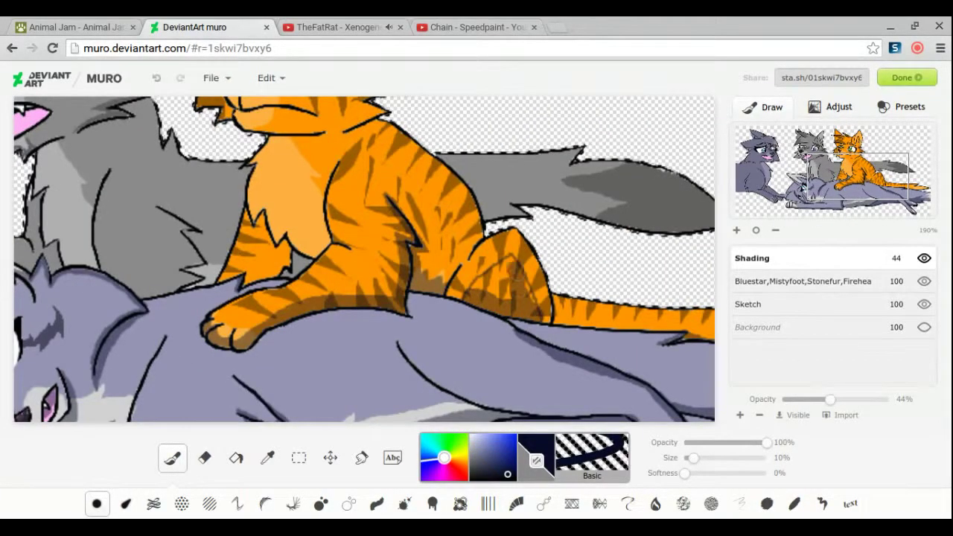
pyautogui.press('e')
pyautogui.click(697, 458)
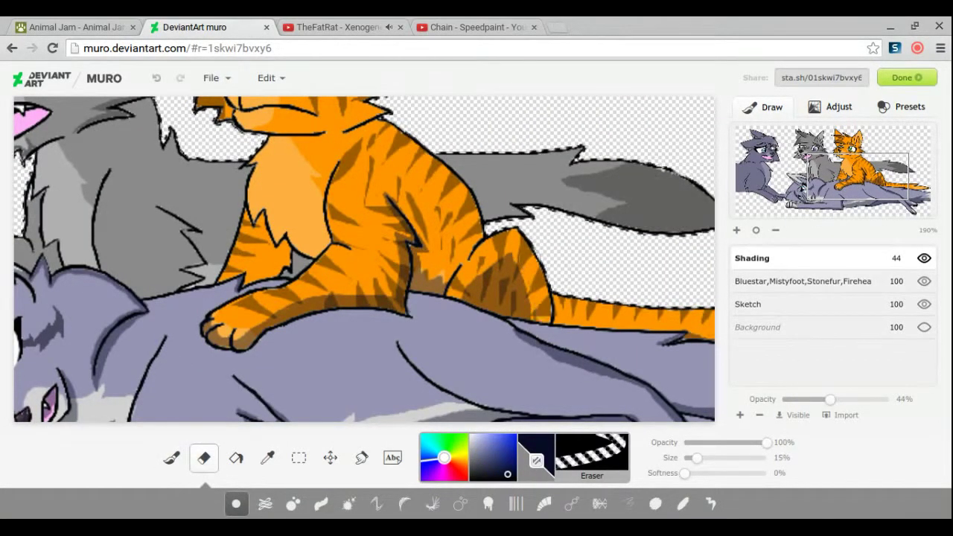
pyautogui.press('b')
pyautogui.press('e')
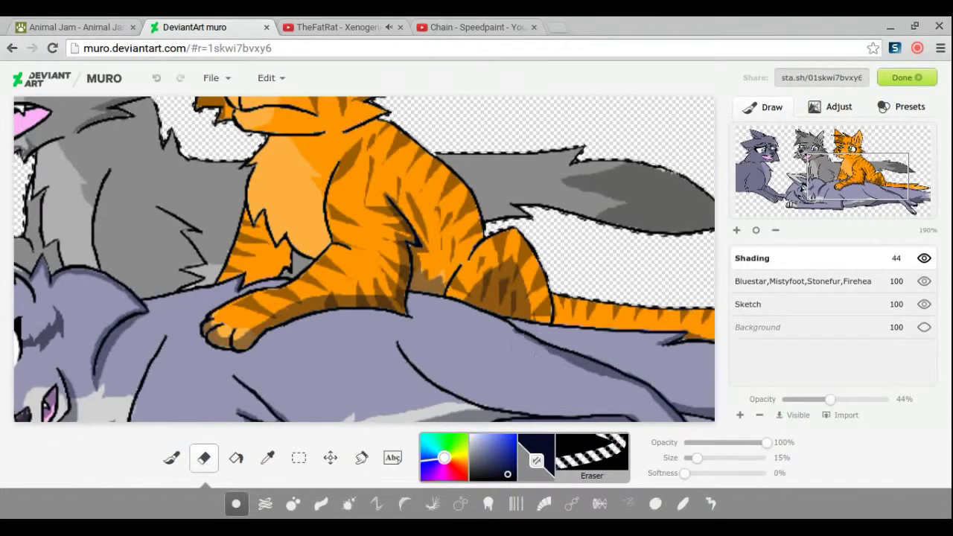
# Step: Paint a shadow beneath the orange tabby's chin with the brush at 1% size
pyautogui.moveTo(856, 175); pyautogui.dragTo(826, 162)
pyautogui.press('b')
pyautogui.click(686, 458)
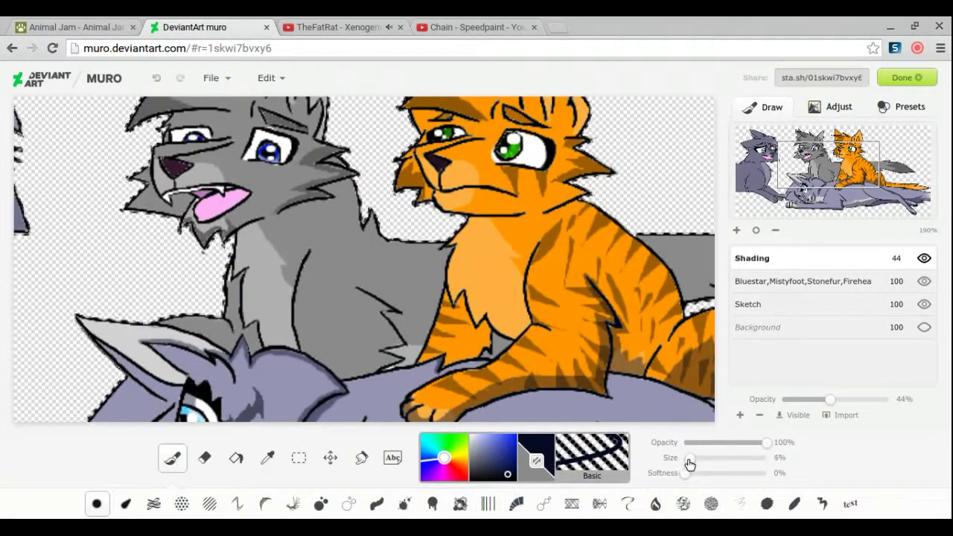
pyautogui.moveTo(469, 221); pyautogui.dragTo(494, 217)
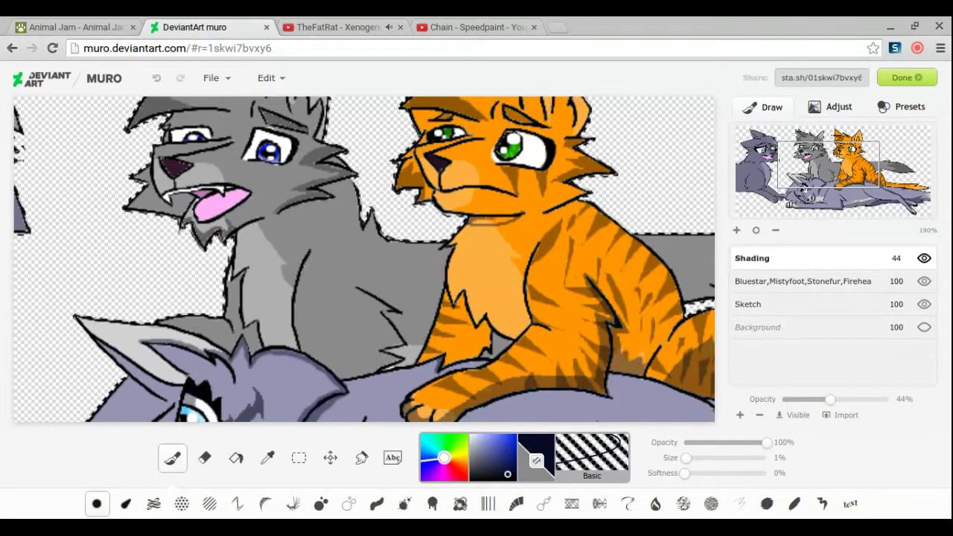
# Step: Outline a shadow on the orange tabby's far foreleg with the 1% brush and fill it at 8% size
pyautogui.click(813, 198)
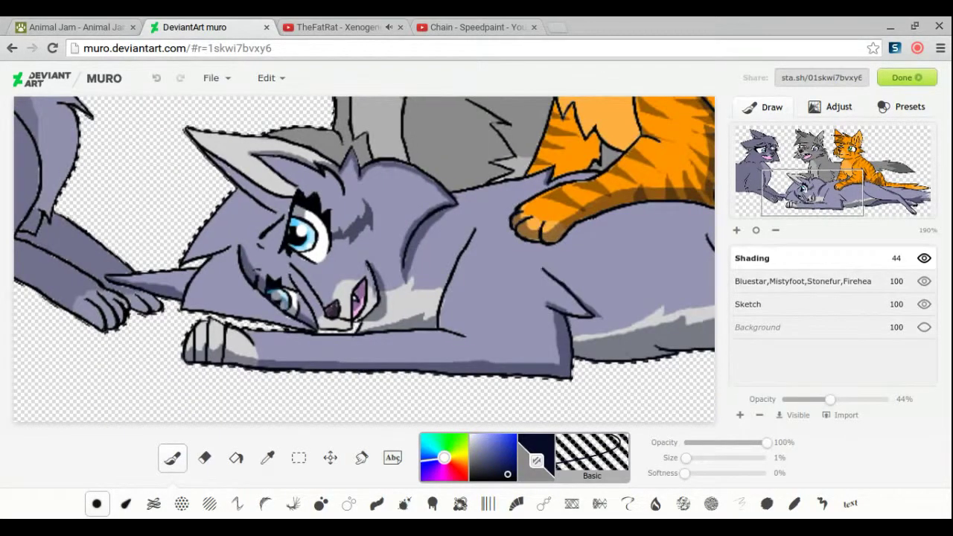
pyautogui.click(831, 157)
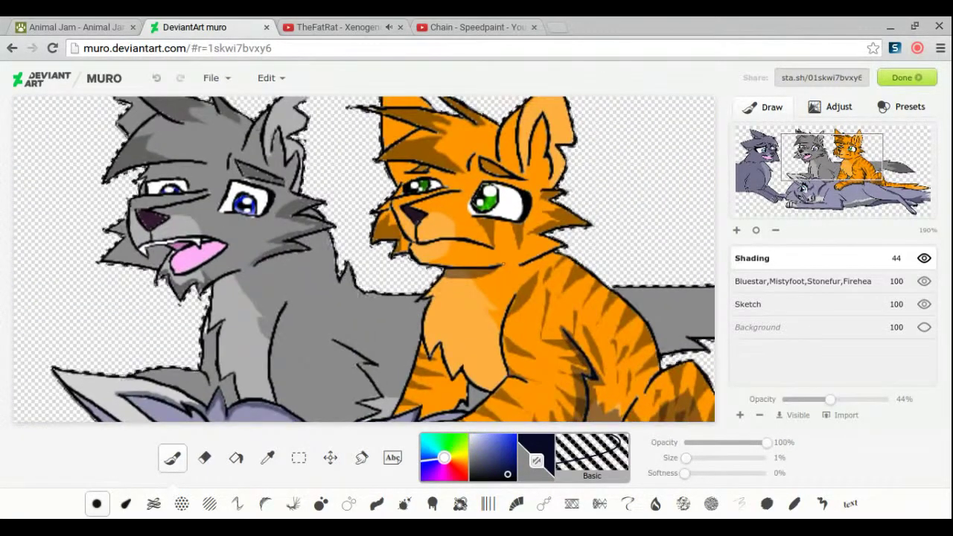
pyautogui.click(824, 175)
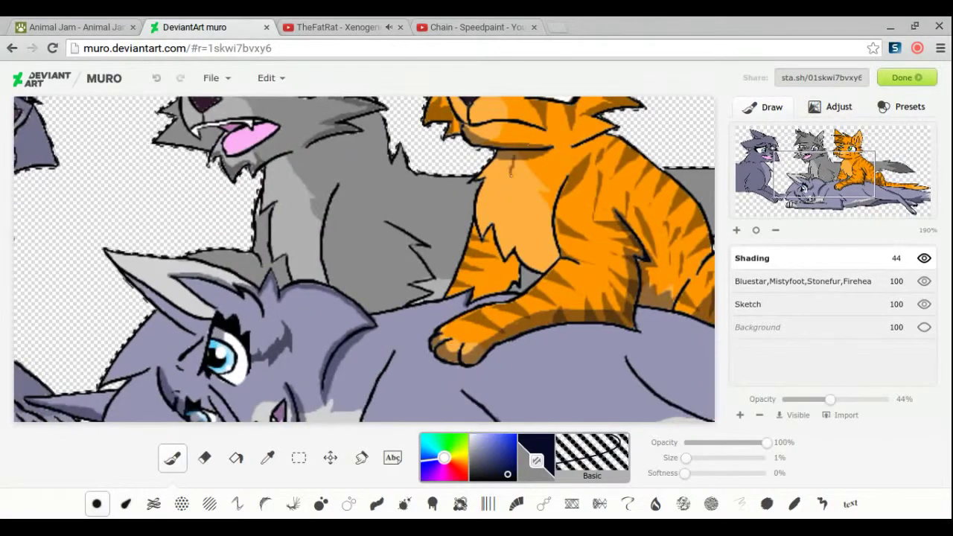
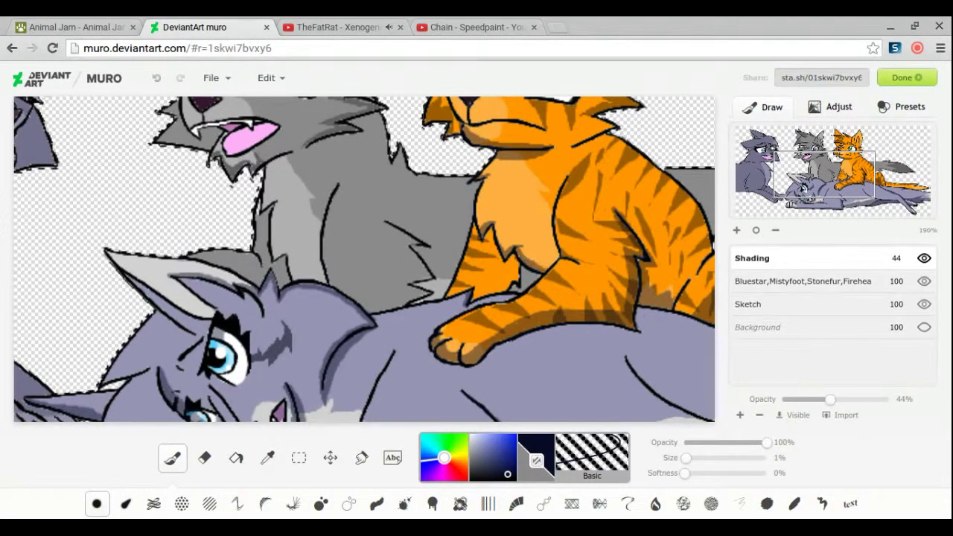
pyautogui.press('e')
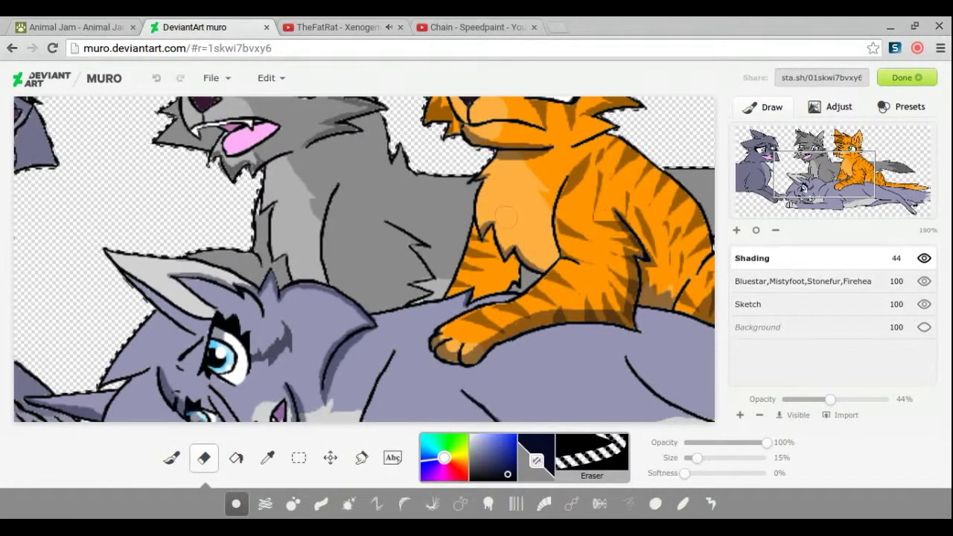
pyautogui.press('b')
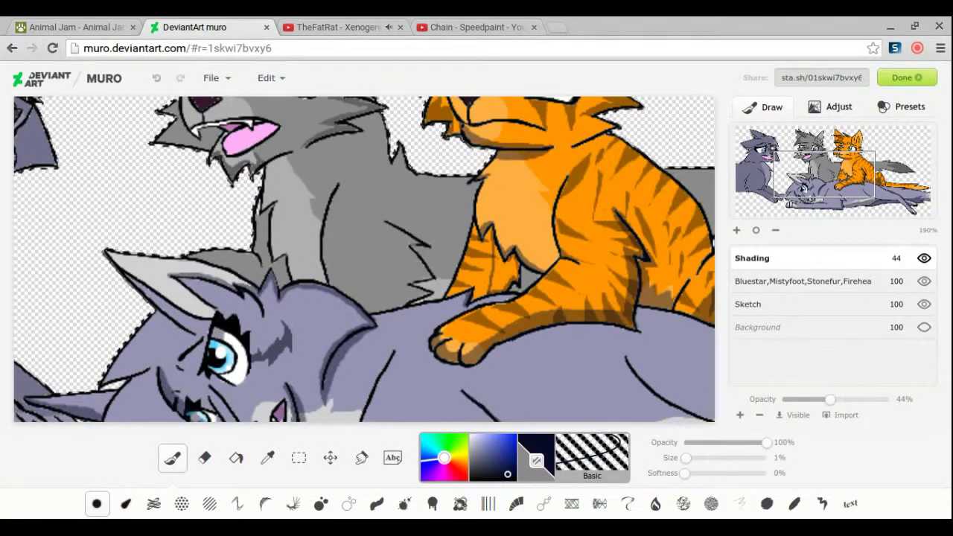
pyautogui.press(']')
pyautogui.press(']')
pyautogui.press(']')
pyautogui.press(']')
pyautogui.press(']')
pyautogui.press(']')
pyautogui.press(']')
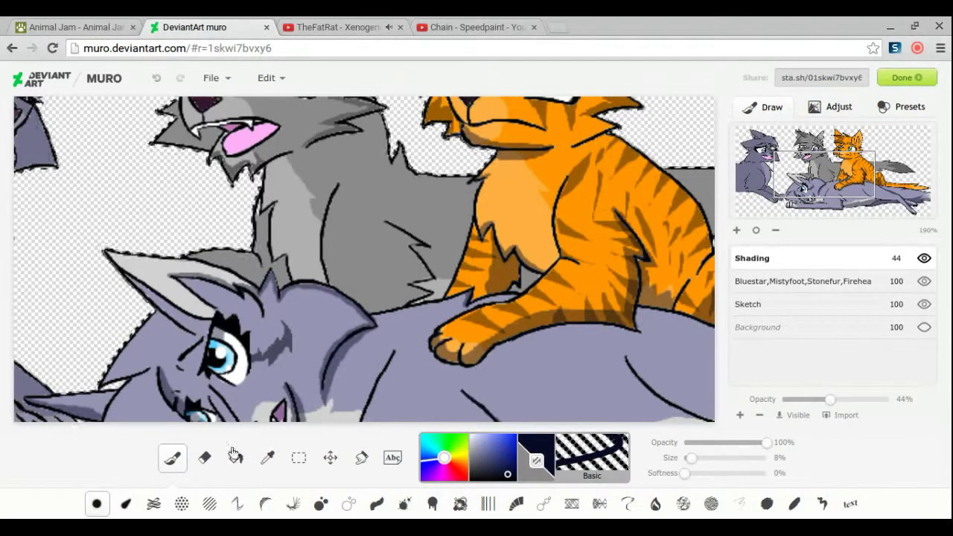
pyautogui.press('e')
pyautogui.press('b')
# Step: Shade the orange tabby's near inner ear and the white of its near eye with the brush at 2% size
pyautogui.click(881, 164)
pyautogui.moveTo(881, 164); pyautogui.dragTo(845, 154)
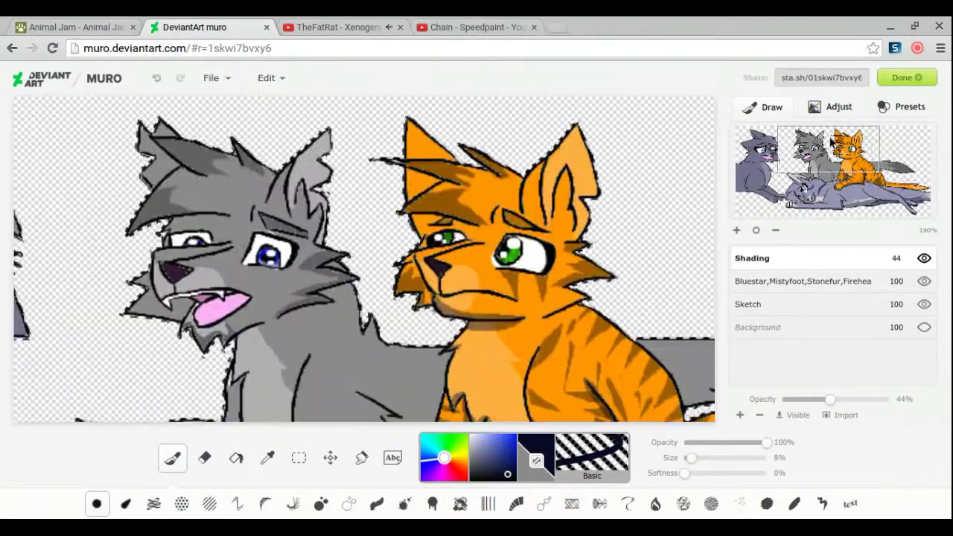
pyautogui.click(686, 462)
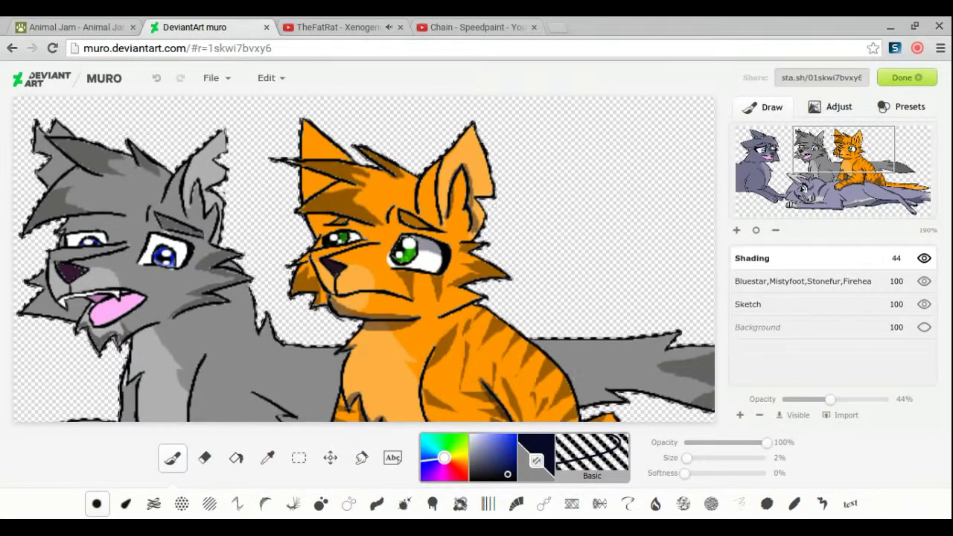
pyautogui.press('e')
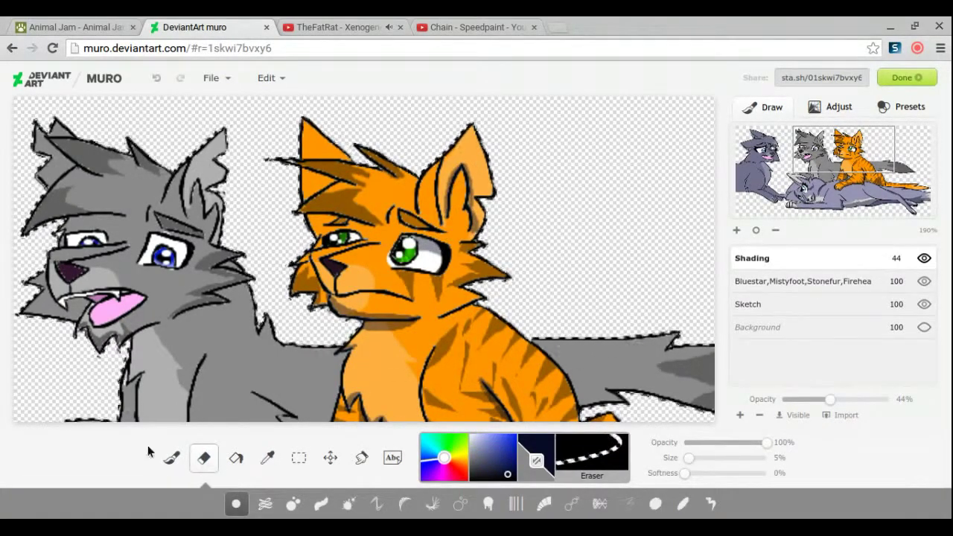
# Step: Shade the orange tabby's forehead beneath the hair fringe with the 2% brush, refining the shadow with the Eraser at 5% size
pyautogui.press('b')
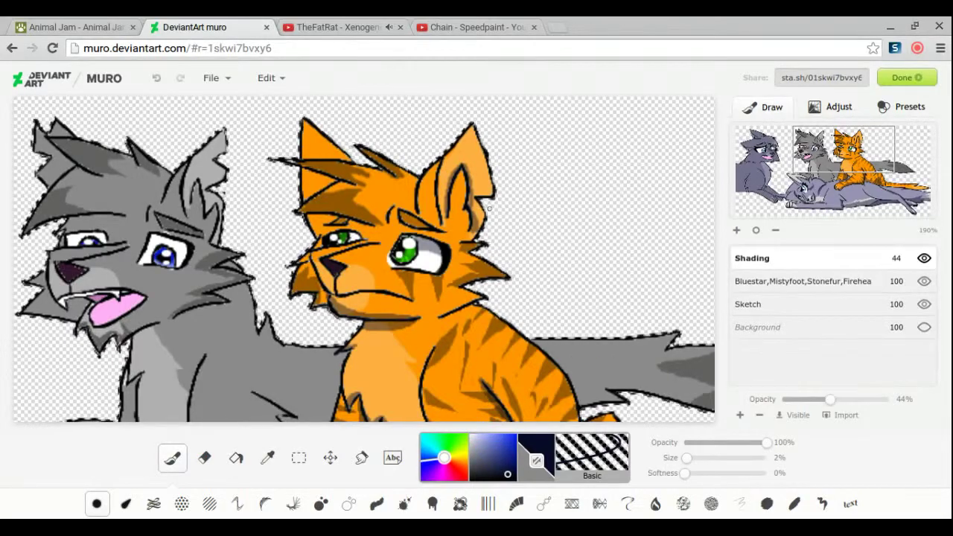
pyautogui.moveTo(375, 218); pyautogui.dragTo(326, 210)
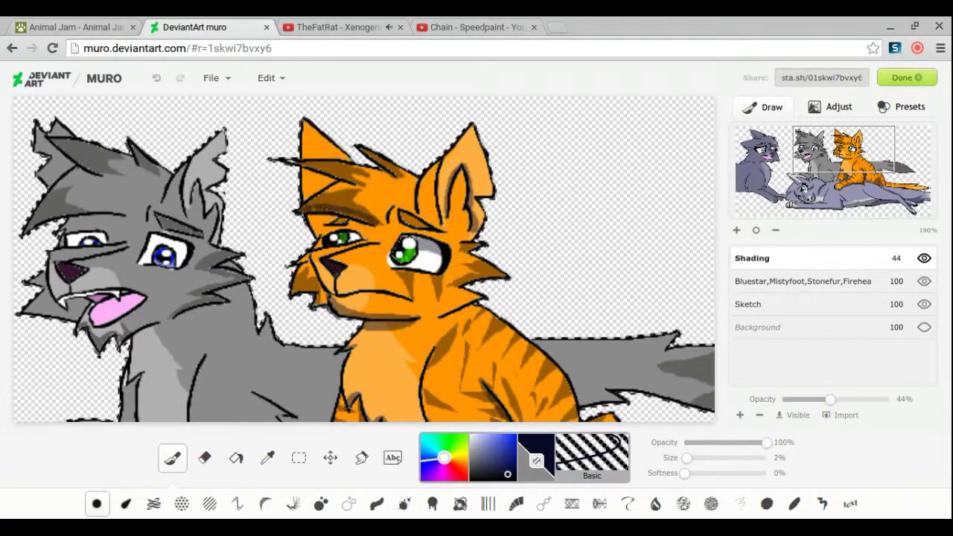
pyautogui.press('e')
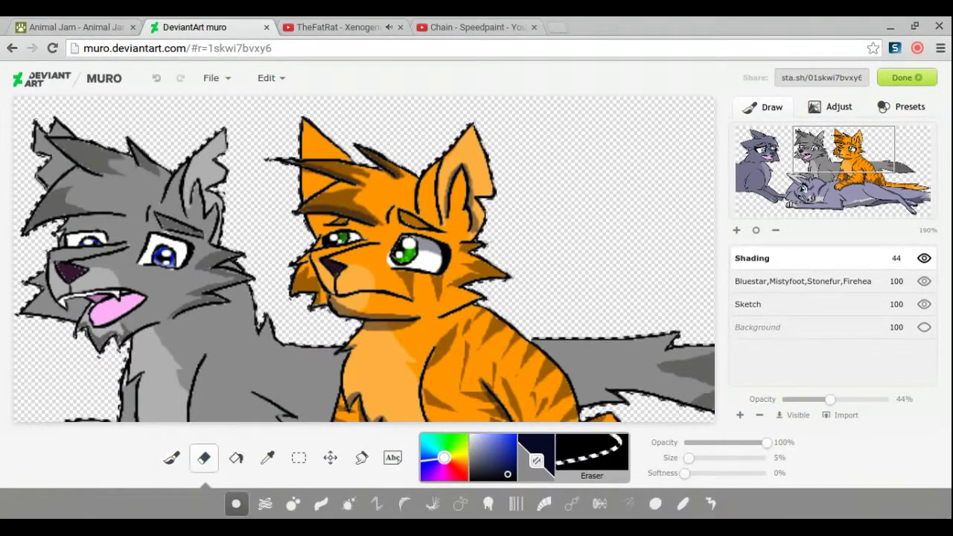
# Step: Switch to YouTube to start the Chain - Speedpaint video, and return to the muro drawing
pyautogui.press('b')
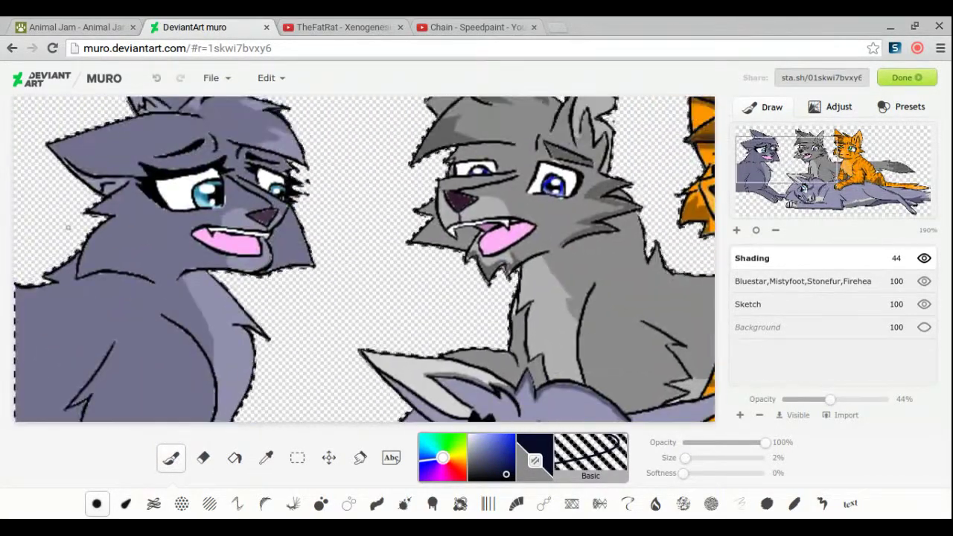
pyautogui.click(317, 22)
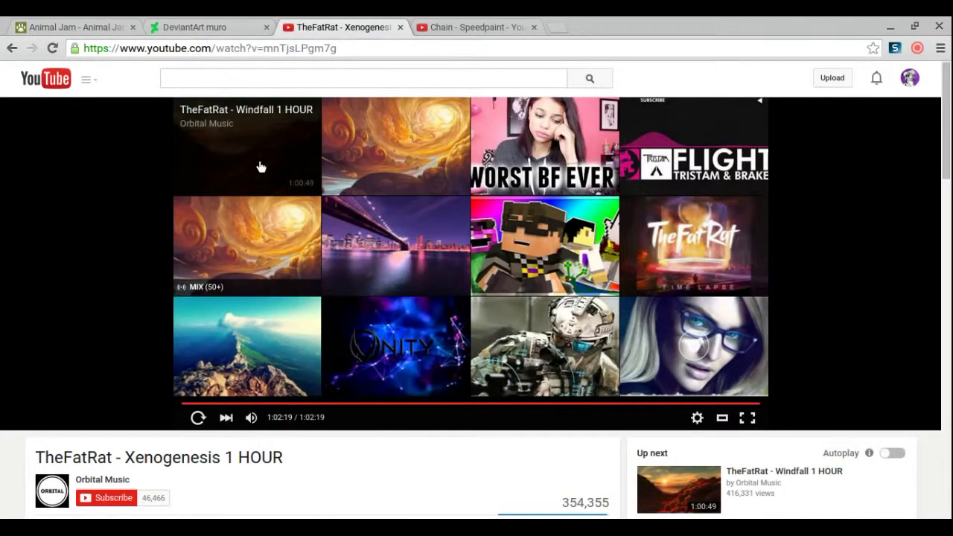
pyautogui.hotkey('ctrl', 'Tab')
pyautogui.hotkey('ctrl', '2')
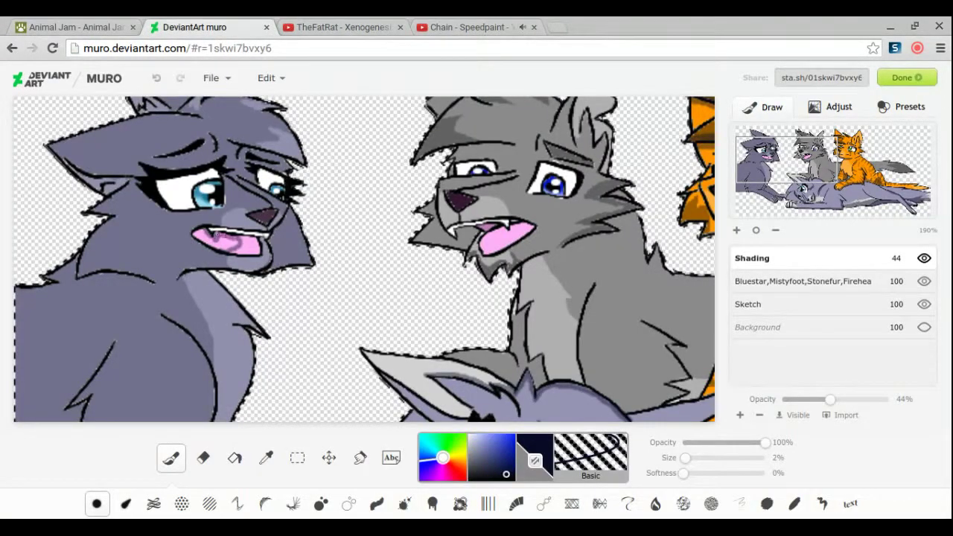
# Step: Shade the seated blue-grey cat's open mouth and eye whites with the brush at 2% size, refining with the 5% Eraser
pyautogui.moveTo(217, 237); pyautogui.dragTo(229, 239)
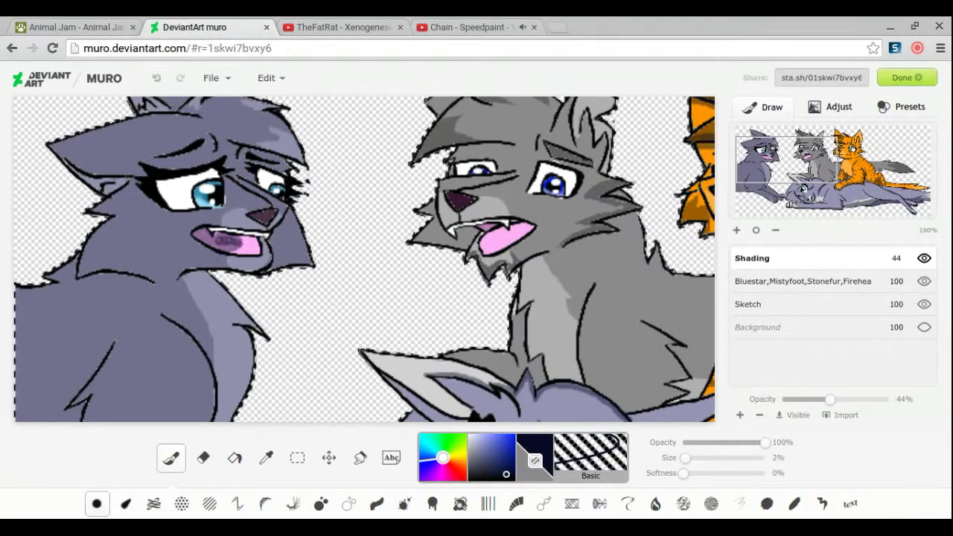
pyautogui.press('e')
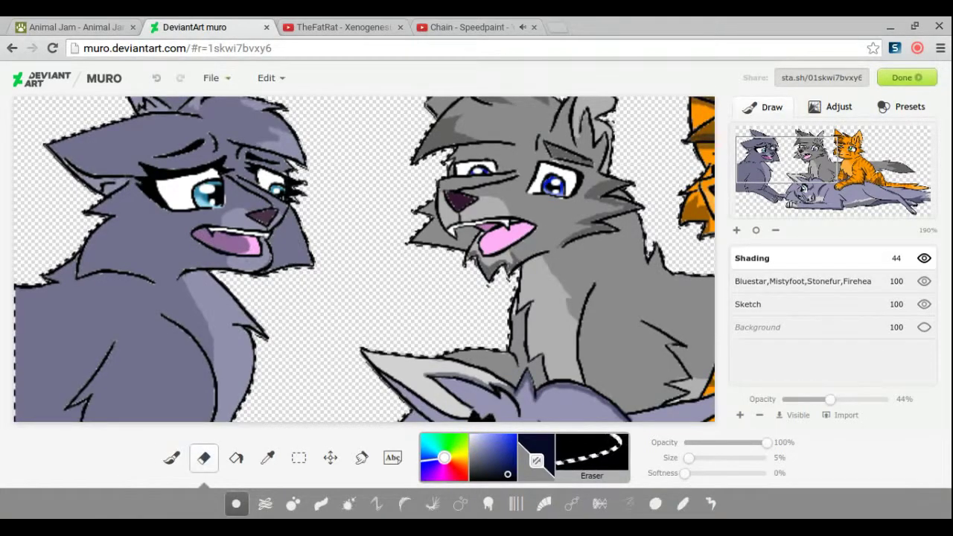
pyautogui.press('b')
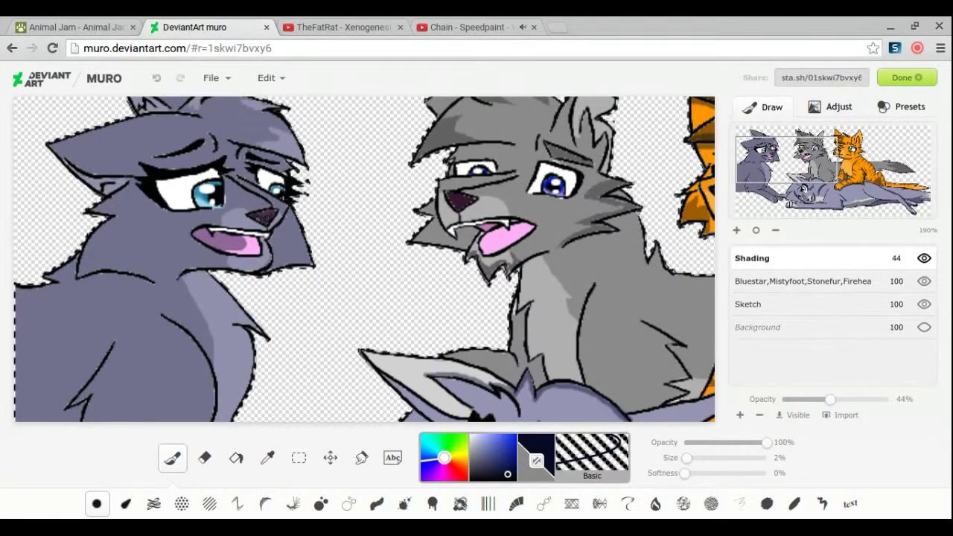
pyautogui.press('e')
pyautogui.press('b')
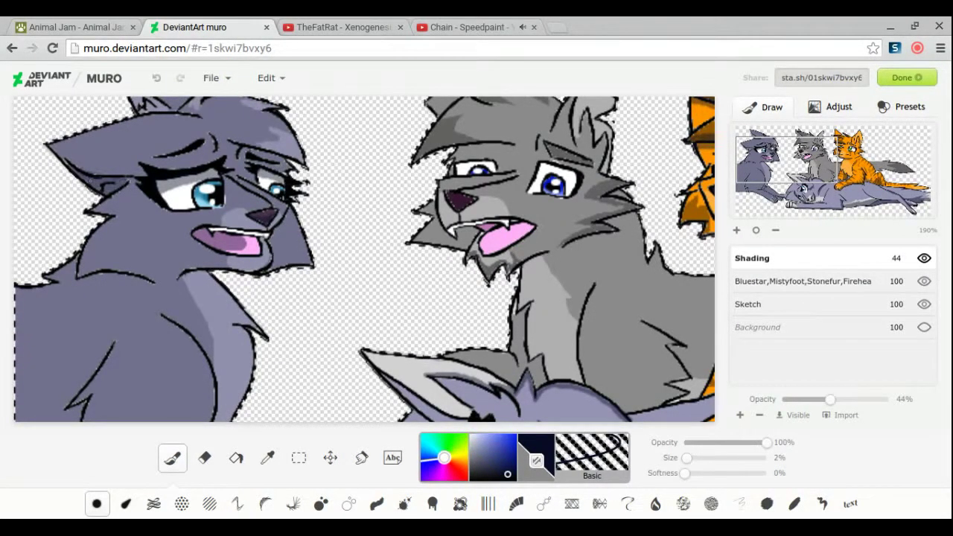
pyautogui.scroll(3, 364, 259)
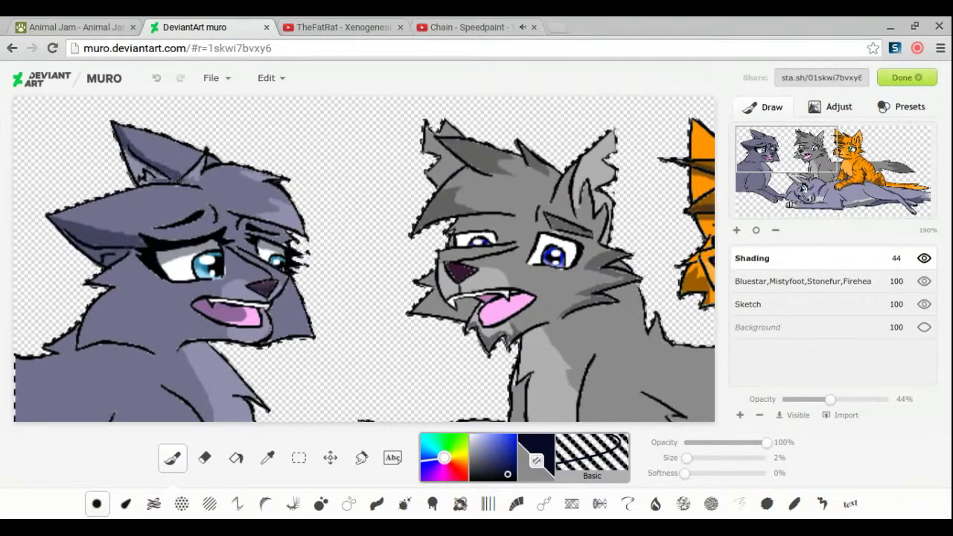
# Step: Move the Chain - Speedpaint browser tab ahead of the TheFatRat tab and return to the muro drawing
pyautogui.moveTo(461, 26); pyautogui.dragTo(339, 27)
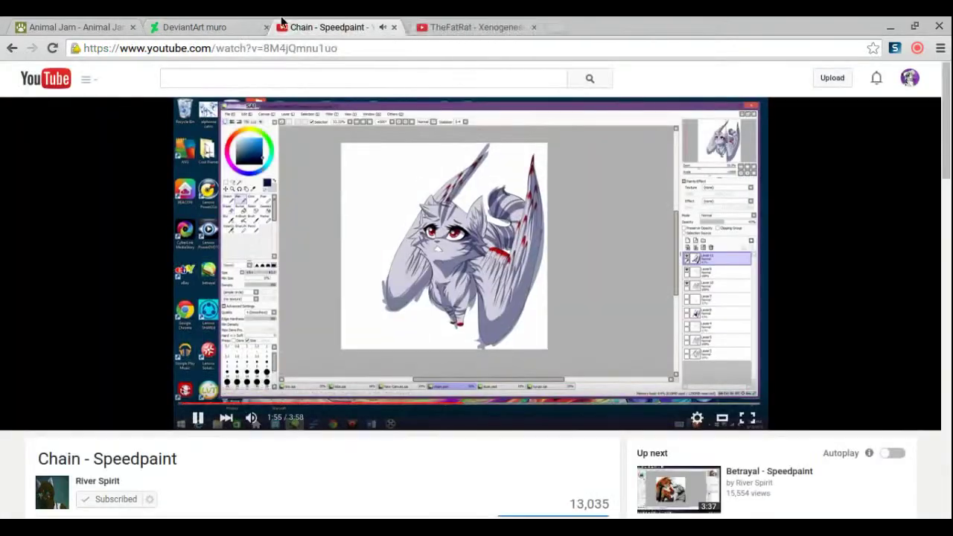
pyautogui.click(214, 27)
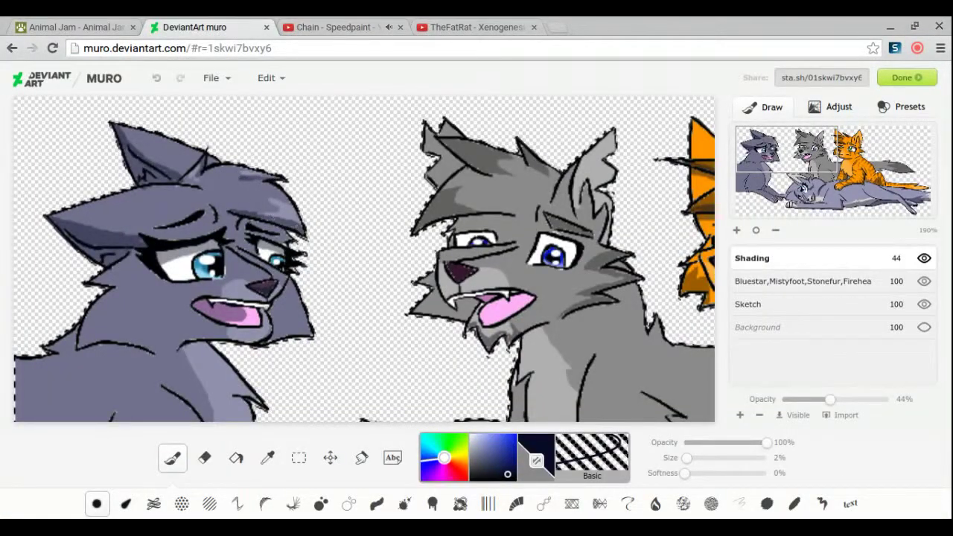
# Step: Shade the seated blue-grey cat's near and far cheek fur with the 2% brush, cleaning the edges with the Eraser at 5% size
pyautogui.press('e')
pyautogui.press('b')
pyautogui.press('e')
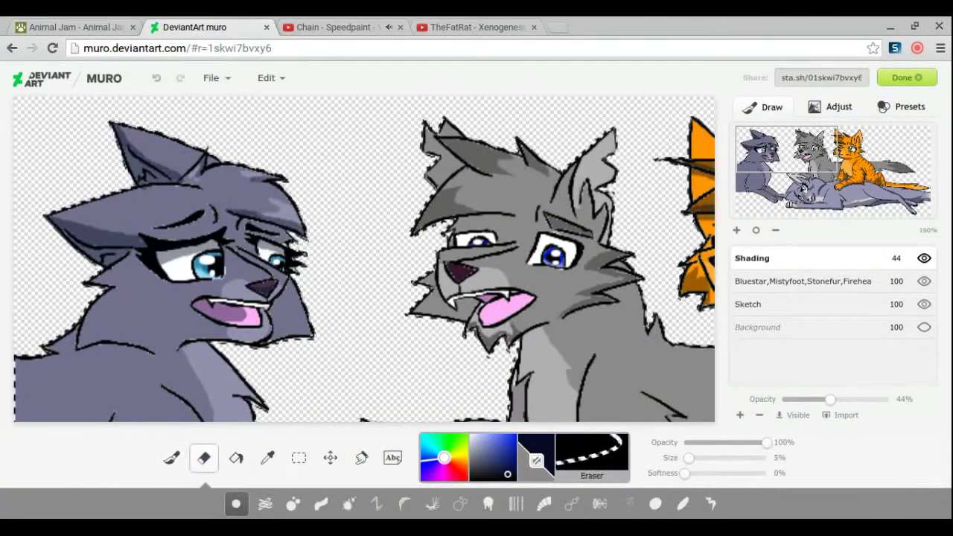
pyautogui.press('b')
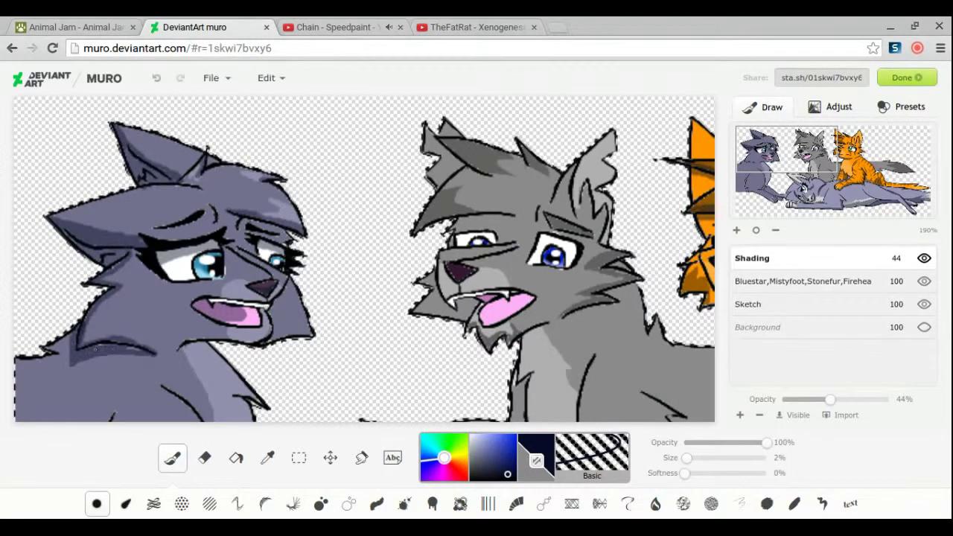
pyautogui.moveTo(108, 346); pyautogui.dragTo(116, 345)
pyautogui.press('e')
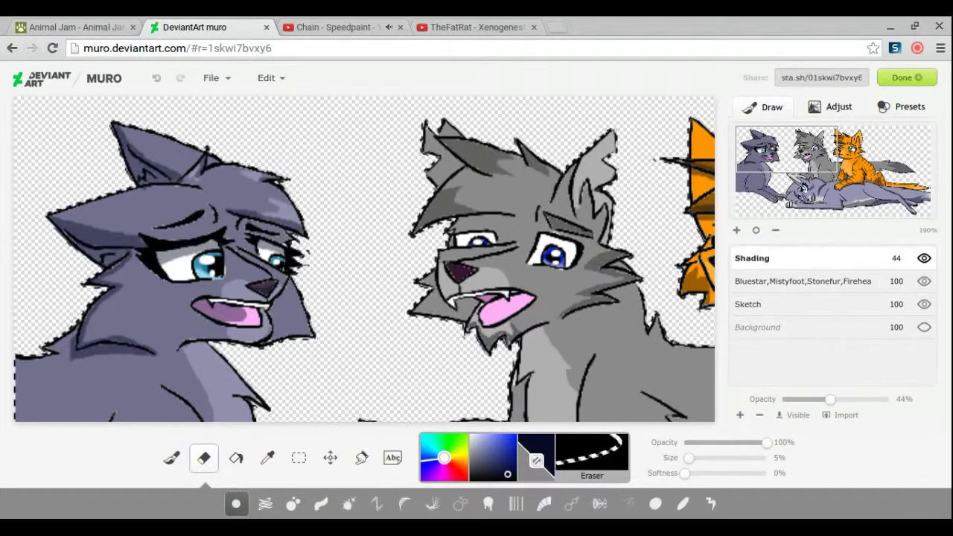
pyautogui.press('b')
pyautogui.press('e')
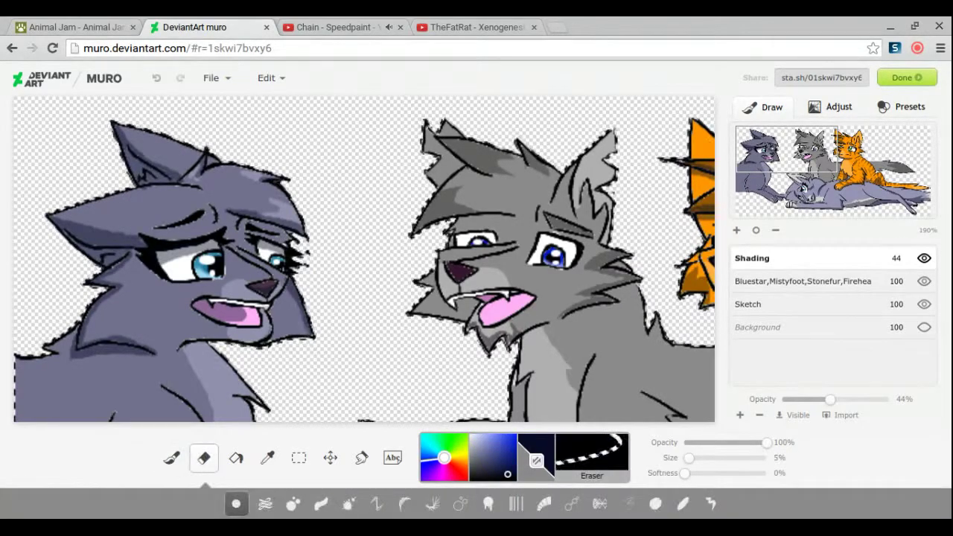
# Step: Paint a shadow beneath the seated blue-grey cat's chin onto its chest at 2% size, refining it with the Eraser
pyautogui.moveTo(768, 168); pyautogui.dragTo(768, 178)
pyautogui.press('b')
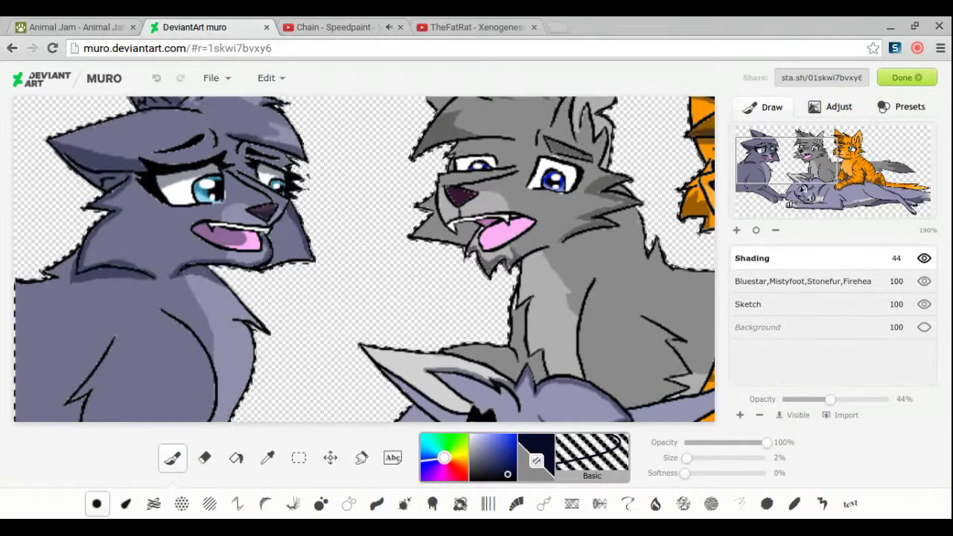
pyautogui.press('e')
pyautogui.press('b')
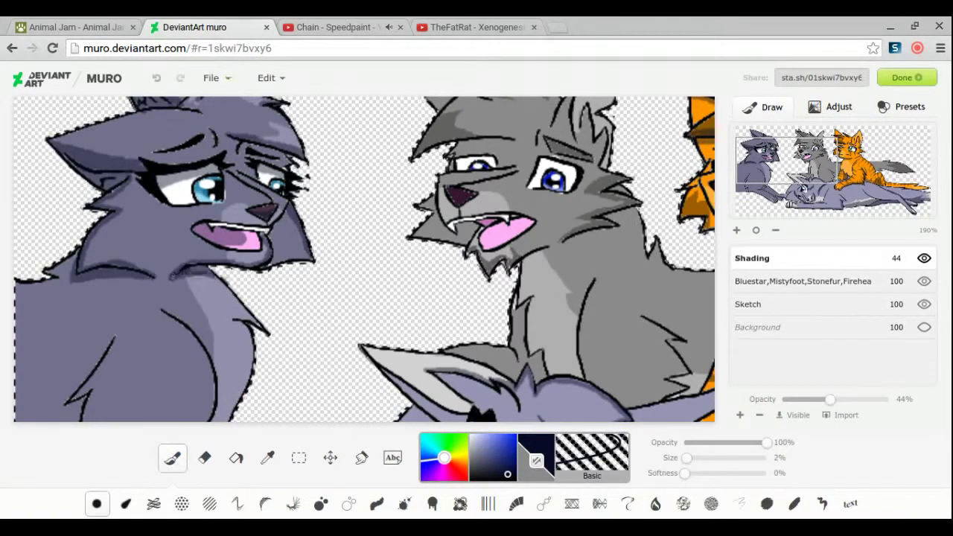
pyautogui.press('e')
# Step: Shade along the jagged elbow fur of the seated blue-grey cat's near foreleg with the 2% brush and 5% Eraser
pyautogui.hotkey('ctrl', 'Tab')
pyautogui.click(220, 27)
pyautogui.press('b')
pyautogui.scroll(-3, 216, 219)
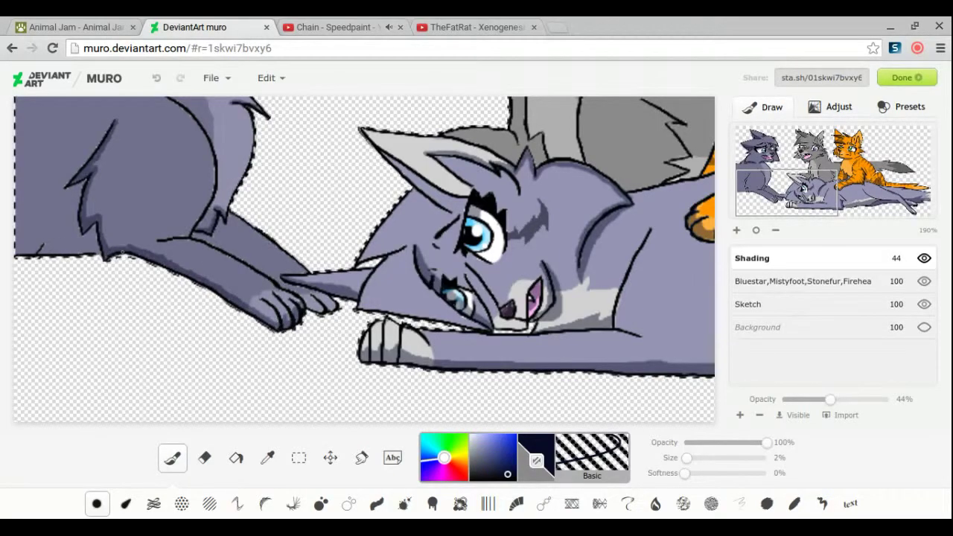
pyautogui.press('e')
pyautogui.press('b')
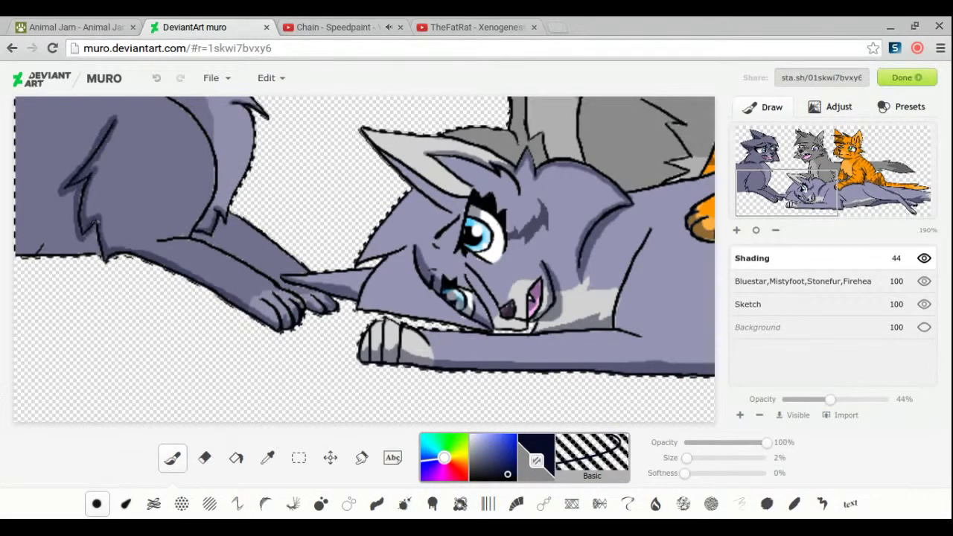
pyautogui.press('e')
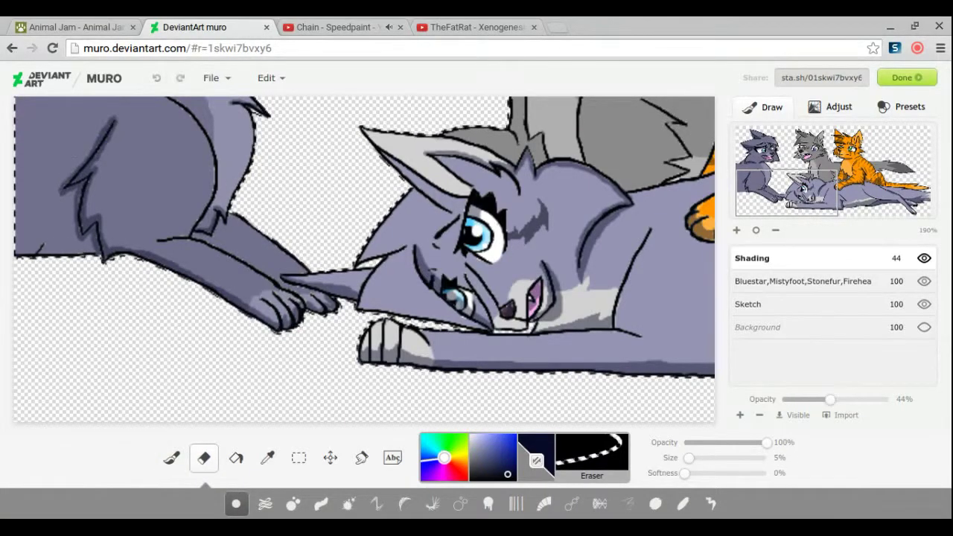
# Step: Shade the seated blue-grey cat's underbelly and far foreleg using brush sizes of 2%, 12% and 4% with a 3% Eraser
pyautogui.click(172, 457)
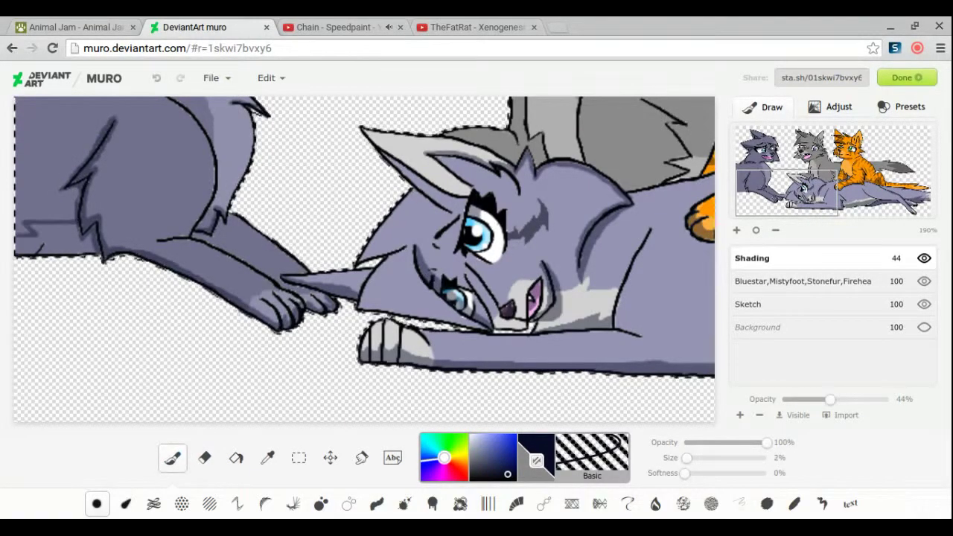
pyautogui.moveTo(29, 238); pyautogui.dragTo(93, 238)
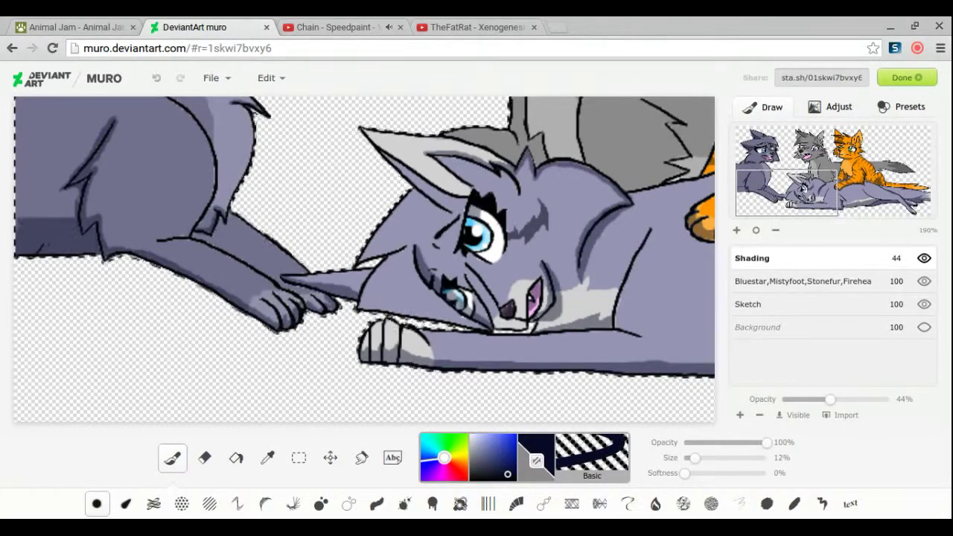
pyautogui.press('e')
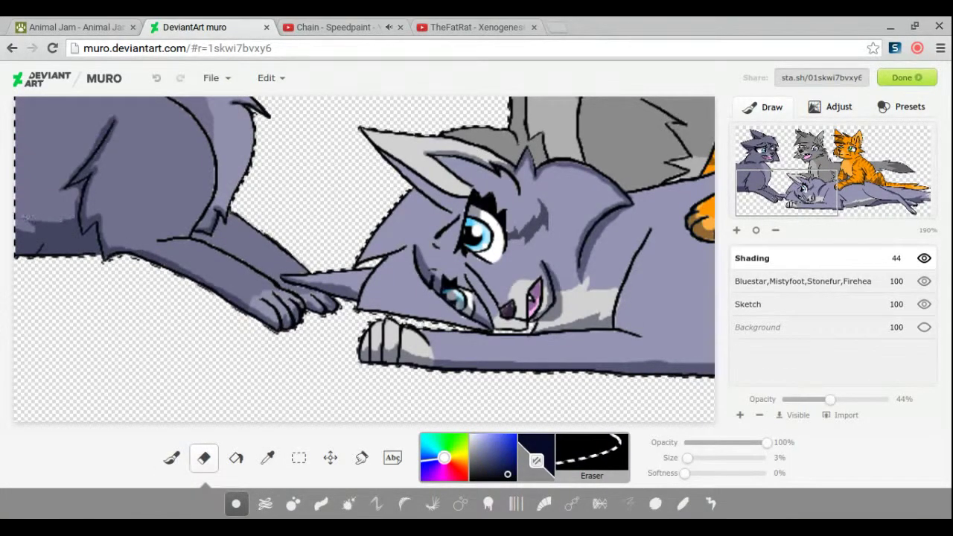
pyautogui.press('b')
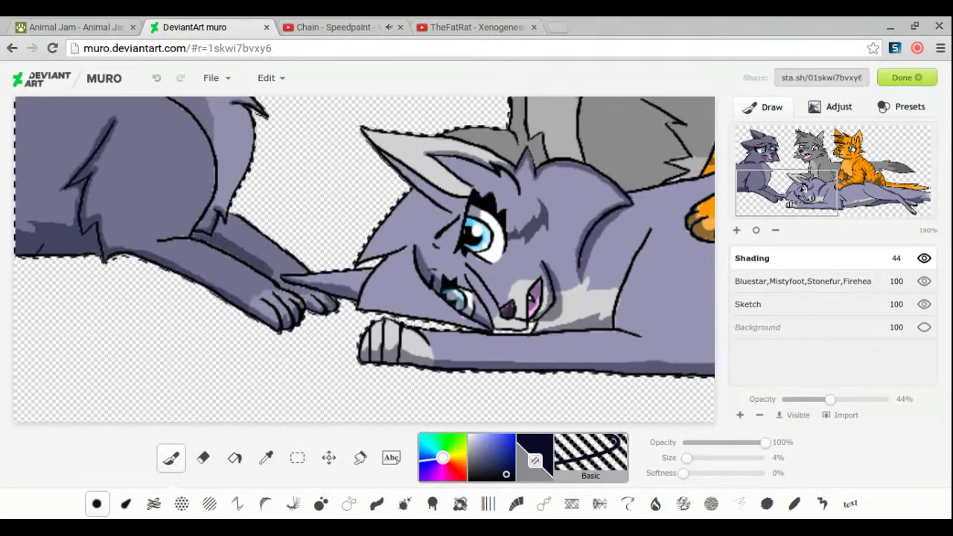
pyautogui.press('e')
# Step: Shade the grey cat's jagged flank fur beside the orange tabby with the 4% brush, refining it with the Eraser at 3% size
pyautogui.moveTo(753, 192)
pyautogui.mouseDown()
pyautogui.moveTo(753, 149)
pyautogui.moveTo(791, 177)
pyautogui.mouseUp()
pyautogui.press('b')
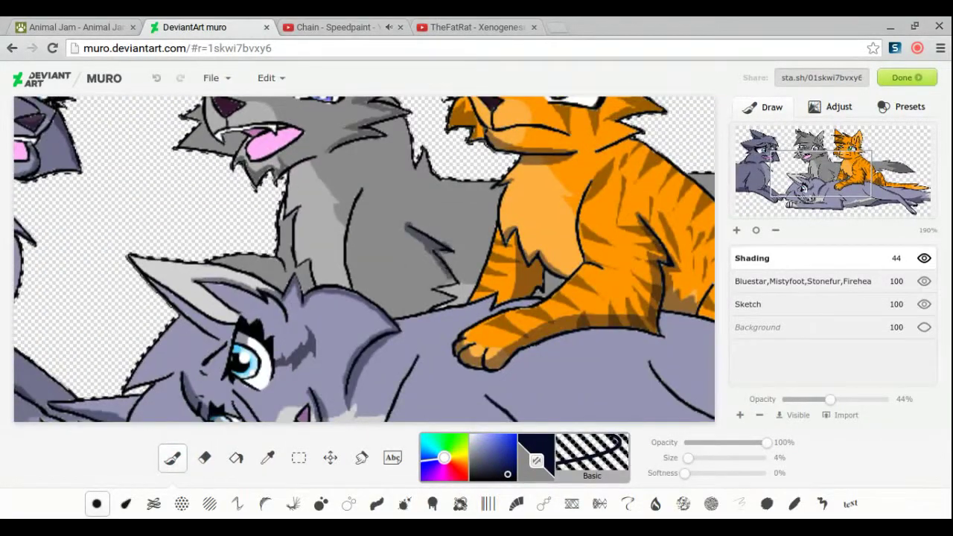
pyautogui.press('e')
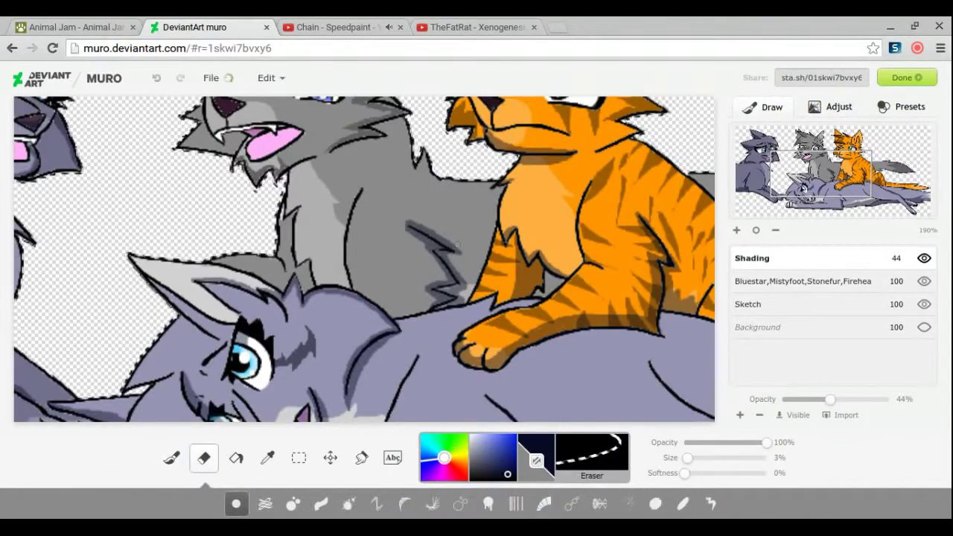
pyautogui.press('b')
pyautogui.press('e')
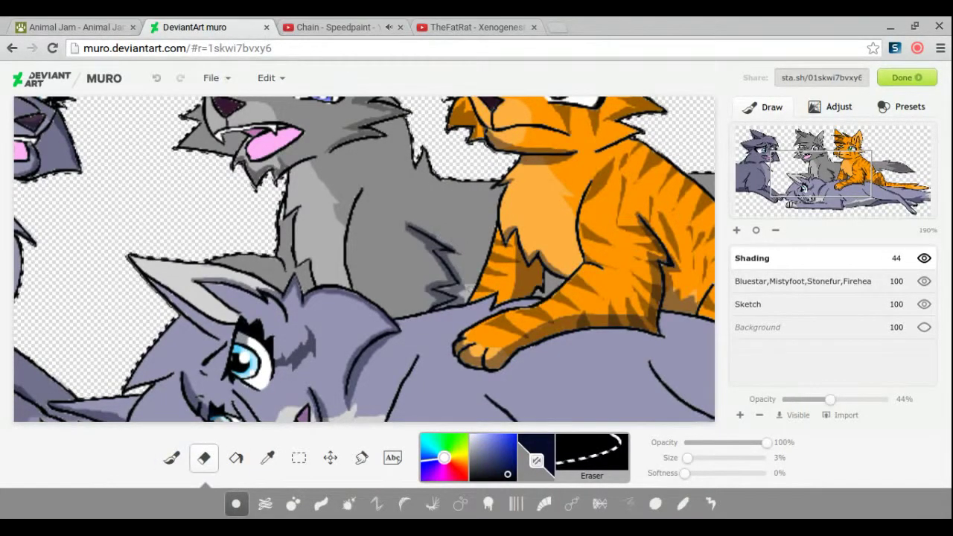
pyautogui.moveTo(123, 392); pyautogui.dragTo(152, 387)
# Step: Shade the tufts of the grey cat's near cheek fur with the 4% brush and tidy them with the 3% Eraser
pyautogui.press('b')
pyautogui.moveTo(823, 175); pyautogui.dragTo(816, 153)
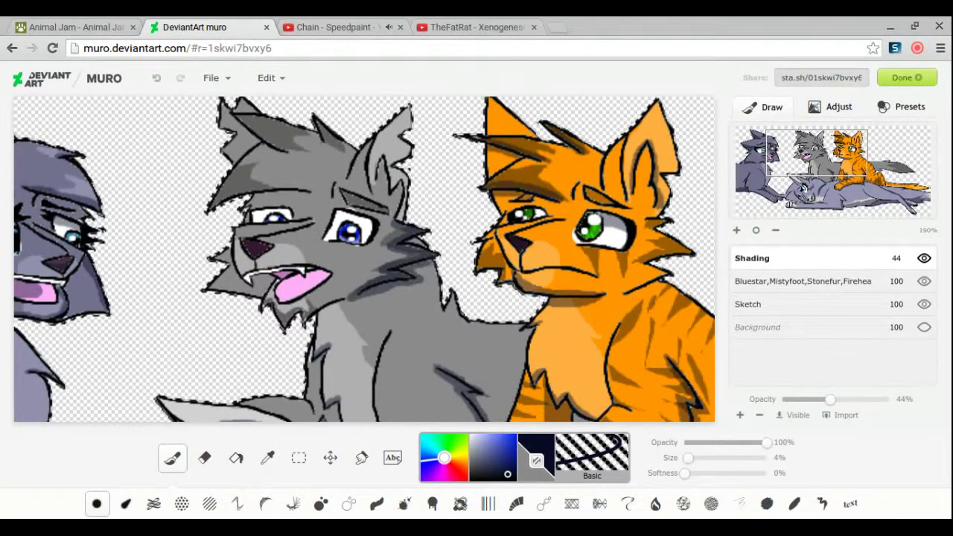
pyautogui.press('e')
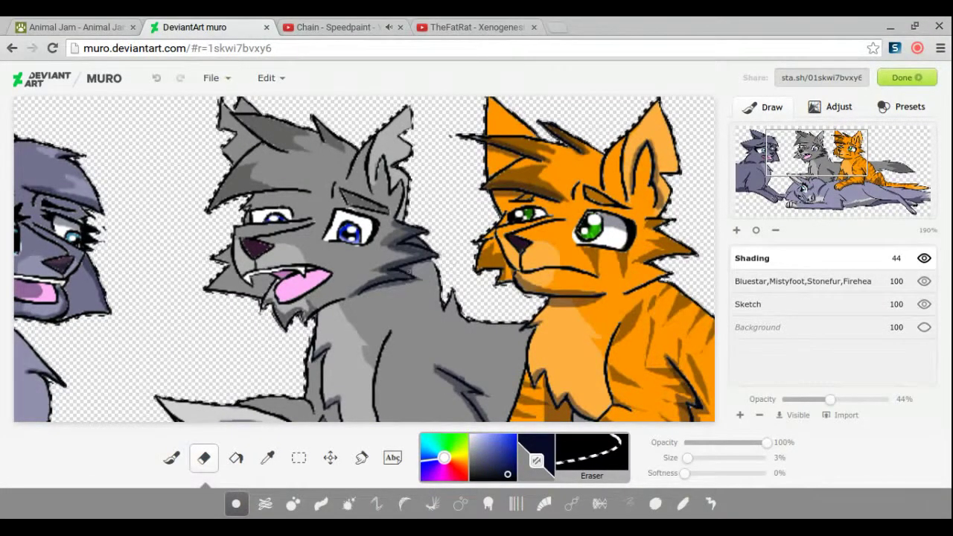
pyautogui.click(172, 458)
pyautogui.press('e')
pyautogui.press('b')
# Step: Shade the grey cat's lower body behind the lying cat's ear with the brush at 4% size
pyautogui.moveTo(816, 153); pyautogui.dragTo(802, 168)
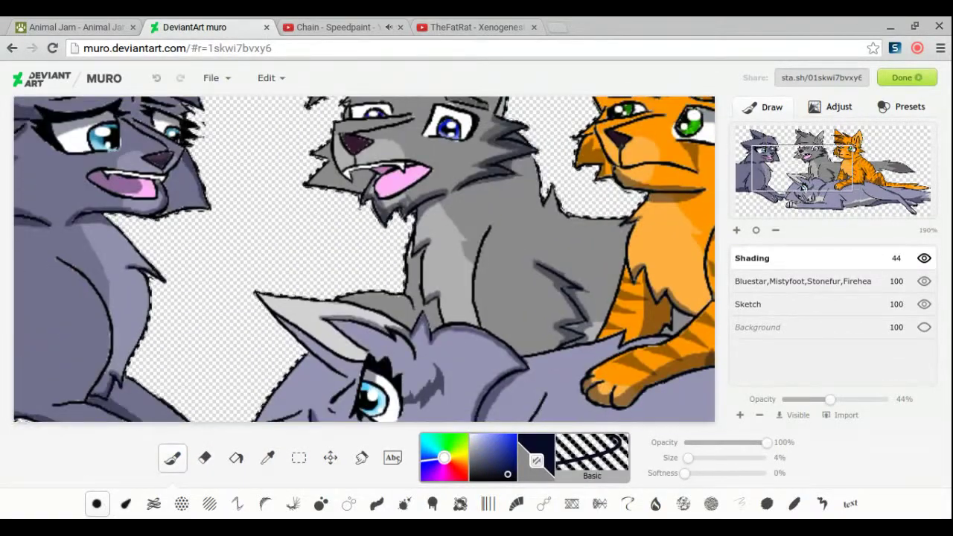
pyautogui.moveTo(378, 307); pyautogui.dragTo(417, 326)
pyautogui.press('e')
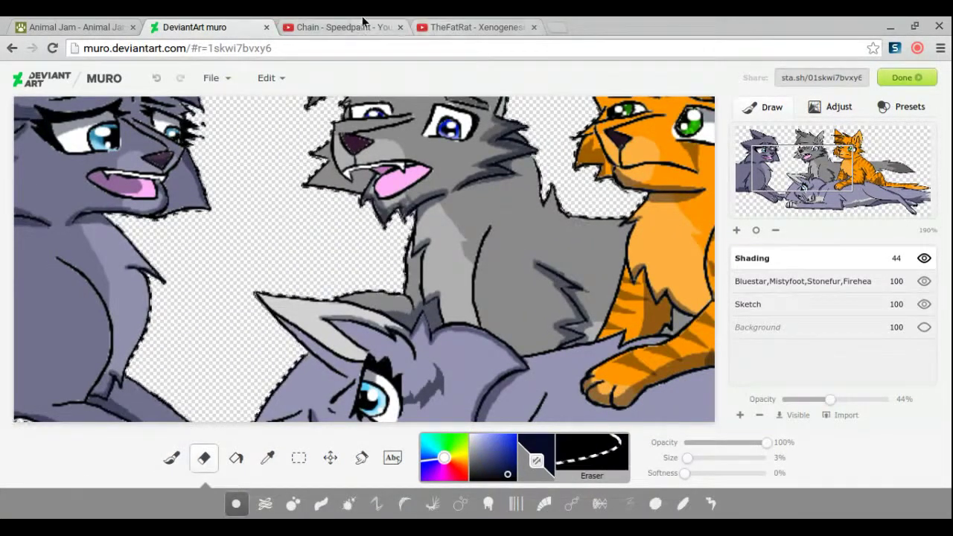
# Step: Search YouTube for "dead to me melanie martinez", play the lyrics video, and return to the muro drawing
pyautogui.click(343, 27)
pyautogui.write('dead to me melanie martinez')
pyautogui.click(233, 94)
pyautogui.click(401, 326)
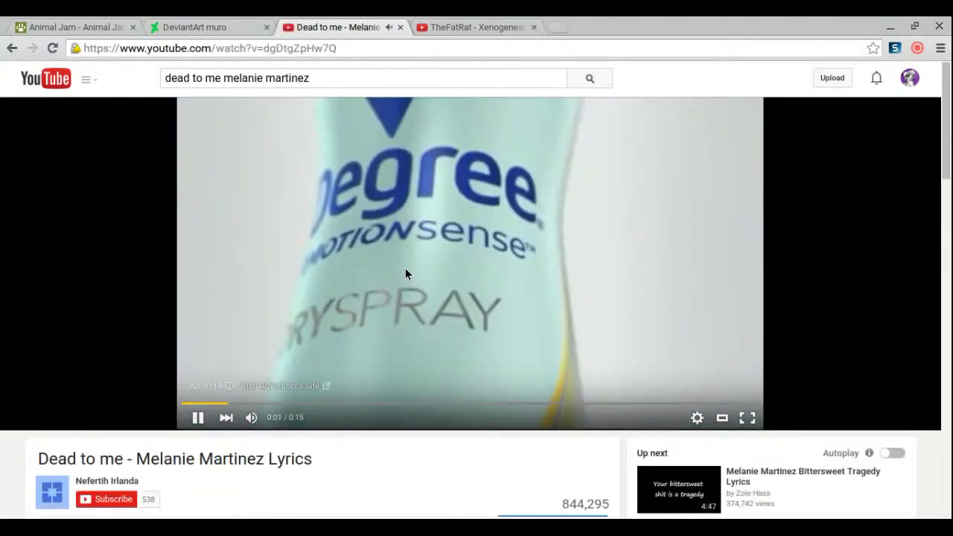
pyautogui.click(194, 27)
# Step: Shade the grey cat's open mouth and eye whites with the 4% brush, and set the brush size to 1%
pyautogui.press('b')
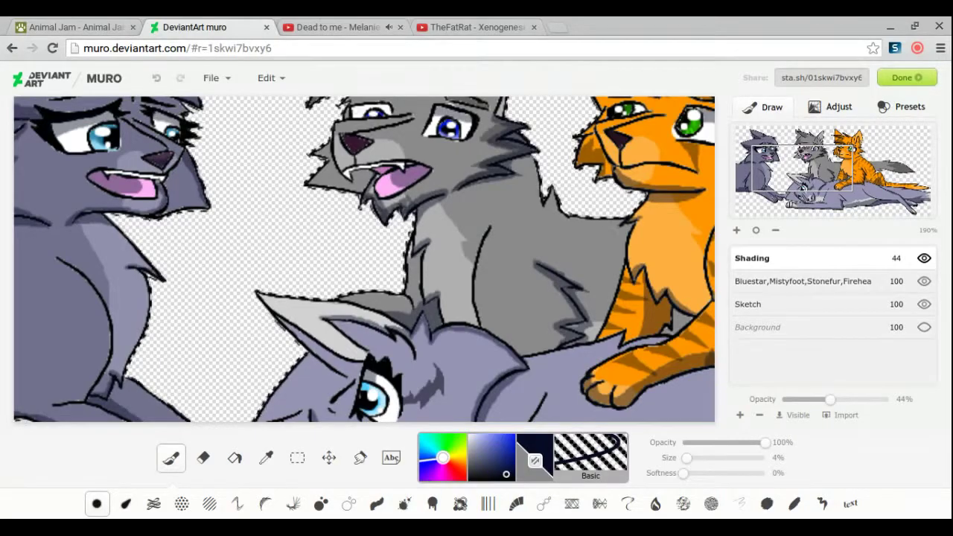
pyautogui.moveTo(802, 165)
pyautogui.mouseDown()
pyautogui.moveTo(820, 170)
pyautogui.moveTo(834, 152)
pyautogui.moveTo(837, 180)
pyautogui.moveTo(790, 160)
pyautogui.mouseUp()
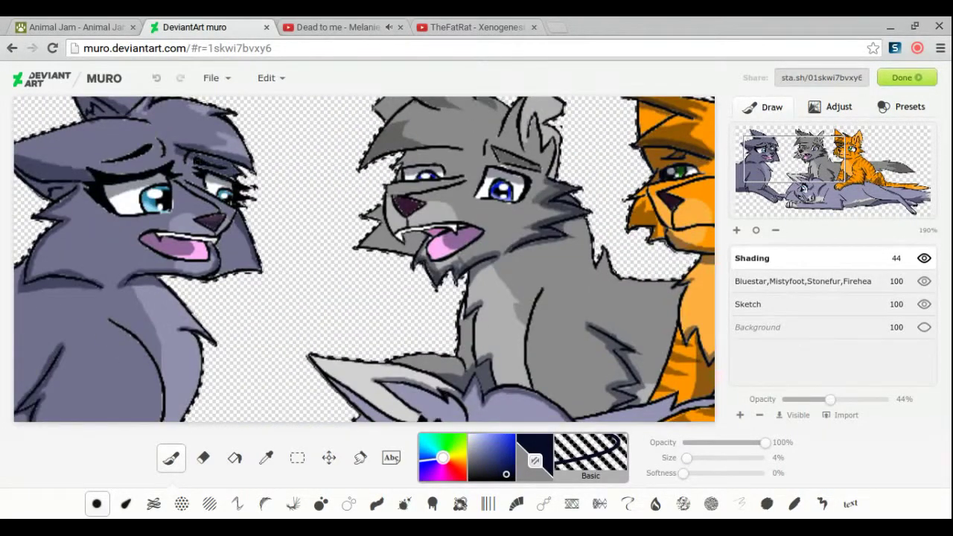
pyautogui.press('e')
pyautogui.press('b')
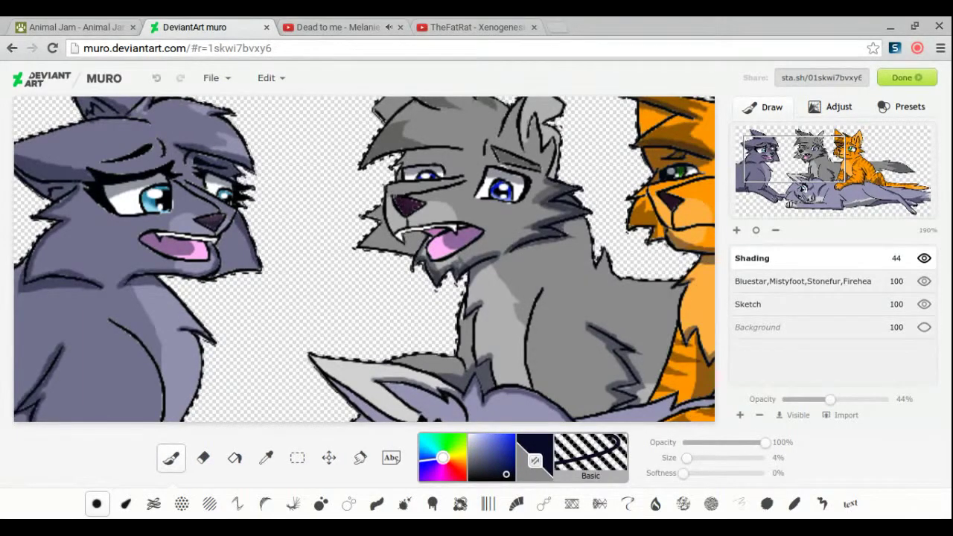
pyautogui.click(680, 457)
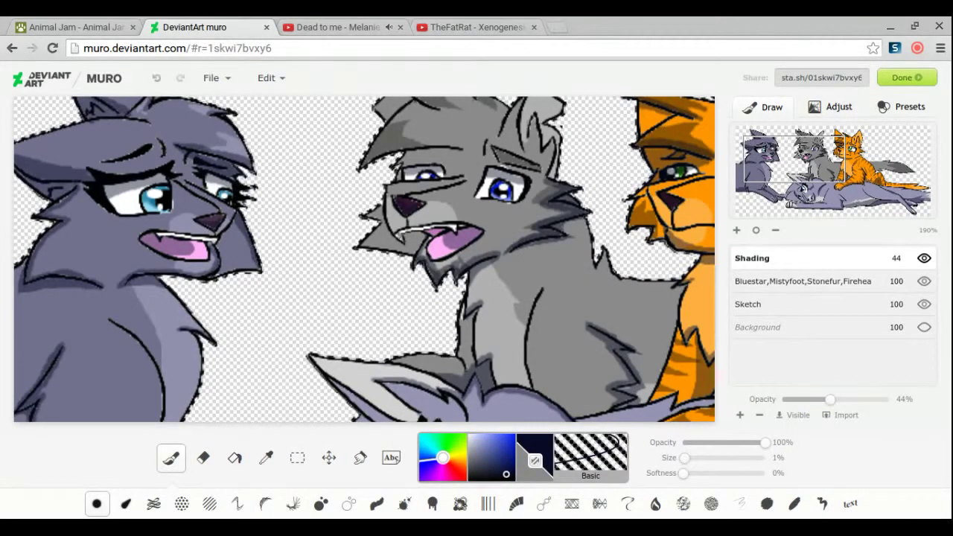
# Step: Shade the grey cat's brow and eye area beneath its fringe with the brush, tidying the edges with the Eraser
pyautogui.press('e')
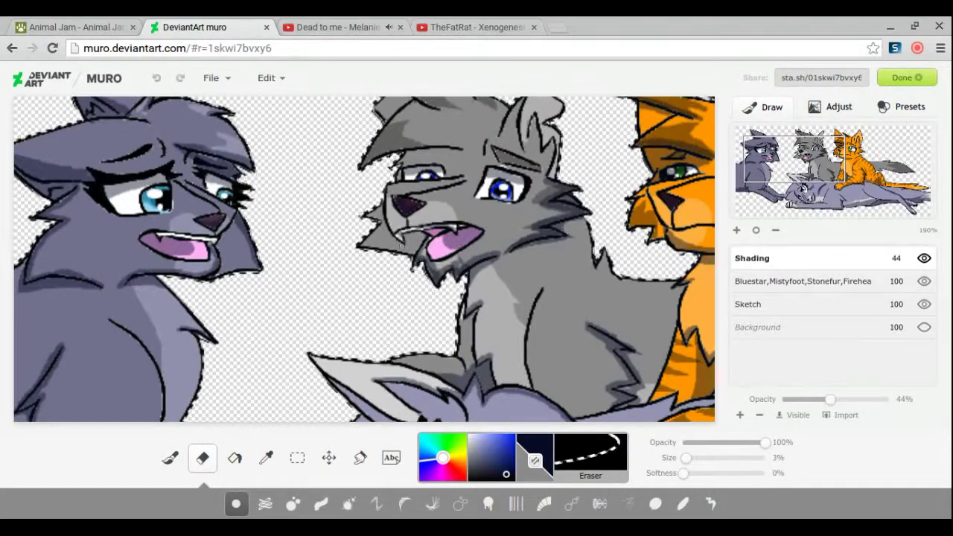
pyautogui.click(169, 458)
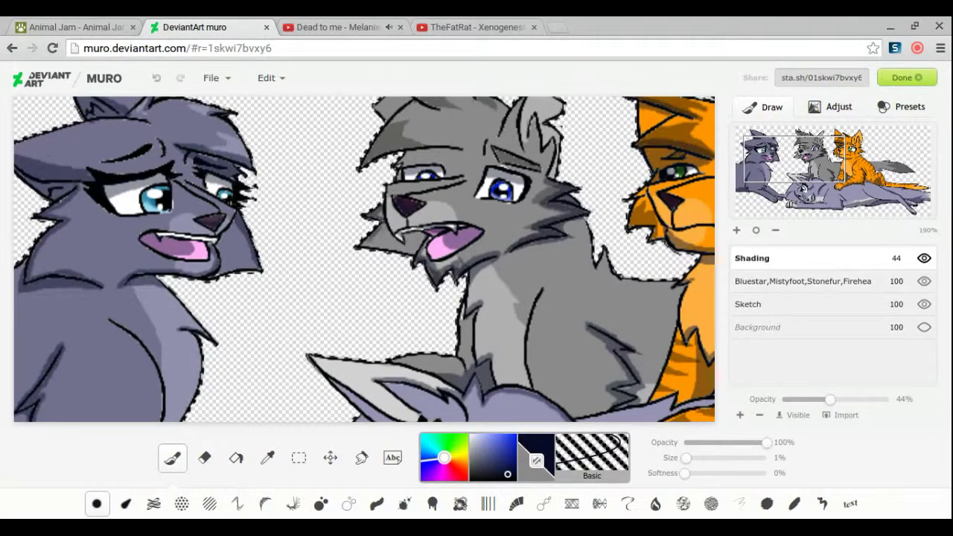
pyautogui.press('e')
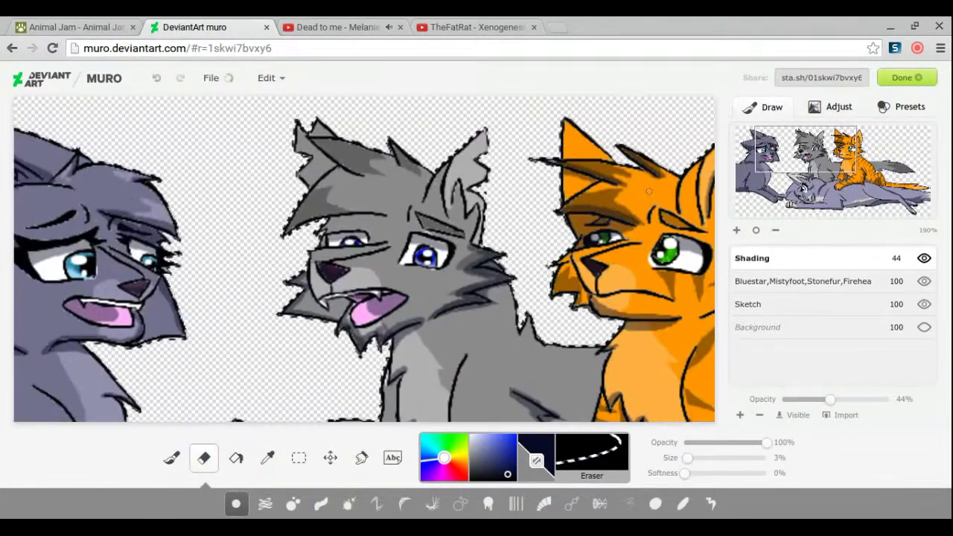
pyautogui.press('b')
pyautogui.click(684, 459)
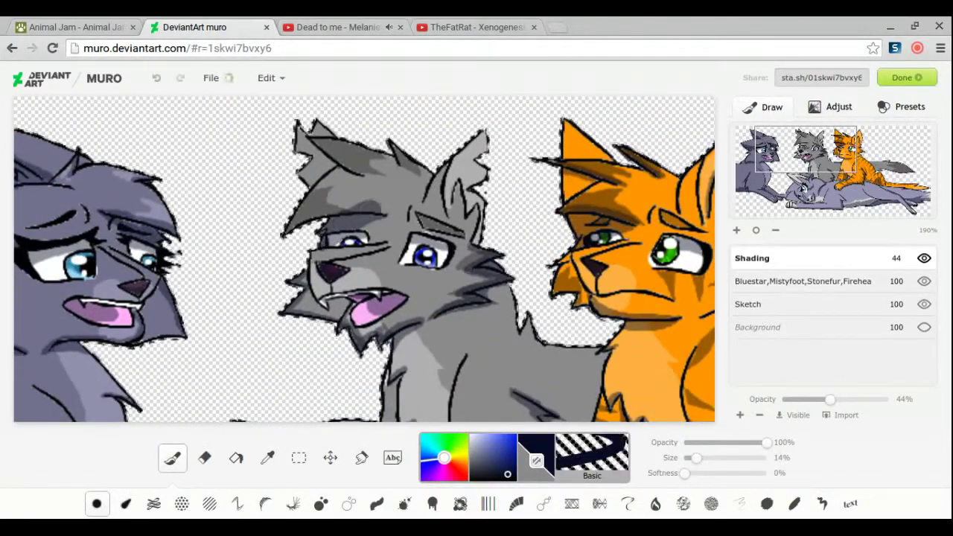
pyautogui.press('e')
pyautogui.press('b')
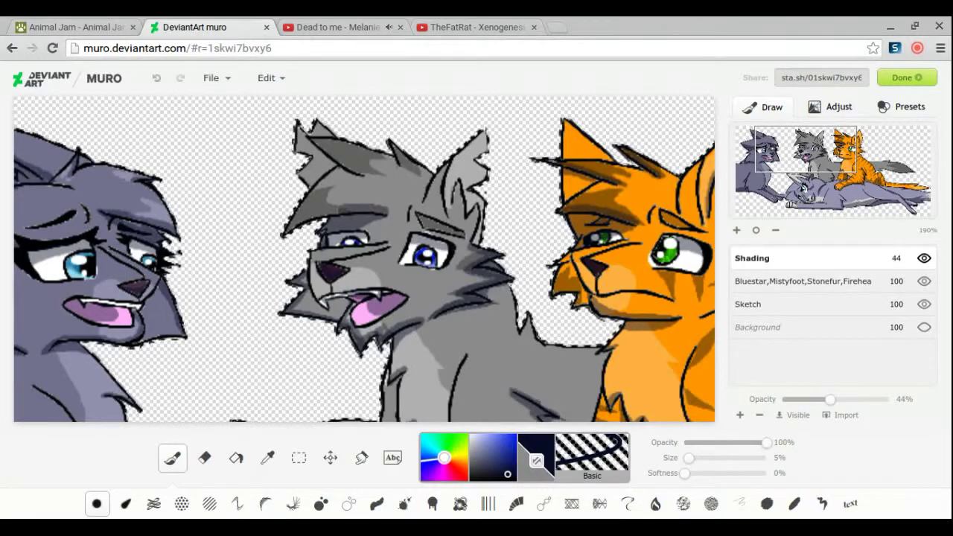
pyautogui.press('e')
pyautogui.press('b')
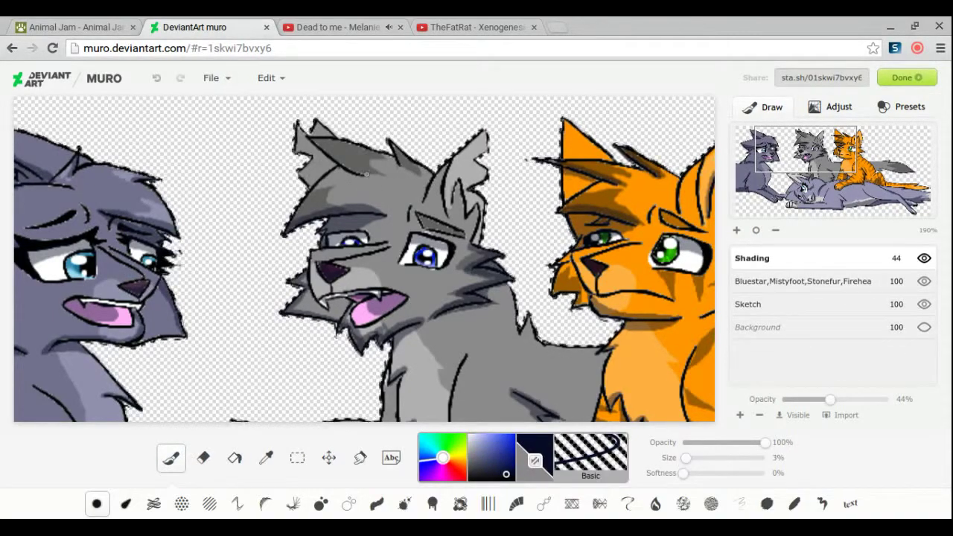
# Step: Shade the grey cat's fringe and ears with the 3% brush, cleaning up the shadow edges with the Eraser
pyautogui.press('e')
pyautogui.press('b')
pyautogui.press('e')
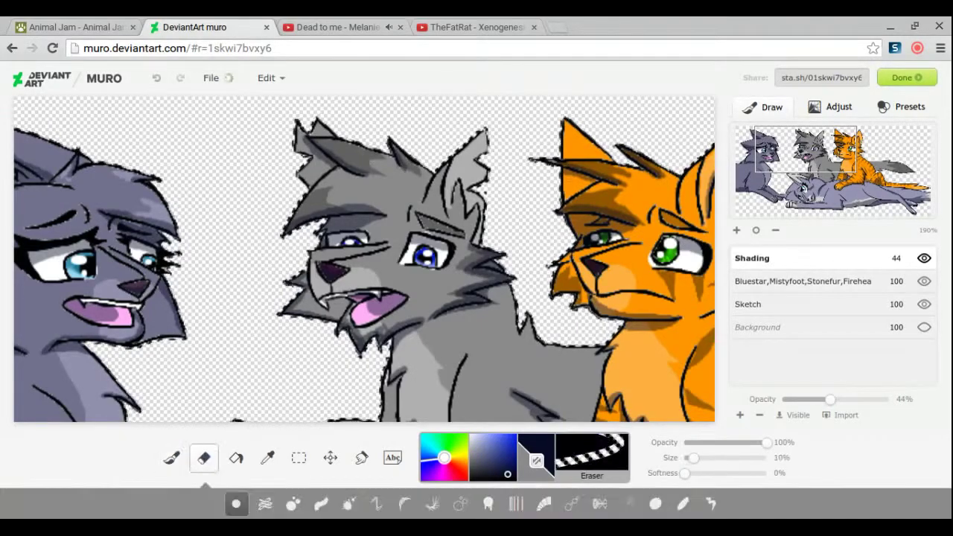
pyautogui.press('b')
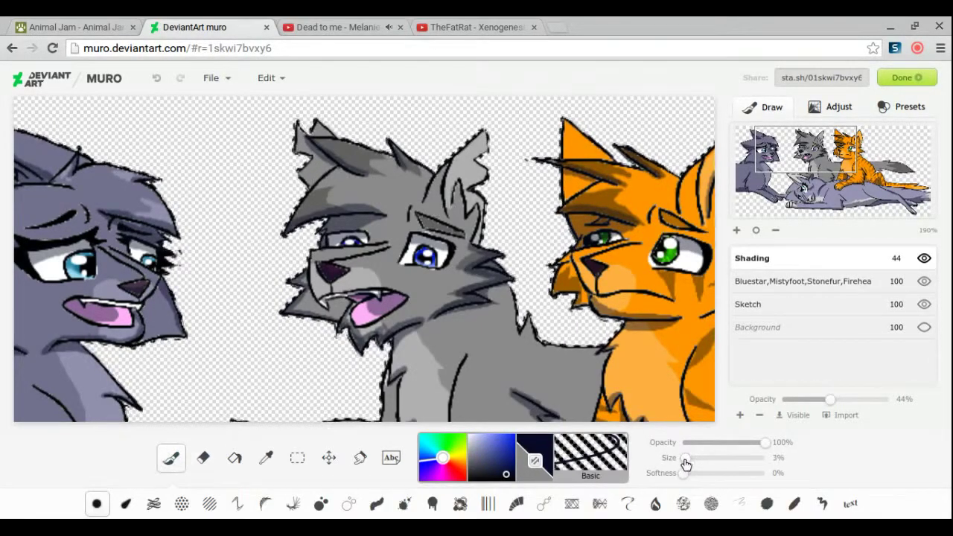
pyautogui.press('e')
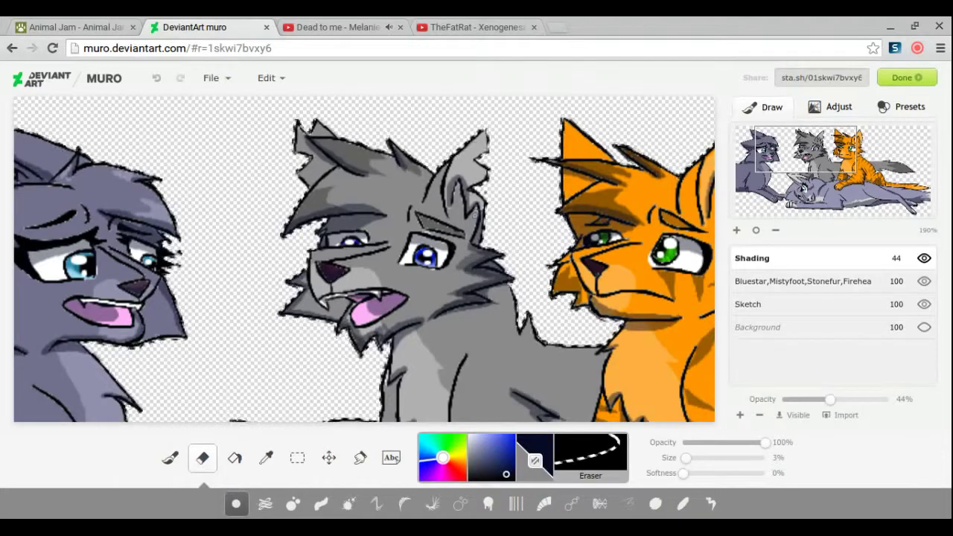
pyautogui.press('b')
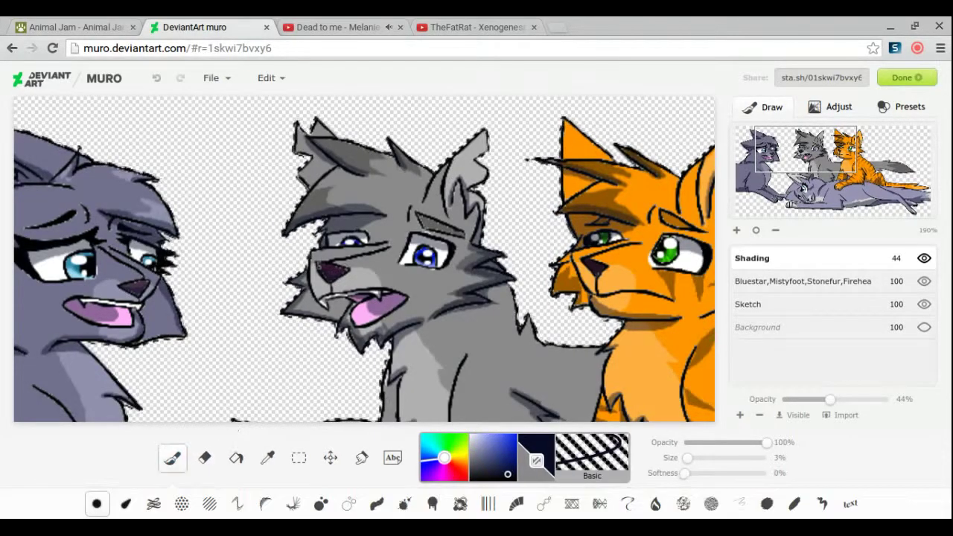
# Step: Shade the underside of the grey cat's tail and trim the shadow with the 12% Eraser
pyautogui.moveTo(805, 150); pyautogui.dragTo(880, 172)
pyautogui.click(342, 27)
pyautogui.click(194, 27)
pyautogui.moveTo(342, 246)
pyautogui.mouseDown()
pyautogui.moveTo(402, 224)
pyautogui.moveTo(543, 246)
pyautogui.mouseUp()
pyautogui.press('e')
pyautogui.moveTo(343, 253); pyautogui.dragTo(454, 235)
pyautogui.moveTo(387, 224); pyautogui.dragTo(603, 245)
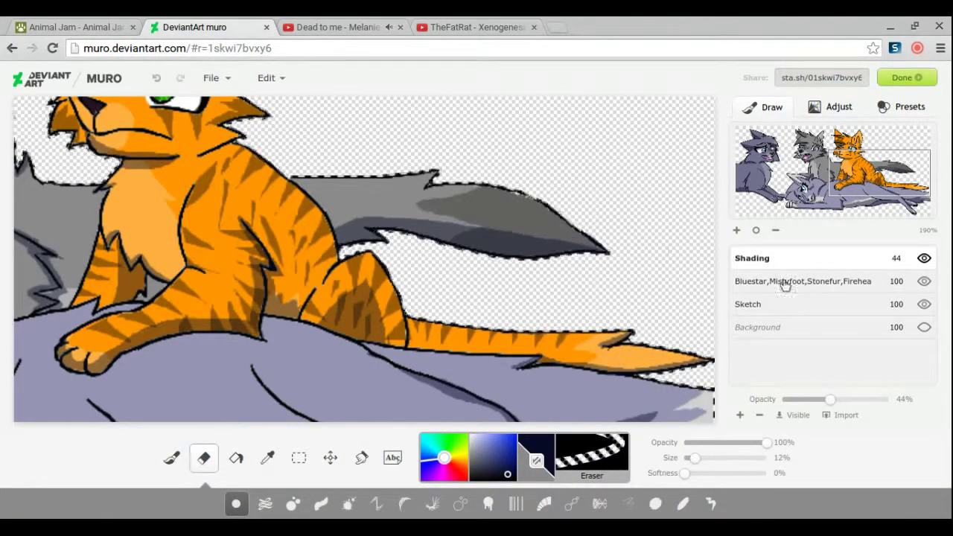
# Step: Add a new layer on top and show the Background layer with the Shading and cat colour layers hidden
pyautogui.click(739, 414)
pyautogui.click(756, 230)
pyautogui.press('v')
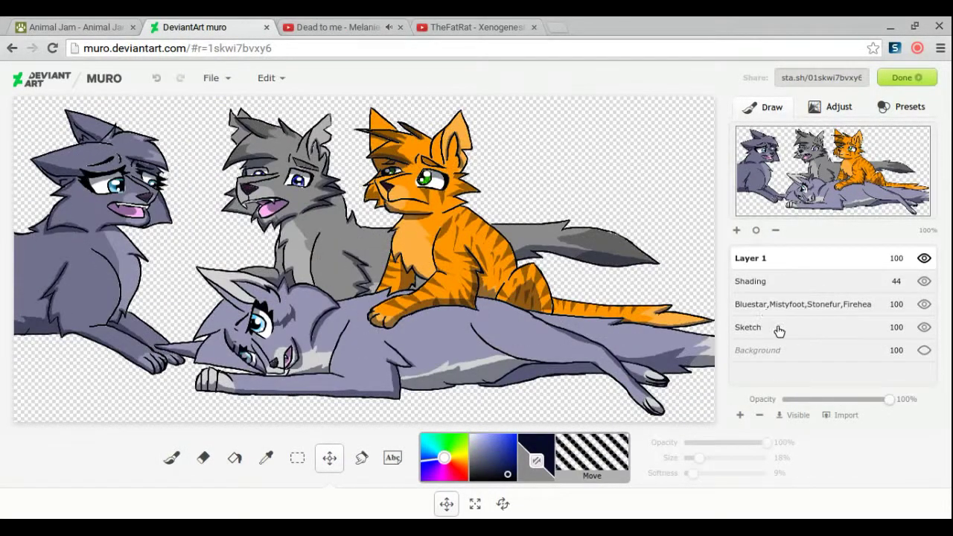
pyautogui.click(924, 304)
pyautogui.click(923, 281)
pyautogui.click(924, 350)
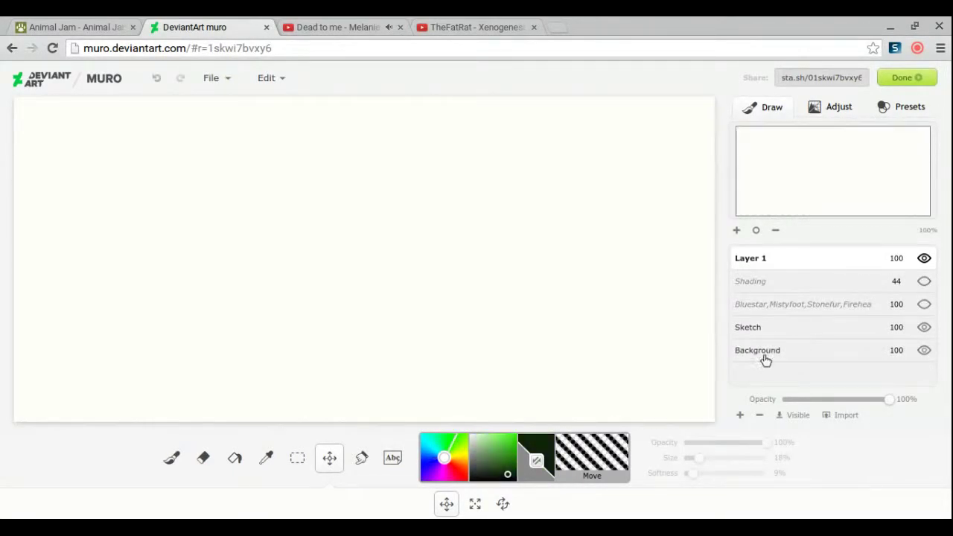
# Step: Select a full-width strip along the lower edge of the Background layer and paint it dark green with the 100% Basic brush
pyautogui.press('m')
pyautogui.click(752, 350)
pyautogui.moveTo(720, 327)
pyautogui.mouseDown()
pyautogui.moveTo(10, 329)
pyautogui.moveTo(10, 431)
pyautogui.mouseUp()
pyautogui.press('b')
pyautogui.moveTo(90, 335); pyautogui.dragTo(101, 417)
pyautogui.moveTo(186, 372); pyautogui.dragTo(715, 372)
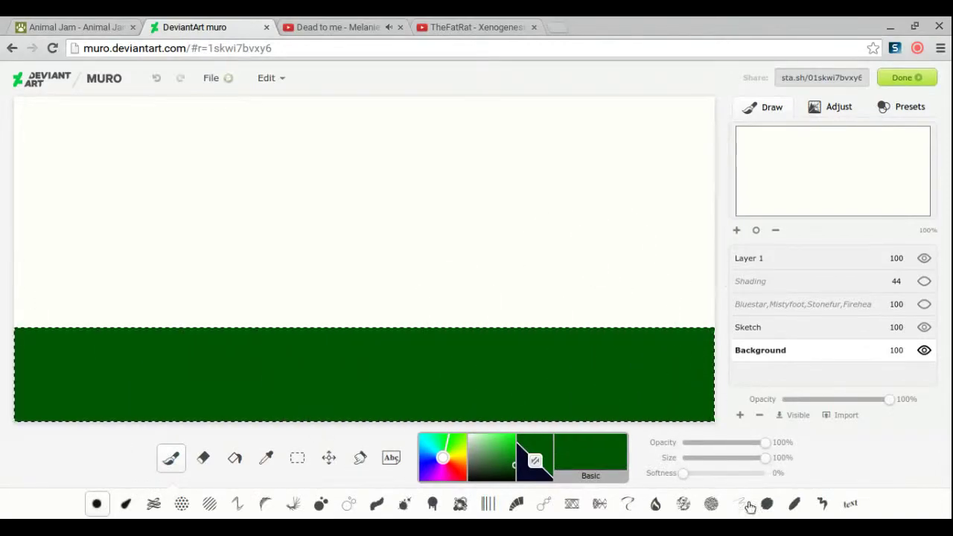
# Step: Paint dark navy shadows around the green strip's edges at 48% brush opacity and blend them with 11% strokes
pyautogui.click(507, 474)
pyautogui.moveTo(22, 338)
pyautogui.mouseDown()
pyautogui.moveTo(372, 406)
pyautogui.moveTo(700, 343)
pyautogui.mouseUp()
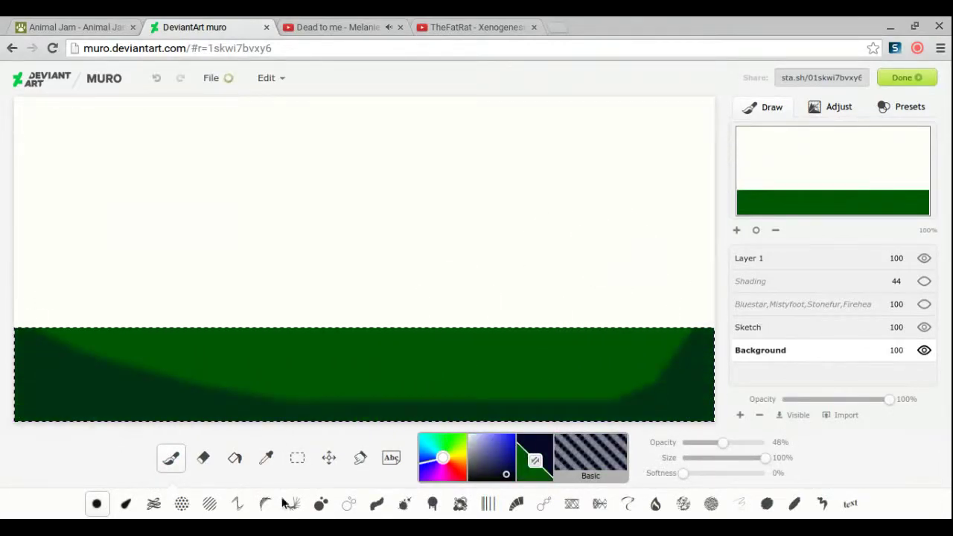
pyautogui.moveTo(766, 442); pyautogui.dragTo(696, 442)
pyautogui.press('x')
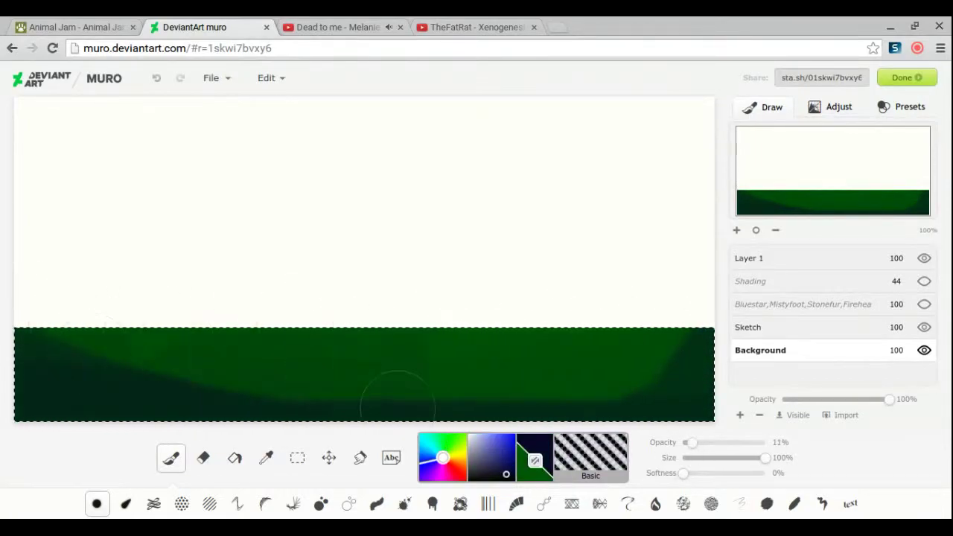
# Step: Soften the strip's shadows with green at 57% brush opacity and blend green and navy strokes at 22%
pyautogui.moveTo(697, 442); pyautogui.dragTo(729, 443)
pyautogui.moveTo(58, 365); pyautogui.dragTo(692, 372)
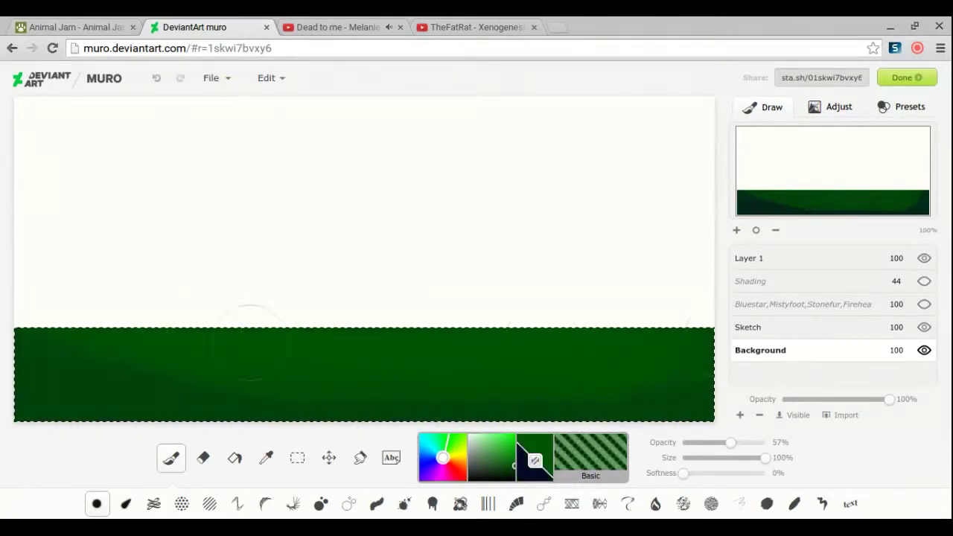
pyautogui.press('x')
pyautogui.moveTo(729, 442); pyautogui.dragTo(699, 442)
pyautogui.press('x')
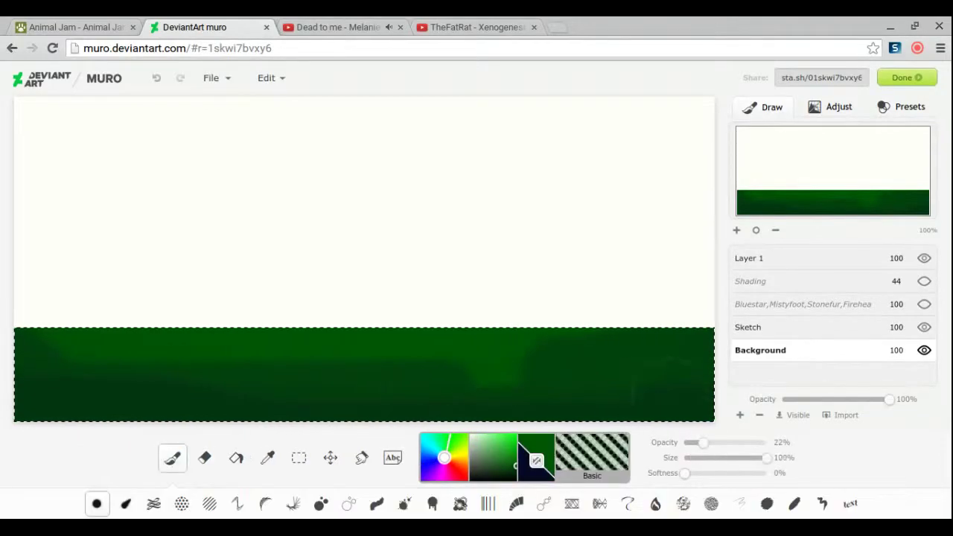
# Step: Clear the selection and select a full-width band just above the green strip on the Sketch layer
pyautogui.click(749, 258)
pyautogui.press('v')
pyautogui.click(749, 327)
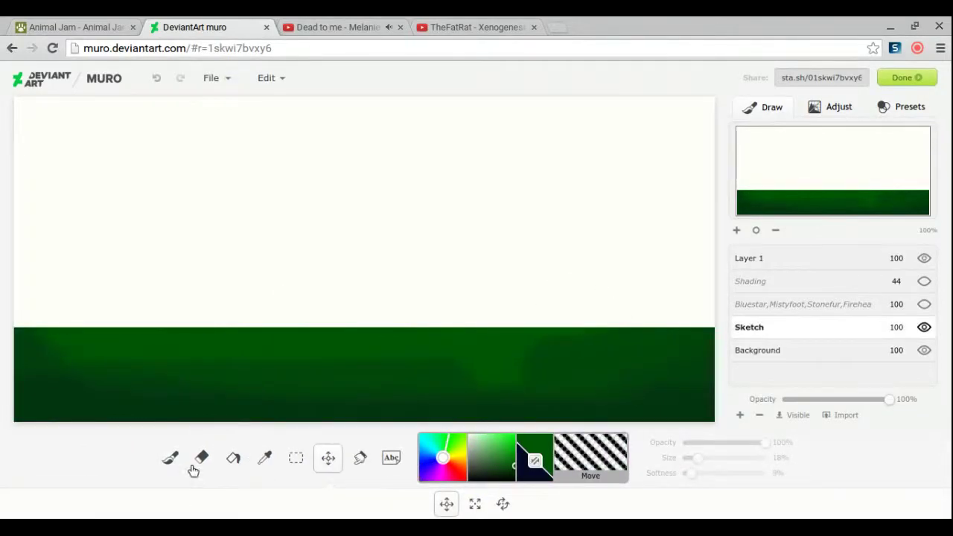
pyautogui.click(172, 457)
pyautogui.press('m')
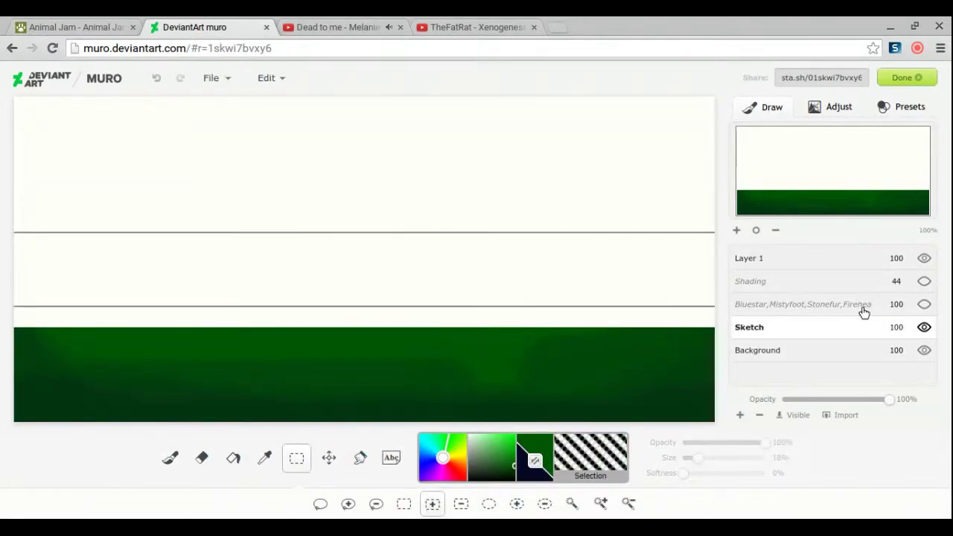
# Step: Show the cat colour layer and reduce its opacity to 33%
pyautogui.click(924, 304)
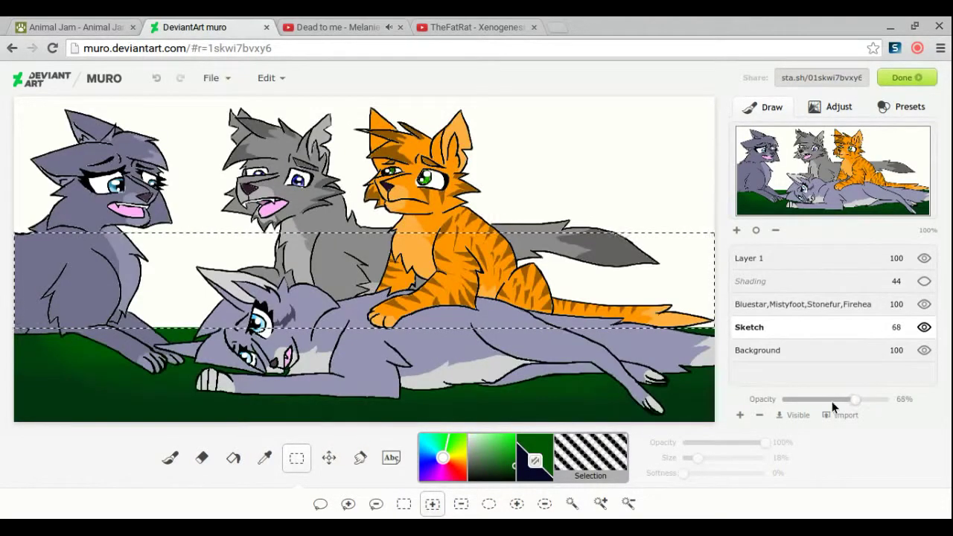
pyautogui.click(804, 303)
pyautogui.moveTo(889, 399); pyautogui.dragTo(819, 399)
# Step: Paint the selected band light blue on the Sketch layer and add navy shadows at 27% and 36% brush opacity
pyautogui.press('b')
pyautogui.moveTo(19, 253)
pyautogui.mouseDown()
pyautogui.moveTo(171, 283)
pyautogui.moveTo(710, 268)
pyautogui.moveTo(30, 260)
pyautogui.mouseUp()
pyautogui.click(549, 464)
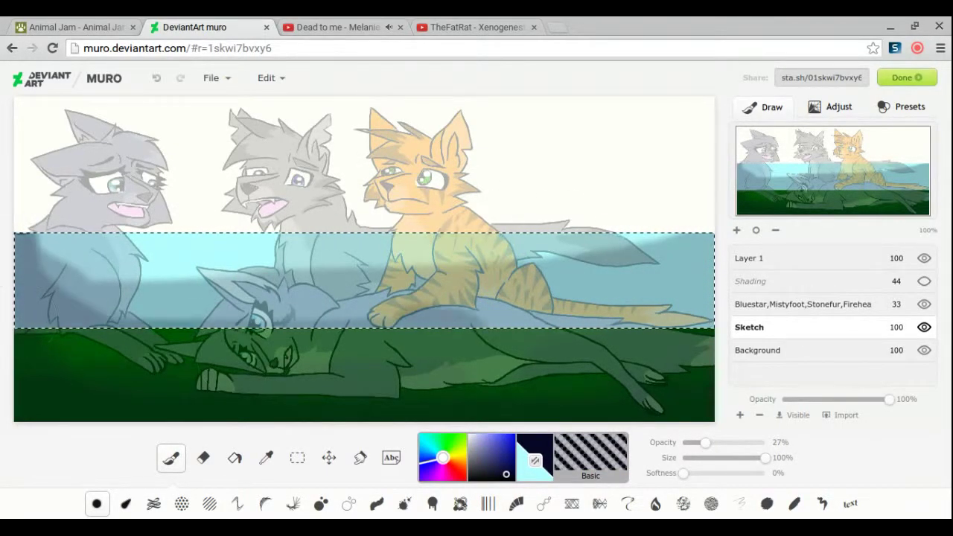
pyautogui.moveTo(706, 443); pyautogui.dragTo(713, 444)
pyautogui.moveTo(693, 268); pyautogui.dragTo(364, 254)
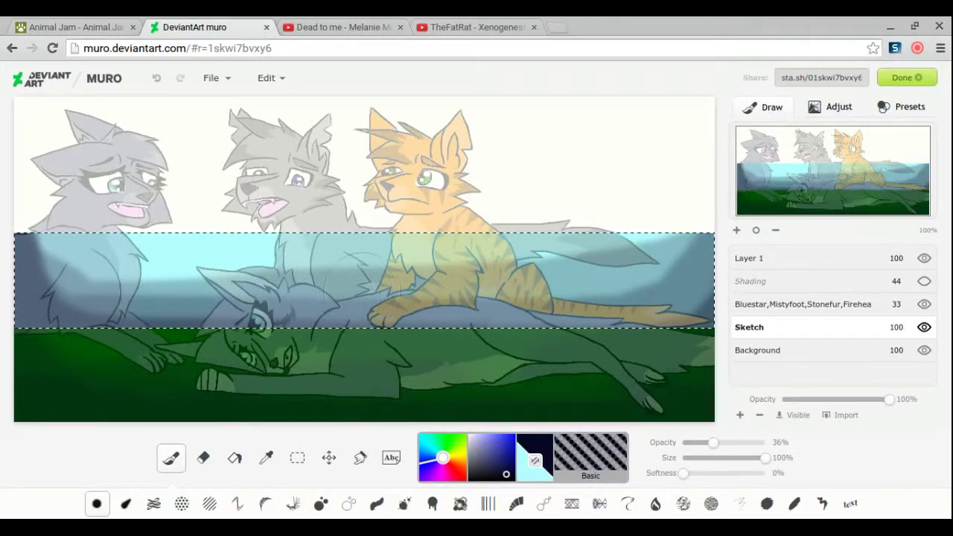
# Step: Undo the last two strokes and soften the band's shadows with light blue at 20% brush opacity
pyautogui.moveTo(713, 442); pyautogui.dragTo(699, 442)
pyautogui.hotkey('ctrl', 'z')
pyautogui.hotkey('ctrl', 'z')
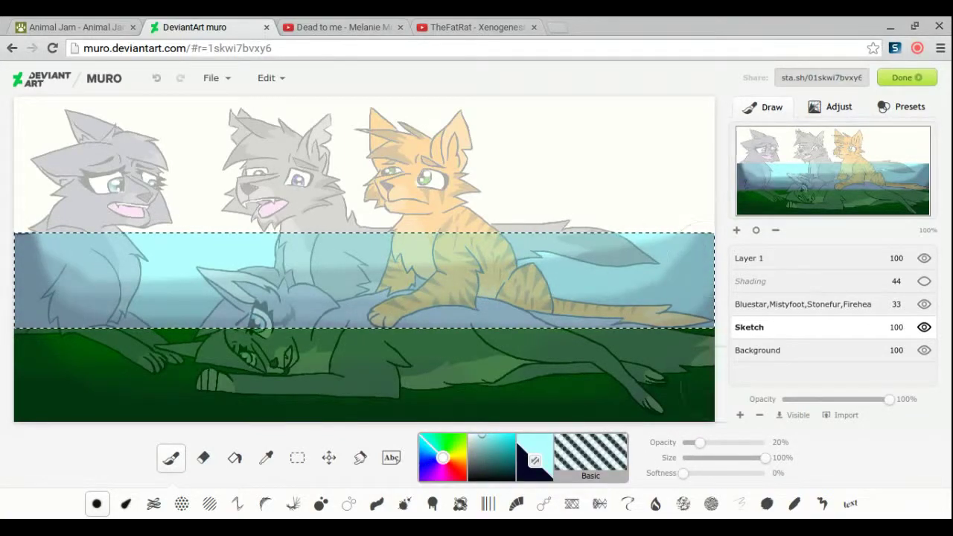
pyautogui.keyDown('alt'); pyautogui.click(644, 275); pyautogui.keyUp('alt')
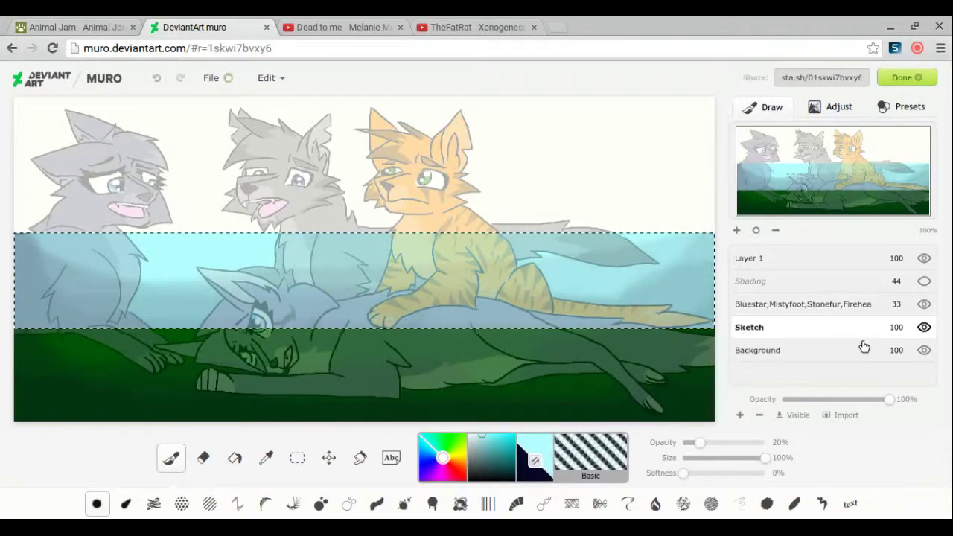
# Step: Clear the selection and select the area above the green strip on the Background layer with the Magic Wand
pyautogui.click(796, 261)
pyautogui.press('v')
pyautogui.click(759, 350)
pyautogui.click(297, 459)
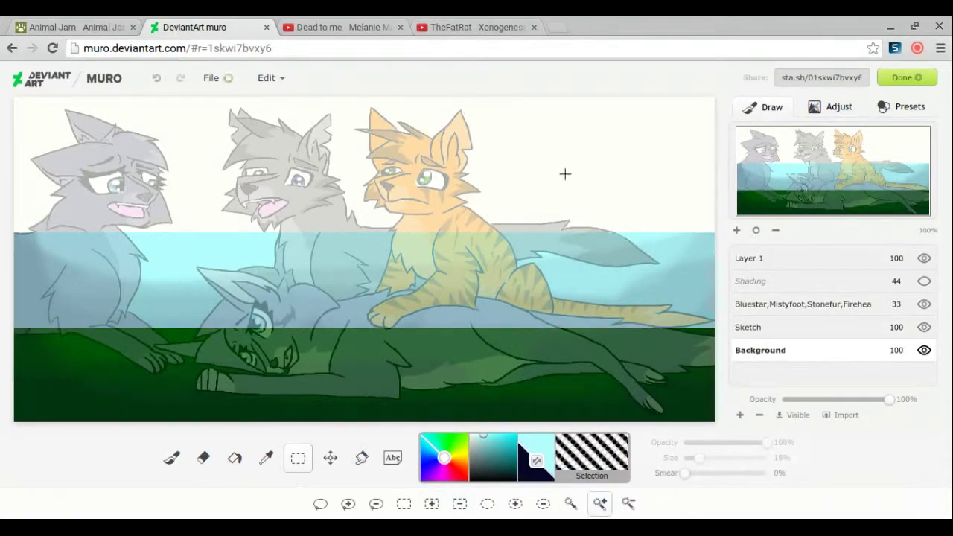
# Step: Paint the selected area very dark green, then shade it with navy at 37% and dark green at 12% brush opacity
pyautogui.click(535, 461)
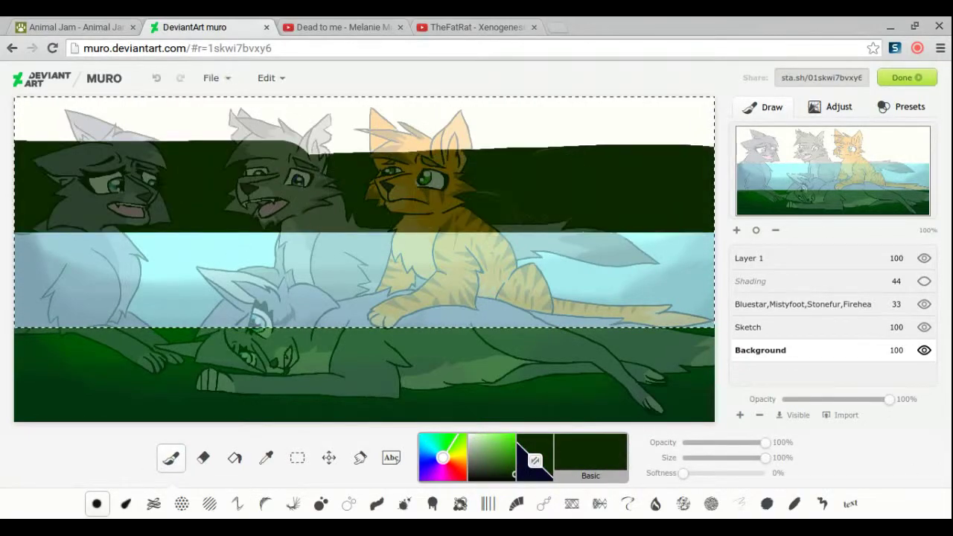
pyautogui.click(534, 475)
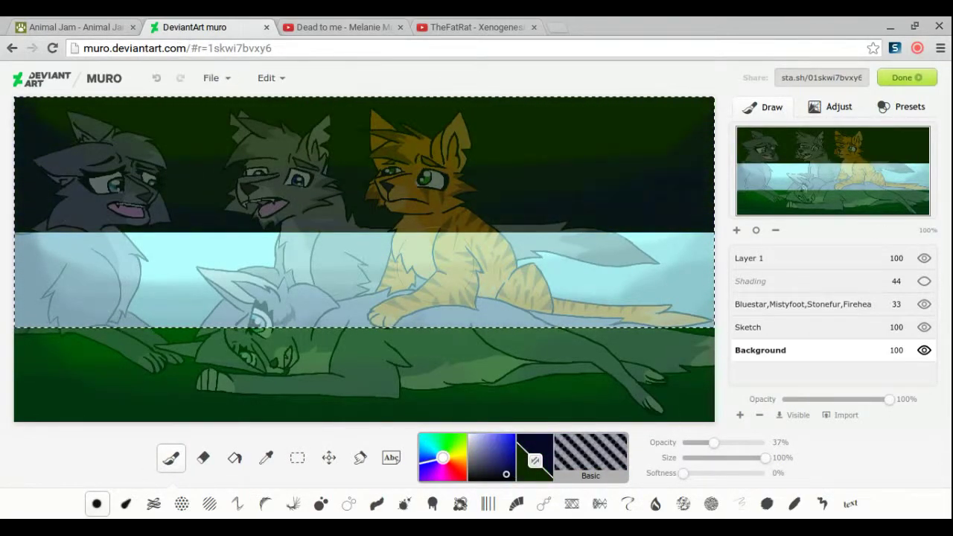
pyautogui.moveTo(713, 442); pyautogui.dragTo(693, 443)
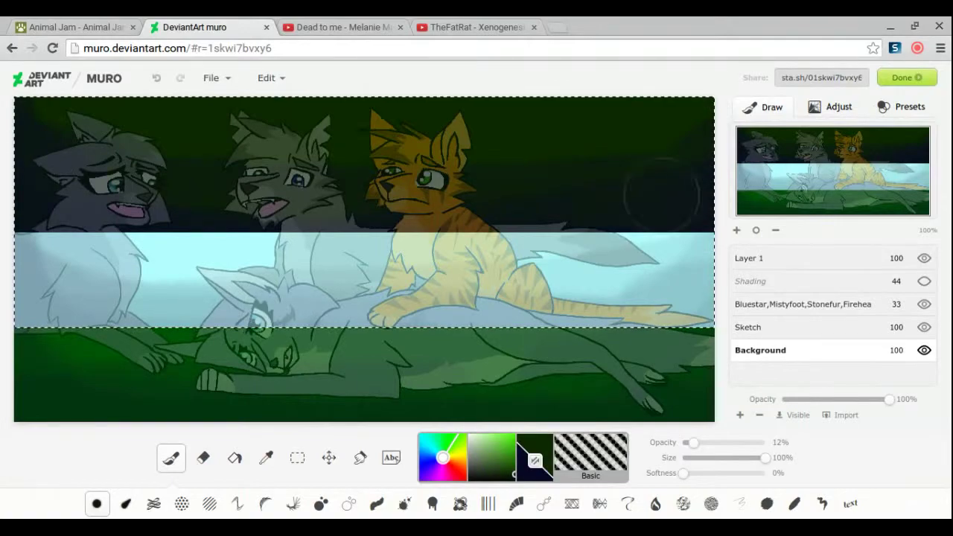
pyautogui.click(321, 504)
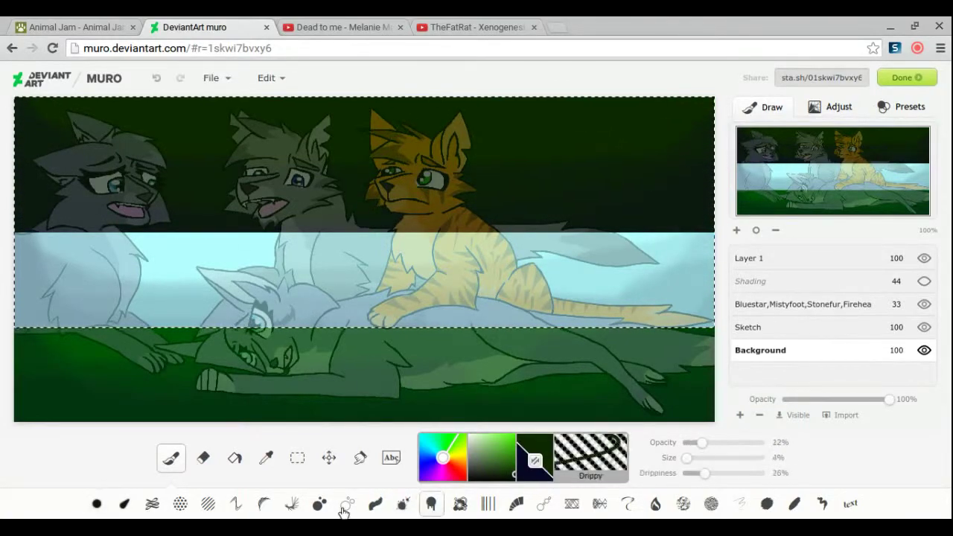
pyautogui.moveTo(495, 195); pyautogui.dragTo(662, 197)
pyautogui.hotkey('ctrl', 'z')
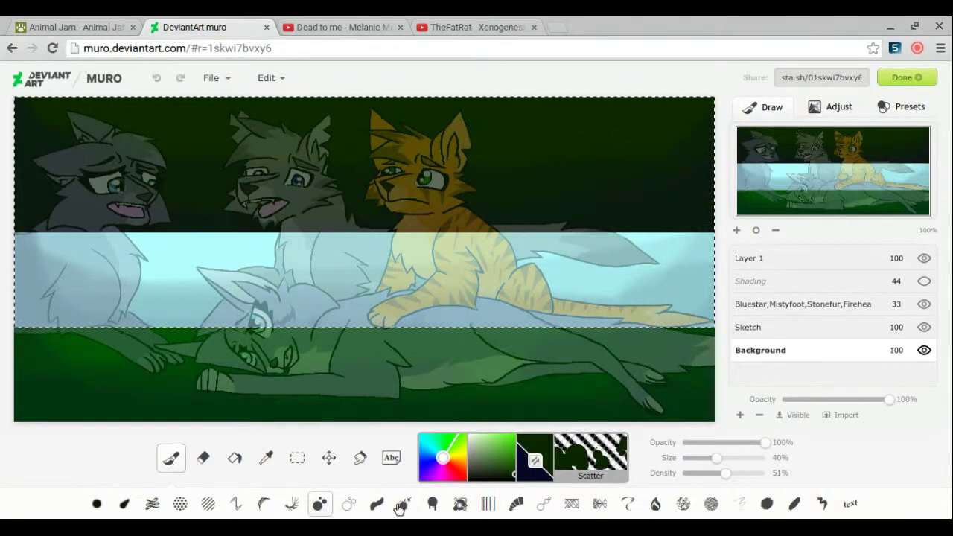
# Step: Move Layer 1 below the cat colour layer and paint dark green splatter foliage on it along the dark area's lower edge
pyautogui.click(403, 503)
pyautogui.moveTo(751, 258)
pyautogui.mouseDown()
pyautogui.moveTo(763, 259)
pyautogui.moveTo(776, 318)
pyautogui.mouseUp()
pyautogui.click(536, 199)
pyautogui.moveTo(536, 200)
pyautogui.mouseDown()
pyautogui.moveTo(666, 190)
pyautogui.moveTo(692, 201)
pyautogui.mouseUp()
pyautogui.moveTo(632, 209)
pyautogui.mouseDown()
pyautogui.moveTo(477, 205)
pyautogui.moveTo(521, 200)
pyautogui.mouseUp()
pyautogui.moveTo(26, 188)
pyautogui.mouseDown()
pyautogui.moveTo(172, 190)
pyautogui.moveTo(90, 186)
pyautogui.mouseUp()
# Step: Roughen the foliage's lower edge using Splatter Erase at 36% size and 100% density
pyautogui.click(203, 457)
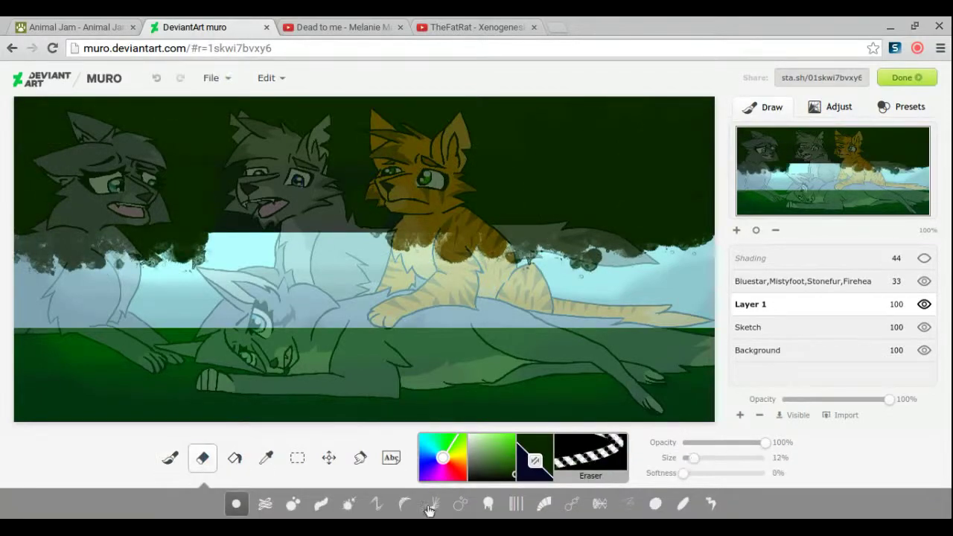
pyautogui.moveTo(22, 256); pyautogui.dragTo(707, 244)
# Step: Paint lighter green leaf clusters over the dark foliage on both sides of the cats with a smaller splatter brush
pyautogui.click(170, 458)
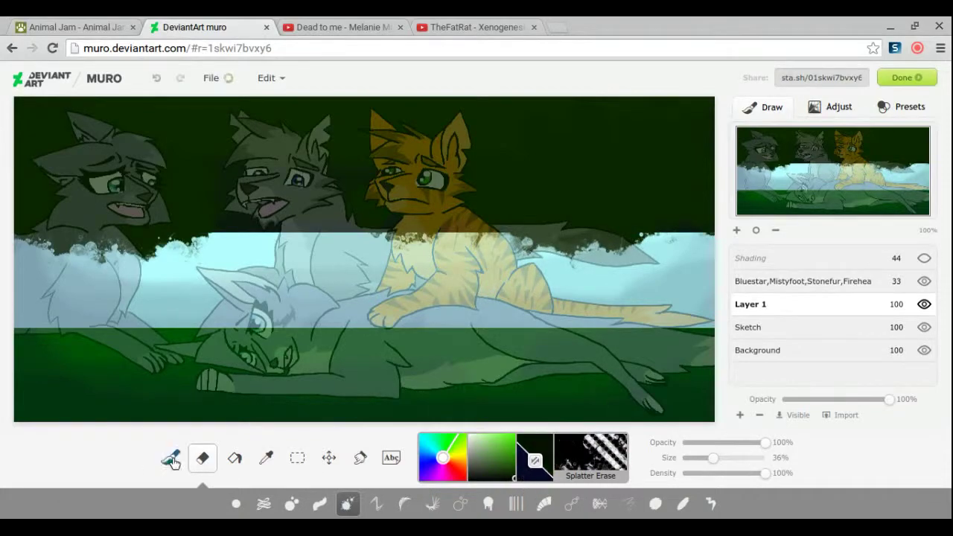
pyautogui.click(265, 458)
pyautogui.click(596, 172)
pyautogui.moveTo(710, 458); pyautogui.dragTo(696, 458)
pyautogui.moveTo(611, 149)
pyautogui.mouseDown()
pyautogui.moveTo(521, 193)
pyautogui.moveTo(417, 223)
pyautogui.mouseUp()
pyautogui.moveTo(44, 208)
pyautogui.mouseDown()
pyautogui.moveTo(171, 186)
pyautogui.moveTo(141, 231)
pyautogui.mouseUp()
# Step: Smooth the foliage with the Blending tool at 100% size and smear, and hide the Background layer
pyautogui.click(359, 458)
pyautogui.moveTo(372, 238); pyautogui.dragTo(535, 246)
pyautogui.moveTo(670, 223)
pyautogui.mouseDown()
pyautogui.moveTo(610, 149)
pyautogui.moveTo(536, 171)
pyautogui.moveTo(491, 201)
pyautogui.mouseUp()
pyautogui.moveTo(30, 223); pyautogui.dragTo(209, 239)
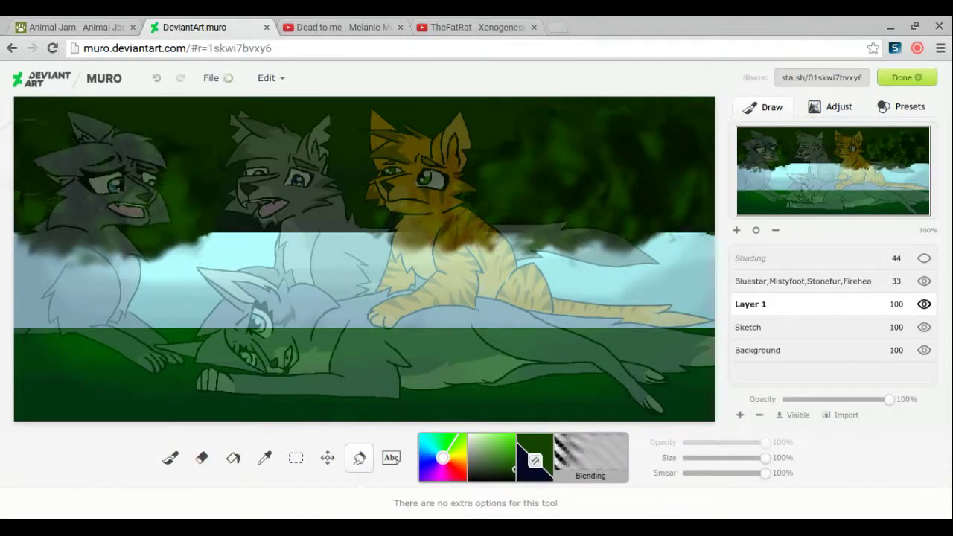
pyautogui.click(924, 350)
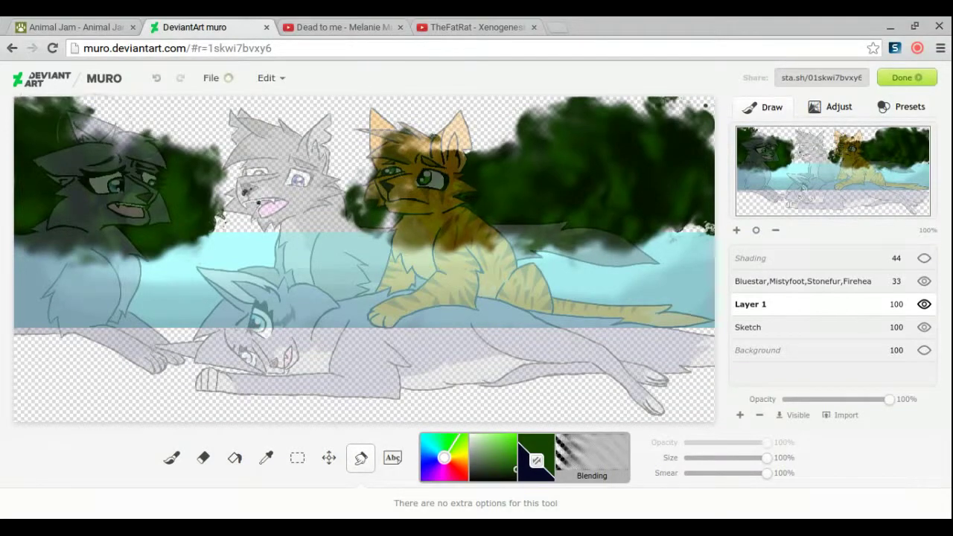
# Step: Show the Background layer again and erase the top strip of its dark green area
pyautogui.click(923, 350)
pyautogui.click(202, 458)
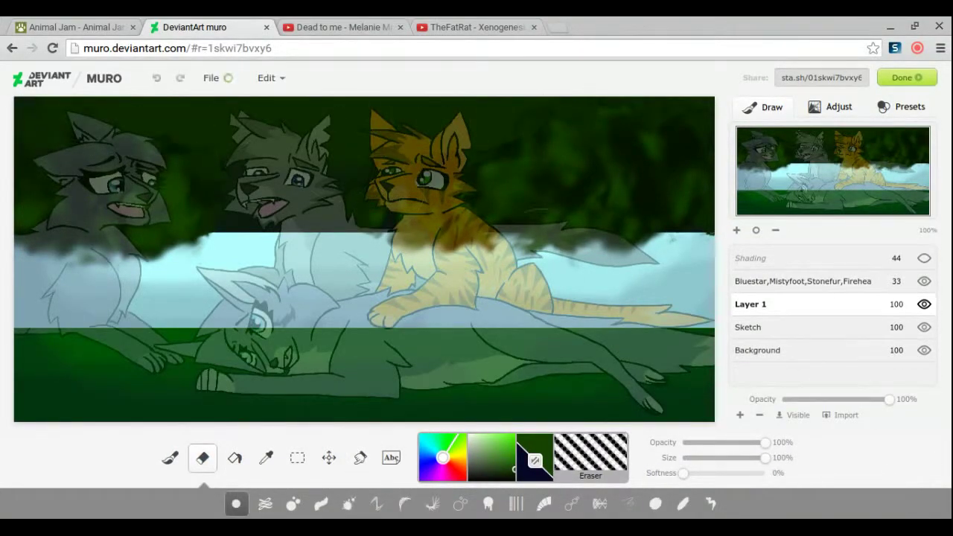
pyautogui.click(759, 350)
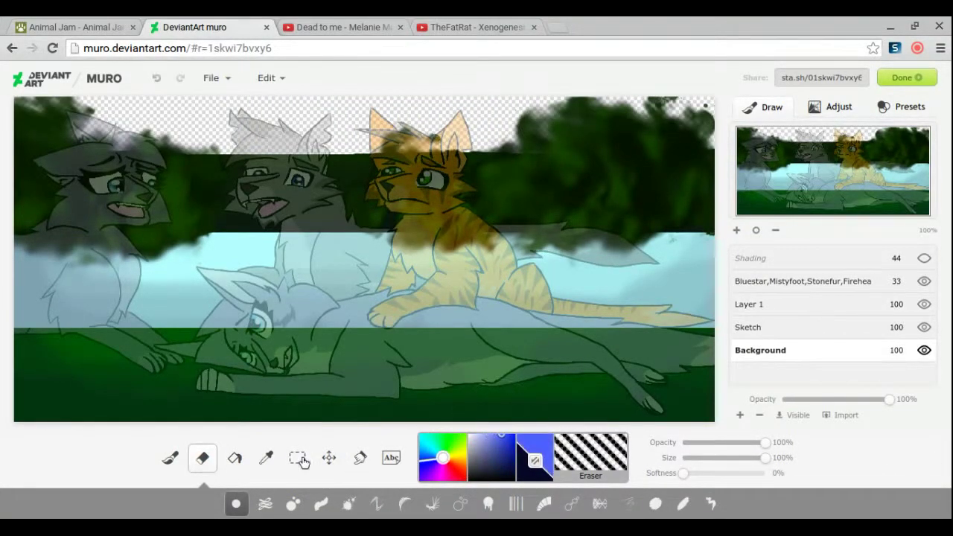
# Step: Select the cleared top strip of the Background layer and paint it white with the Basic brush at 100% opacity and size
pyautogui.press('m')
pyautogui.press('b')
pyautogui.moveTo(765, 443); pyautogui.dragTo(713, 457)
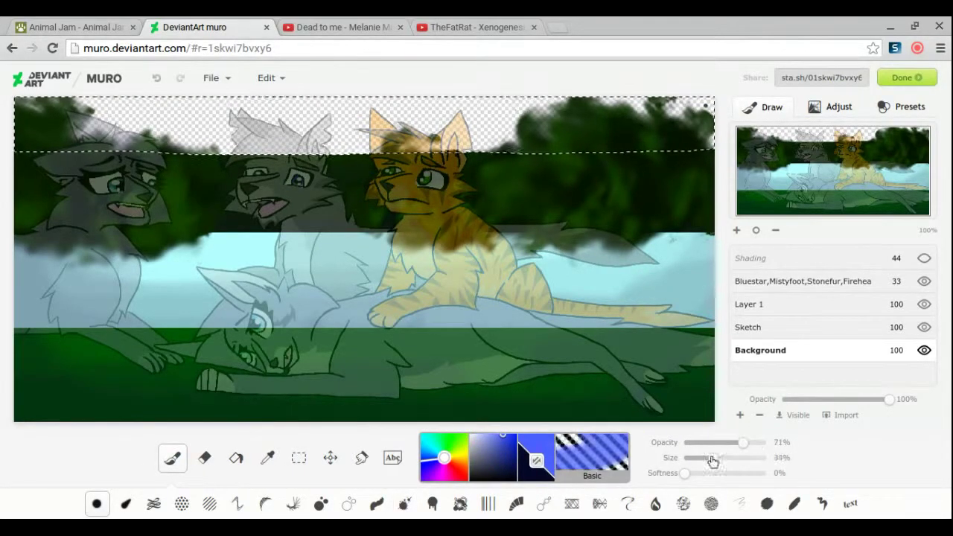
pyautogui.hotkey('ctrl', 'd')
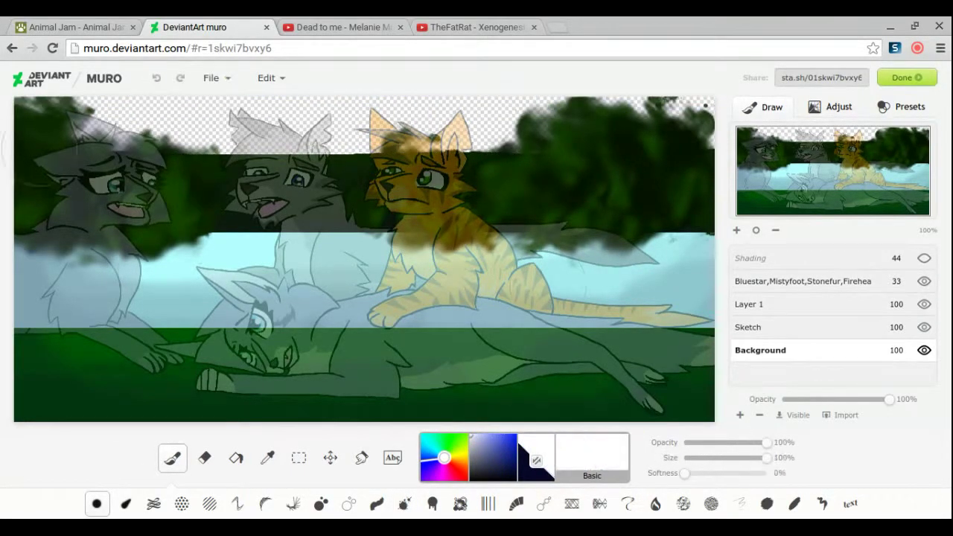
pyautogui.hotkey('ctrl', 'z')
pyautogui.press('b')
pyautogui.press('Delete')
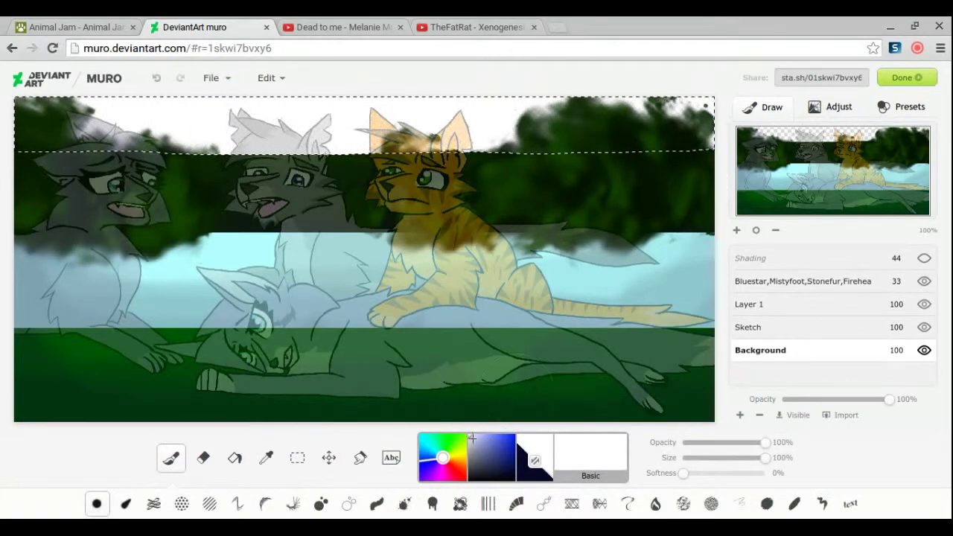
# Step: Paint the selected strip as a blue sky using the Basic brush with 50% softness
pyautogui.click(498, 443)
pyautogui.moveTo(683, 473); pyautogui.dragTo(723, 473)
pyautogui.moveTo(18, 123); pyautogui.dragTo(833, 84)
pyautogui.moveTo(711, 122); pyautogui.dragTo(37, 68)
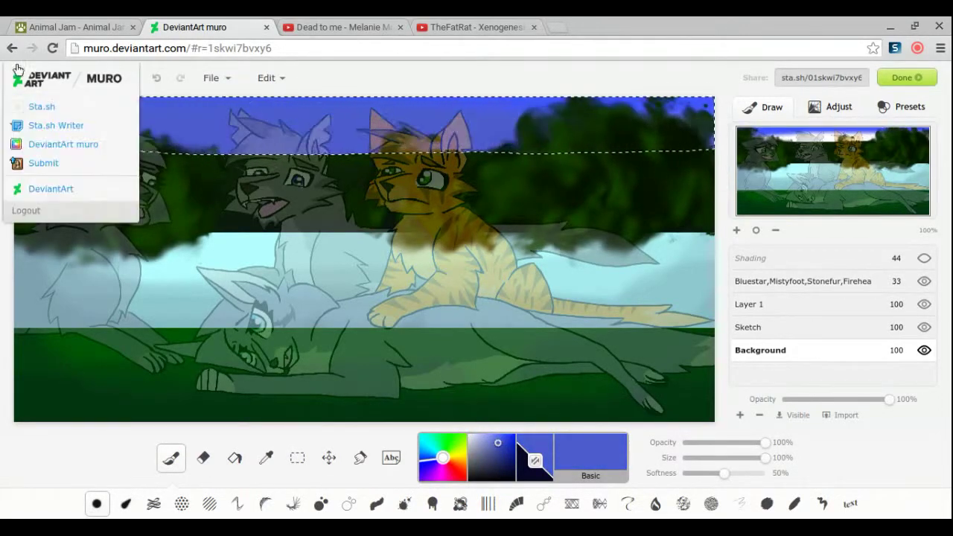
# Step: Paint a soft yellow half sun rising above the dark green band between the two bush masses
pyautogui.click(507, 438)
pyautogui.moveTo(149, 142)
pyautogui.mouseDown()
pyautogui.moveTo(573, 149)
pyautogui.moveTo(882, 106)
pyautogui.mouseUp()
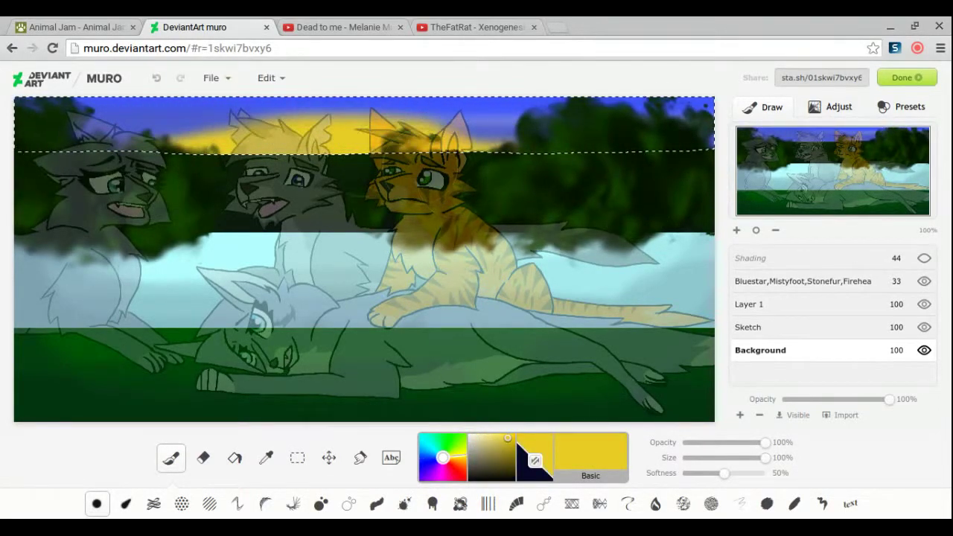
pyautogui.hotkey('ctrl', 'z')
pyautogui.hotkey('ctrl', 'z')
pyautogui.moveTo(275, 137); pyautogui.dragTo(372, 134)
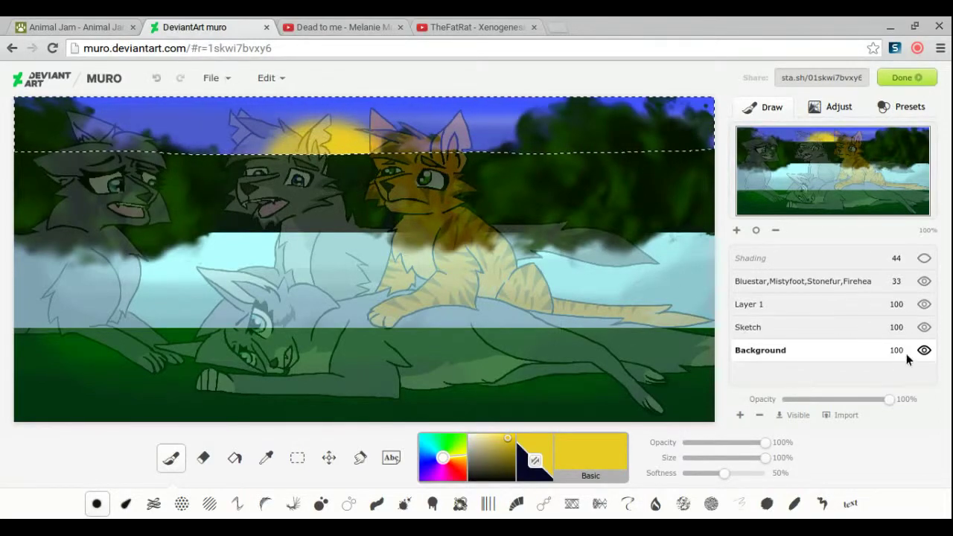
# Step: Hide the cat colour layer, add a new layer, and blend the foliage on Layer 1 with the Blending tool
pyautogui.click(923, 281)
pyautogui.click(740, 415)
pyautogui.click(750, 327)
pyautogui.click(360, 457)
pyautogui.moveTo(454, 172)
pyautogui.mouseDown()
pyautogui.moveTo(510, 159)
pyautogui.moveTo(126, 141)
pyautogui.moveTo(201, 152)
pyautogui.moveTo(181, 223)
pyautogui.moveTo(45, 253)
pyautogui.mouseUp()
pyautogui.moveTo(387, 216)
pyautogui.mouseDown()
pyautogui.moveTo(415, 223)
pyautogui.moveTo(411, 237)
pyautogui.mouseUp()
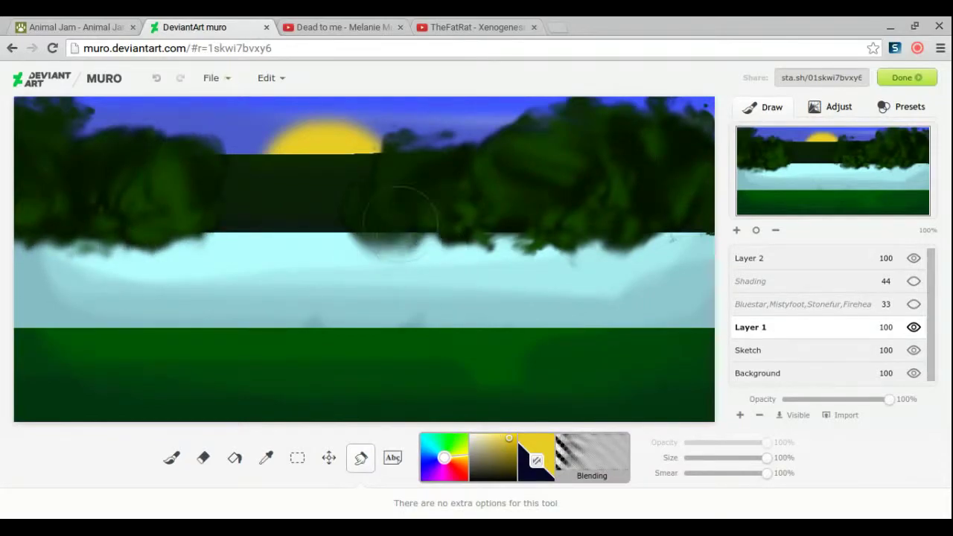
# Step: Shade the scenery on Layer 2 with a dark navy Basic brush at 11% opacity, 100% size and 100% softness, trying the eraser near the sun
pyautogui.click(913, 350)
pyautogui.click(913, 350)
pyautogui.click(913, 259)
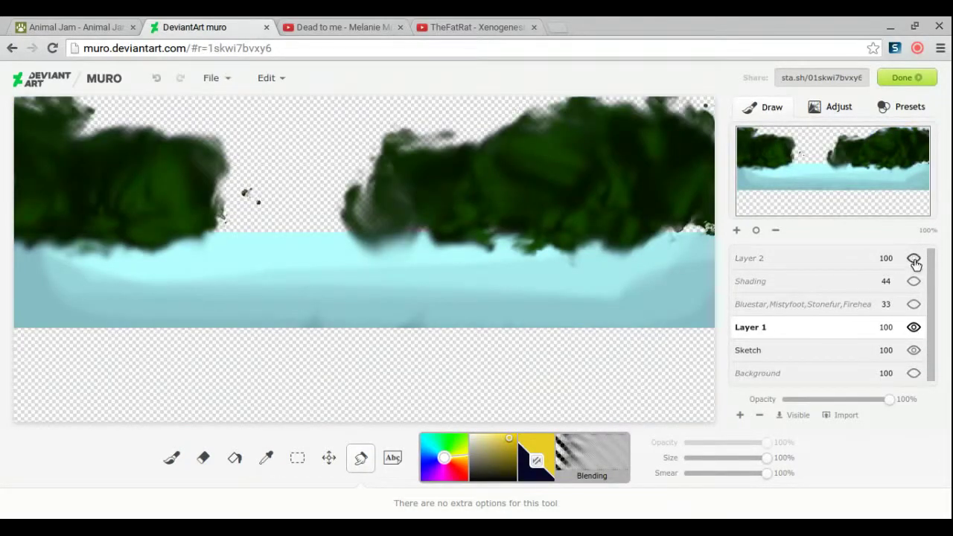
pyautogui.click(914, 350)
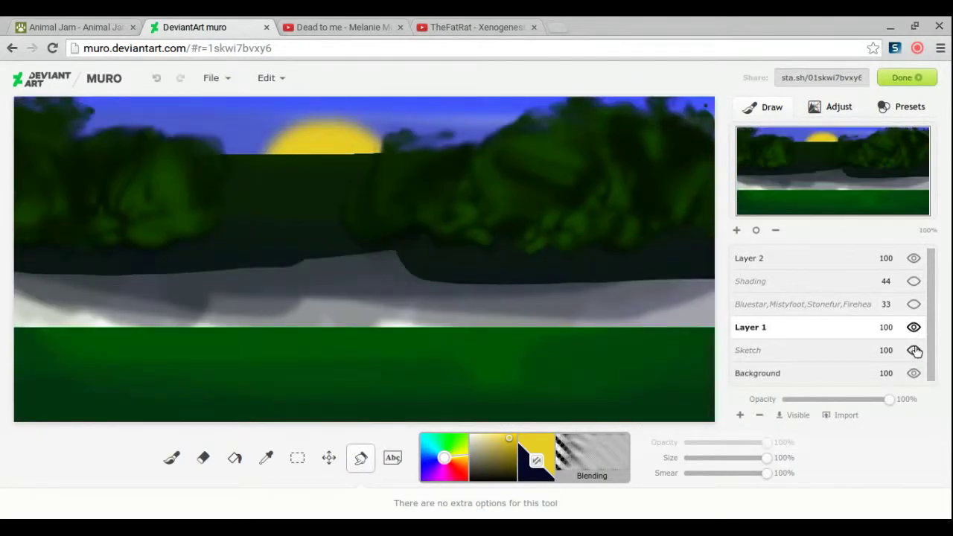
pyautogui.click(913, 258)
pyautogui.click(171, 457)
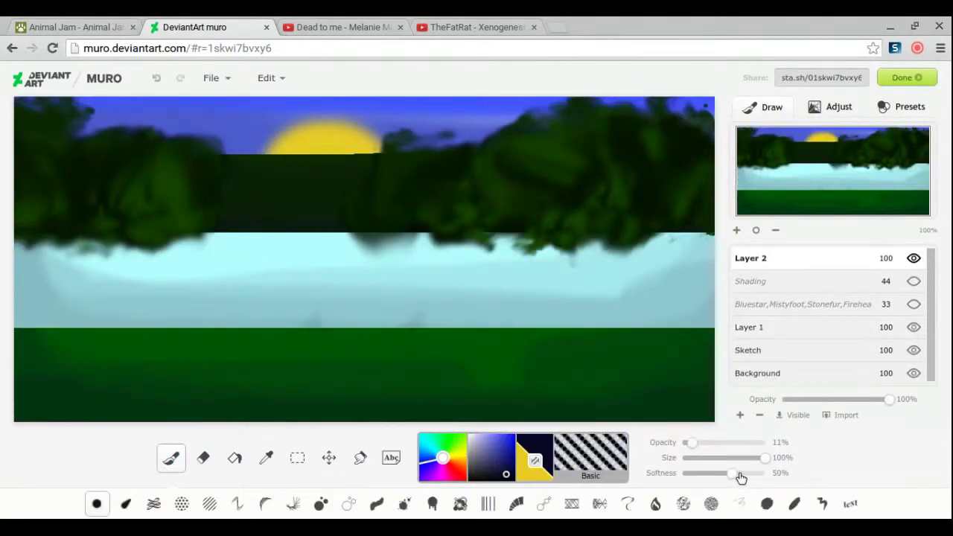
pyautogui.click(203, 457)
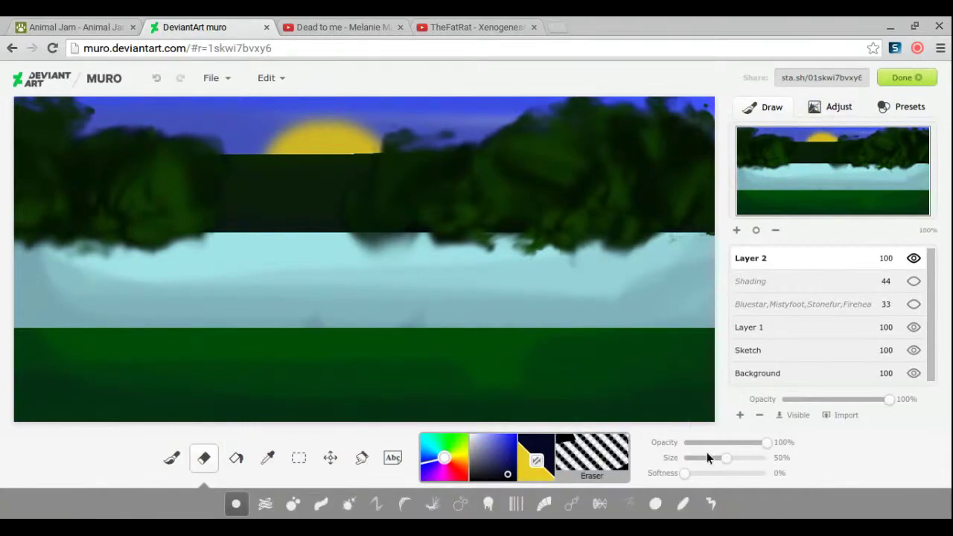
pyautogui.moveTo(319, 128); pyautogui.dragTo(306, 138)
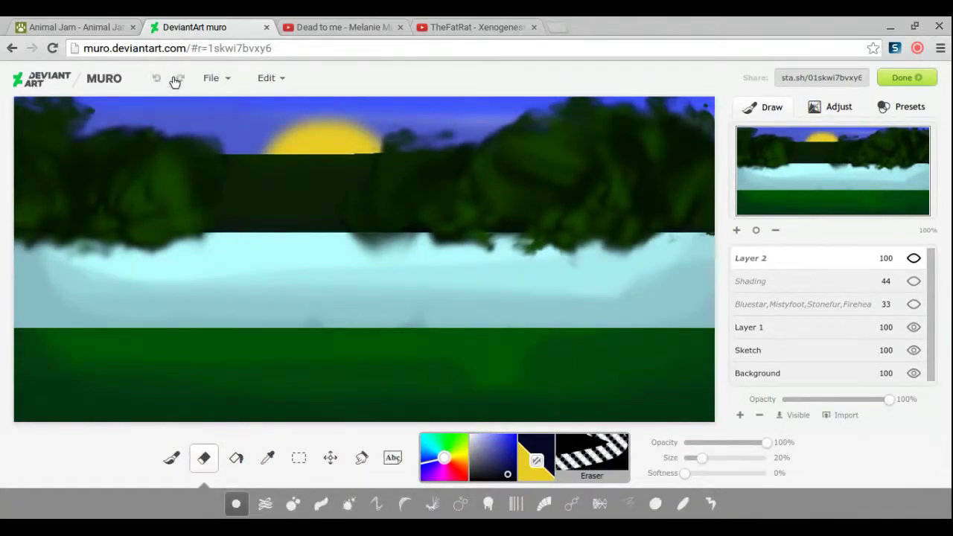
pyautogui.click(172, 458)
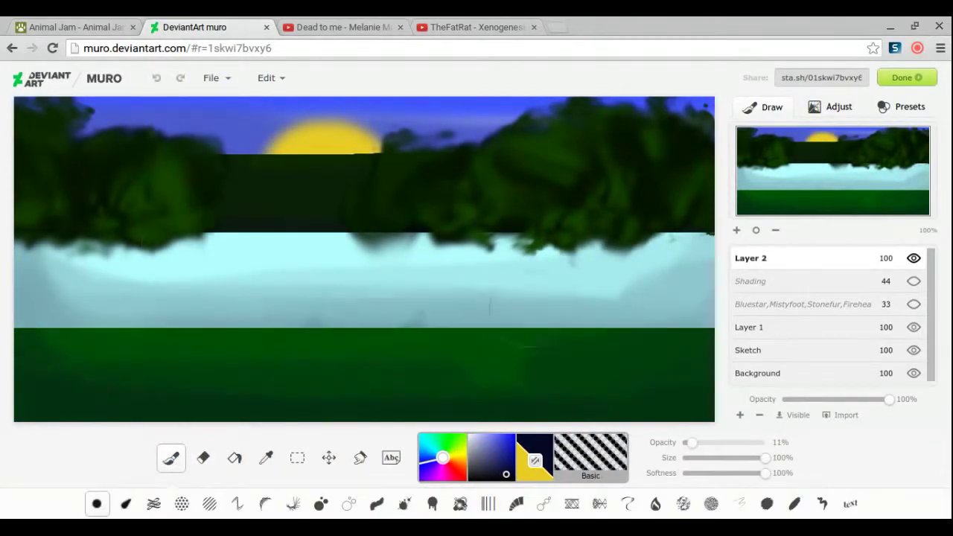
# Step: Rename Layer 2 as "A little background shading" and Layer 1 as "Bushes"
pyautogui.doubleClick(750, 257)
pyautogui.press('BackSpace')
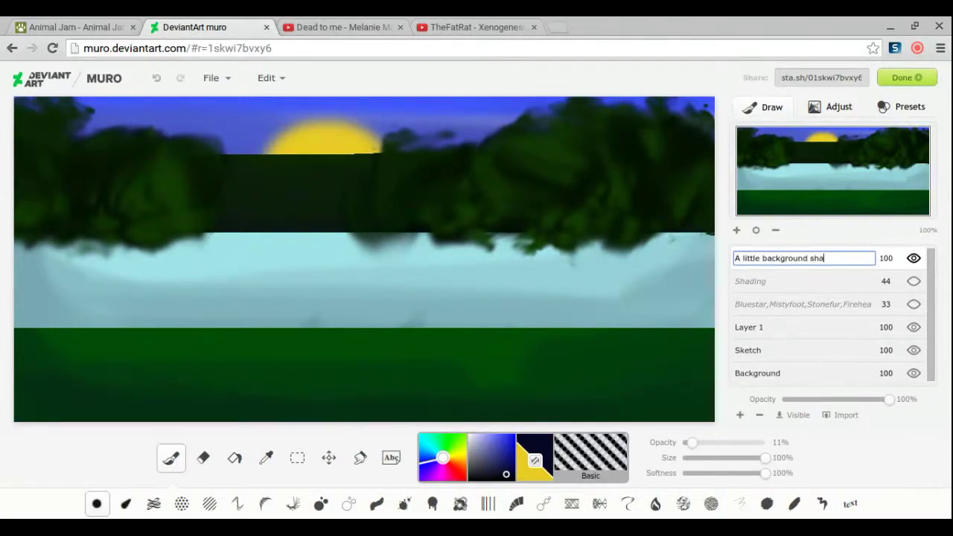
pyautogui.doubleClick(795, 328)
pyautogui.press('BackSpace')
pyautogui.press('BackSpace')
pyautogui.press('BackSpace')
pyautogui.press('BackSpace')
pyautogui.press('BackSpace')
pyautogui.press('BackSpace')
pyautogui.press('BackSpace')
pyautogui.write('Bushes')
pyautogui.press('Return')
# Step: Add a new top layer and name it "Shunshine"
pyautogui.click(736, 230)
pyautogui.doubleClick(787, 259)
pyautogui.press('BackSpace')
pyautogui.press('BackSpace')
pyautogui.press('BackSpace')
pyautogui.press('BackSpace')
pyautogui.press('BackSpace')
pyautogui.press('BackSpace')
pyautogui.press('BackSpace')
pyautogui.write('Shunshine')
pyautogui.press('Return')
# Step: Add another layer, place it directly below Shunshine and name it "Text"
pyautogui.click(740, 414)
pyautogui.moveTo(776, 257); pyautogui.dragTo(777, 281)
pyautogui.doubleClick(776, 280)
pyautogui.press('BackSpace')
pyautogui.press('BackSpace')
pyautogui.press('BackSpace')
pyautogui.press('BackSpace')
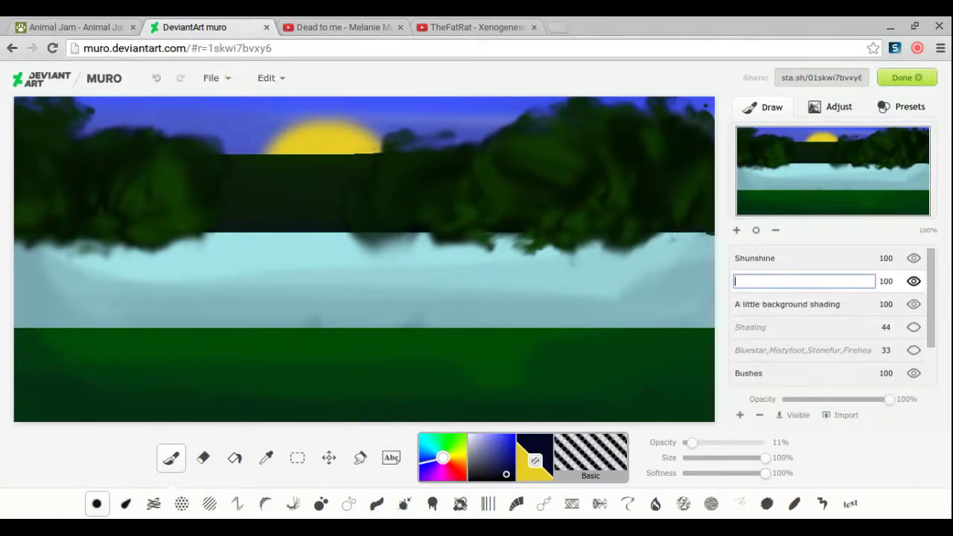
pyautogui.write('Text')
# Step: Show the cat colour and Shading layers and set the cat colour layer's opacity to 100%
pyautogui.click(757, 257)
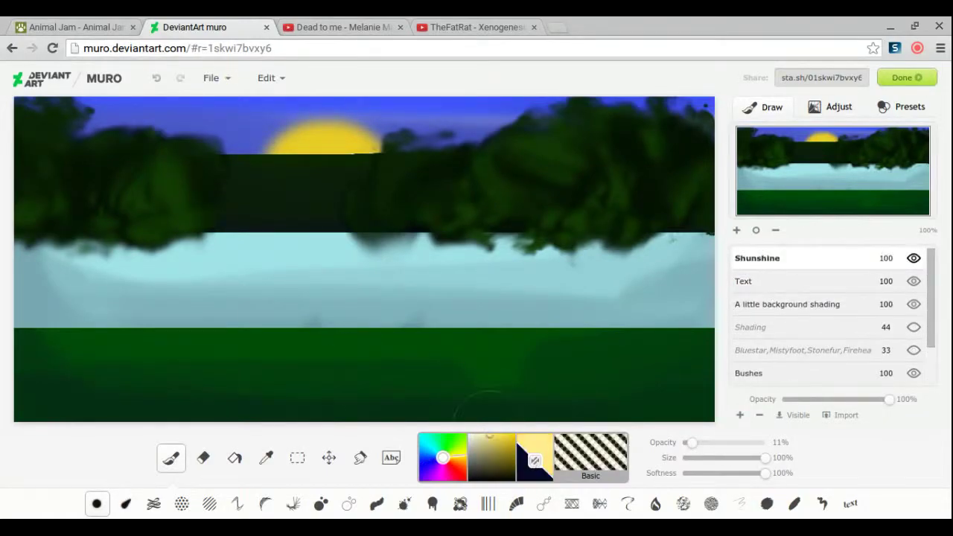
pyautogui.click(802, 350)
pyautogui.moveTo(818, 399); pyautogui.dragTo(889, 399)
# Step: Paint a pale yellow sunlight glow over the scene on the Shunshine layer with the Basic brush at 11% opacity
pyautogui.click(781, 258)
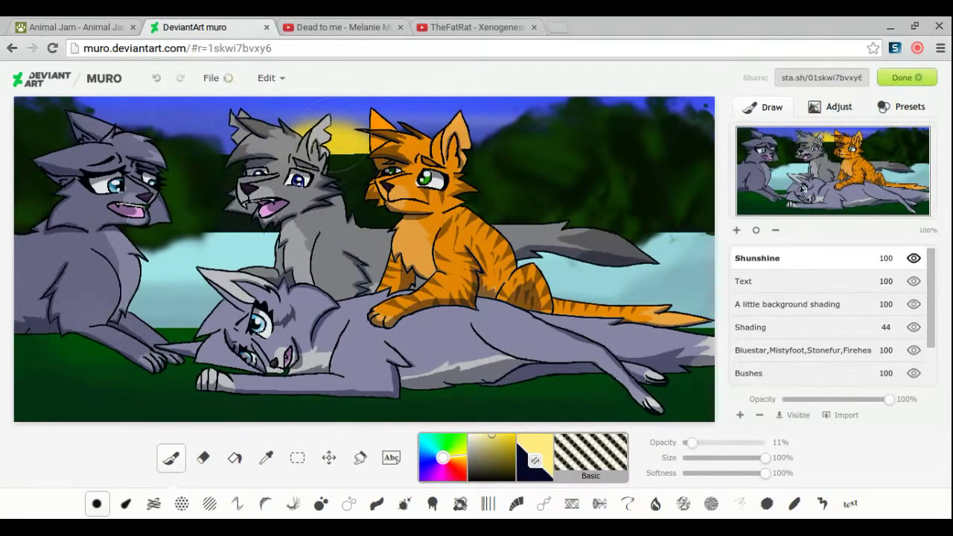
pyautogui.moveTo(45, 164)
pyautogui.mouseDown()
pyautogui.moveTo(669, 171)
pyautogui.moveTo(89, 298)
pyautogui.moveTo(655, 186)
pyautogui.moveTo(521, 149)
pyautogui.mouseUp()
pyautogui.moveTo(5, 88)
pyautogui.moveTo(312, 134)
pyautogui.mouseDown()
pyautogui.moveTo(45, 186)
pyautogui.moveTo(297, 223)
pyautogui.moveTo(595, 186)
pyautogui.moveTo(298, 335)
pyautogui.moveTo(670, 149)
pyautogui.moveTo(44, 134)
pyautogui.moveTo(298, 223)
pyautogui.moveTo(670, 179)
pyautogui.mouseUp()
# Step: Thin out the sunlight glow over the cats with the eraser at 11% opacity, 100% size and 100% softness
pyautogui.click(203, 457)
pyautogui.moveTo(702, 443)
pyautogui.mouseDown()
pyautogui.moveTo(712, 442)
pyautogui.moveTo(692, 442)
pyautogui.mouseUp()
pyautogui.moveTo(735, 457); pyautogui.dragTo(767, 457)
pyautogui.moveTo(684, 472); pyautogui.dragTo(767, 473)
pyautogui.moveTo(417, 134)
pyautogui.mouseDown()
pyautogui.moveTo(59, 149)
pyautogui.moveTo(335, 149)
pyautogui.moveTo(223, 216)
pyautogui.mouseUp()
# Step: Add a new layer, place it just above the Shading layer and name it "Tears"
pyautogui.click(739, 415)
pyautogui.moveTo(786, 258); pyautogui.dragTo(791, 326)
pyautogui.doubleClick(791, 326)
pyautogui.write('Tears')
pyautogui.press('Return')
# Step: Hide the Shunshine layer and touch up the leftmost cat's eye in white with a 1% brush on the cat colour layer
pyautogui.press('b')
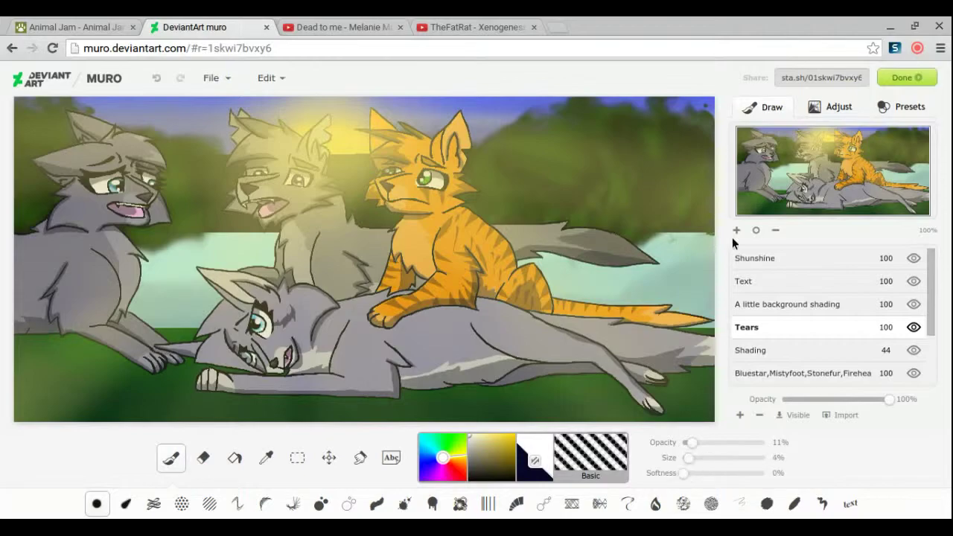
pyautogui.press('+')
pyautogui.click(736, 230)
pyautogui.click(736, 230)
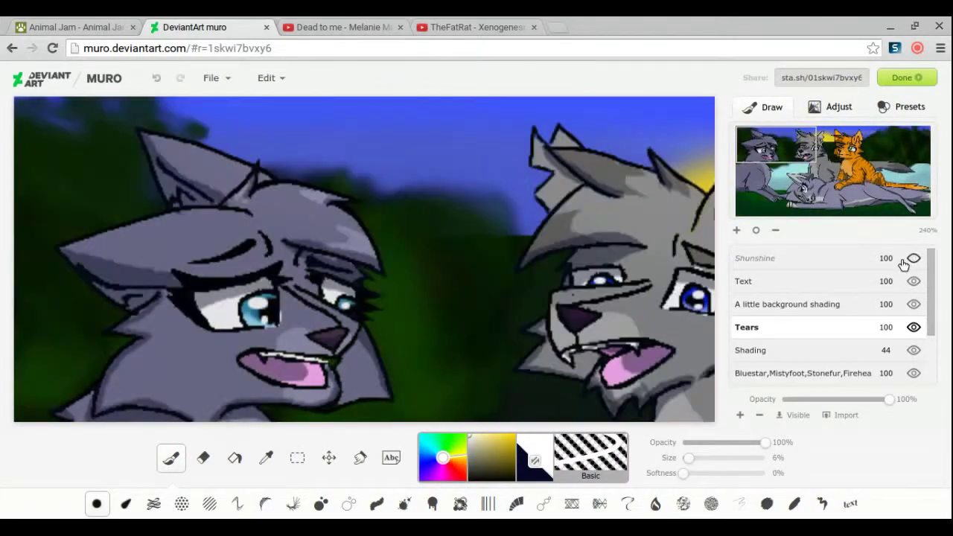
pyautogui.click(771, 372)
pyautogui.press('[')
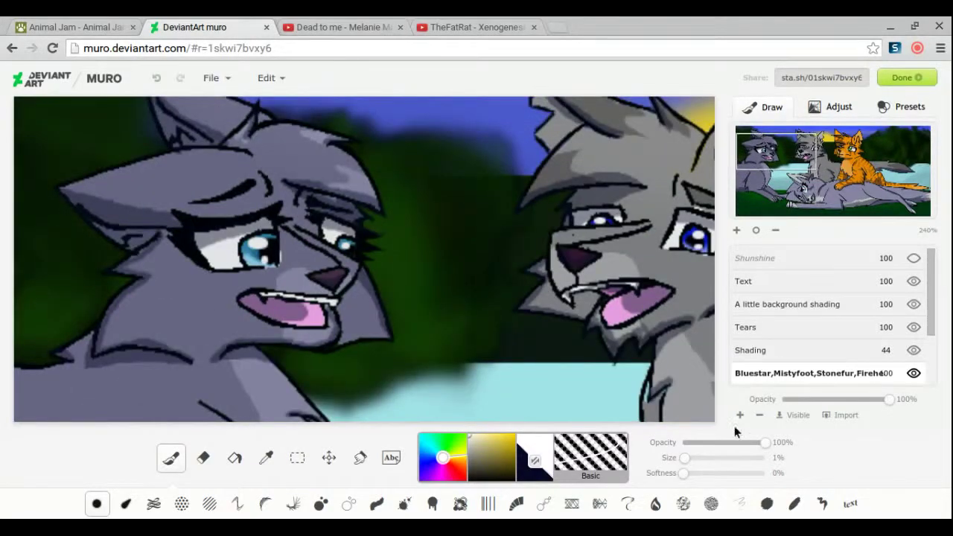
# Step: Paint white tears on the Tears layer under the leftmost cat's eye at 6% size, running to its chin at 2%, then soften them with the eraser
pyautogui.click(747, 326)
pyautogui.moveTo(684, 457); pyautogui.dragTo(687, 460)
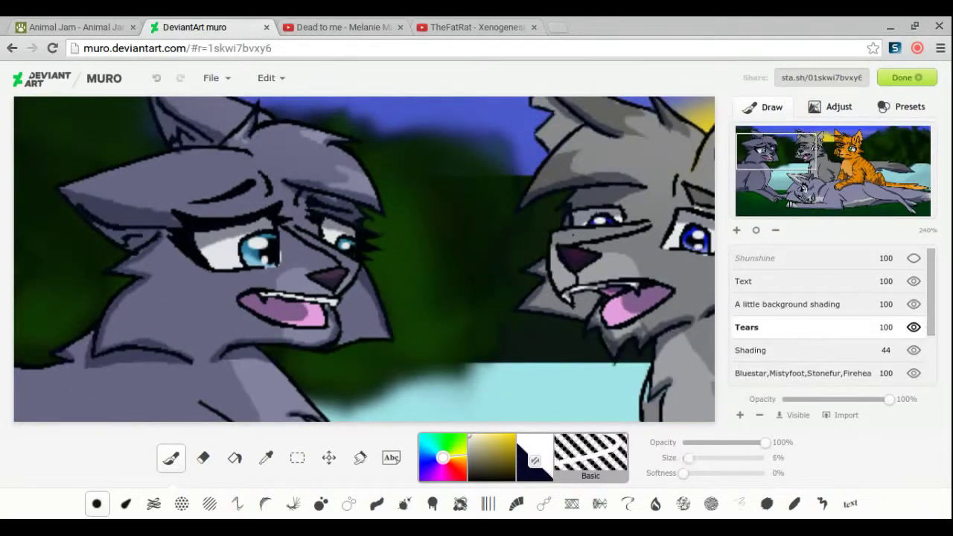
pyautogui.moveTo(205, 275); pyautogui.dragTo(282, 275)
pyautogui.click(685, 460)
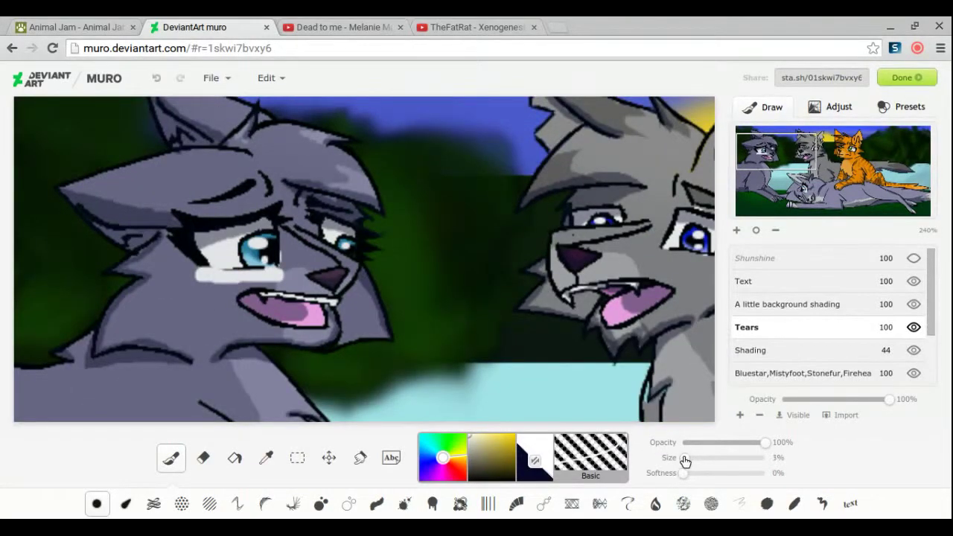
pyautogui.moveTo(208, 276)
pyautogui.mouseDown()
pyautogui.moveTo(238, 332)
pyautogui.moveTo(300, 351)
pyautogui.mouseUp()
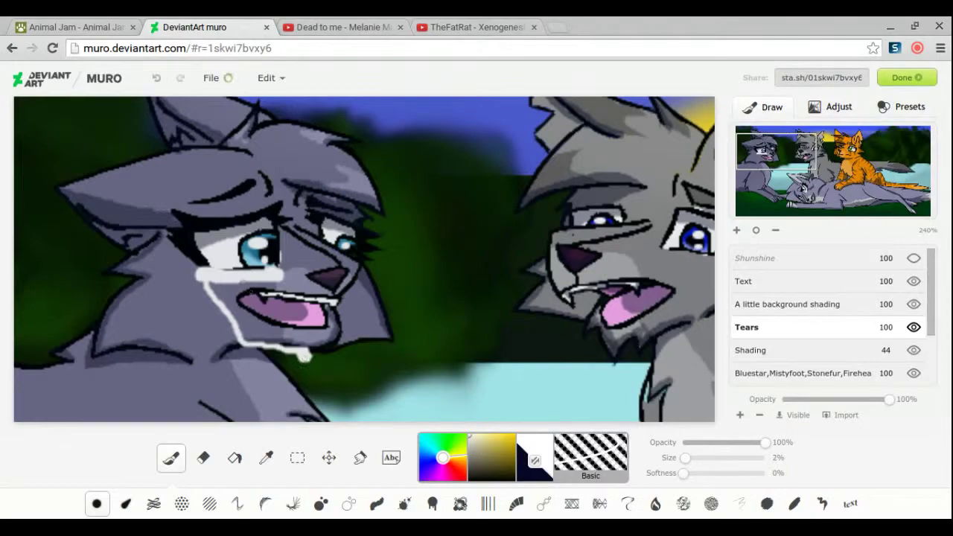
pyautogui.click(202, 457)
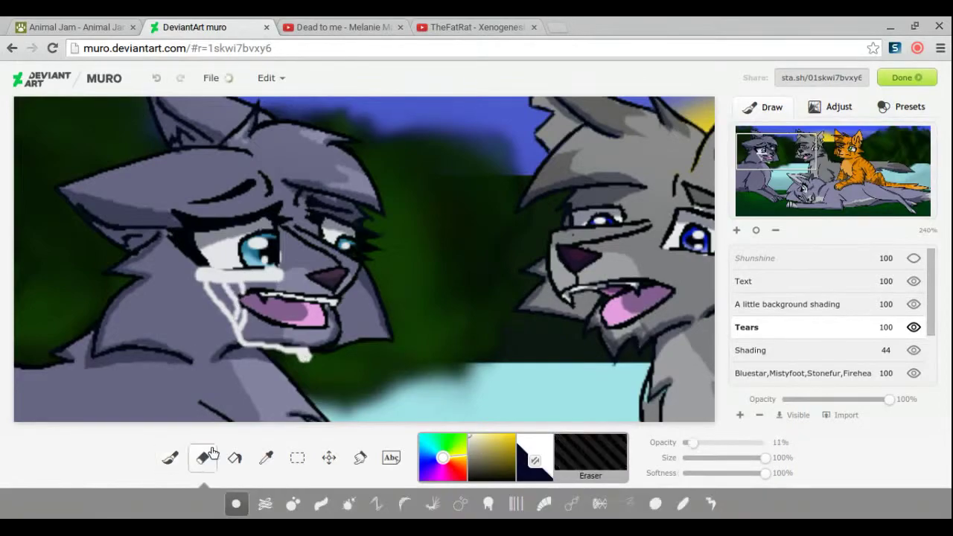
pyautogui.click(686, 458)
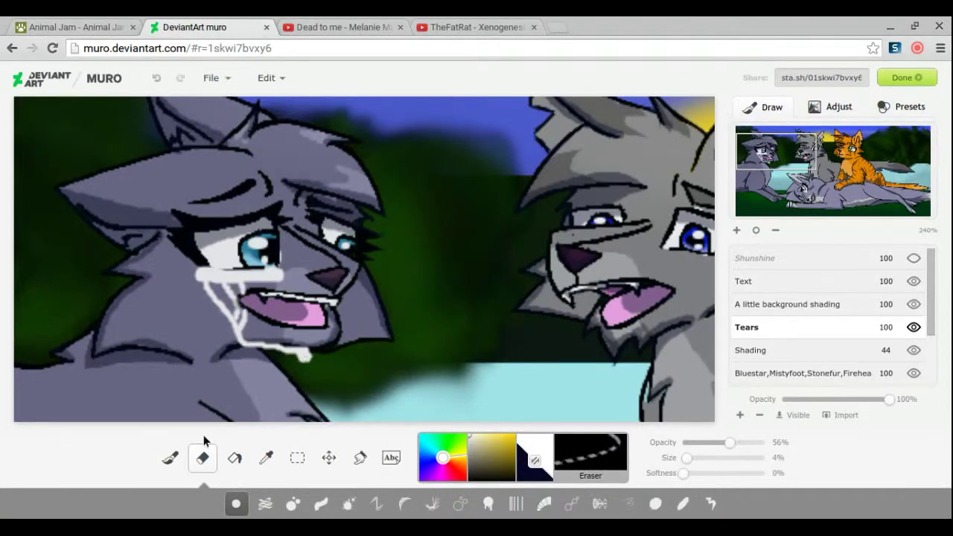
# Step: Paint white tears along the lower rim of the orange cat's green eye on the Tears layer
pyautogui.click(170, 457)
pyautogui.click(824, 153)
pyautogui.moveTo(620, 236)
pyautogui.mouseDown()
pyautogui.moveTo(622, 246)
pyautogui.moveTo(577, 243)
pyautogui.moveTo(608, 276)
pyautogui.mouseUp()
pyautogui.click(689, 457)
pyautogui.click(686, 457)
pyautogui.click(161, 79)
# Step: Paint white tear drops along the lower rim of the upright grey cat's blue eye using 8% and 3% brush sizes
pyautogui.click(691, 458)
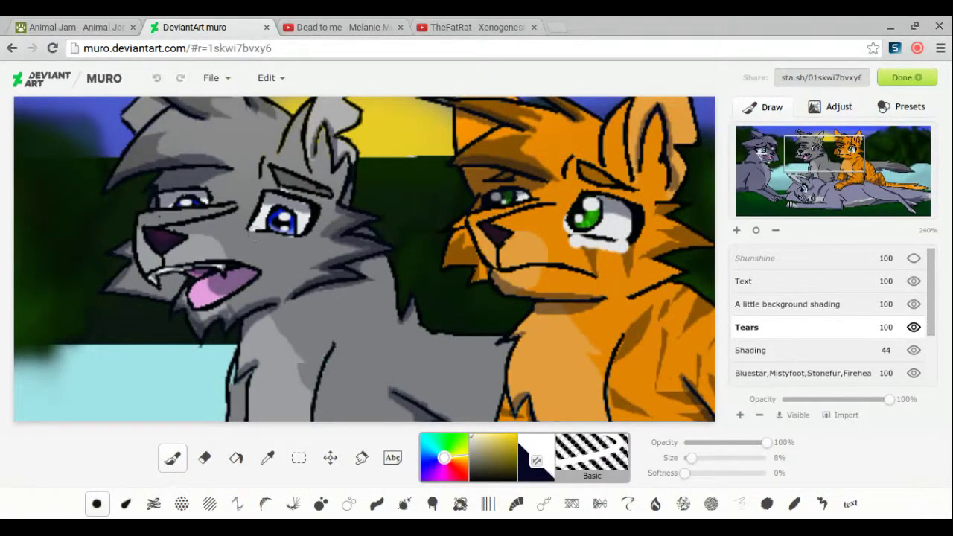
pyautogui.click(686, 457)
pyautogui.click(154, 78)
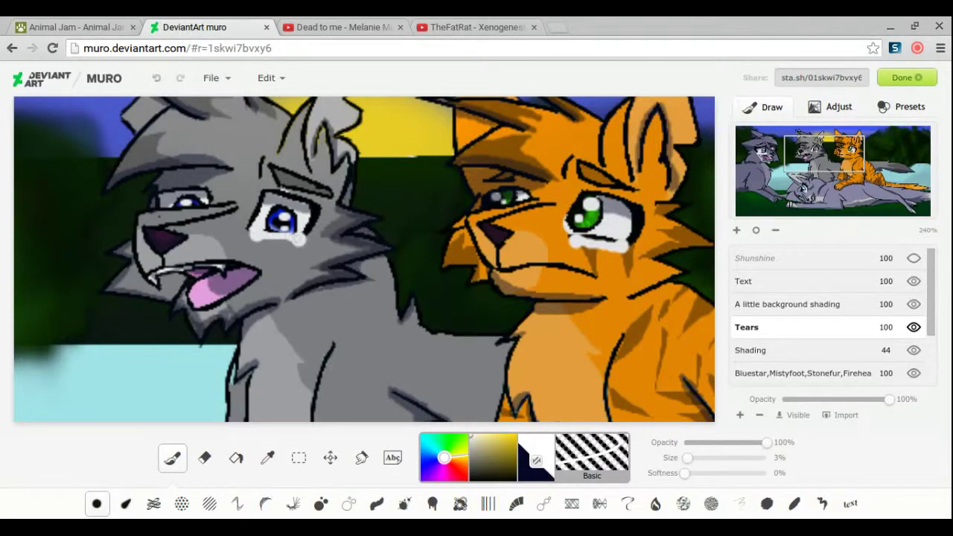
# Step: Paint white tear drops beside the lying cat's upper eye at 6% size and tear streams down its cheek at 2%
pyautogui.moveTo(821, 163); pyautogui.dragTo(798, 205)
pyautogui.click(695, 457)
pyautogui.click(689, 458)
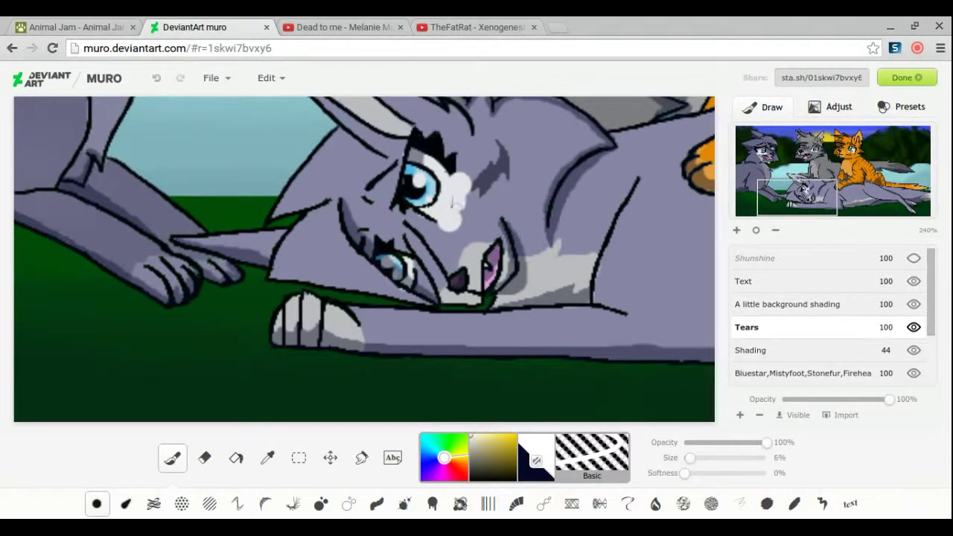
pyautogui.click(156, 78)
pyautogui.click(692, 458)
pyautogui.click(689, 458)
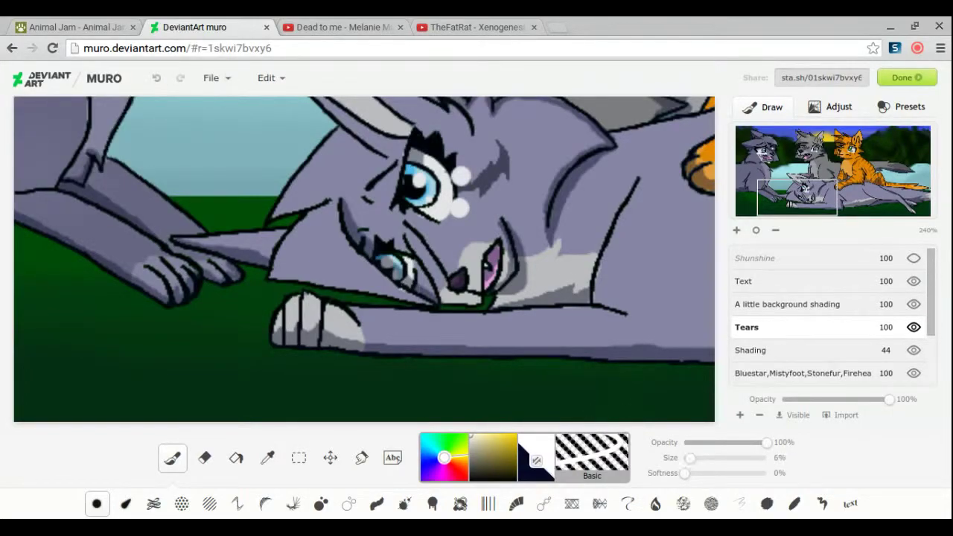
pyautogui.click(687, 458)
pyautogui.moveTo(462, 177); pyautogui.dragTo(521, 235)
pyautogui.moveTo(468, 205); pyautogui.dragTo(487, 218)
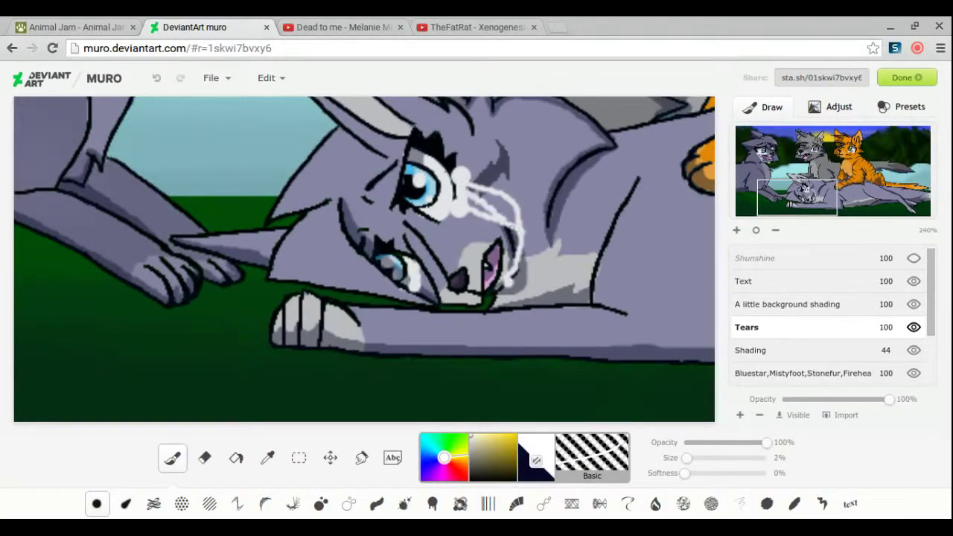
# Step: Extend the white tears below the lying cat's lower eye and soften its tears with the eraser at 10% size and 27% opacity
pyautogui.moveTo(797, 197)
pyautogui.mouseDown()
pyautogui.moveTo(781, 152)
pyautogui.moveTo(848, 149)
pyautogui.moveTo(841, 183)
pyautogui.moveTo(778, 175)
pyautogui.moveTo(774, 163)
pyautogui.moveTo(788, 197)
pyautogui.mouseUp()
pyautogui.press('e')
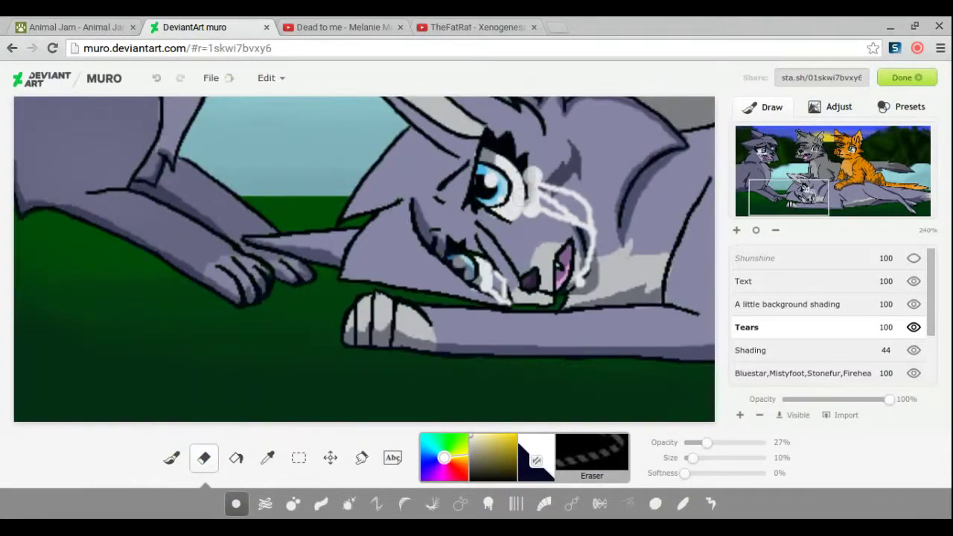
pyautogui.click(172, 457)
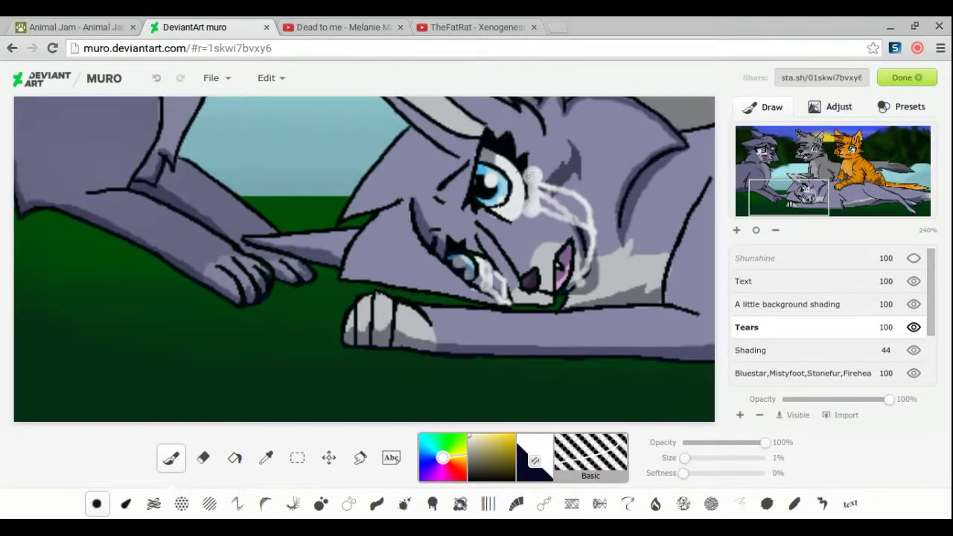
pyautogui.moveTo(473, 454); pyautogui.dragTo(474, 436)
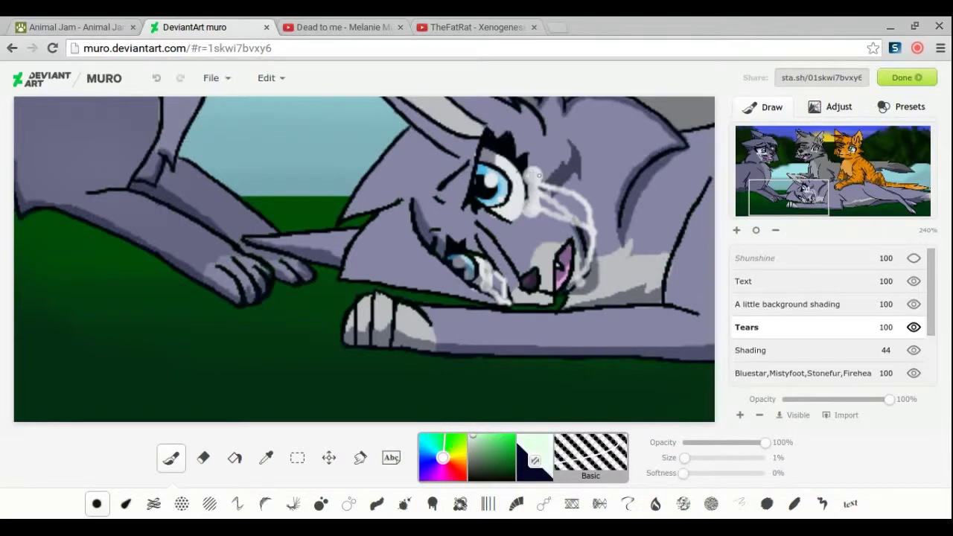
pyautogui.scroll(-3, 798, 188)
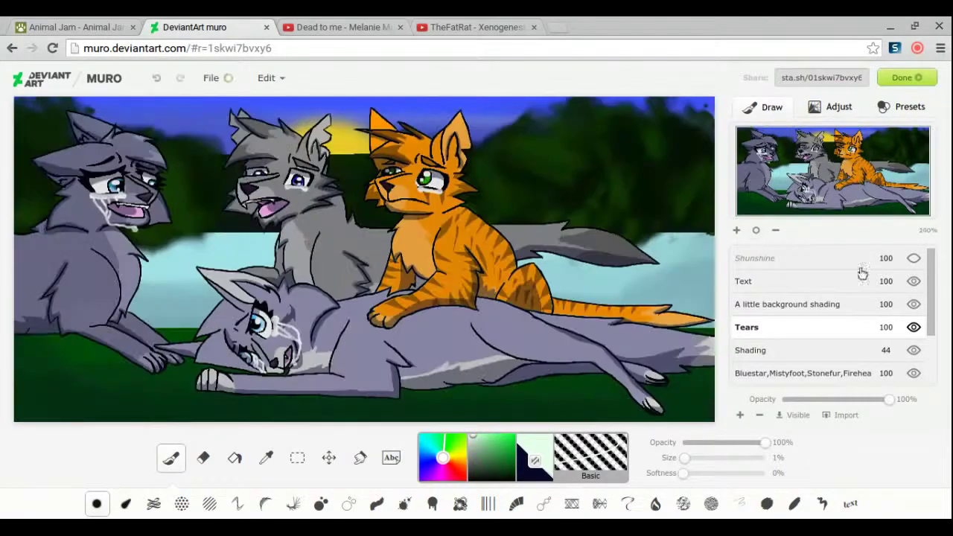
# Step: Show the Shunshine layer and add a new layer named Whiskers directly below the Tears layer
pyautogui.click(913, 257)
pyautogui.click(739, 415)
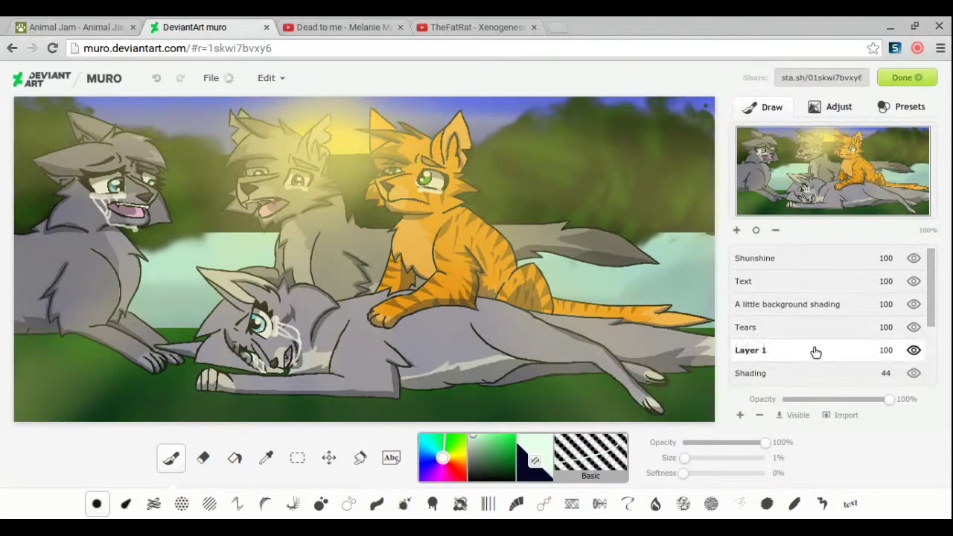
pyautogui.press('Return')
# Step: Place the light cyan text "T-Thank y-you......" at 24% size on the Text layer, over the grass beneath the lying cat's hind legs
pyautogui.click(787, 263)
pyautogui.moveTo(889, 399)
pyautogui.mouseDown()
pyautogui.moveTo(856, 398)
pyautogui.moveTo(888, 399)
pyautogui.mouseUp()
pyautogui.click(789, 280)
pyautogui.click(486, 436)
pyautogui.click(849, 503)
pyautogui.write('T-Thank y-you......')
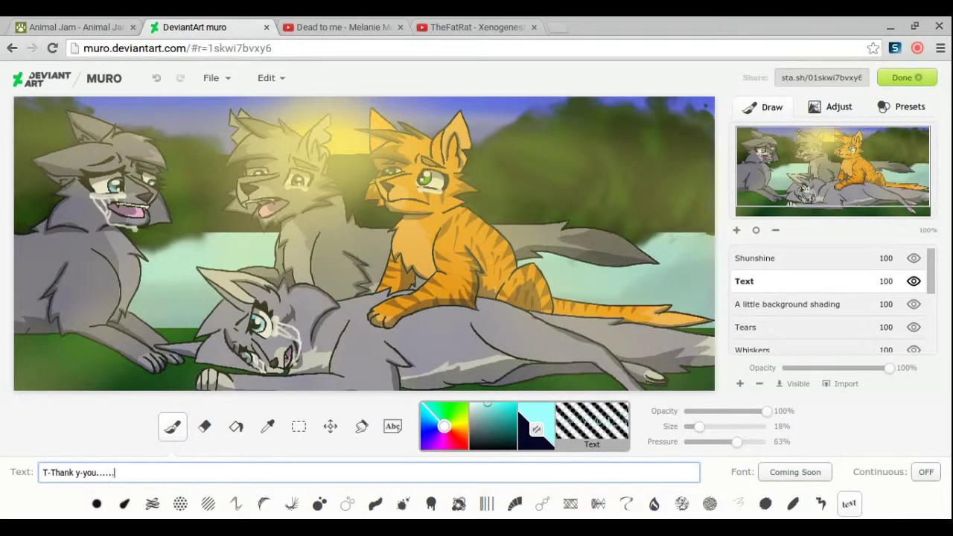
pyautogui.moveTo(702, 430); pyautogui.dragTo(707, 430)
pyautogui.scroll(-1, 521, 335)
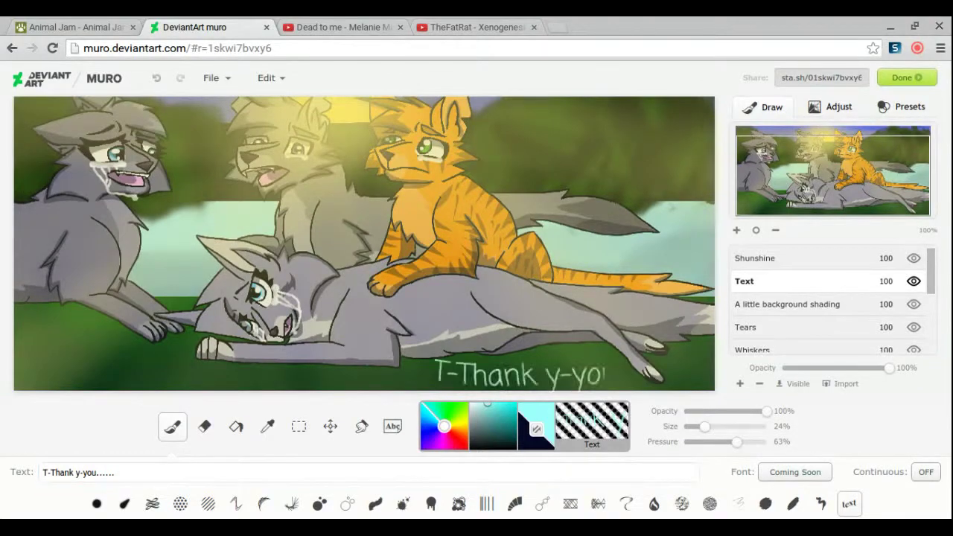
pyautogui.click(167, 80)
pyautogui.moveTo(458, 383); pyautogui.dragTo(631, 379)
# Step: Place the word "Silver" diagonally at 18% size in the painting's lower right corner on the Text layer
pyautogui.tripleClick(74, 472)
pyautogui.press('BackSpace')
pyautogui.write('Silver')
pyautogui.moveTo(704, 425); pyautogui.dragTo(699, 426)
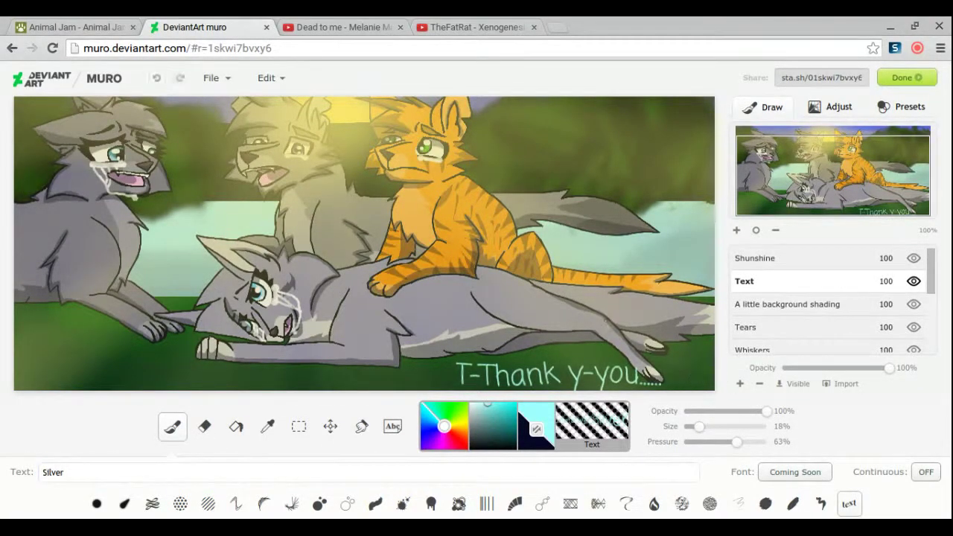
pyautogui.moveTo(704, 382); pyautogui.dragTo(710, 376)
# Step: Add a layer named Heart and draw a light cyan heart outline around the word Silver at 1% brush size
pyautogui.click(740, 383)
pyautogui.doubleClick(776, 288)
pyautogui.write('Heart')
pyautogui.press('Return')
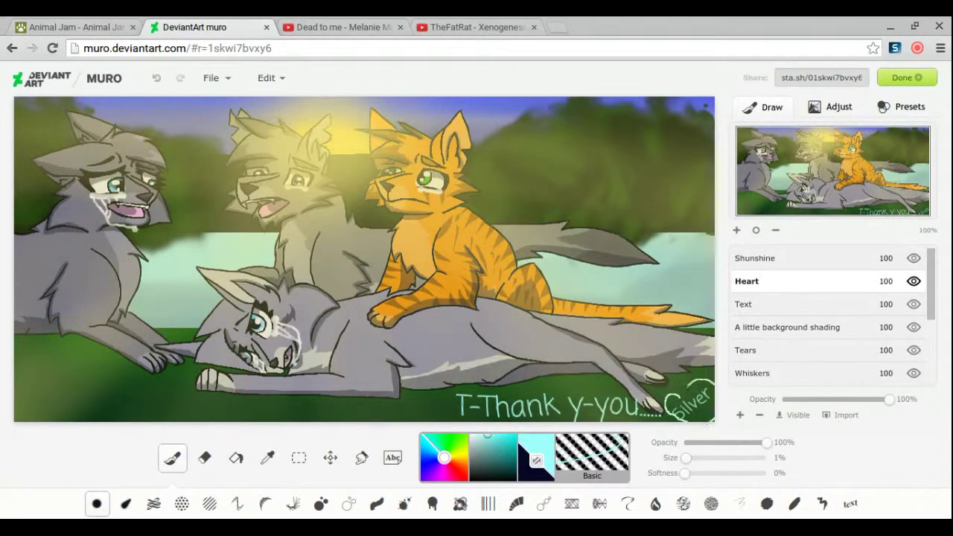
pyautogui.doubleClick(774, 289)
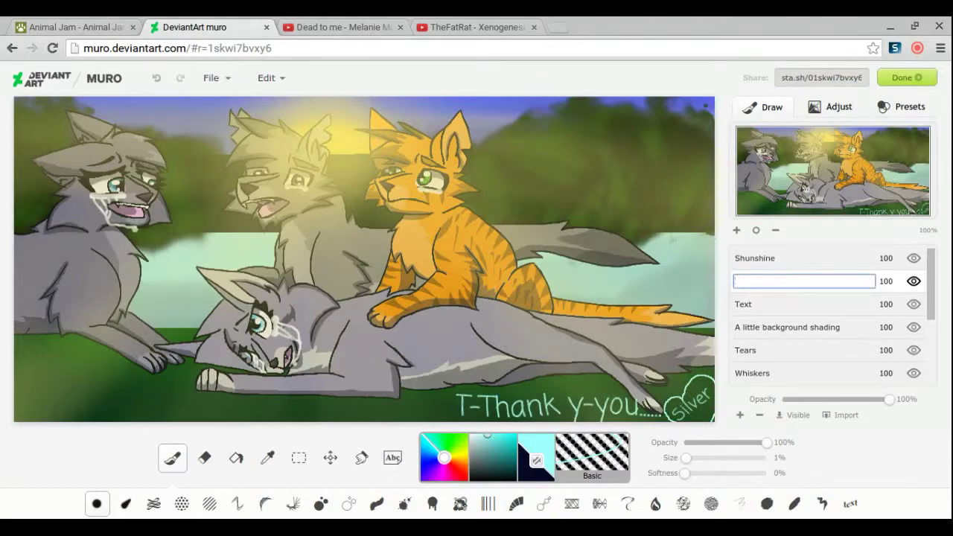
pyautogui.press('Return')
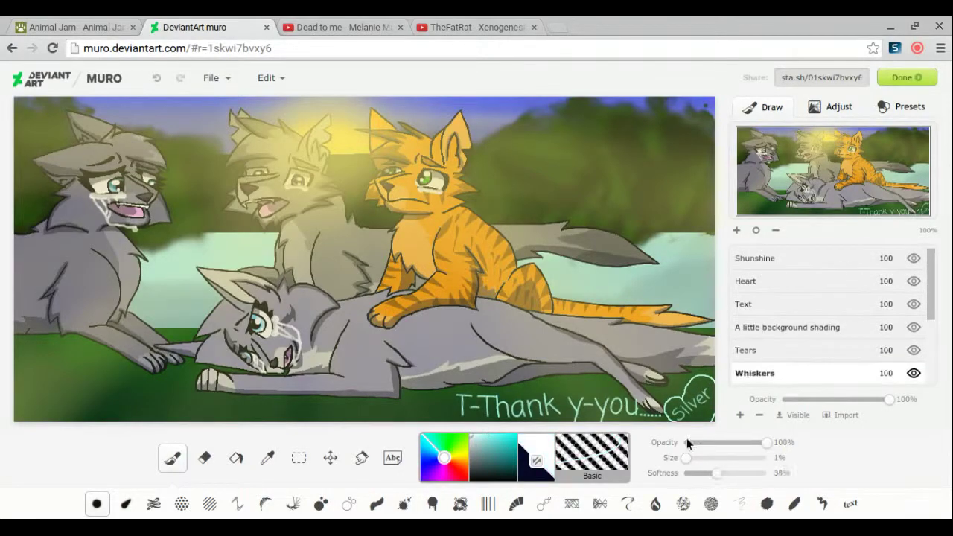
# Step: Paint thin white whiskers on all four cats on the Whiskers layer with the Basic brush at 0% size and 38% softness
pyautogui.click(734, 230)
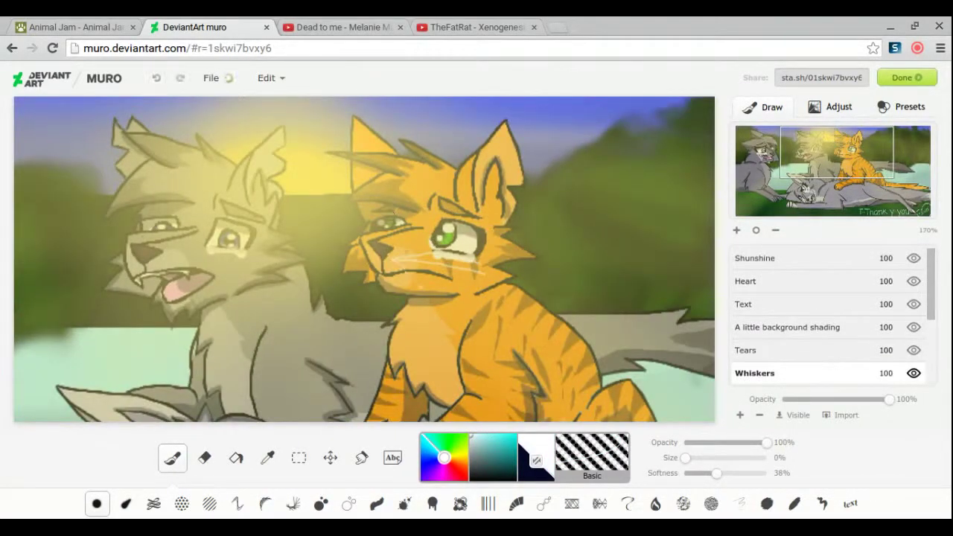
pyautogui.moveTo(227, 221); pyautogui.dragTo(503, 189)
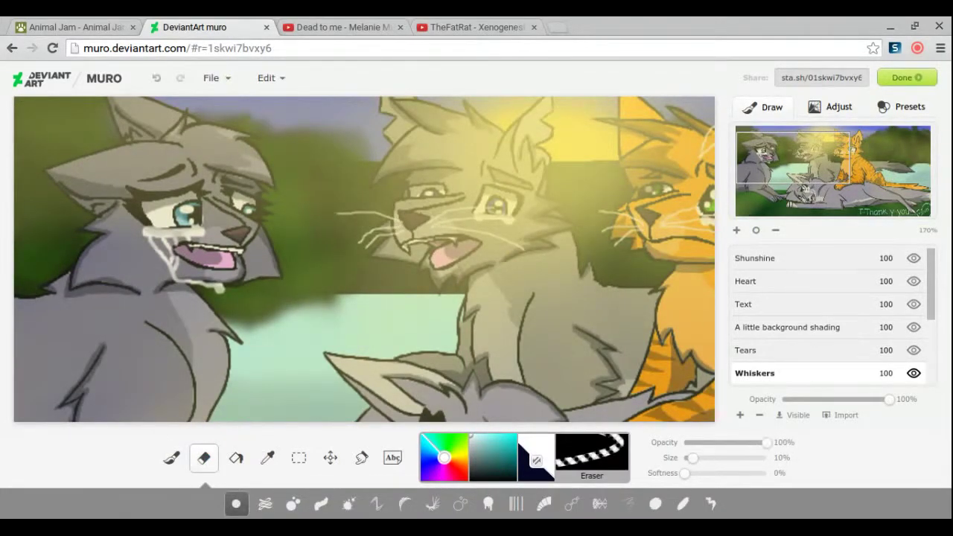
pyautogui.moveTo(157, 232); pyautogui.dragTo(108, 227)
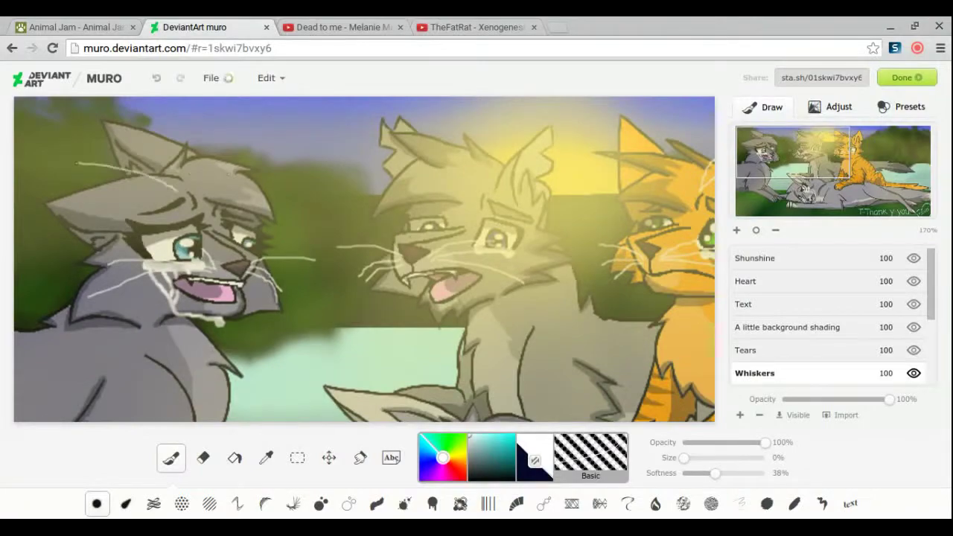
pyautogui.click(824, 190)
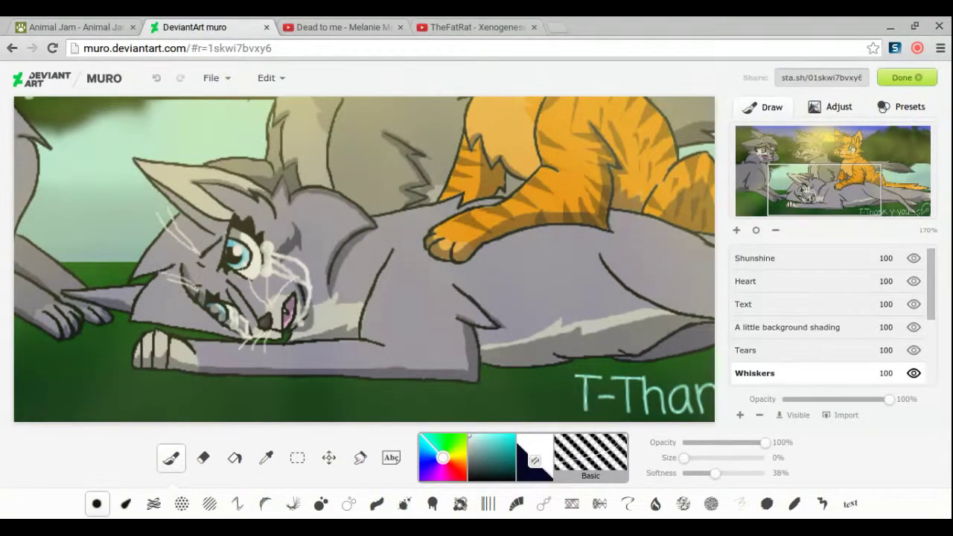
pyautogui.click(793, 153)
pyautogui.click(756, 230)
pyautogui.scroll(-3, 826, 280)
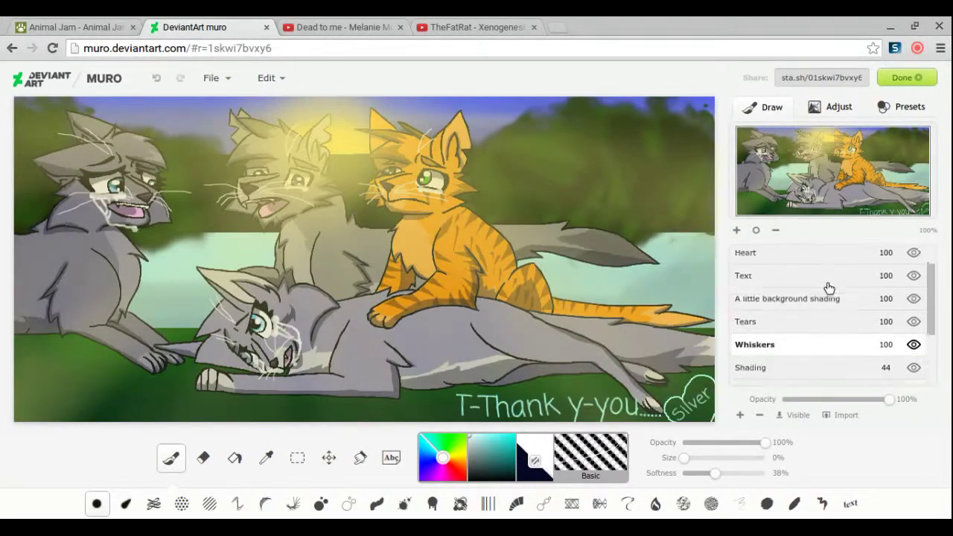
pyautogui.scroll(3, 779, 352)
pyautogui.scroll(-3, 779, 352)
pyautogui.scroll(3, 779, 352)
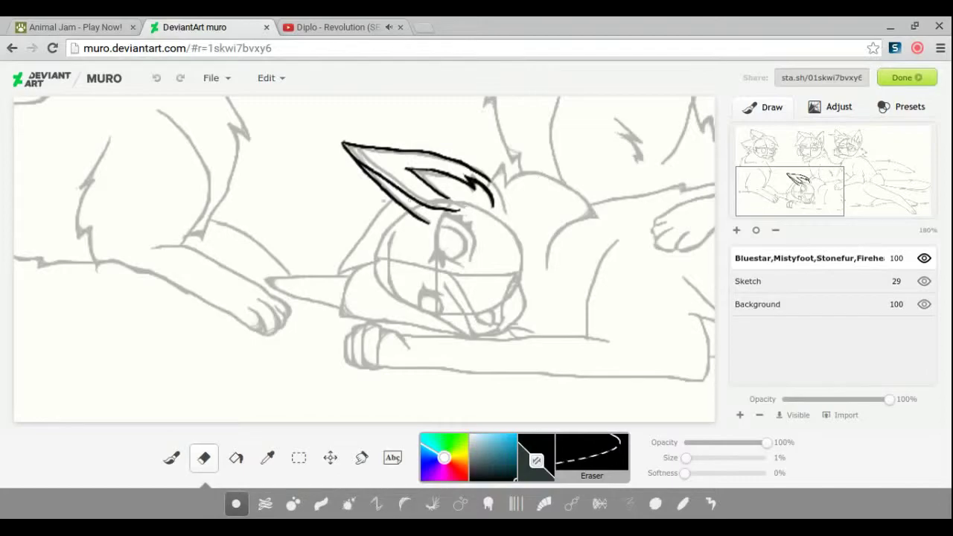
# Step: Ink the lying cat's cheek, far ear, jaw, muzzle bridge and neck ruff over the sketch in black with the Sketch brush
pyautogui.press('b')
pyautogui.moveTo(393, 198); pyautogui.dragTo(338, 272)
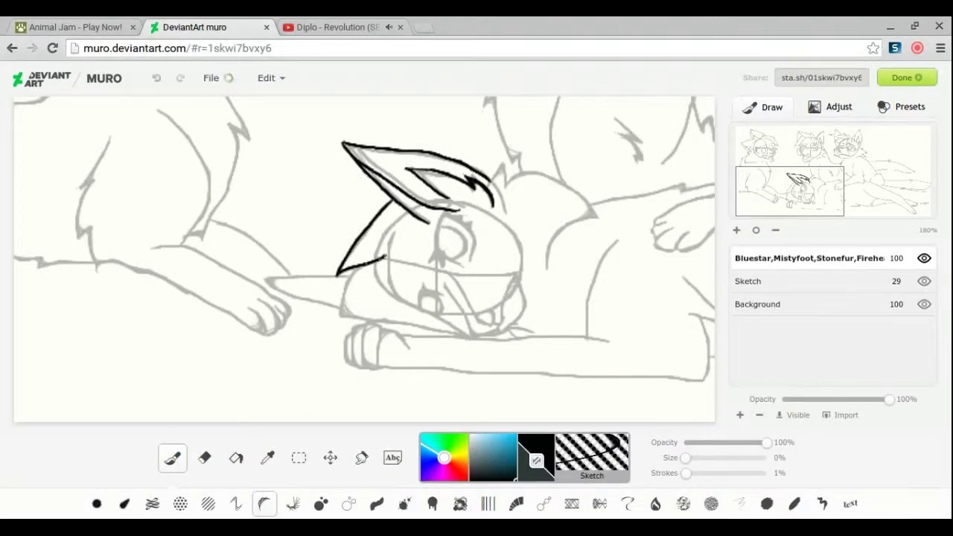
pyautogui.moveTo(372, 320); pyautogui.dragTo(467, 337)
pyautogui.moveTo(393, 255); pyautogui.dragTo(456, 333)
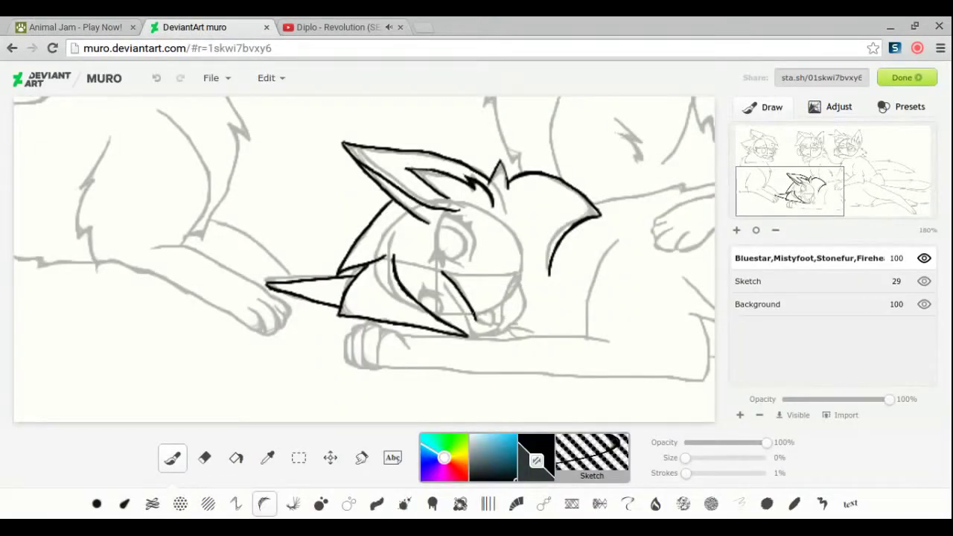
# Step: Ink the lying cat's nose, muzzle and open mouth in black, trimming stray ends with the eraser
pyautogui.press('e')
pyautogui.press('b')
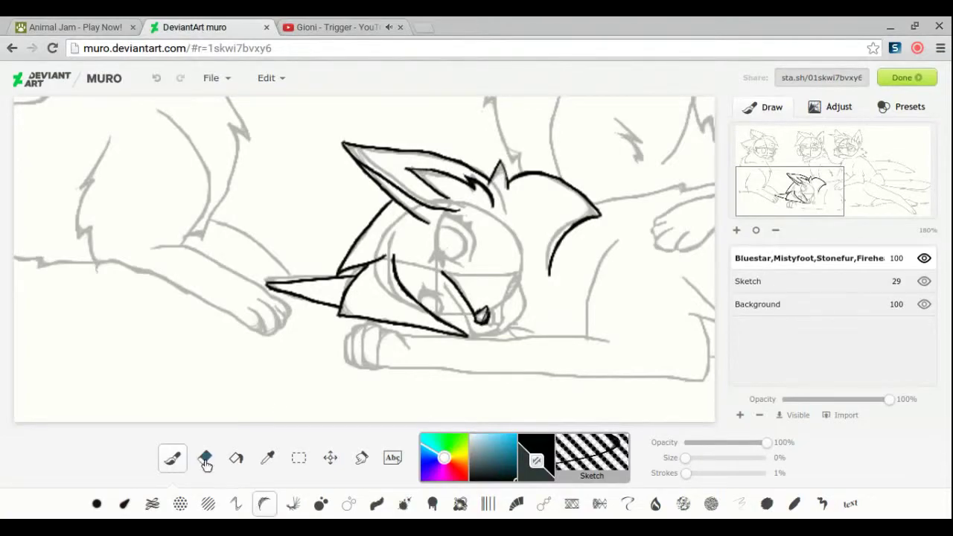
pyautogui.click(206, 461)
pyautogui.press('b')
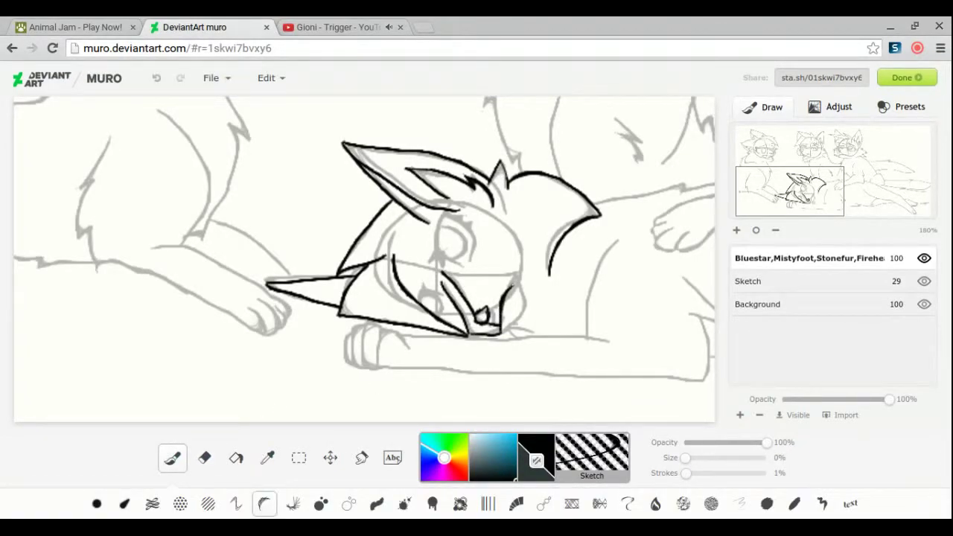
pyautogui.click(205, 457)
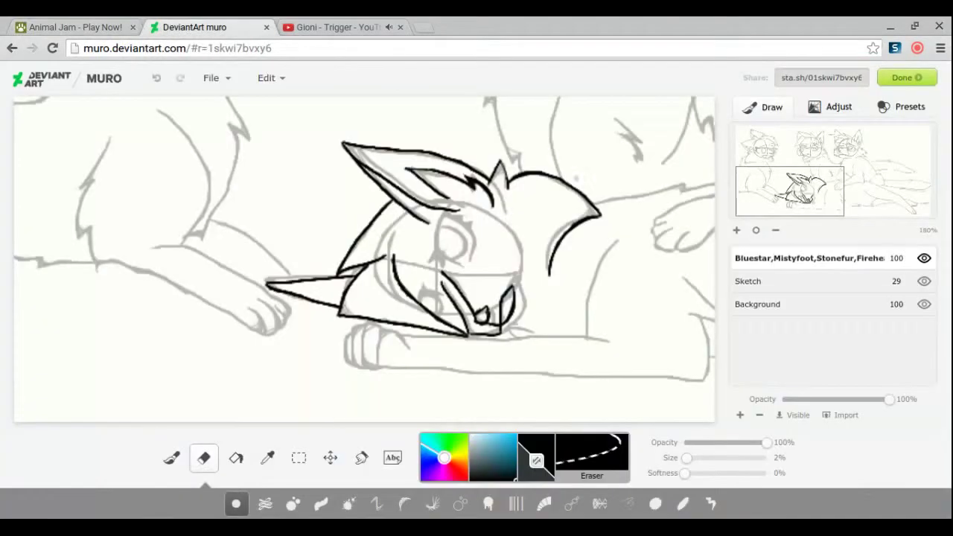
pyautogui.press('b')
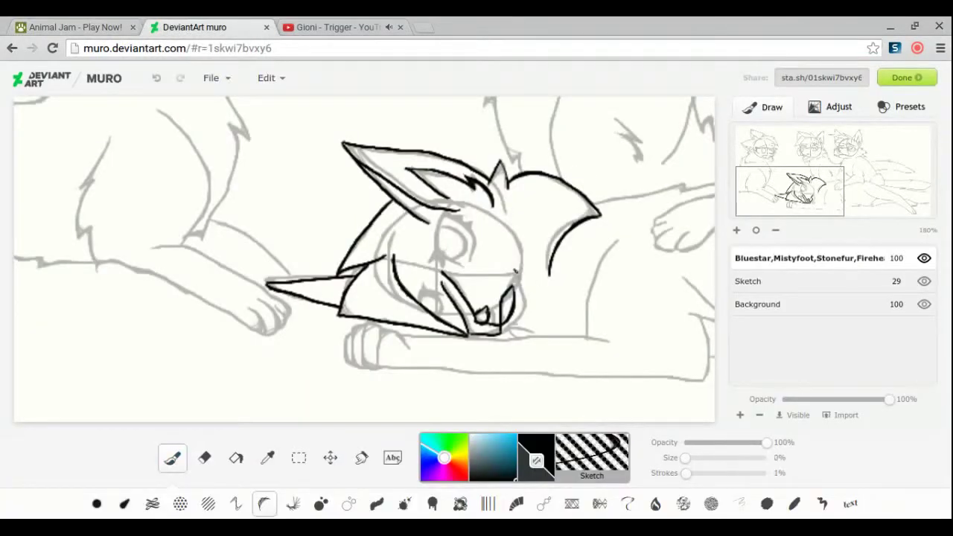
# Step: Ink the lying cat's lower jaw around the mouth and its chin down to the foreleg, cleaning the lines with the eraser
pyautogui.press('e')
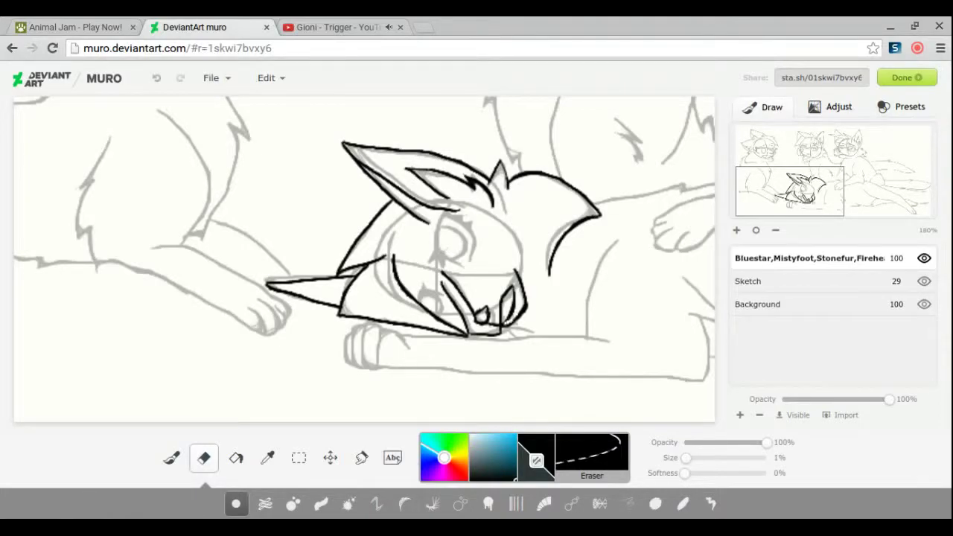
pyautogui.press('b')
pyautogui.click(210, 452)
pyautogui.press('b')
pyautogui.moveTo(814, 197); pyautogui.dragTo(817, 197)
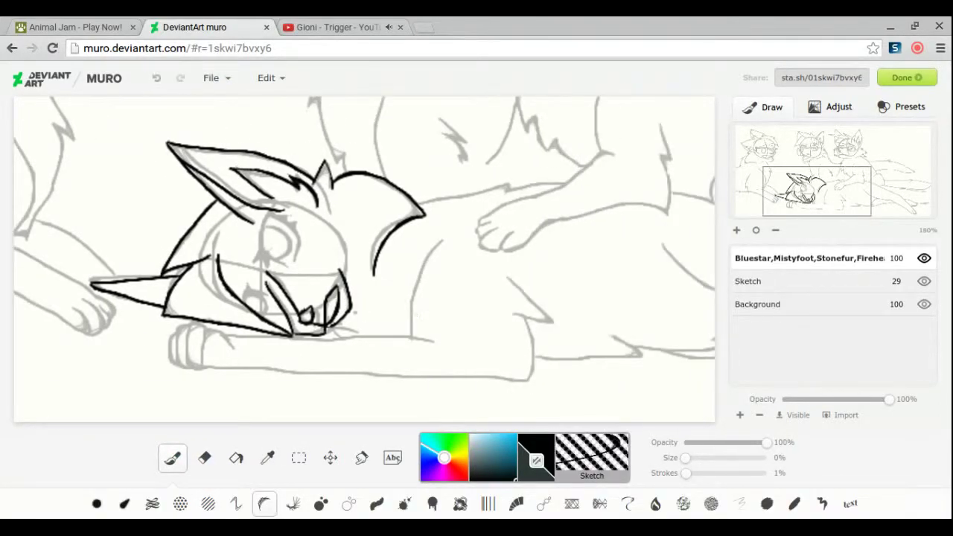
pyautogui.hotkey('ctrl', 'z')
pyautogui.moveTo(328, 326); pyautogui.dragTo(333, 336)
# Step: Ink the lying cat's chest line, the upper and lower edges of its outstretched foreleg, and the pointed elbow tuft
pyautogui.moveTo(442, 238); pyautogui.dragTo(405, 335)
pyautogui.moveTo(433, 341); pyautogui.dragTo(290, 337)
pyautogui.moveTo(216, 332)
pyautogui.mouseDown()
pyautogui.moveTo(232, 350)
pyautogui.moveTo(204, 345)
pyautogui.moveTo(202, 367)
pyautogui.moveTo(512, 375)
pyautogui.moveTo(479, 367)
pyautogui.moveTo(473, 378)
pyautogui.moveTo(531, 380)
pyautogui.mouseUp()
pyautogui.hotkey('ctrl', 'z')
pyautogui.hotkey('ctrl', '1')
pyautogui.hotkey('ctrl', '2')
pyautogui.press('e')
pyautogui.press('b')
pyautogui.moveTo(505, 275)
pyautogui.mouseDown()
pyautogui.moveTo(555, 321)
pyautogui.moveTo(530, 317)
pyautogui.moveTo(532, 380)
pyautogui.mouseUp()
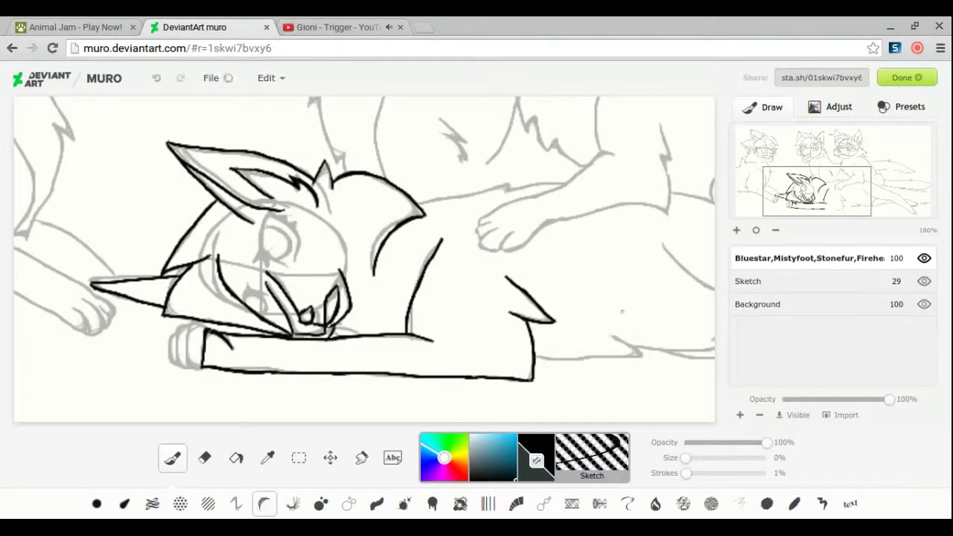
# Step: Ink the toes and rounded tip of the lying cat's outstretched front paw, erasing the overshoot
pyautogui.click(790, 202)
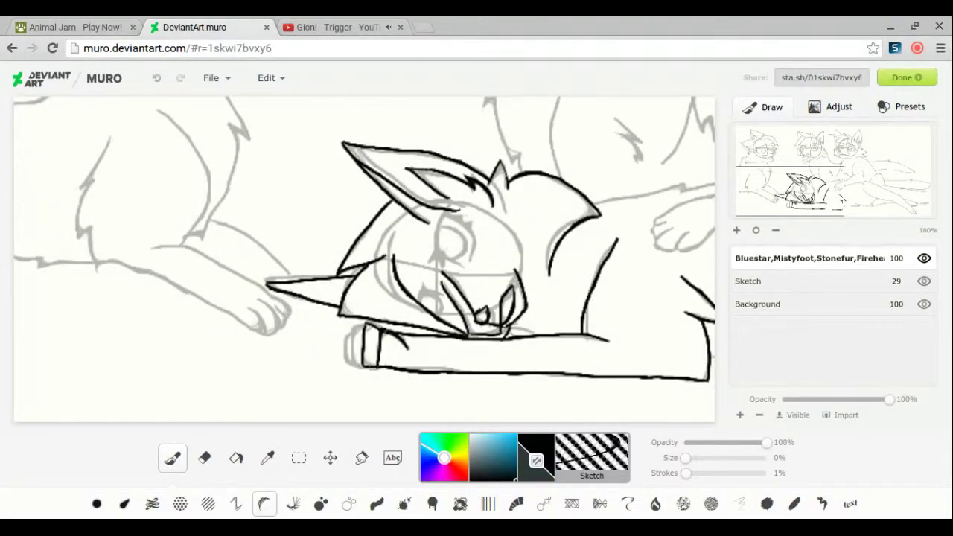
pyautogui.moveTo(349, 333); pyautogui.dragTo(353, 365)
pyautogui.press('e')
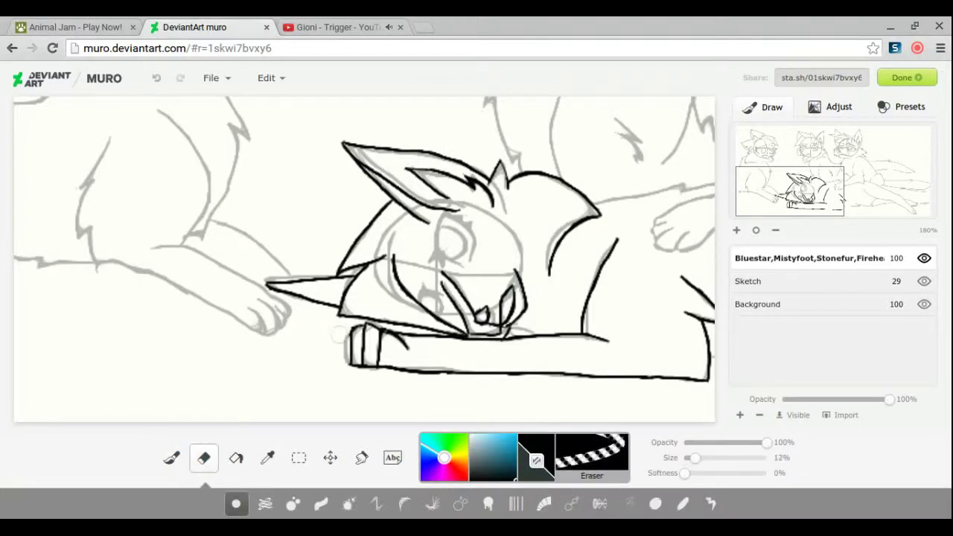
pyautogui.press('b')
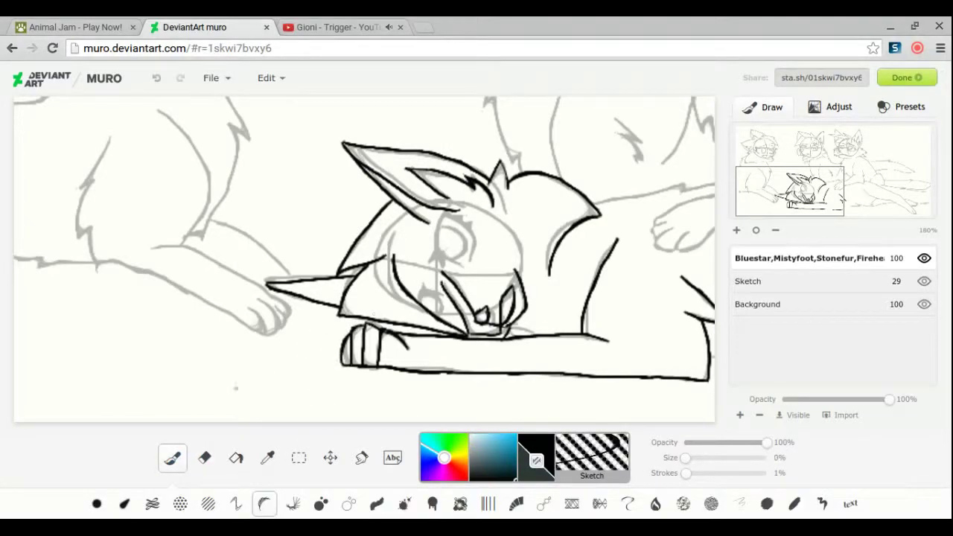
# Step: Ink the lying cat's back from the shoulder tuft along the upper edge of the near hind leg to its paw
pyautogui.click(852, 190)
pyautogui.moveTo(185, 204)
pyautogui.mouseDown()
pyautogui.moveTo(283, 176)
pyautogui.moveTo(477, 201)
pyautogui.moveTo(672, 292)
pyautogui.mouseUp()
pyautogui.click(916, 225)
pyautogui.moveTo(521, 287); pyautogui.dragTo(627, 406)
pyautogui.moveTo(593, 379); pyautogui.dragTo(628, 409)
# Step: Clean the near hind paw's outline with the eraser at 4% size and ink the thigh and underside of that leg
pyautogui.press('e')
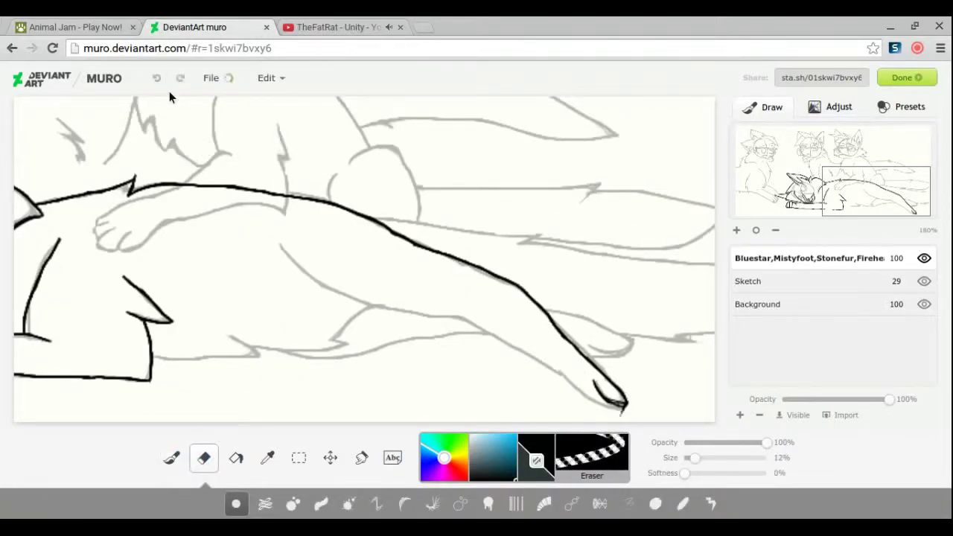
pyautogui.press('[')
pyautogui.press('[')
pyautogui.click(339, 27)
pyautogui.click(193, 27)
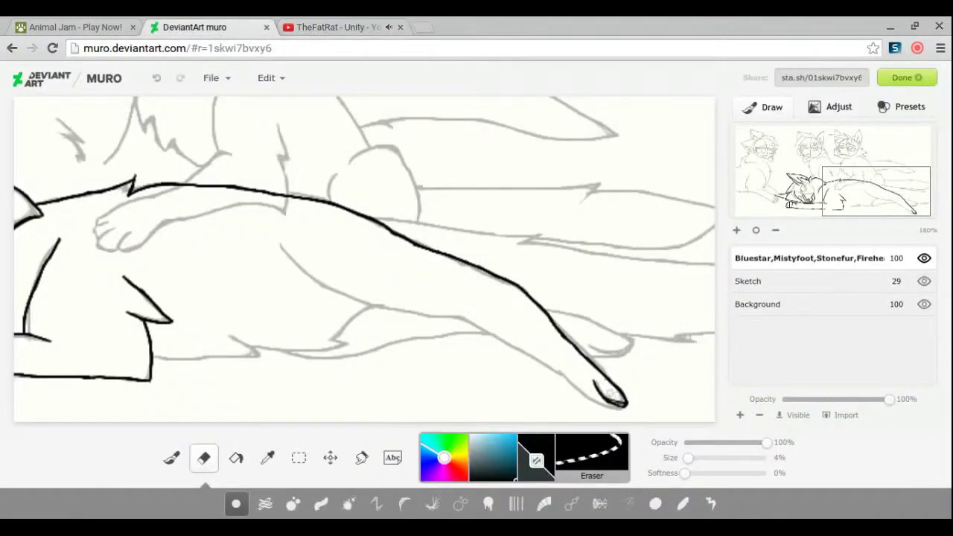
pyautogui.hotkey('ctrl', 'shift', 'Tab')
pyautogui.hotkey('ctrl', 'Tab')
pyautogui.press('b')
pyautogui.moveTo(278, 244)
pyautogui.mouseDown()
pyautogui.moveTo(387, 308)
pyautogui.moveTo(495, 314)
pyautogui.moveTo(627, 409)
pyautogui.mouseUp()
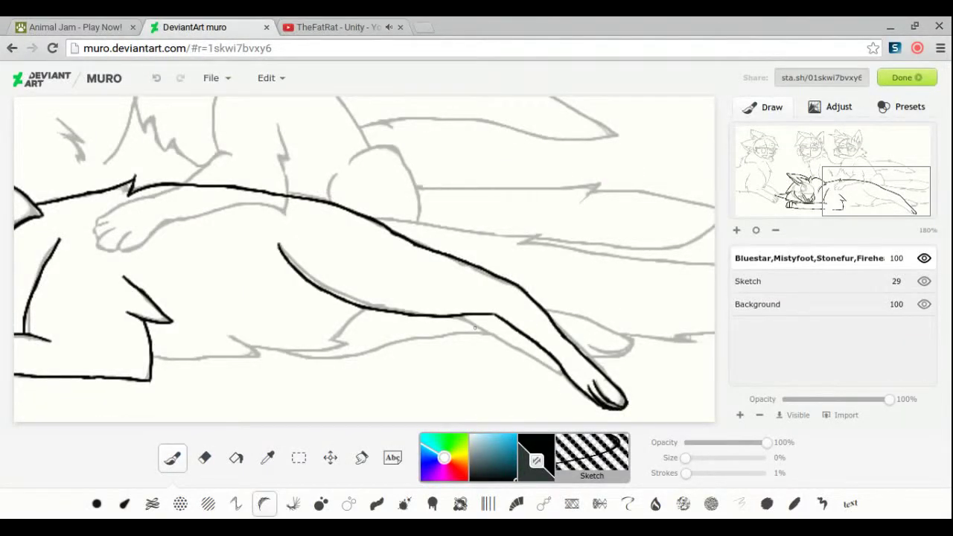
# Step: Ink the lying cat's belly line from the elbow to the far thigh and erase the excess line
pyautogui.moveTo(876, 192); pyautogui.dragTo(834, 192)
pyautogui.moveTo(417, 362)
pyautogui.mouseDown()
pyautogui.moveTo(573, 349)
pyautogui.moveTo(638, 319)
pyautogui.moveTo(702, 316)
pyautogui.mouseUp()
pyautogui.press('e')
pyautogui.moveTo(584, 344)
pyautogui.mouseDown()
pyautogui.moveTo(569, 341)
pyautogui.moveTo(640, 347)
pyautogui.moveTo(700, 335)
pyautogui.mouseUp()
pyautogui.press('b')
pyautogui.moveTo(834, 192); pyautogui.dragTo(875, 192)
# Step: Ink the underside and paw of the lying cat's far hind leg, cleaning overlapping lines with the eraser at 4% size
pyautogui.moveTo(451, 337); pyautogui.dragTo(629, 357)
pyautogui.moveTo(547, 312)
pyautogui.mouseDown()
pyautogui.moveTo(634, 344)
pyautogui.moveTo(635, 356)
pyautogui.mouseUp()
pyautogui.press('e')
pyautogui.moveTo(549, 342); pyautogui.dragTo(573, 346)
pyautogui.moveTo(476, 339)
pyautogui.mouseDown()
pyautogui.moveTo(428, 336)
pyautogui.moveTo(484, 336)
pyautogui.mouseUp()
pyautogui.press('b')
pyautogui.press('e')
pyautogui.press('b')
pyautogui.press('e')
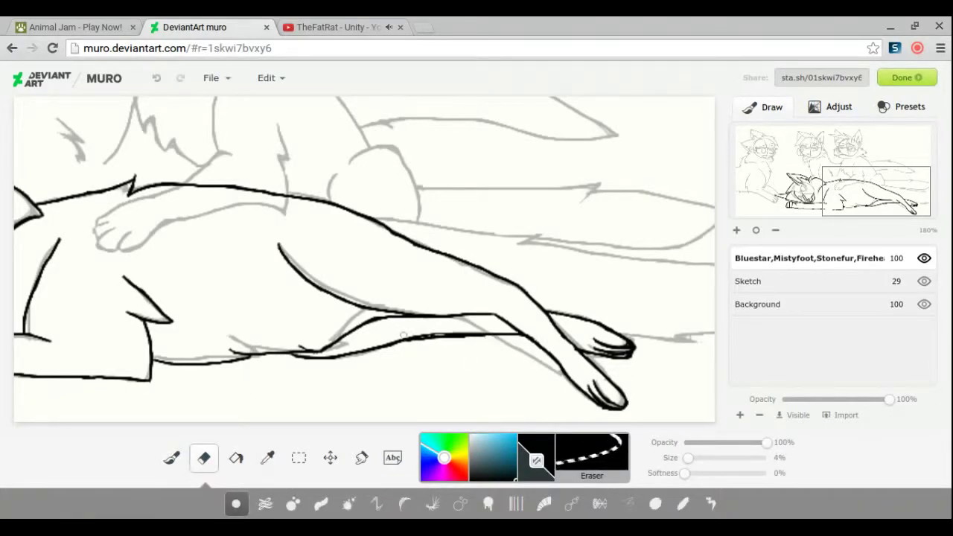
pyautogui.moveTo(424, 332); pyautogui.dragTo(475, 336)
# Step: Ink the upper edge of the lying cat's tail out to the small fur tuft
pyautogui.press('b')
pyautogui.hotkey('ctrl', 'shift', 'Tab')
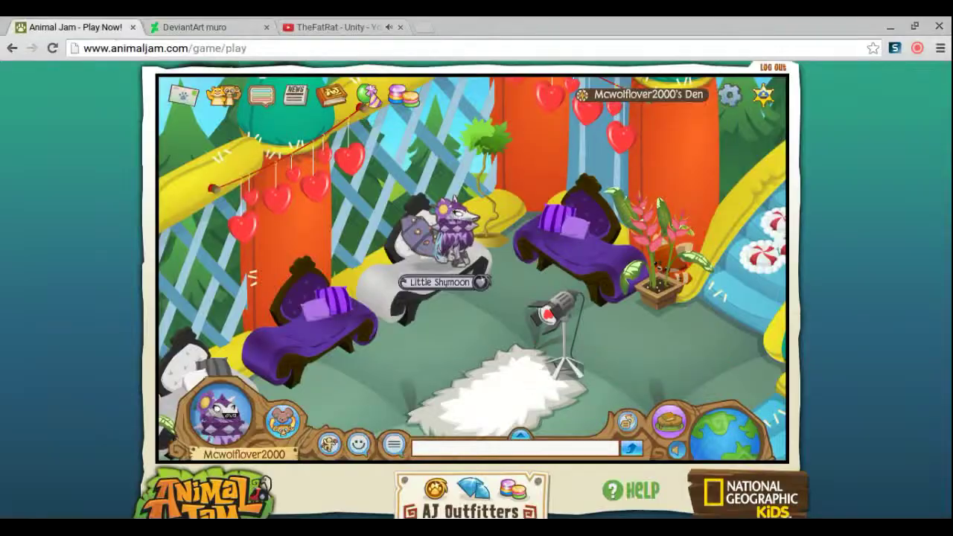
pyautogui.hotkey('ctrl', 'Tab')
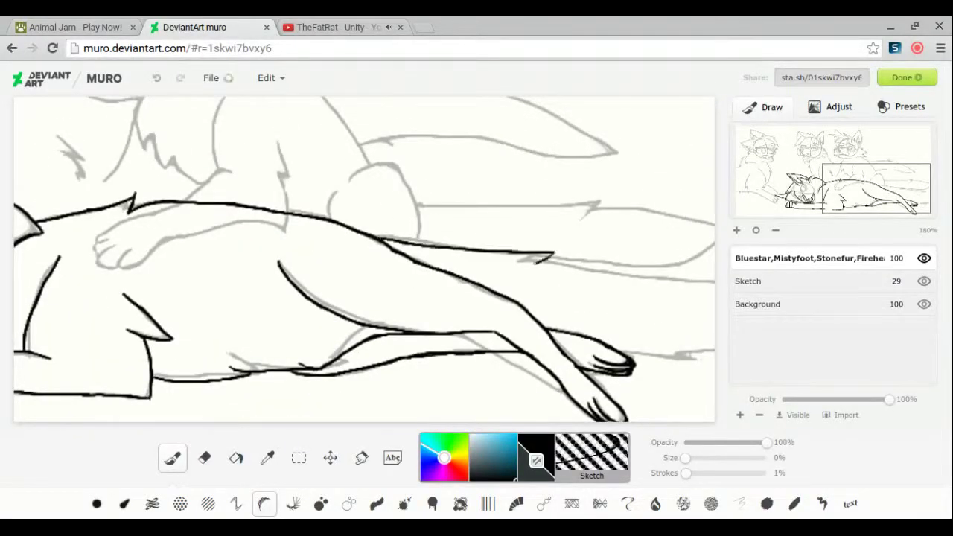
# Step: Ink the outline and iris of the lying cat's upper eye and add thick pointed lashes above it
pyautogui.moveTo(876, 188); pyautogui.dragTo(802, 191)
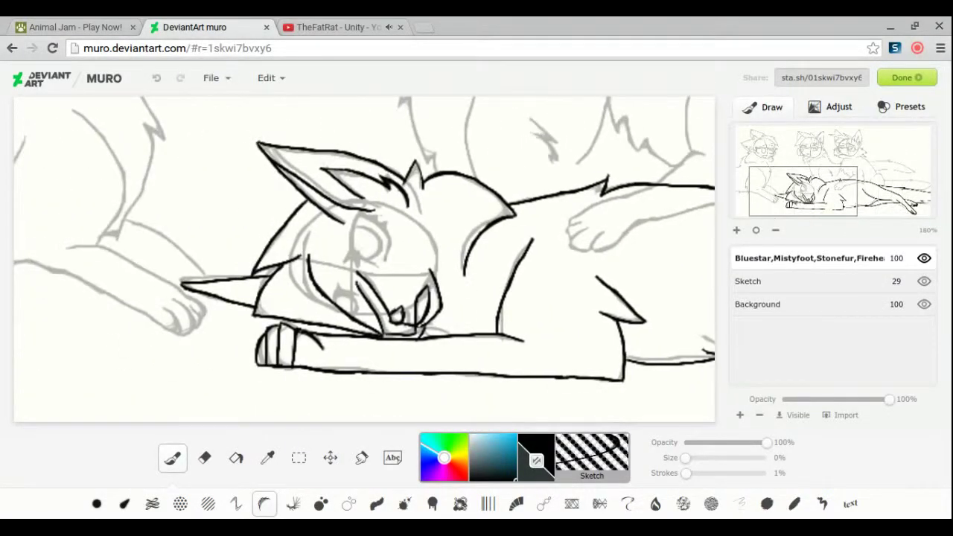
pyautogui.moveTo(361, 217)
pyautogui.mouseDown()
pyautogui.moveTo(354, 258)
pyautogui.moveTo(395, 268)
pyautogui.mouseUp()
pyautogui.moveTo(374, 227); pyautogui.dragTo(372, 260)
pyautogui.press('e')
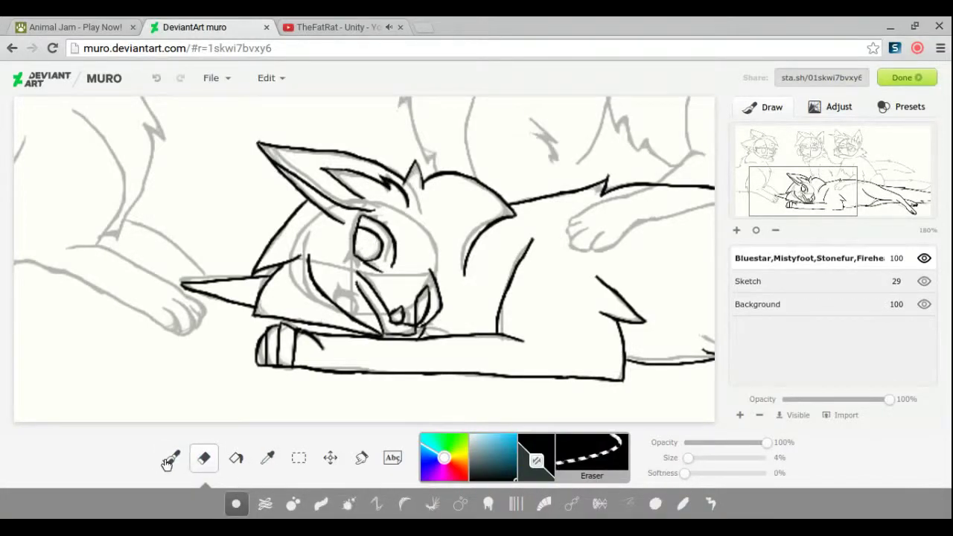
pyautogui.press('b')
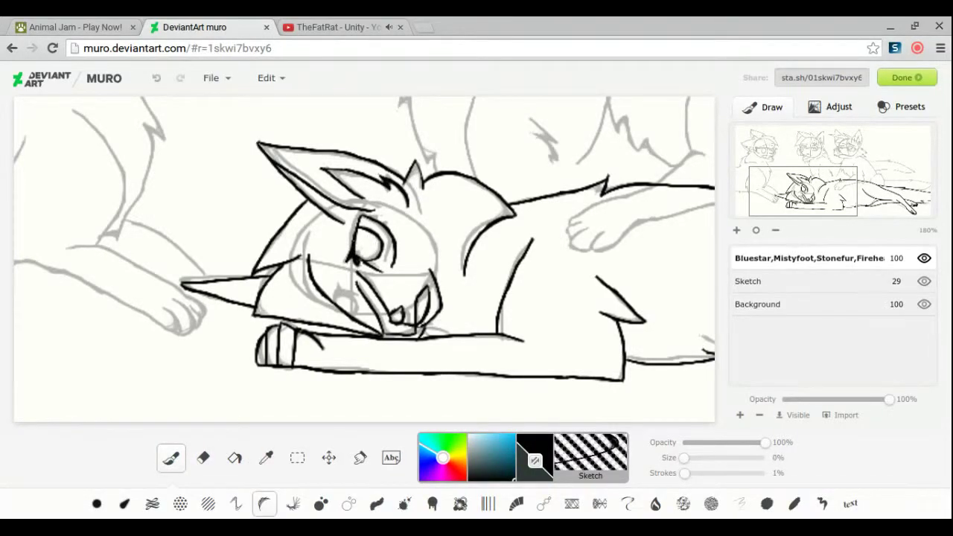
pyautogui.press('e')
pyautogui.press('b')
pyautogui.moveTo(361, 217); pyautogui.dragTo(386, 224)
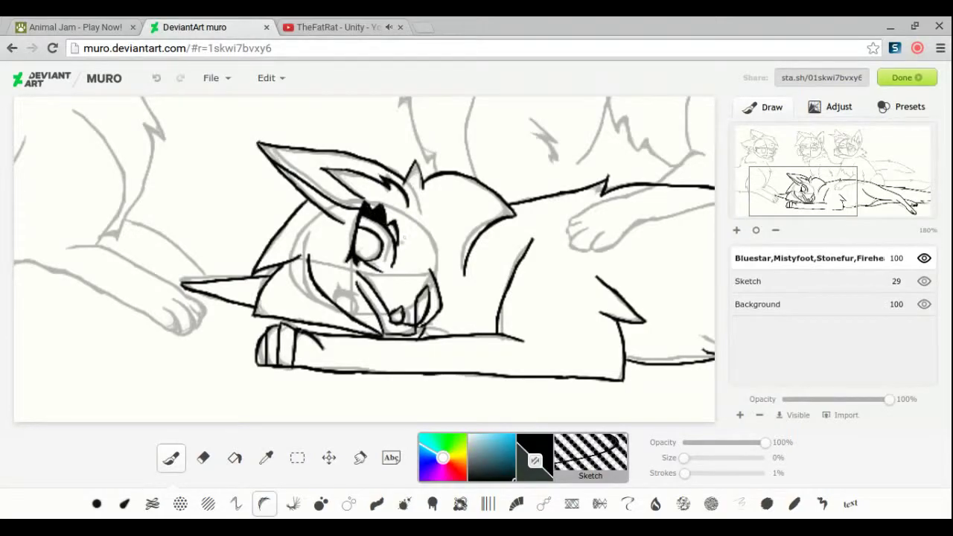
# Step: Check the Animal Jam and YouTube pages and return to the drawing
pyautogui.click(89, 27)
pyautogui.click(193, 27)
pyautogui.click(335, 26)
pyautogui.click(228, 27)
# Step: Ink the short brow line beside the lying cat's upper eye and the lid of its lower eye, cleaning with the eraser at 2% size
pyautogui.press('e')
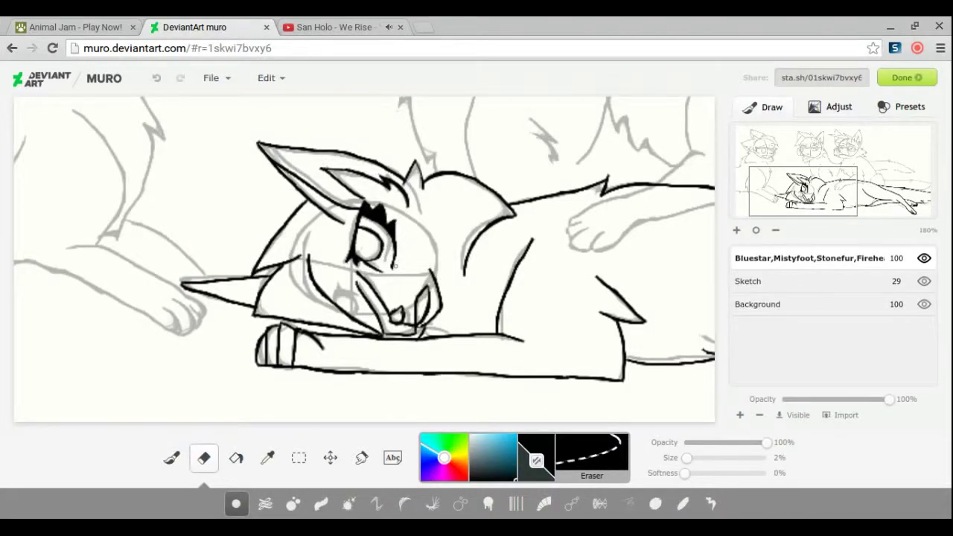
pyautogui.press('b')
pyautogui.moveTo(346, 224); pyautogui.dragTo(324, 249)
pyautogui.press('e')
pyautogui.press('b')
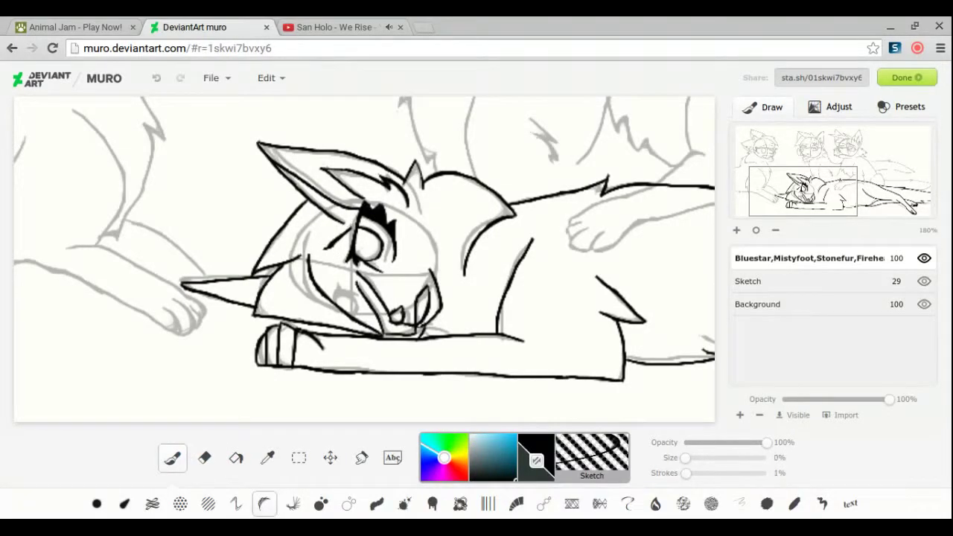
pyautogui.press('e')
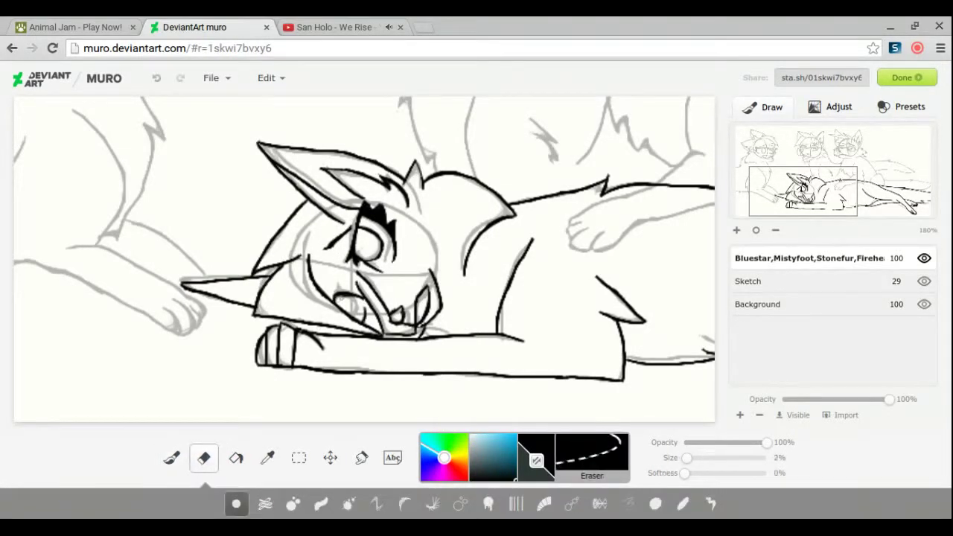
# Step: Switch to Animal Jam, send the chat message "XD wut the" and return to the drawing
pyautogui.hotkey('ctrl', '1')
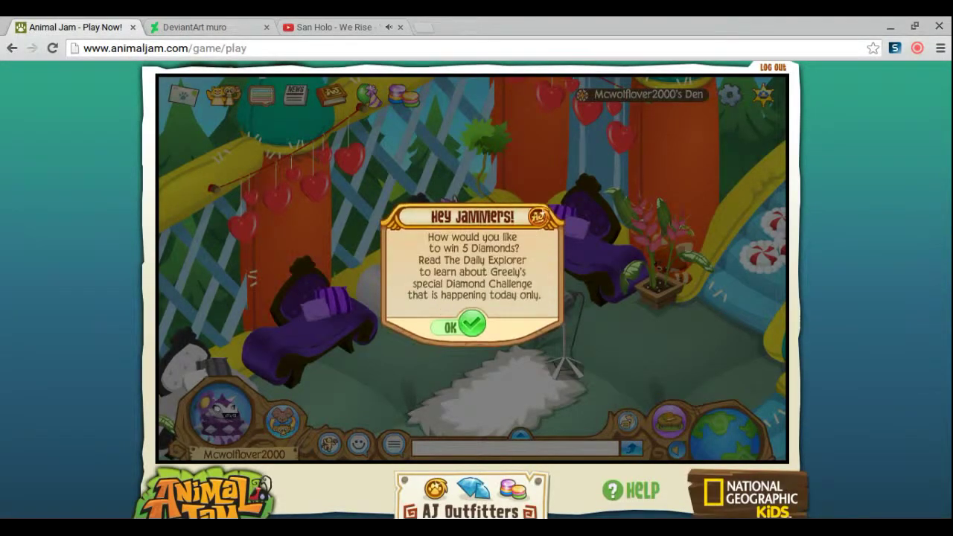
pyautogui.click(522, 447)
pyautogui.write('XD wot tho')
pyautogui.press('Return')
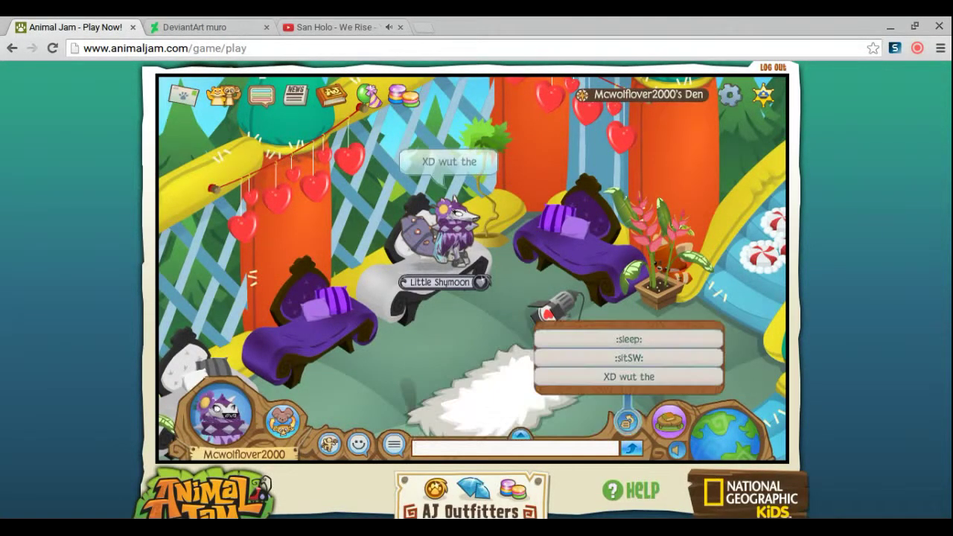
pyautogui.click(190, 27)
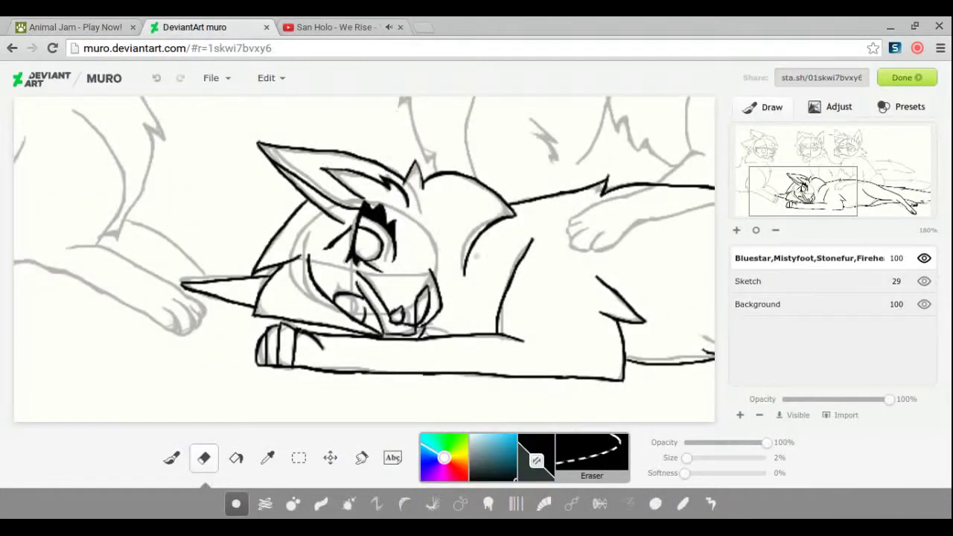
# Step: Ink the iris and pointed lashes of the lying cat's lower eye, tidying the lines with the eraser
pyautogui.press('b')
pyautogui.press('e')
pyautogui.click(179, 455)
pyautogui.moveTo(337, 296); pyautogui.dragTo(351, 313)
pyautogui.press('e')
pyautogui.hotkey('ctrl', 'Tab')
pyautogui.hotkey('ctrl', 'shift', 'Tab')
pyautogui.press('b')
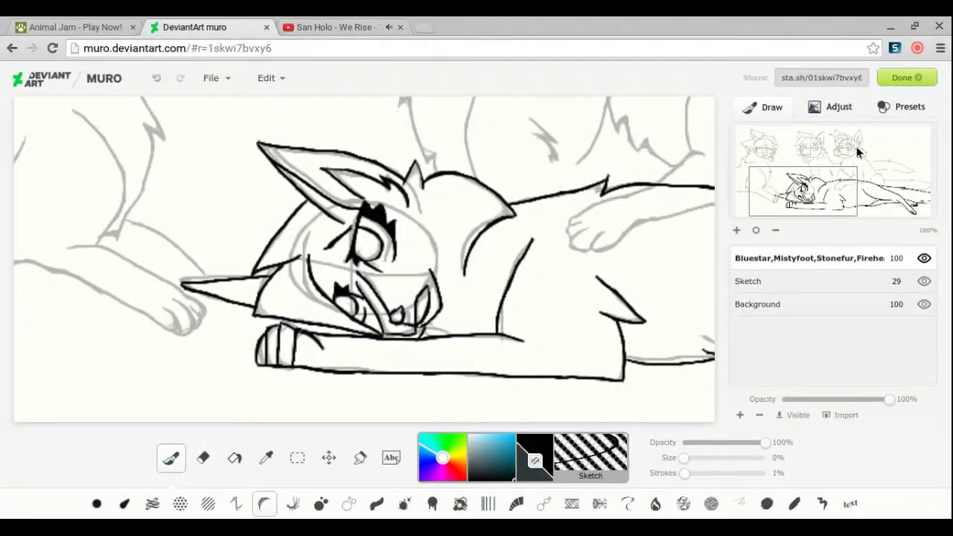
# Step: Ink the rightmost sitting cat's near ear, its inner fur and the adjoining hair strands, tidying the lines with the eraser
pyautogui.moveTo(317, 292); pyautogui.dragTo(209, 292)
pyautogui.press('e')
pyautogui.moveTo(819, 191)
pyautogui.mouseDown()
pyautogui.moveTo(836, 192)
pyautogui.moveTo(833, 146)
pyautogui.moveTo(853, 151)
pyautogui.mouseUp()
pyautogui.press('b')
pyautogui.moveTo(351, 209)
pyautogui.mouseDown()
pyautogui.moveTo(402, 121)
pyautogui.moveTo(424, 192)
pyautogui.moveTo(399, 238)
pyautogui.moveTo(377, 151)
pyautogui.moveTo(401, 212)
pyautogui.mouseUp()
pyautogui.moveTo(395, 161); pyautogui.dragTo(402, 223)
pyautogui.press('e')
pyautogui.moveTo(413, 180)
pyautogui.mouseDown()
pyautogui.moveTo(422, 191)
pyautogui.moveTo(422, 176)
pyautogui.mouseUp()
# Step: Ink the rightmost sitting cat's forehead tufts and far ear down to the side of the head
pyautogui.press('b')
pyautogui.moveTo(290, 142)
pyautogui.mouseDown()
pyautogui.moveTo(332, 175)
pyautogui.moveTo(209, 154)
pyautogui.moveTo(294, 179)
pyautogui.moveTo(239, 202)
pyautogui.moveTo(312, 218)
pyautogui.mouseUp()
pyautogui.moveTo(297, 160)
pyautogui.mouseDown()
pyautogui.moveTo(242, 179)
pyautogui.moveTo(254, 232)
pyautogui.moveTo(236, 234)
pyautogui.mouseUp()
pyautogui.press('e')
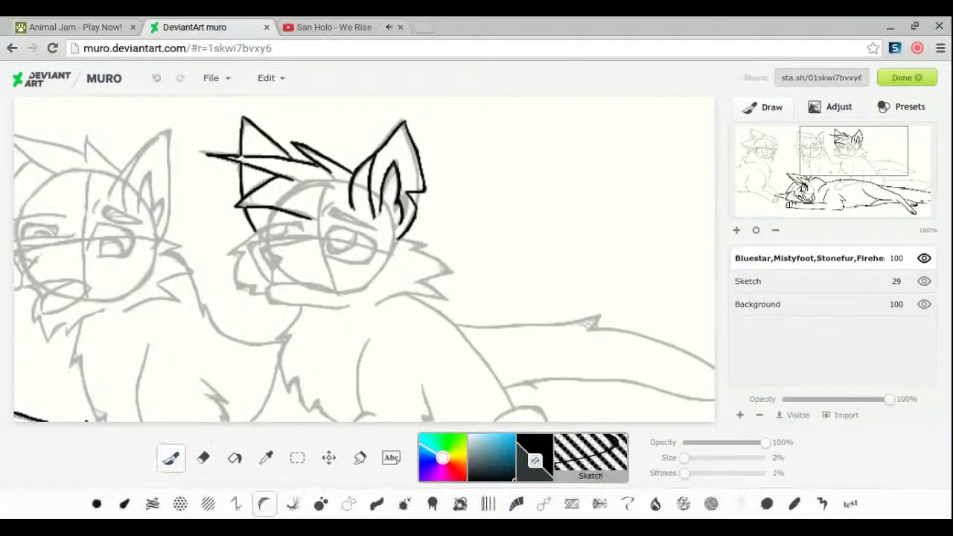
# Step: Ink the rightmost sitting cat's nose bridge, nose, muzzle and mouth line down to the front of the chin
pyautogui.moveTo(853, 150); pyautogui.dragTo(845, 157)
pyautogui.moveTo(372, 186)
pyautogui.mouseDown()
pyautogui.moveTo(315, 199)
pyautogui.moveTo(327, 216)
pyautogui.moveTo(335, 205)
pyautogui.mouseUp()
pyautogui.press('e')
pyautogui.click(169, 459)
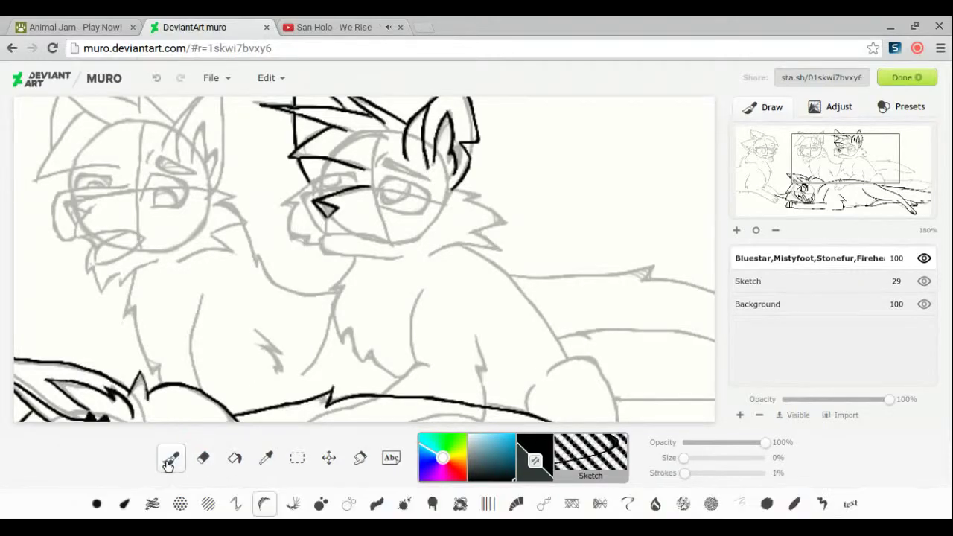
pyautogui.moveTo(359, 180)
pyautogui.mouseDown()
pyautogui.moveTo(307, 209)
pyautogui.moveTo(325, 237)
pyautogui.moveTo(373, 232)
pyautogui.moveTo(336, 258)
pyautogui.mouseUp()
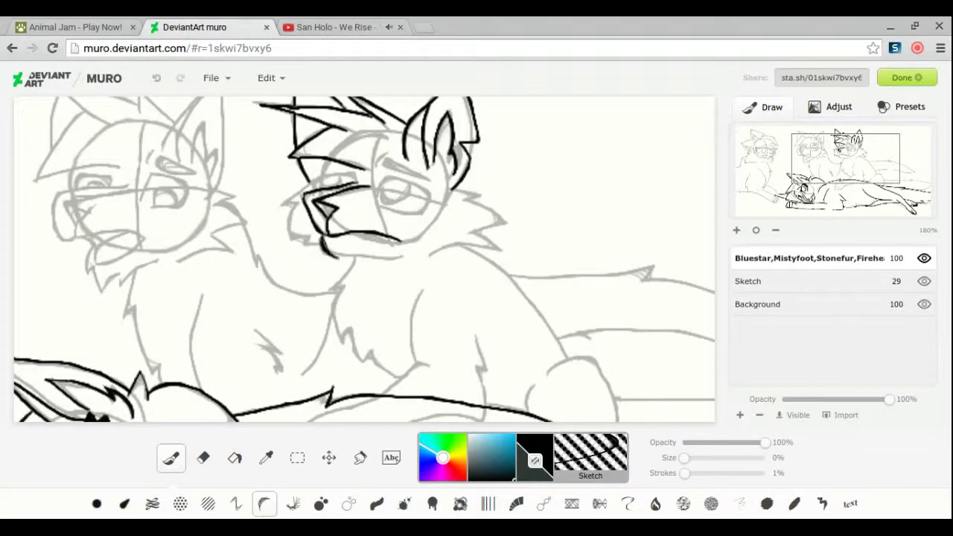
pyautogui.press('e')
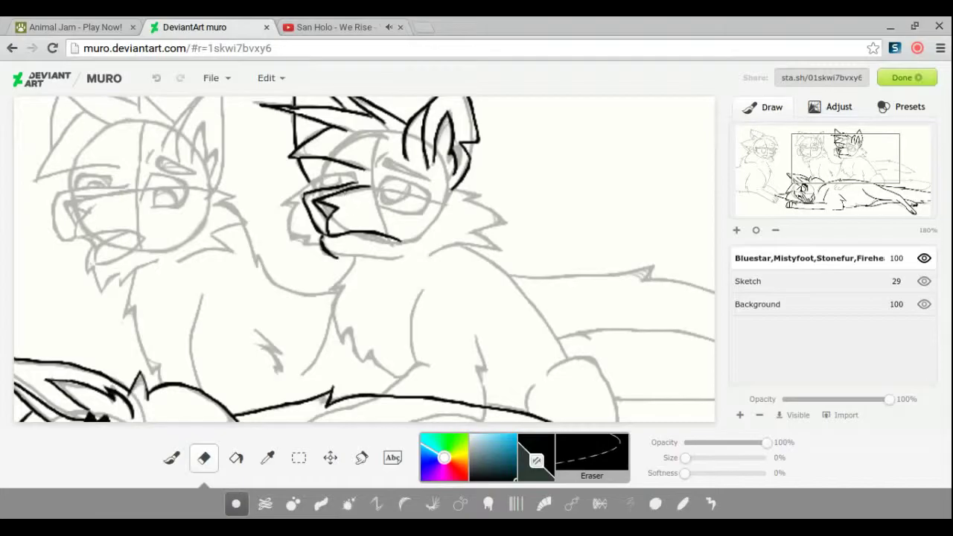
# Step: Browse the YouTube mix playlist on the "TheFatRat - Unity" page, look in on Animal Jam and return to the drawing
pyautogui.hotkey('ctrl', 'shift', 'Tab')
pyautogui.hotkey('ctrl', 'shift', 'Tab')
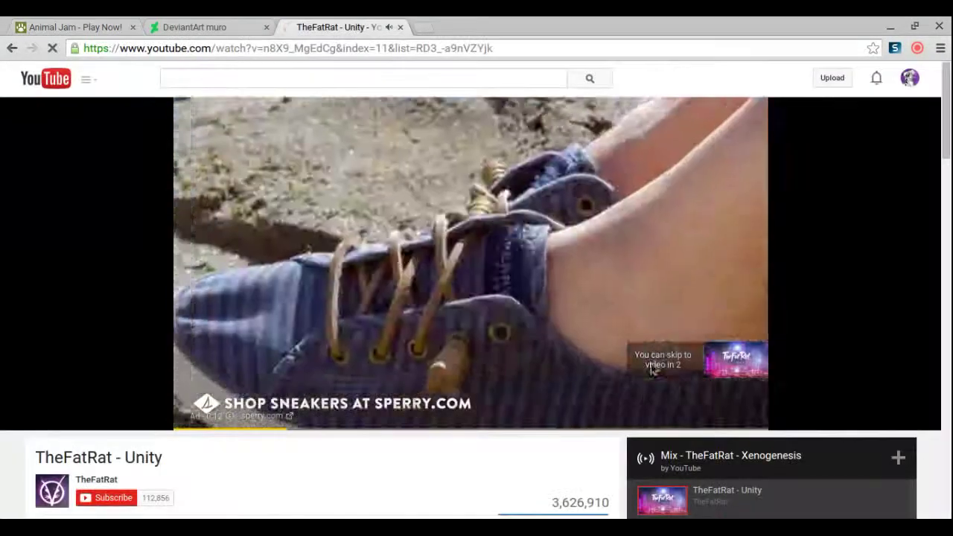
pyautogui.scroll(-3, 683, 373)
pyautogui.scroll(5, 814, 424)
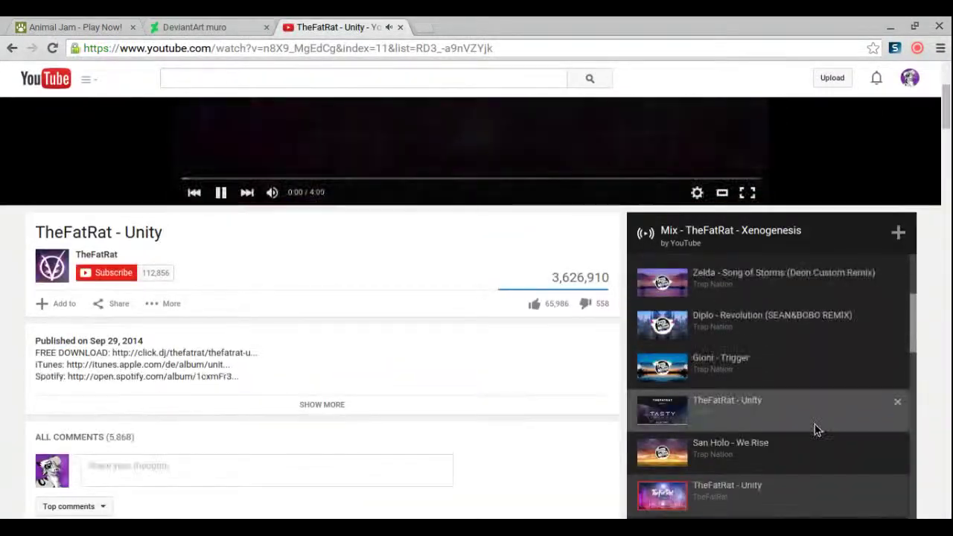
pyautogui.scroll(3, 815, 424)
pyautogui.hotkey('ctrl', 'Tab')
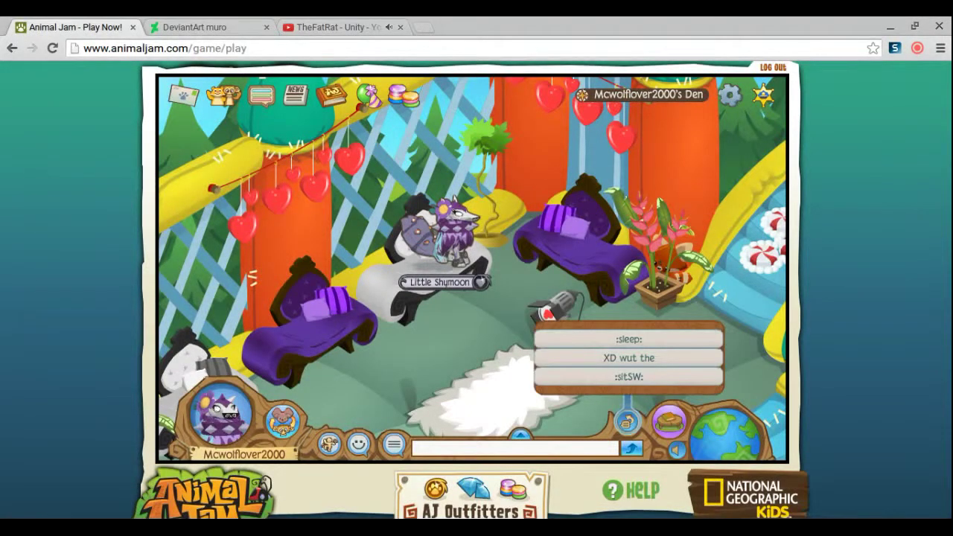
pyautogui.hotkey('ctrl', 'Tab')
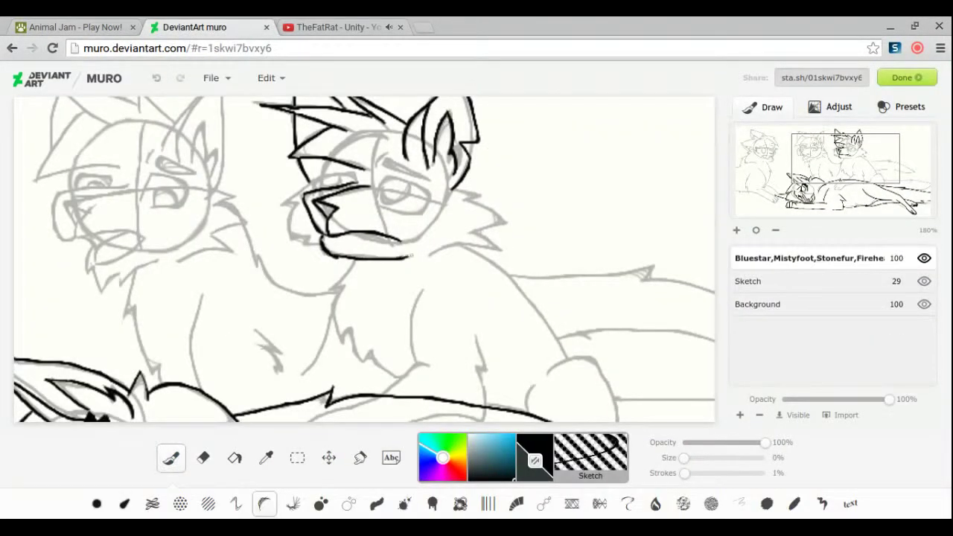
pyautogui.press('b')
pyautogui.moveTo(446, 183)
pyautogui.mouseDown()
pyautogui.moveTo(467, 187)
pyautogui.moveTo(512, 222)
pyautogui.moveTo(507, 250)
pyautogui.moveTo(425, 259)
pyautogui.mouseUp()
pyautogui.press('e')
pyautogui.click(690, 457)
pyautogui.moveTo(512, 218); pyautogui.dragTo(425, 256)
pyautogui.moveTo(476, 228); pyautogui.dragTo(463, 234)
# Step: Ink the first cheek fur tuft below the rightmost sitting cat's near ear
pyautogui.press('b')
pyautogui.moveTo(469, 190); pyautogui.dragTo(480, 186)
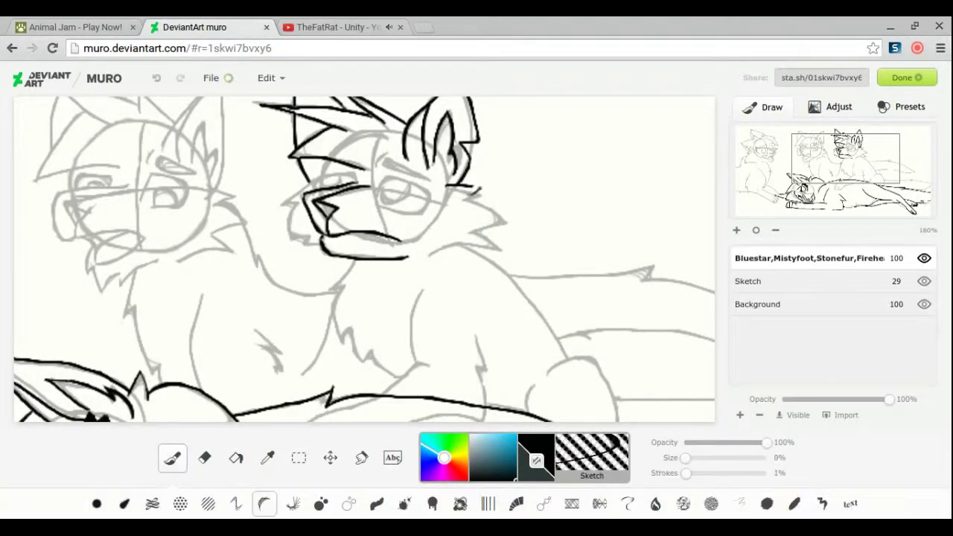